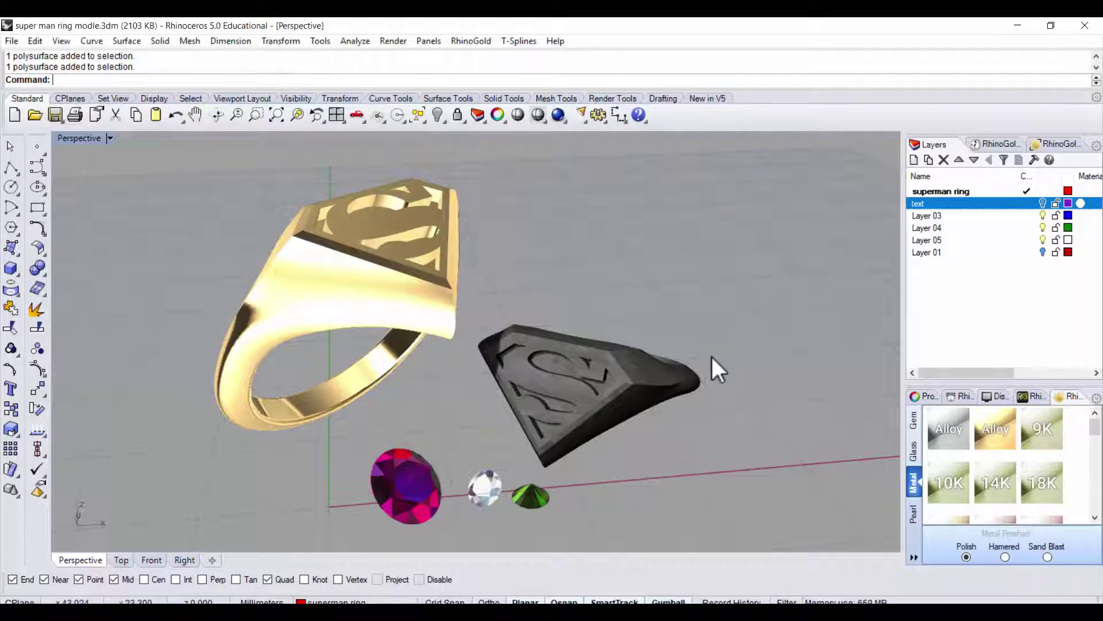
- Orbit the finished rings, then turn on the text layer and bring its step list into view
mouse_move(725, 285)
right_down()
mouse_move(611, 291)
mouse_move(760, 285)
mouse_move(770, 246)
mouse_move(751, 270)
mouse_move(667, 279)
right_up()
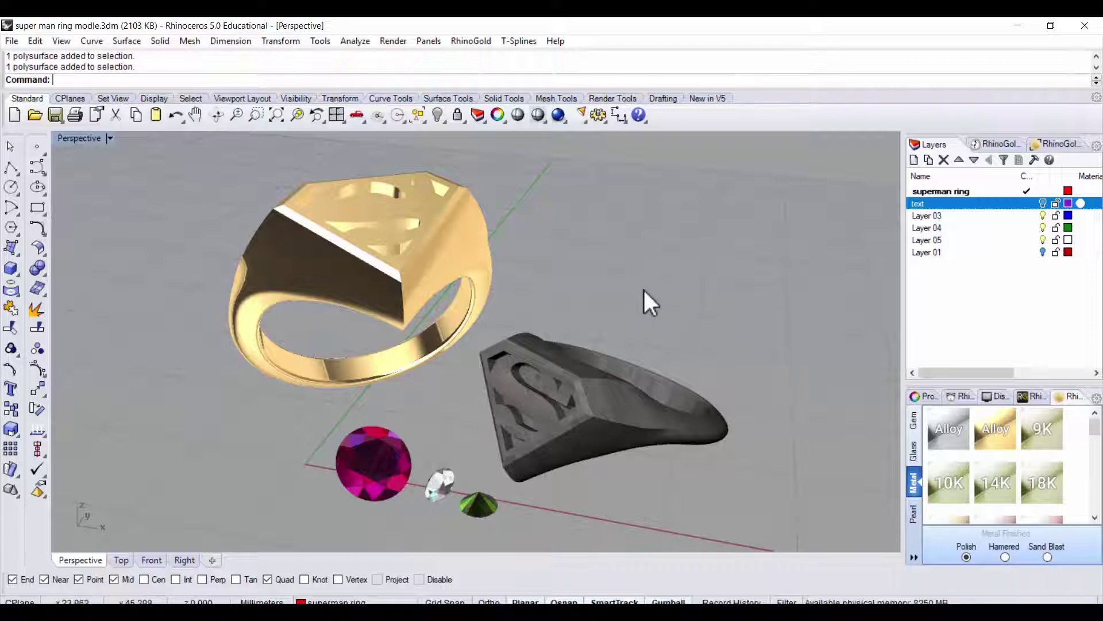
right_drag(517, 246, 661, 294)
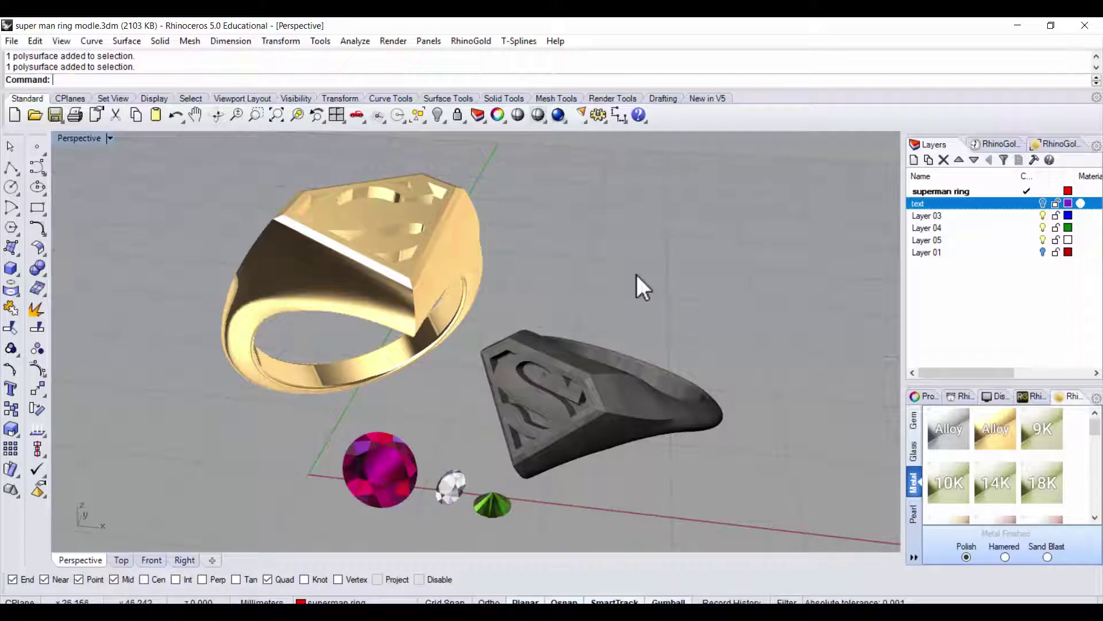
click(1043, 203)
scroll(516, 275, down, 3)
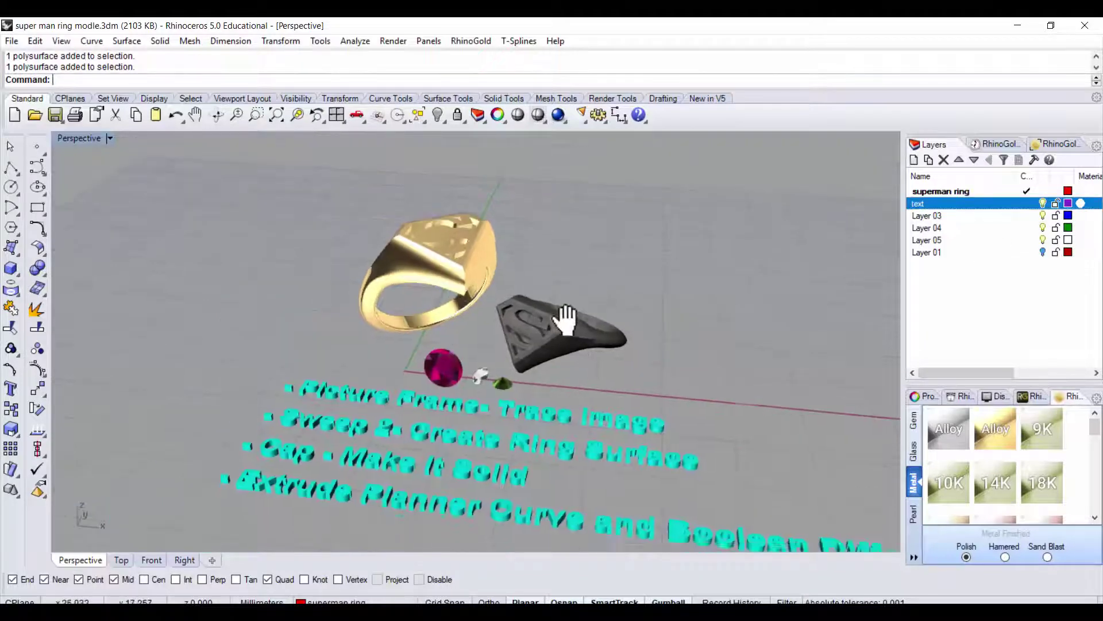
shift+right_drag(566, 319, 525, 241)
mouse_move(481, 365)
right_down()
mouse_move(519, 427)
mouse_move(562, 374)
mouse_move(492, 353)
right_up()
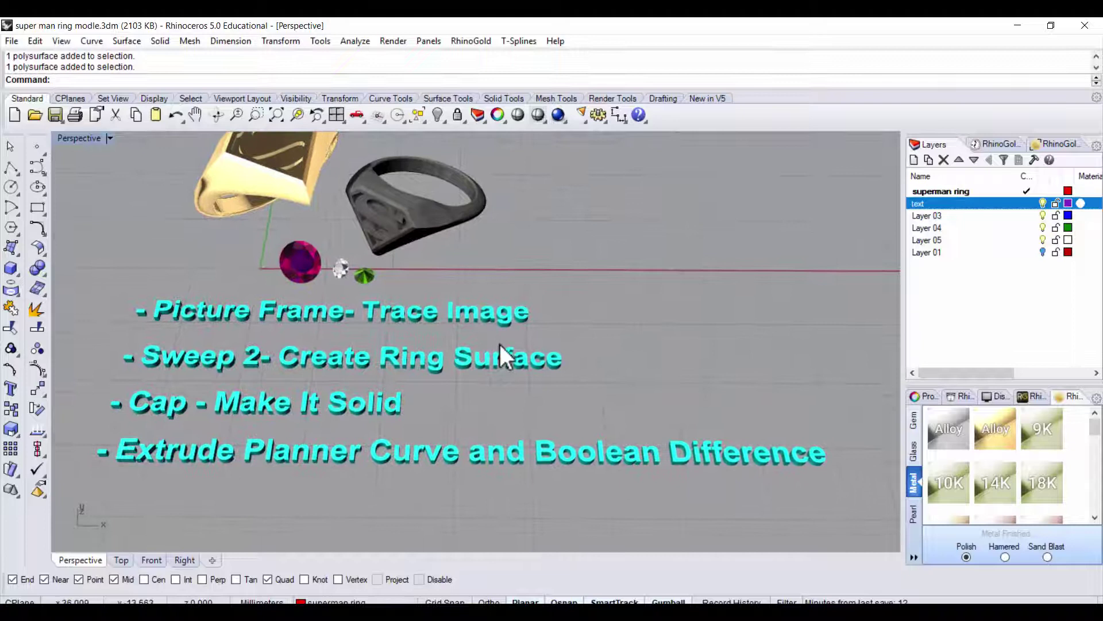
- Highlight the Picture Frame, Sweep 2, Cap, and Extrude and Boolean Difference step lines in turn
click(310, 316)
click(355, 331)
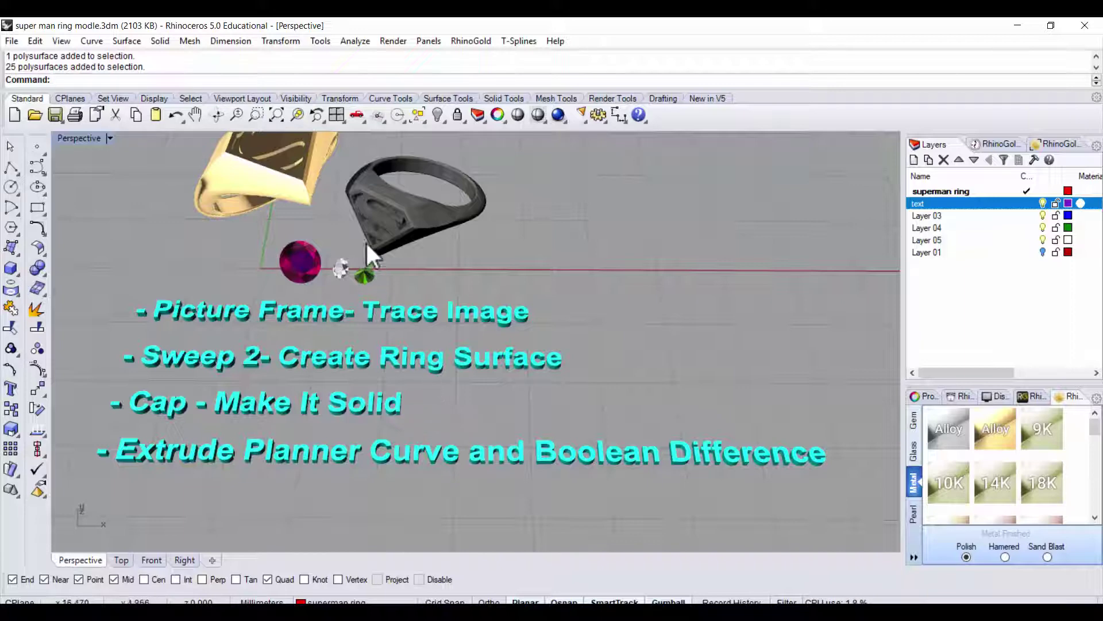
right_drag(378, 219, 474, 291)
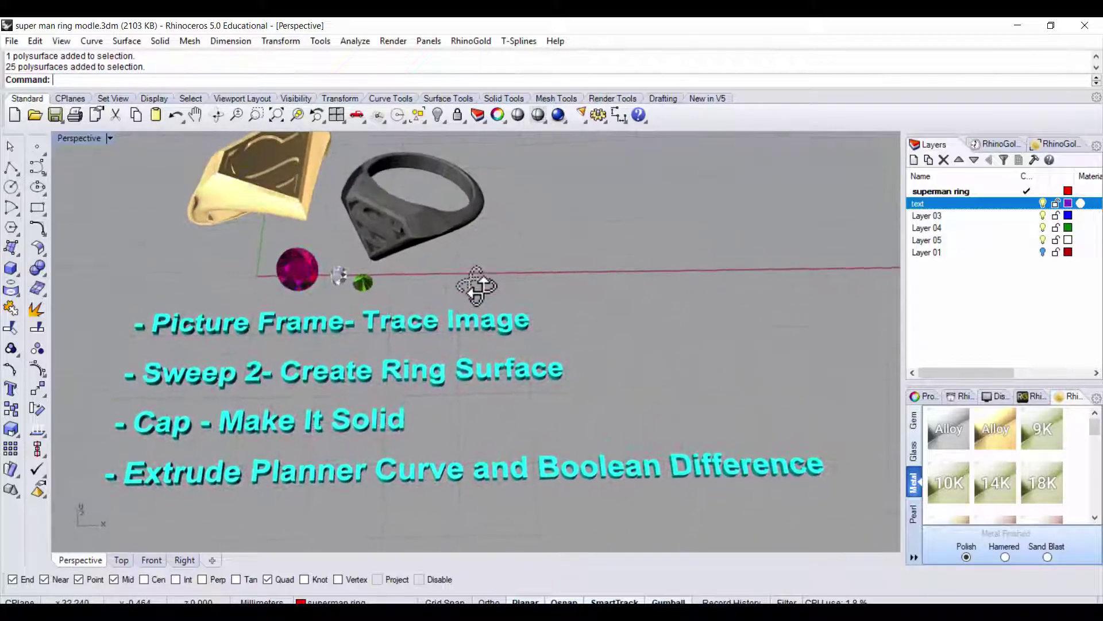
click(422, 377)
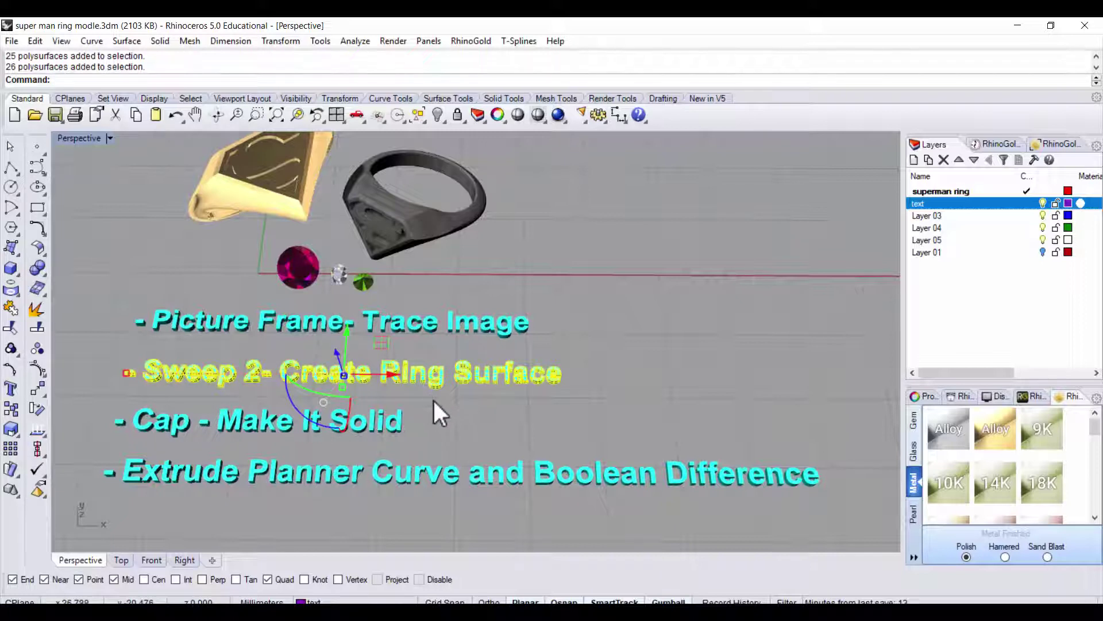
key(Escape)
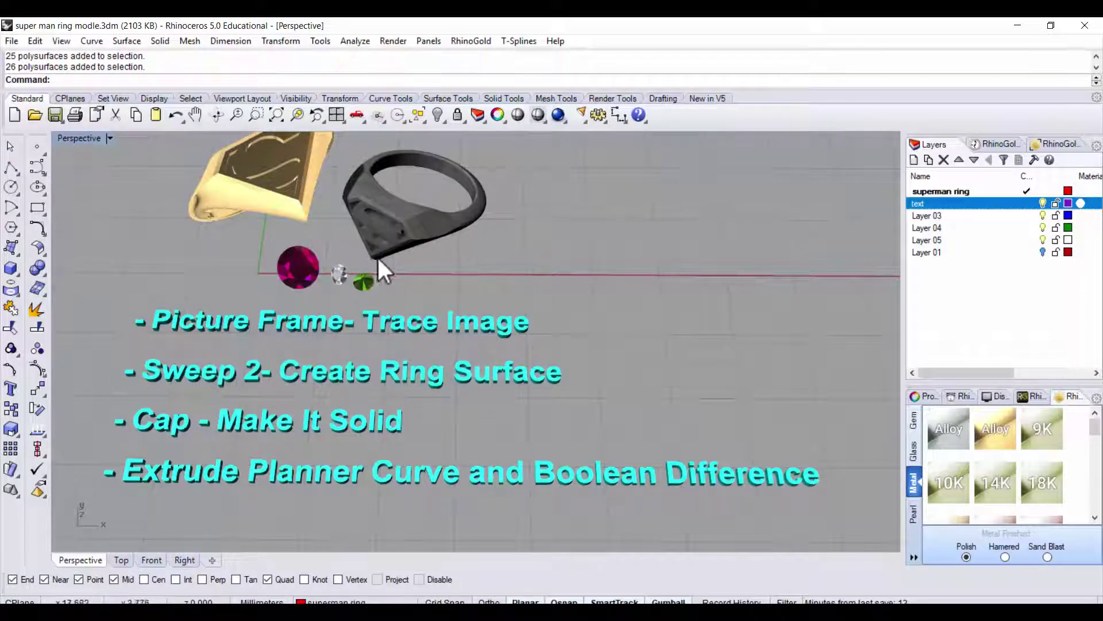
click(364, 423)
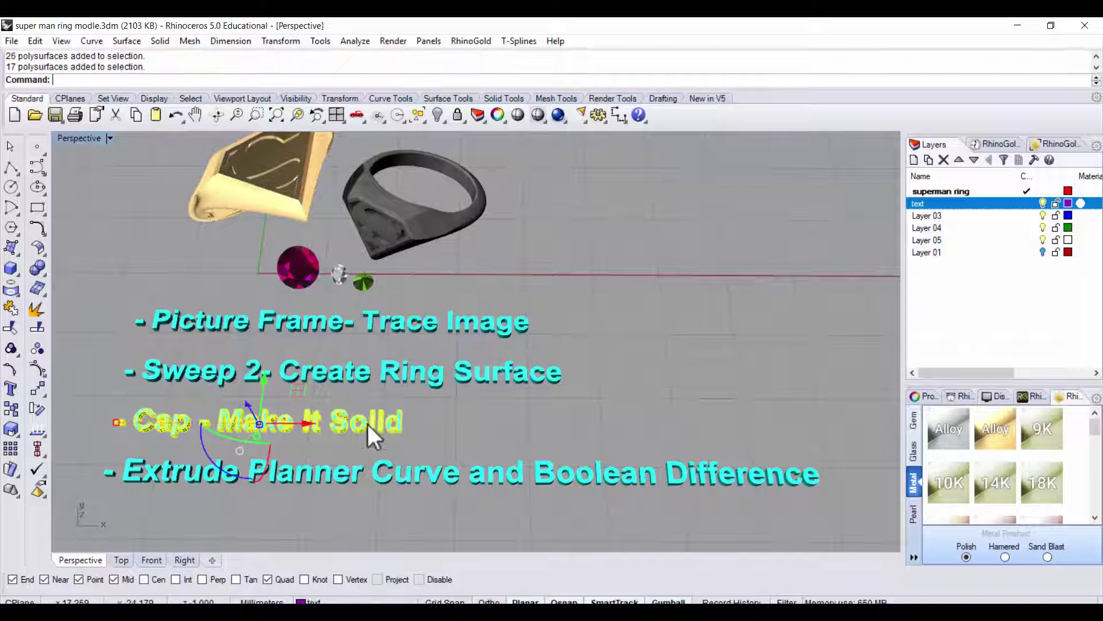
key(Escape)
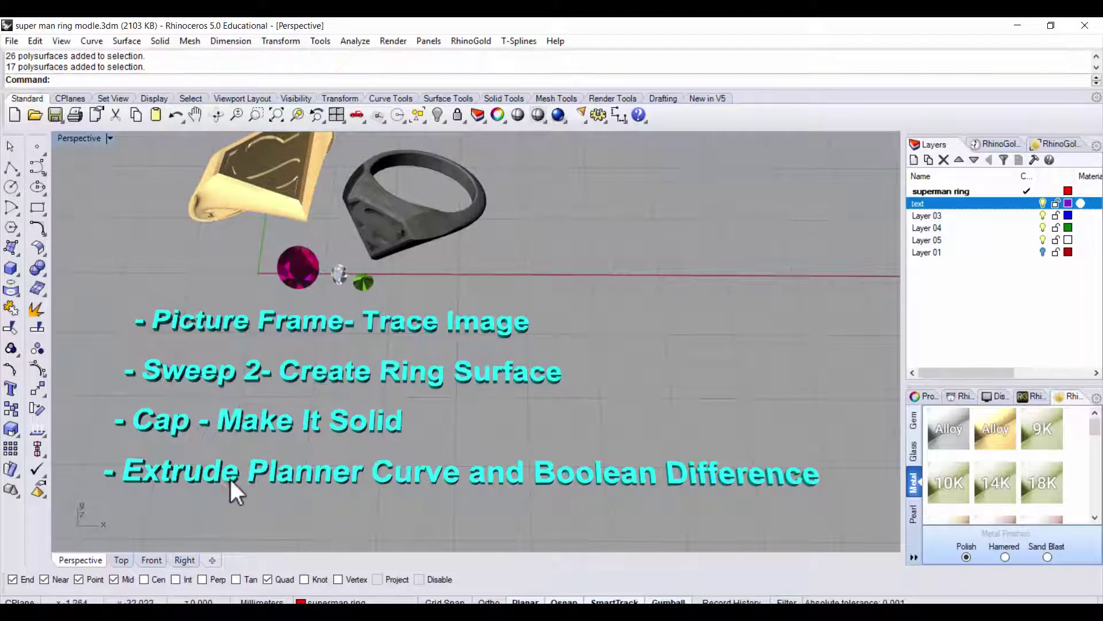
click(459, 476)
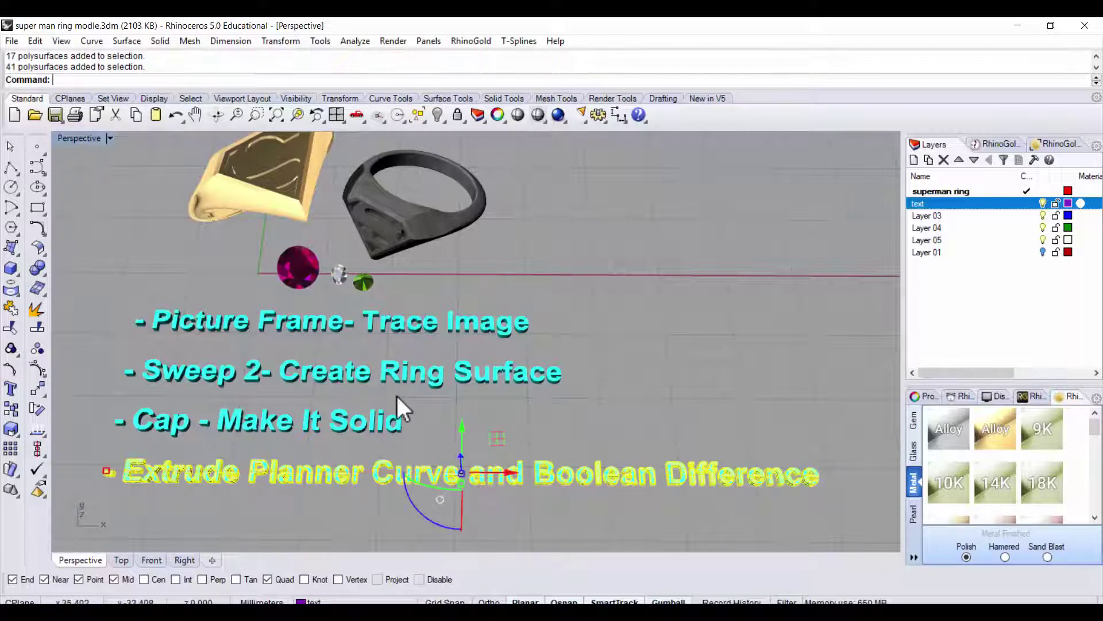
key(Escape)
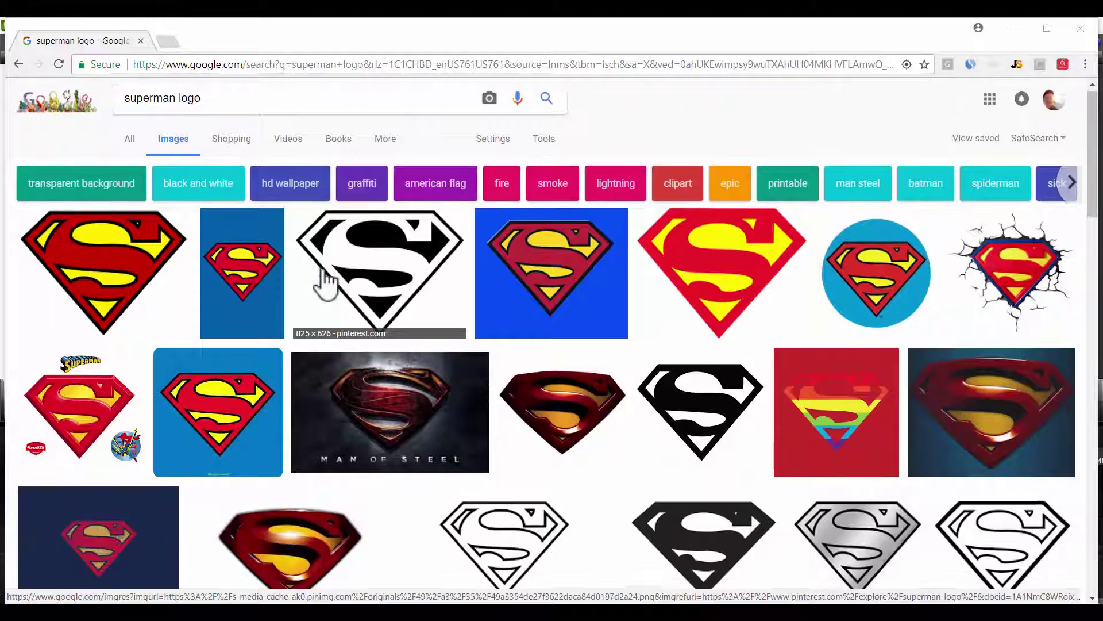
- Browse the Superman logo results and preview the black-outline version
scroll(325, 281, down, 1)
scroll(322, 279, down, 1)
scroll(325, 278, down, 1)
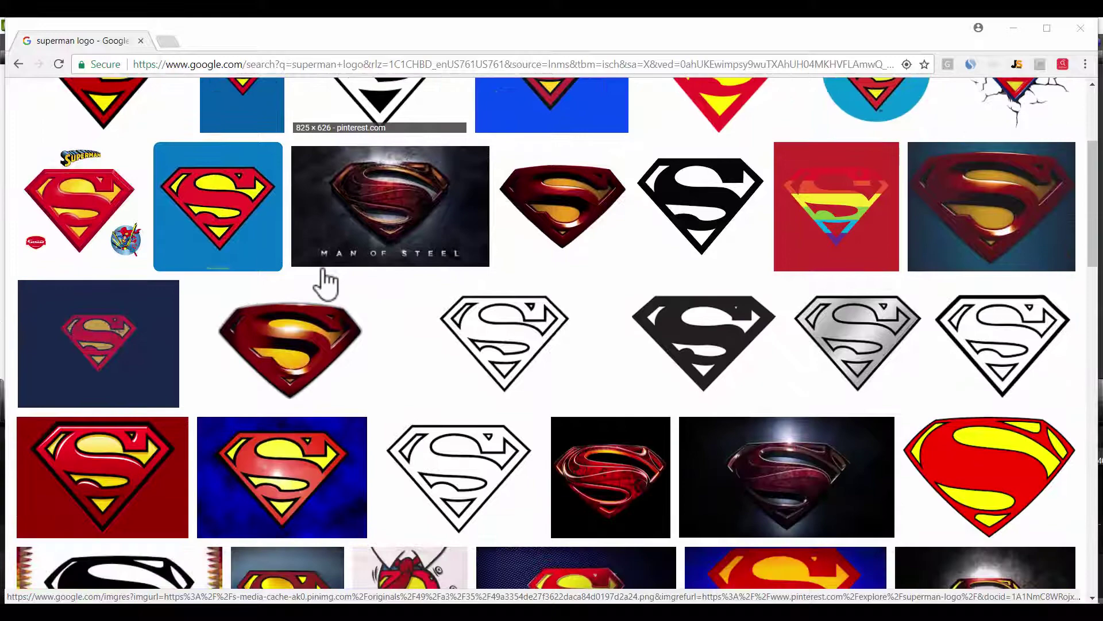
scroll(345, 282, down, 1)
click(492, 273)
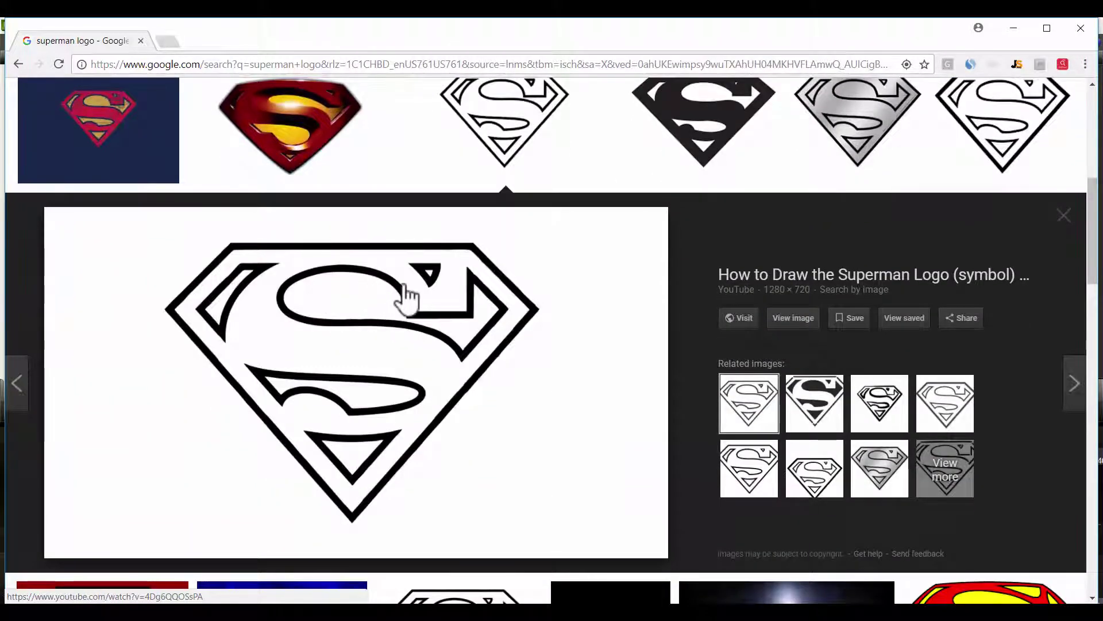
scroll(405, 298, down, 3)
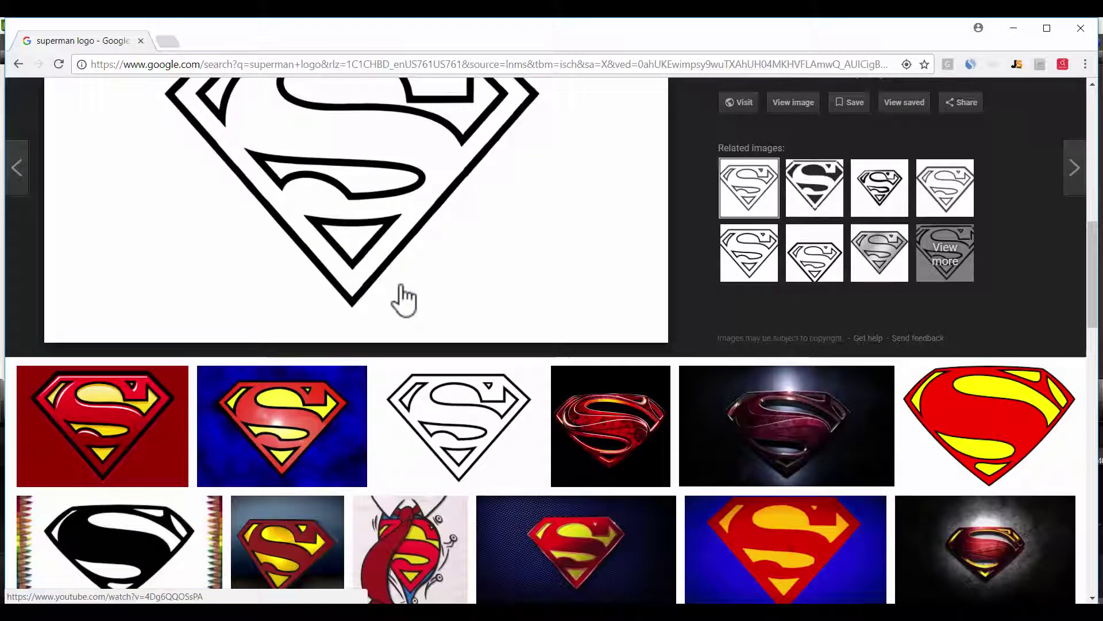
click(454, 423)
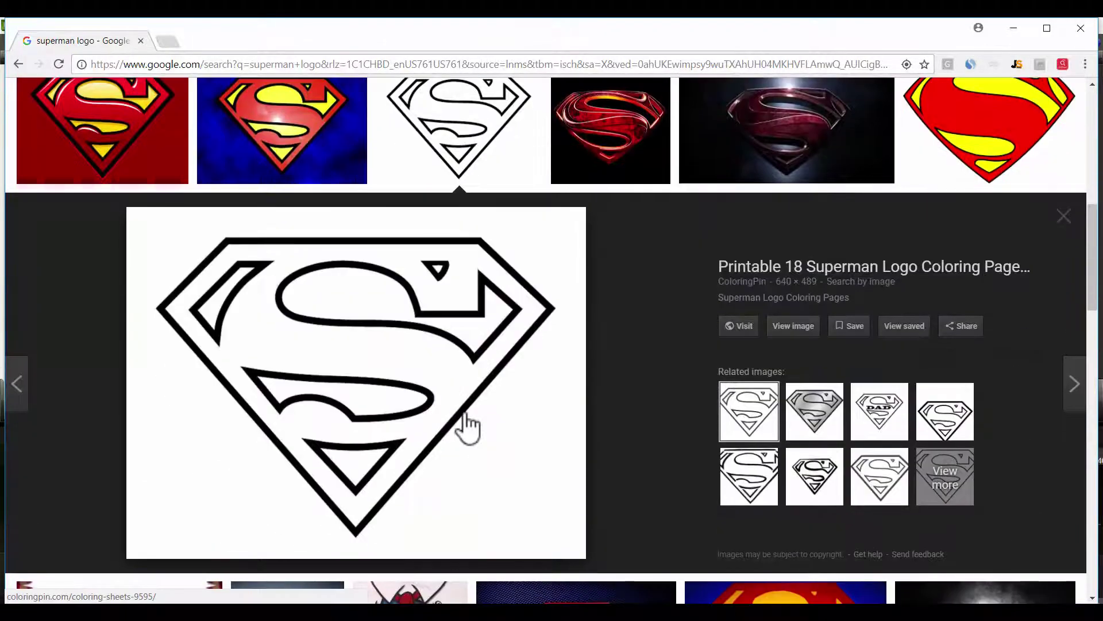
scroll(468, 428, up, 3)
scroll(467, 414, down, 2)
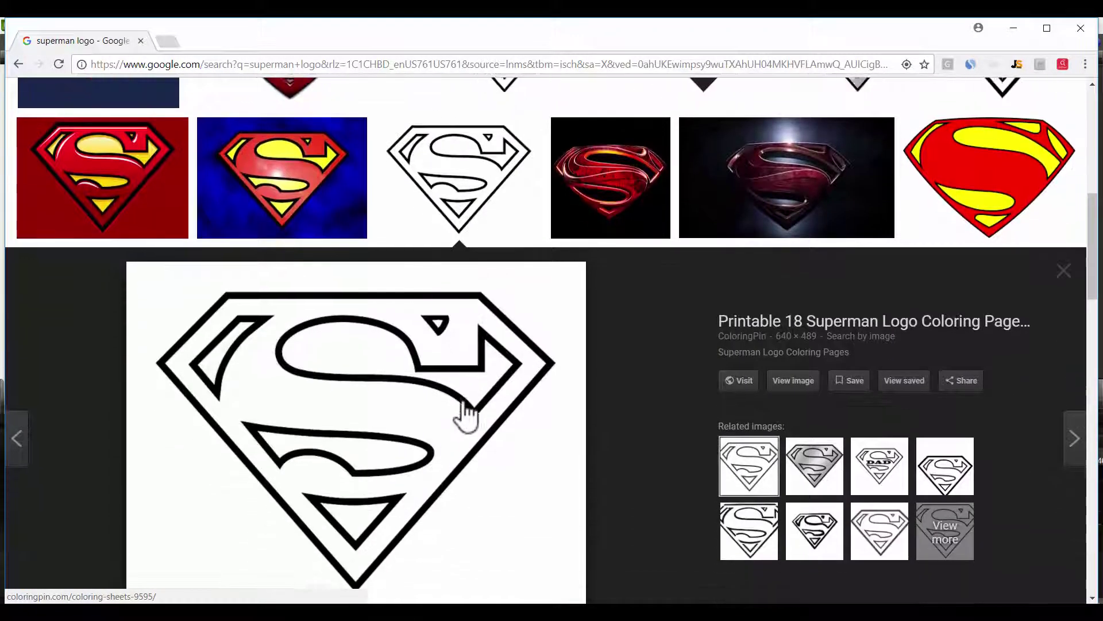
scroll(466, 413, down, 1)
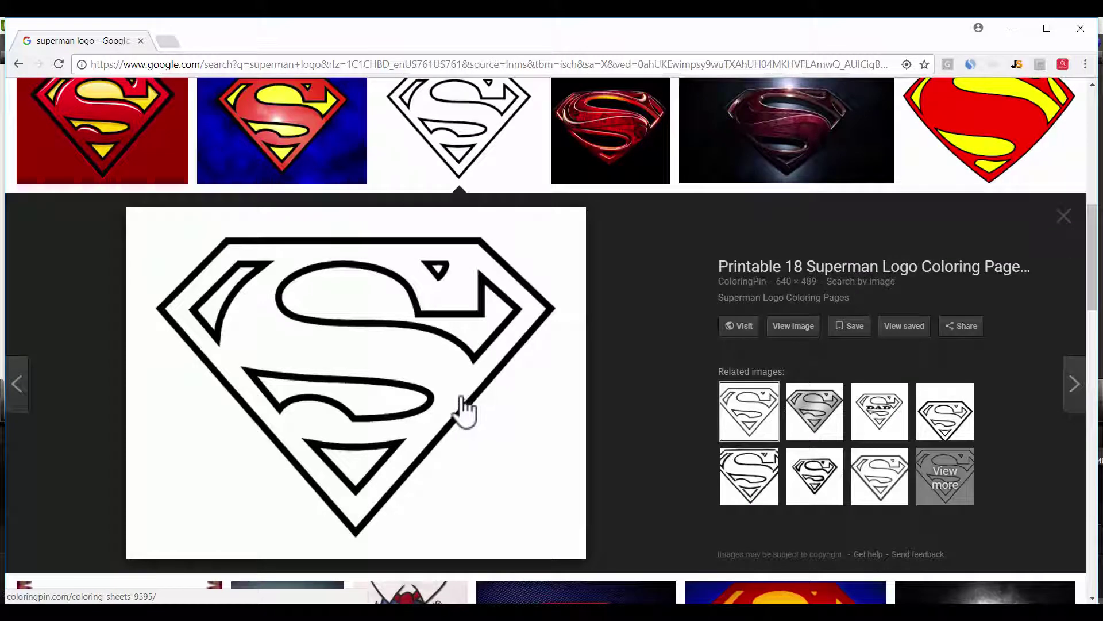
- Save the outline logo image to the Desktop and minimize Chrome
right_click(393, 326)
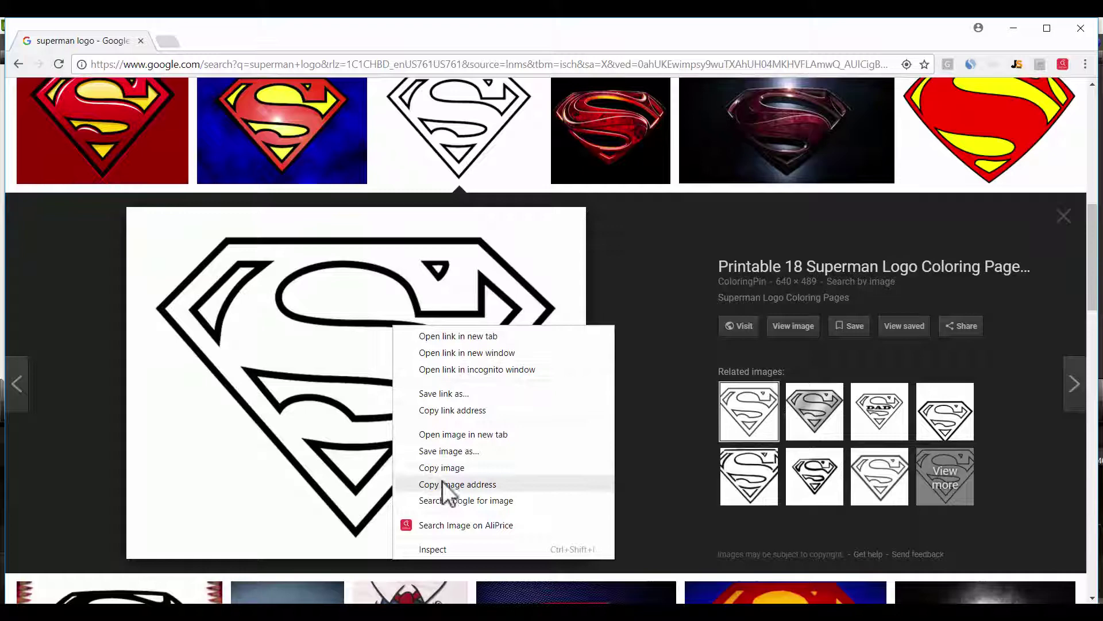
click(484, 453)
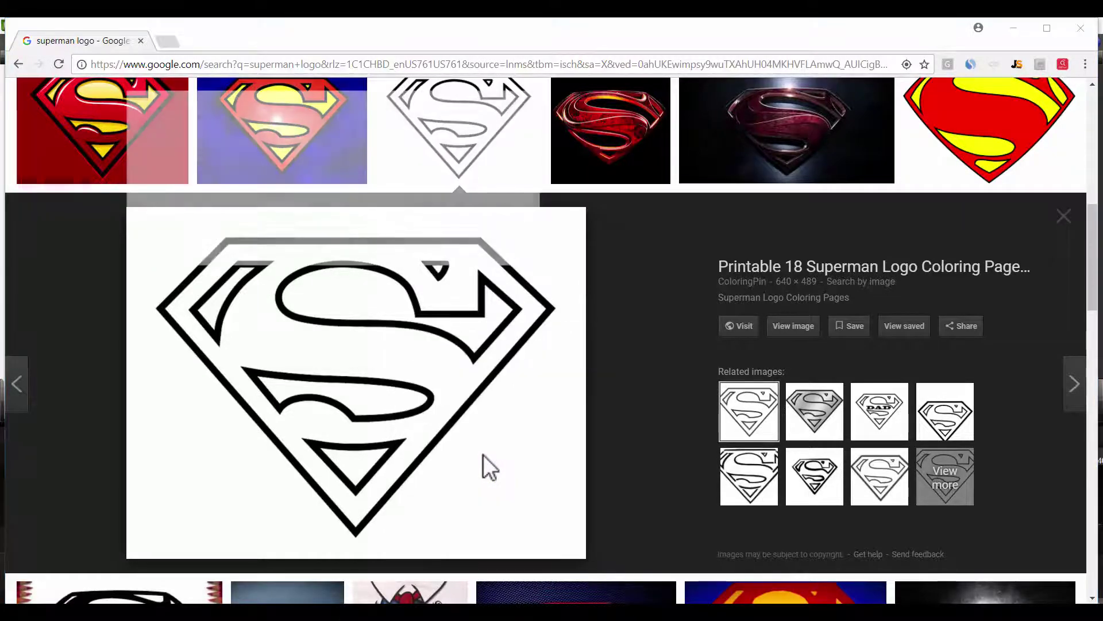
click(79, 120)
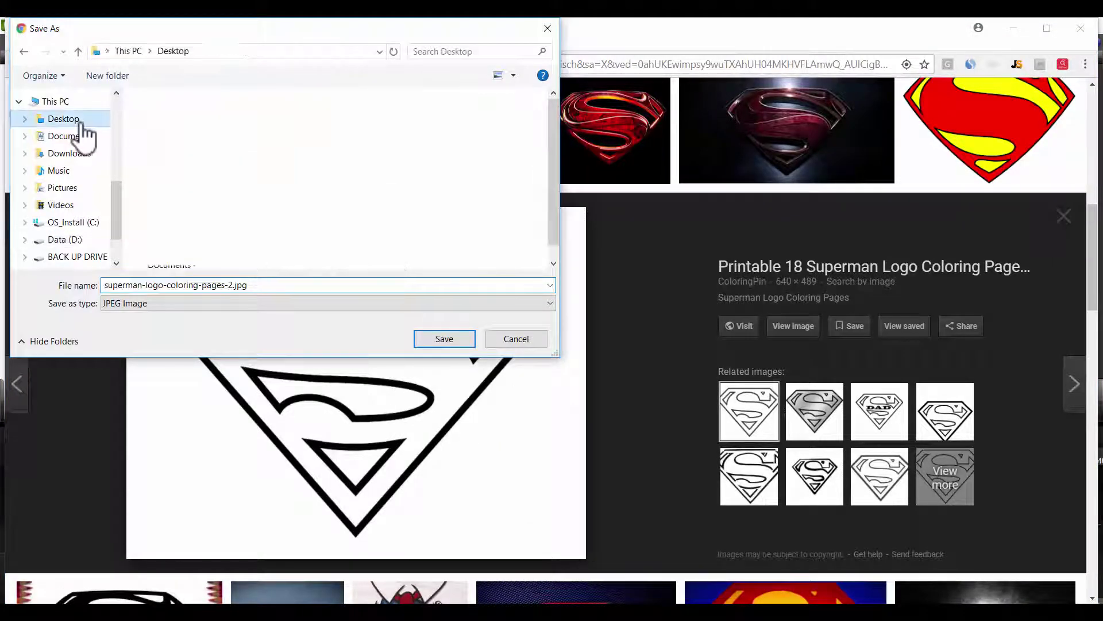
click(428, 340)
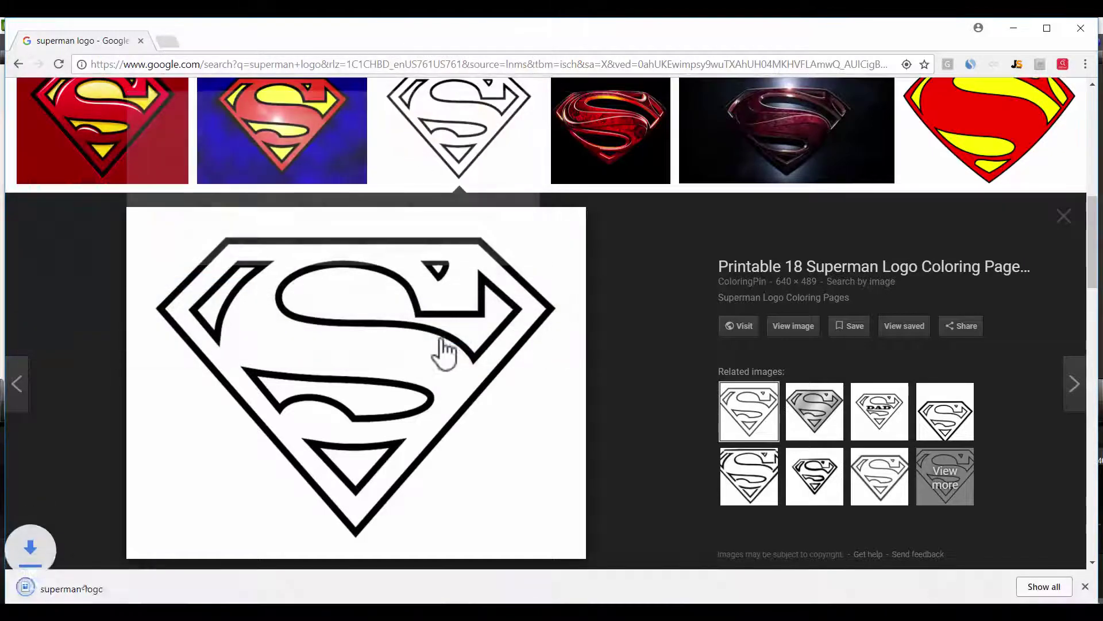
click(1015, 30)
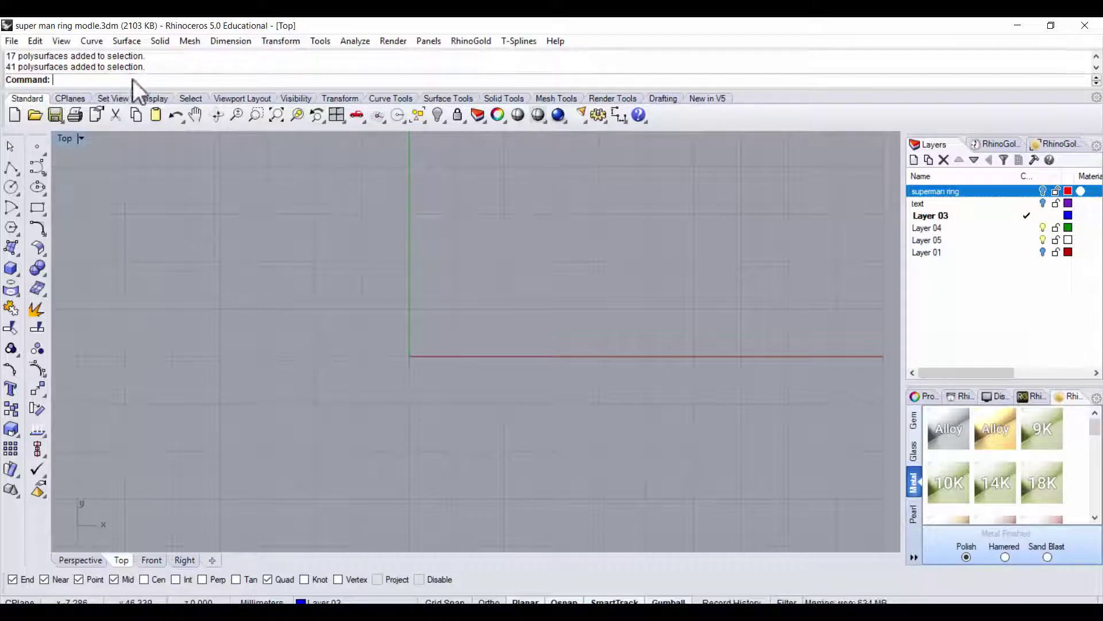
- Place the saved Superman logo with PictureFrame in the Top viewport and centre it in view
text(PictureFrame)
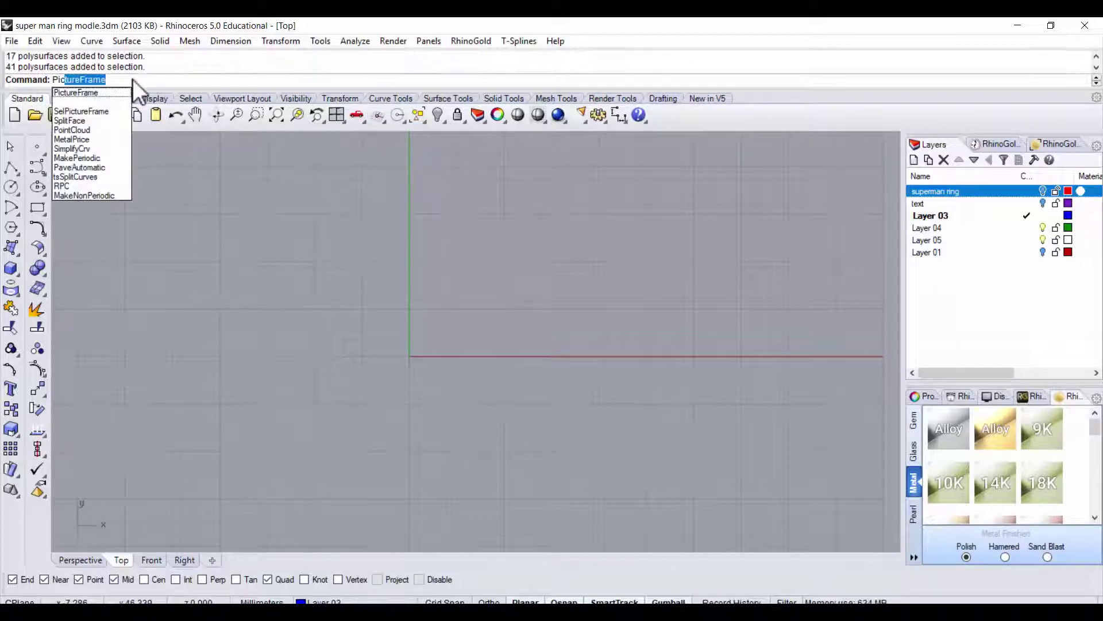
key(Return)
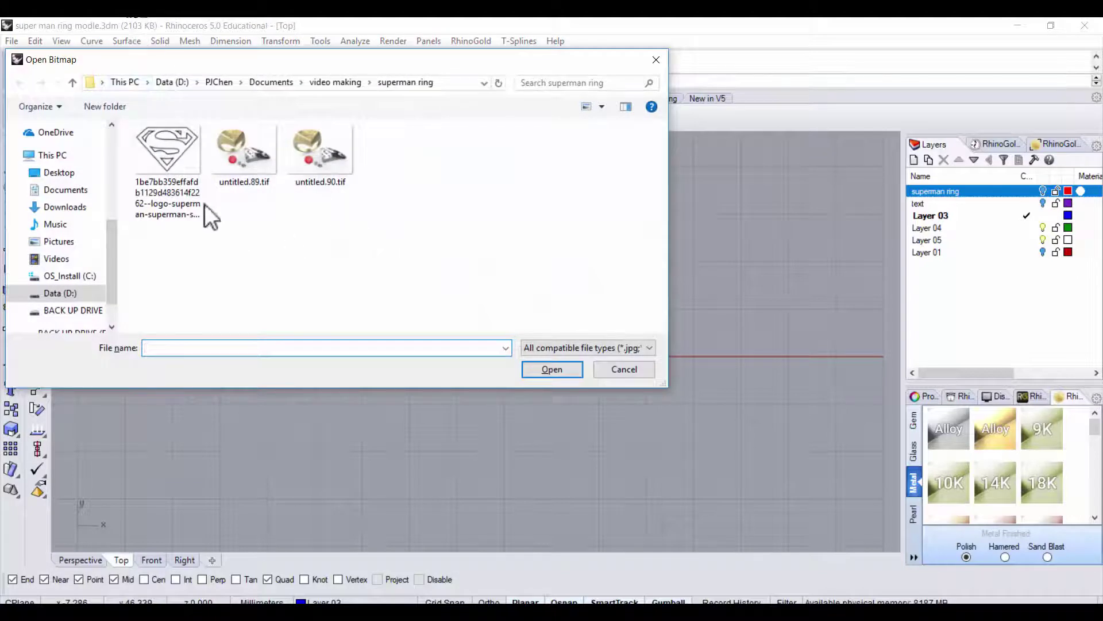
click(204, 205)
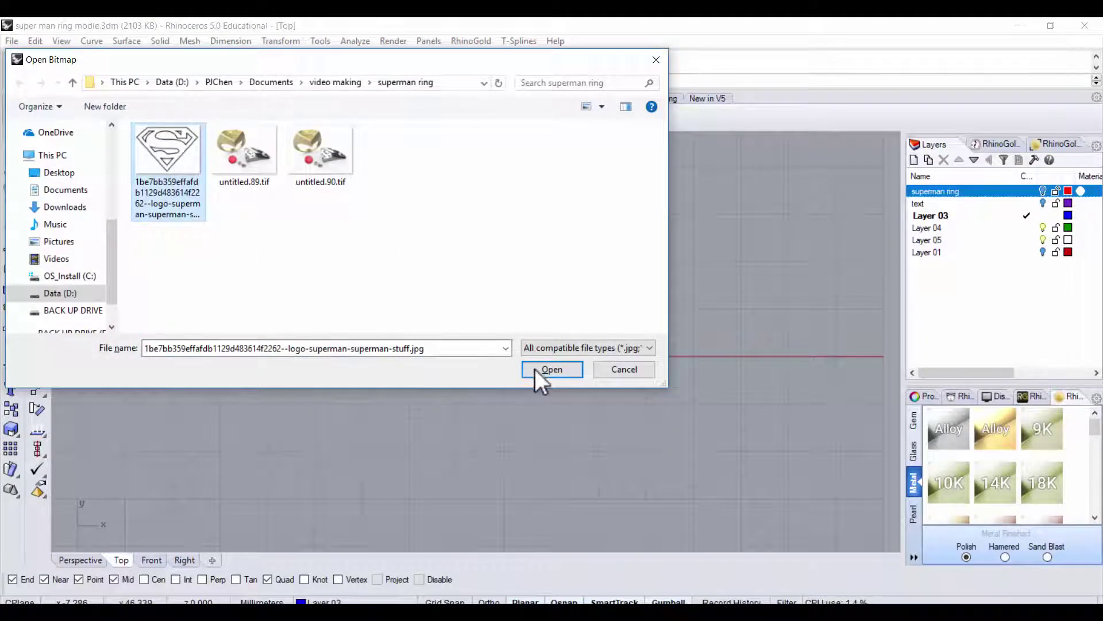
click(550, 370)
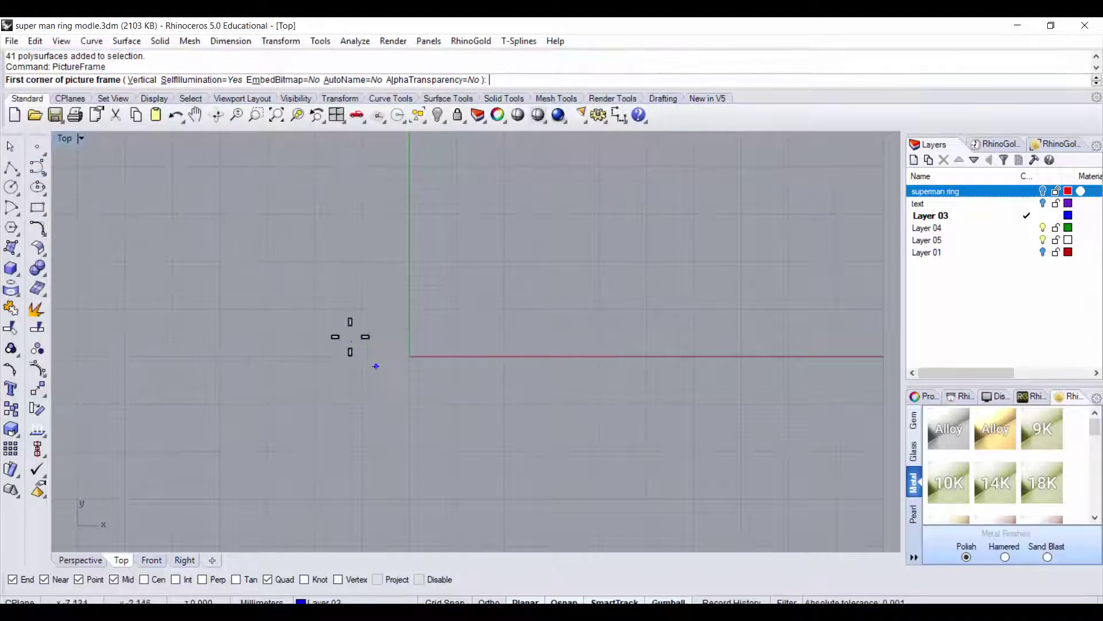
click(317, 334)
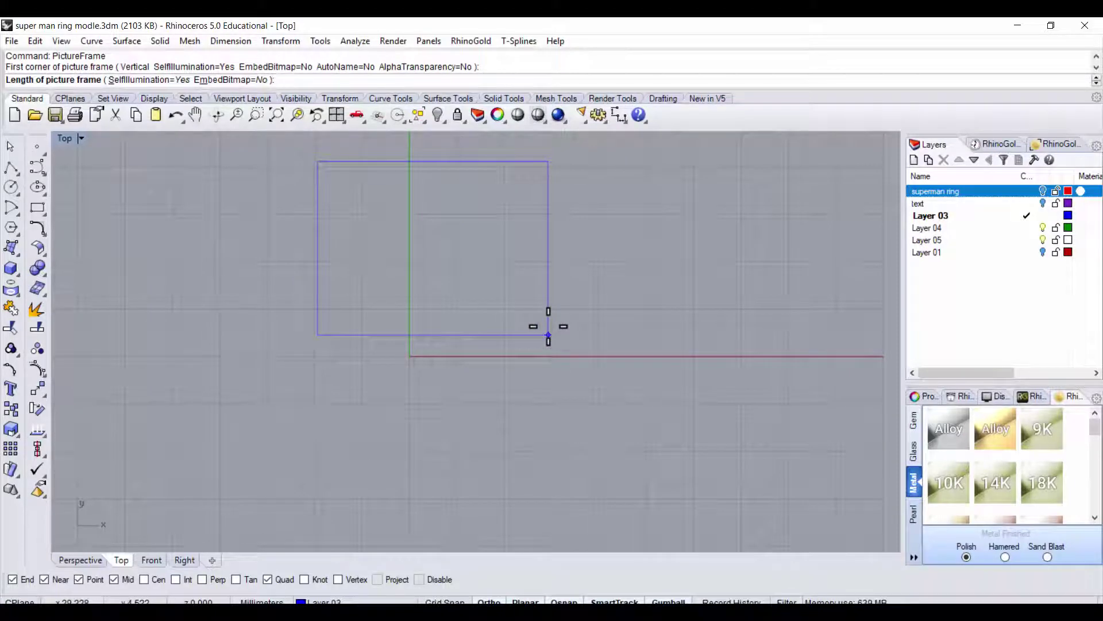
click(548, 333)
right_drag(468, 310, 449, 347)
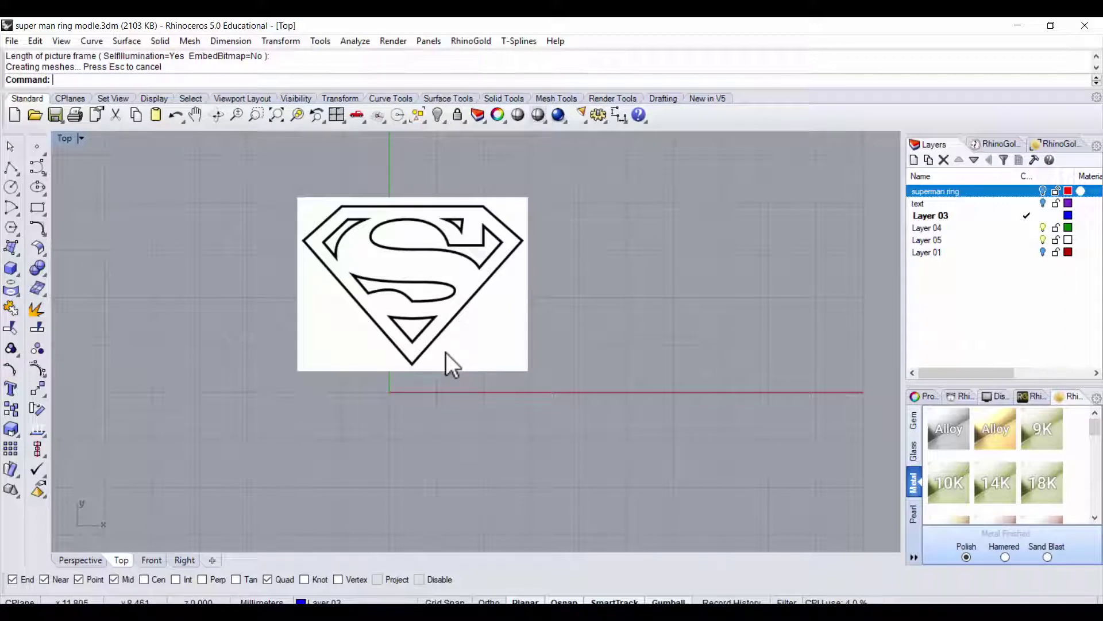
mouse_move(446, 343)
right_down()
mouse_move(487, 337)
mouse_move(559, 428)
right_up()
scroll(491, 353, up, 2)
scroll(520, 377, up, 2)
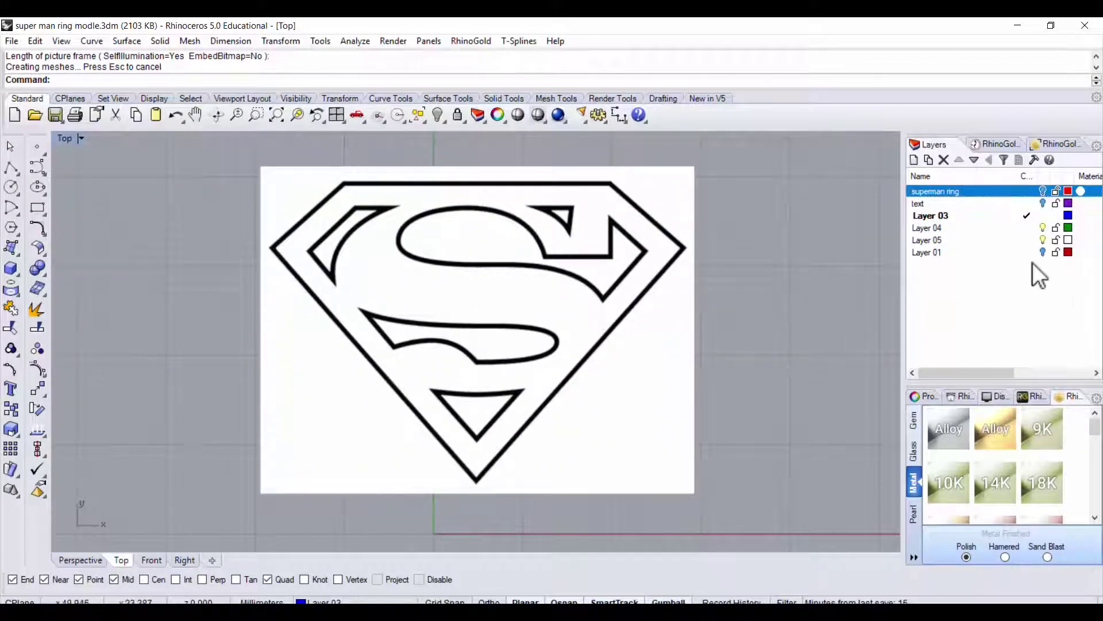
- Set Layer 03's colour to red and lock the reference picture
click(1067, 216)
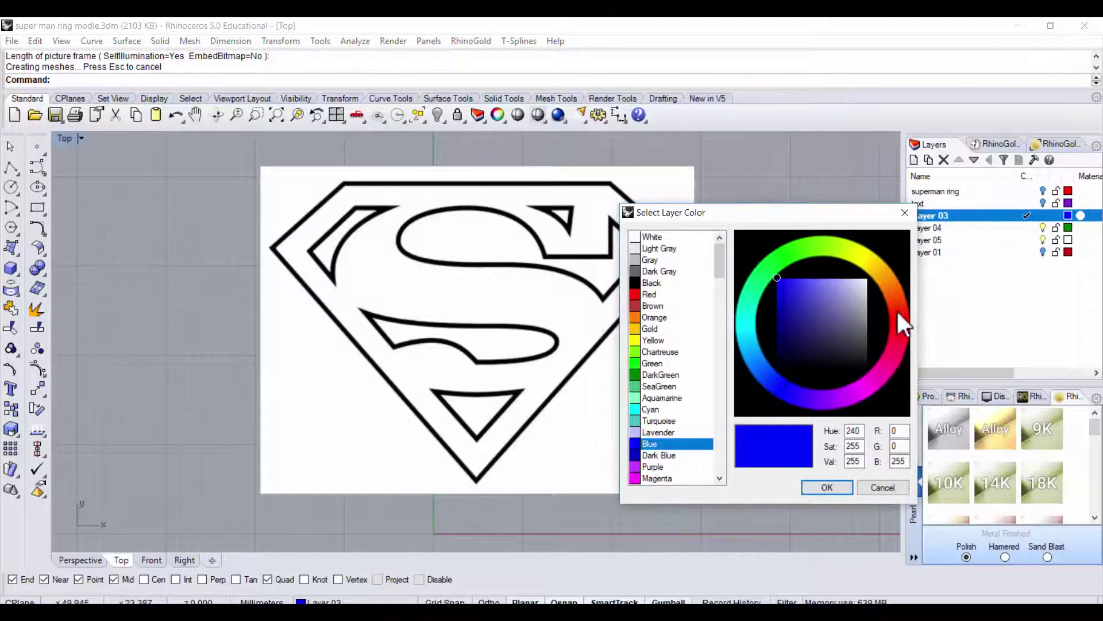
click(898, 313)
click(827, 487)
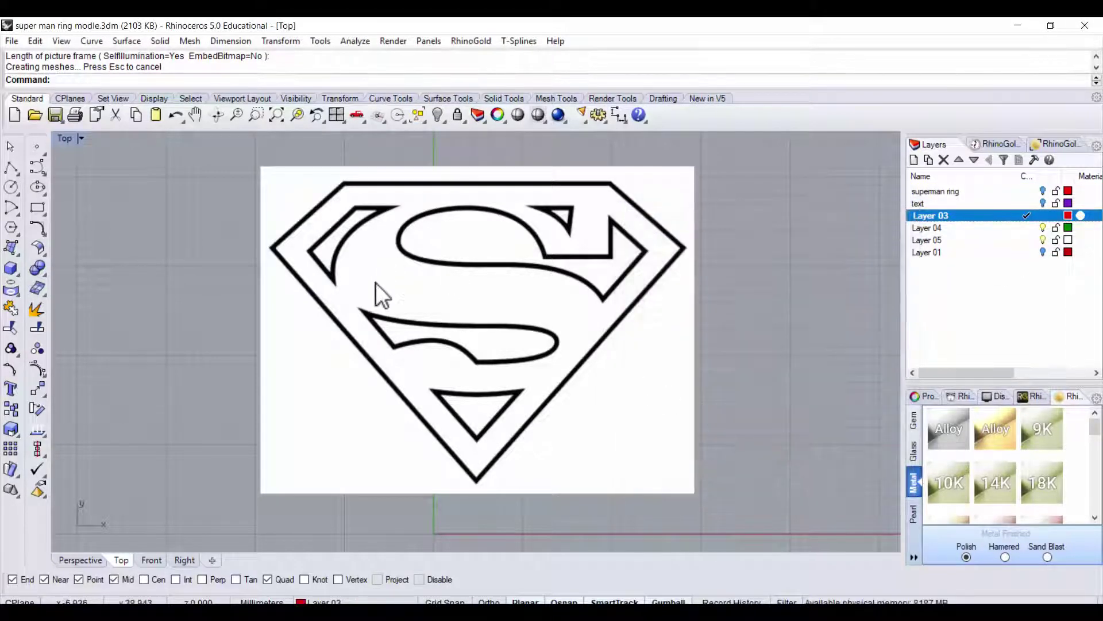
click(11, 168)
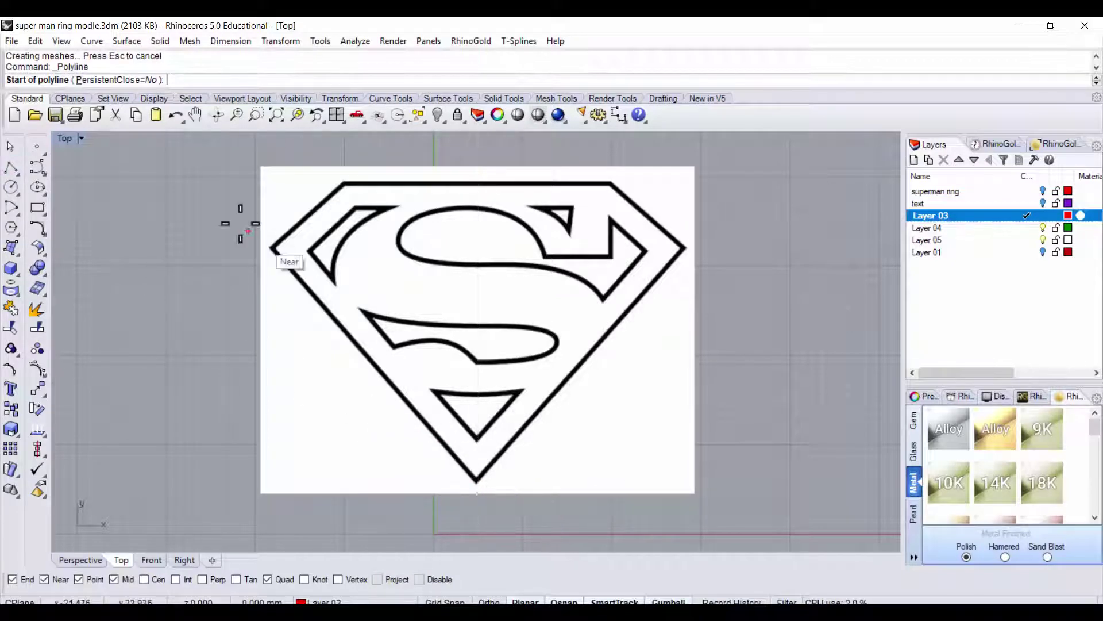
click(11, 146)
click(307, 207)
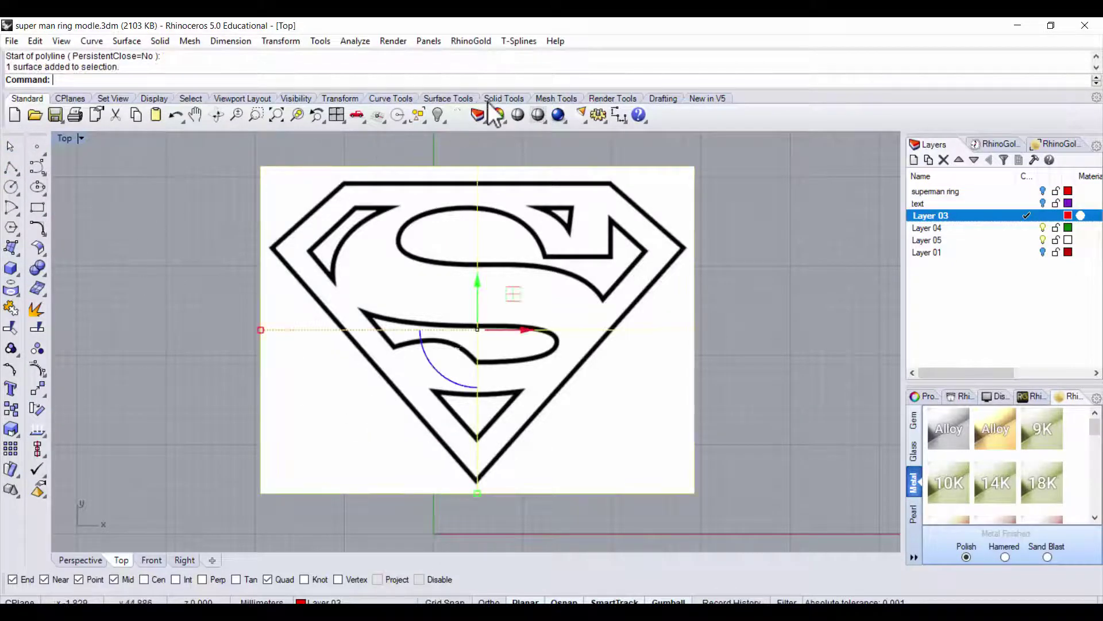
click(457, 115)
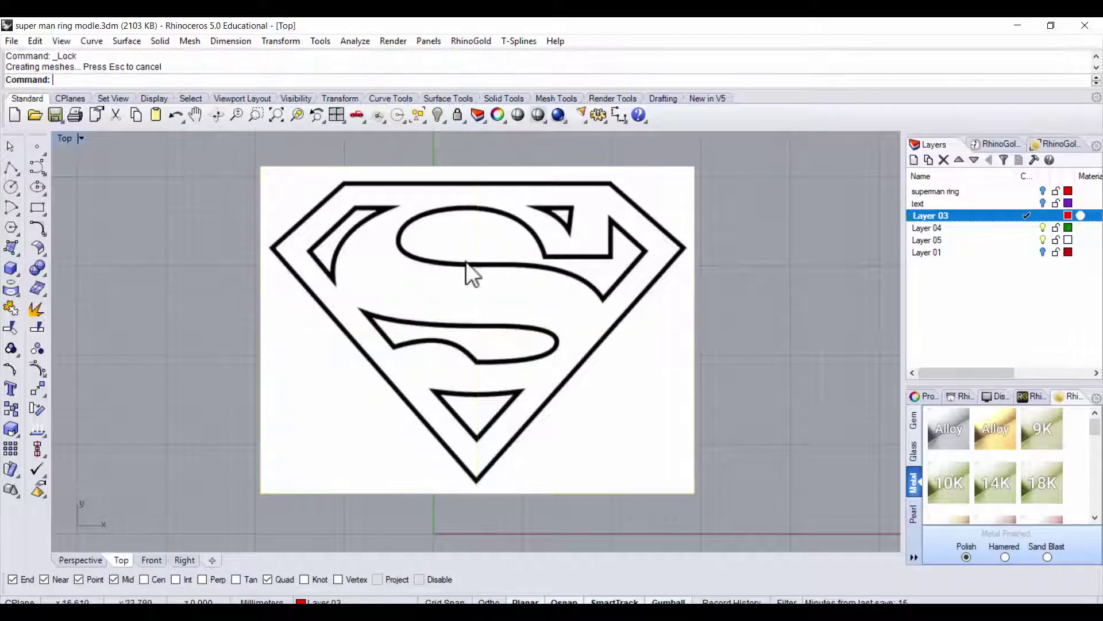
- Trace the shield's left edge as a polyline from the bottom tip to the top-left corner
click(11, 166)
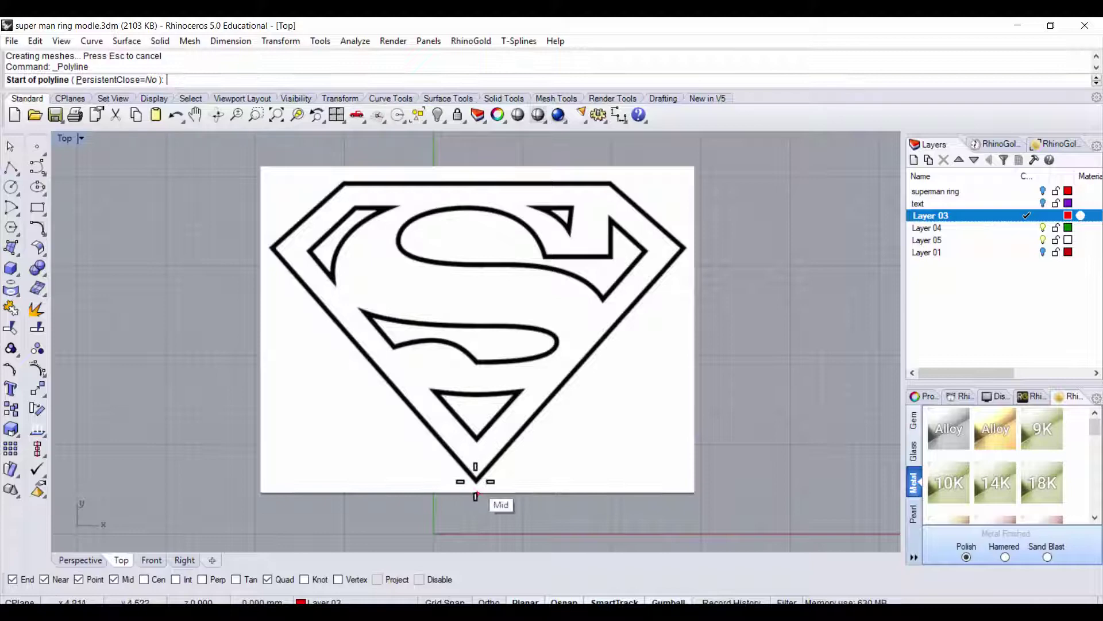
scroll(478, 482, up, 5)
scroll(477, 480, up, 2)
scroll(480, 482, up, 2)
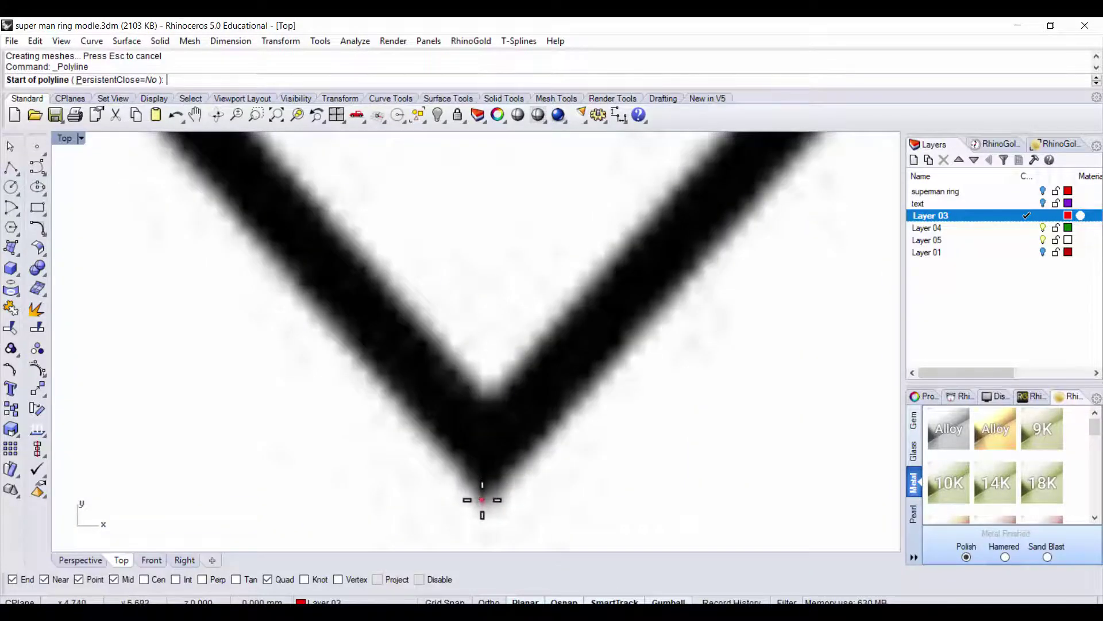
click(486, 496)
scroll(485, 489, down, 3)
scroll(414, 414, down, 2)
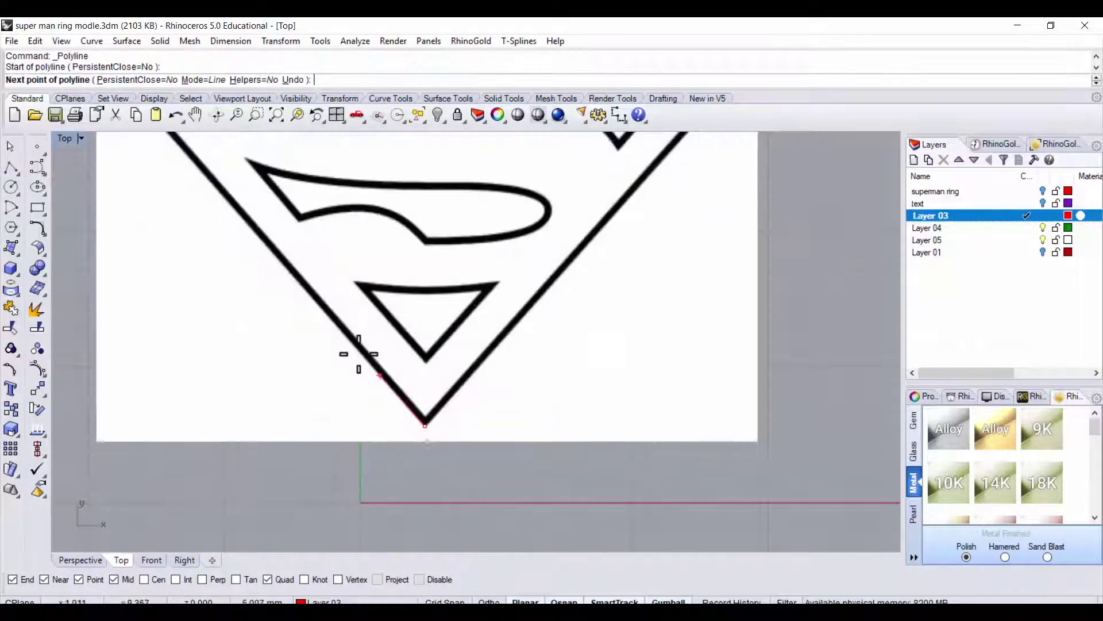
scroll(356, 356, down, 2)
scroll(310, 270, down, 3)
right_drag(301, 239, 451, 362)
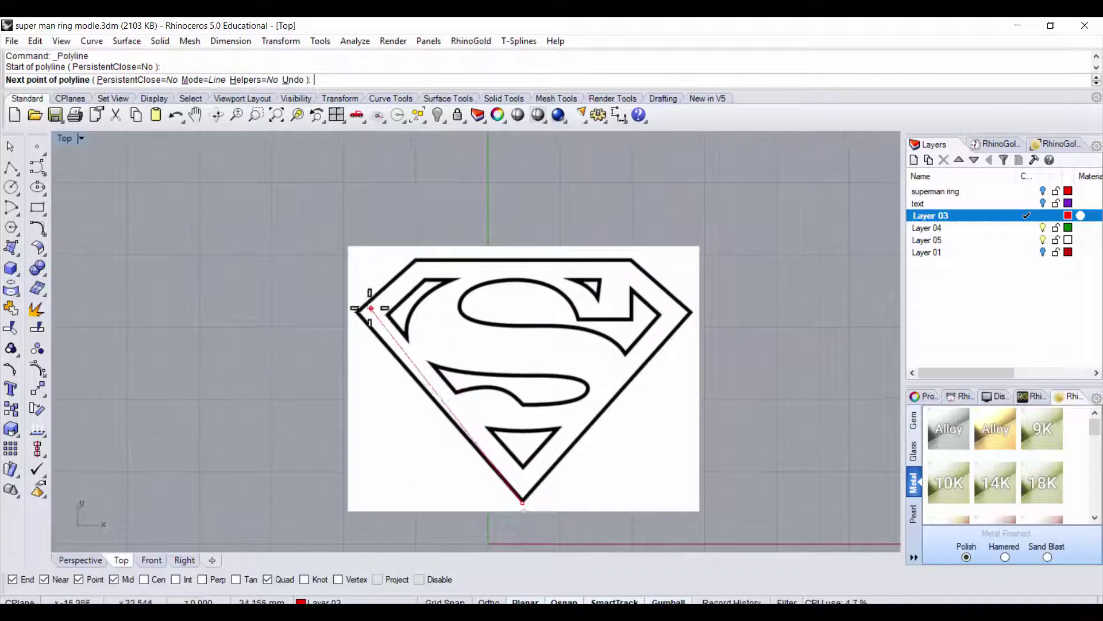
scroll(347, 310, up, 4)
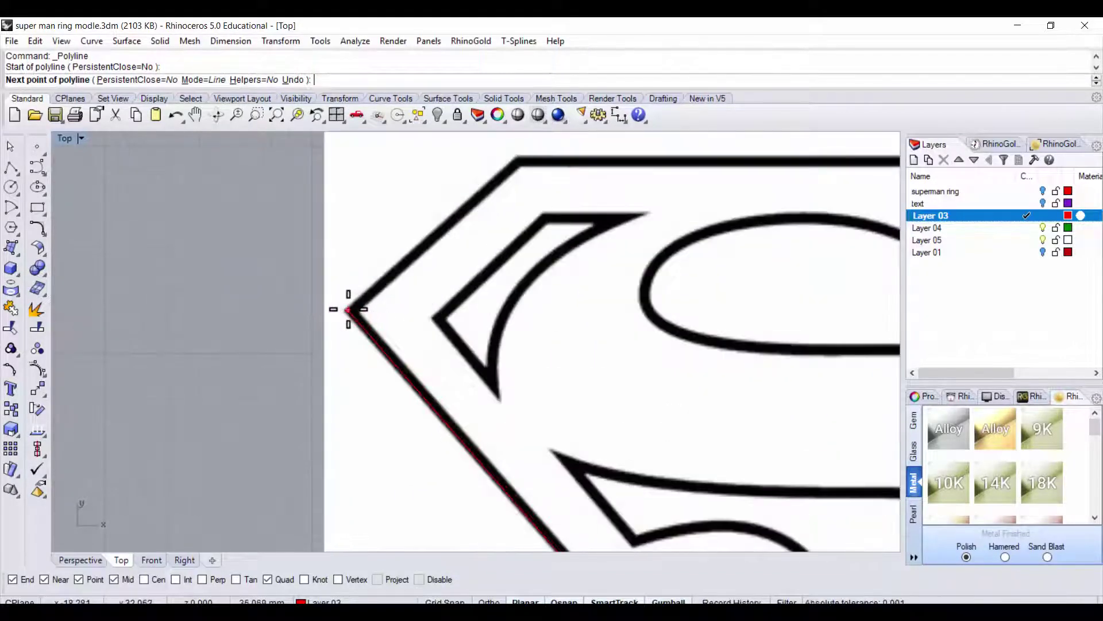
click(348, 309)
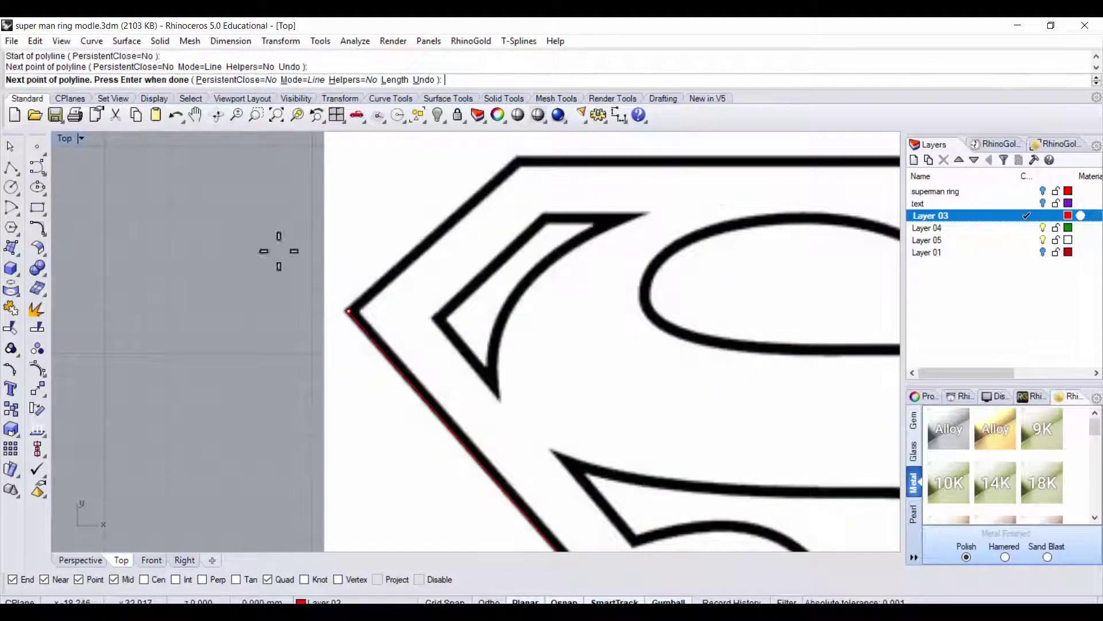
click(521, 155)
key(Return)
- Mirror the left edge across the vertical line through the bottom tip to form the right edge
scroll(557, 257, down, 5)
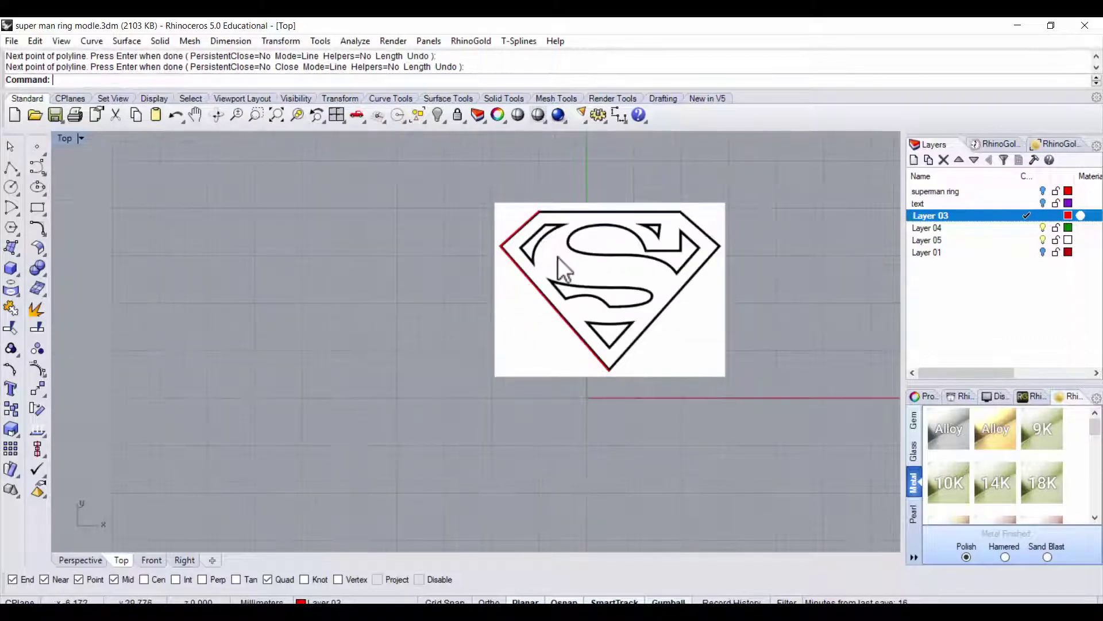
scroll(557, 256, up, 3)
right_drag(476, 246, 392, 277)
click(372, 302)
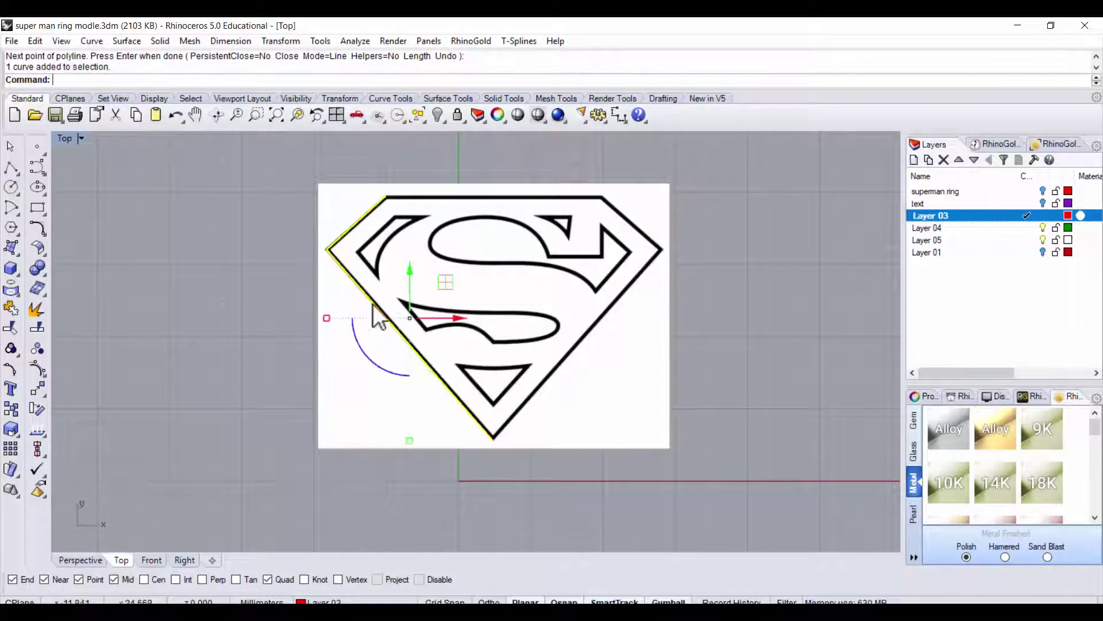
click(44, 388)
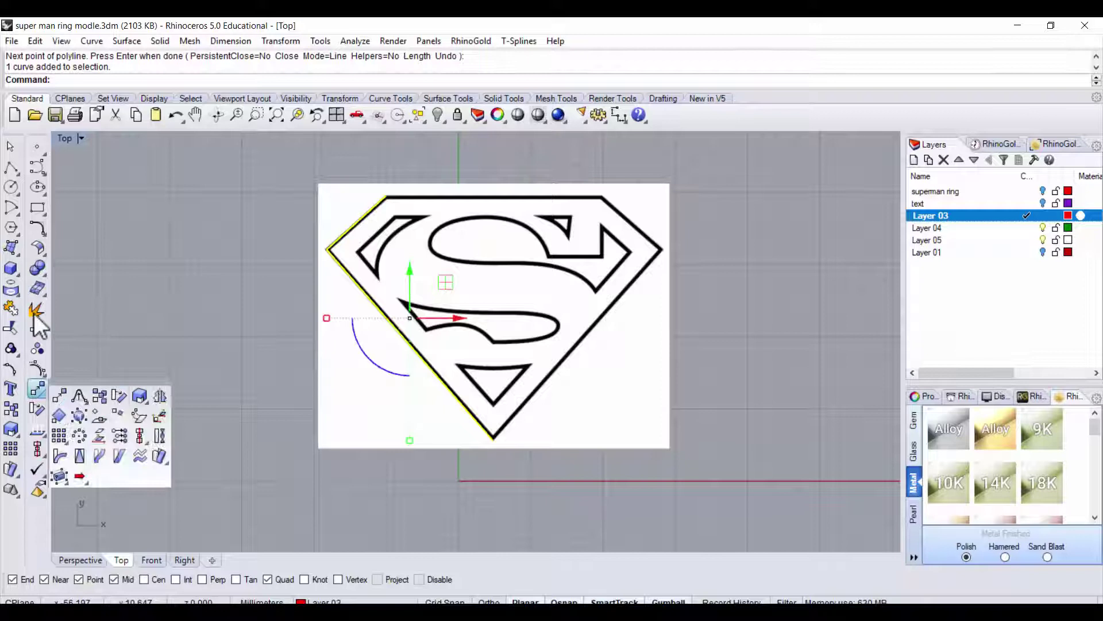
click(493, 440)
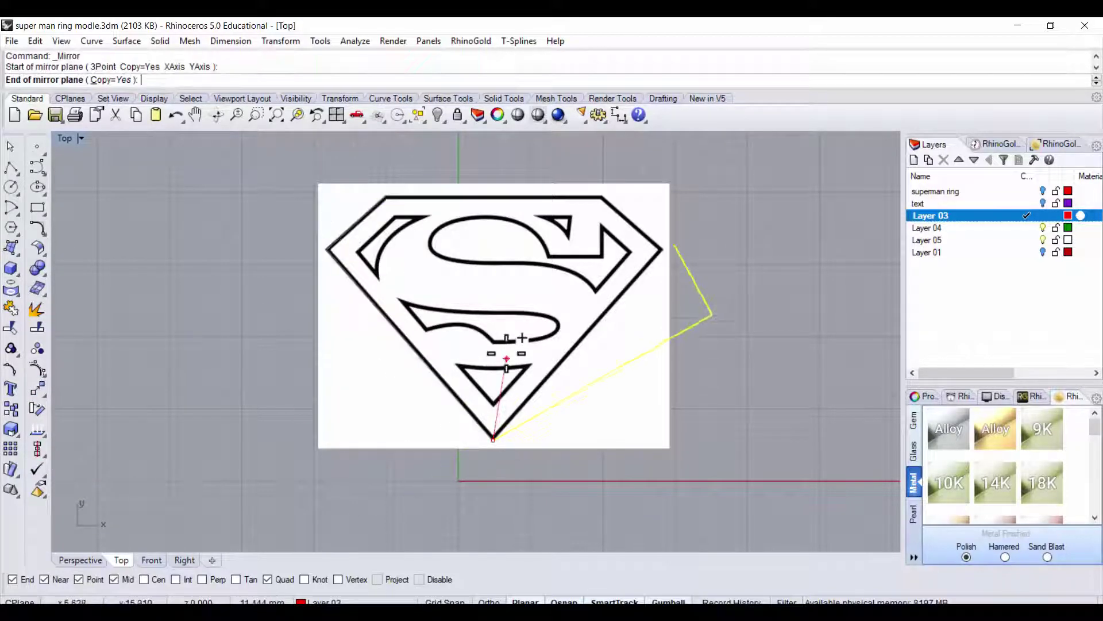
click(493, 303)
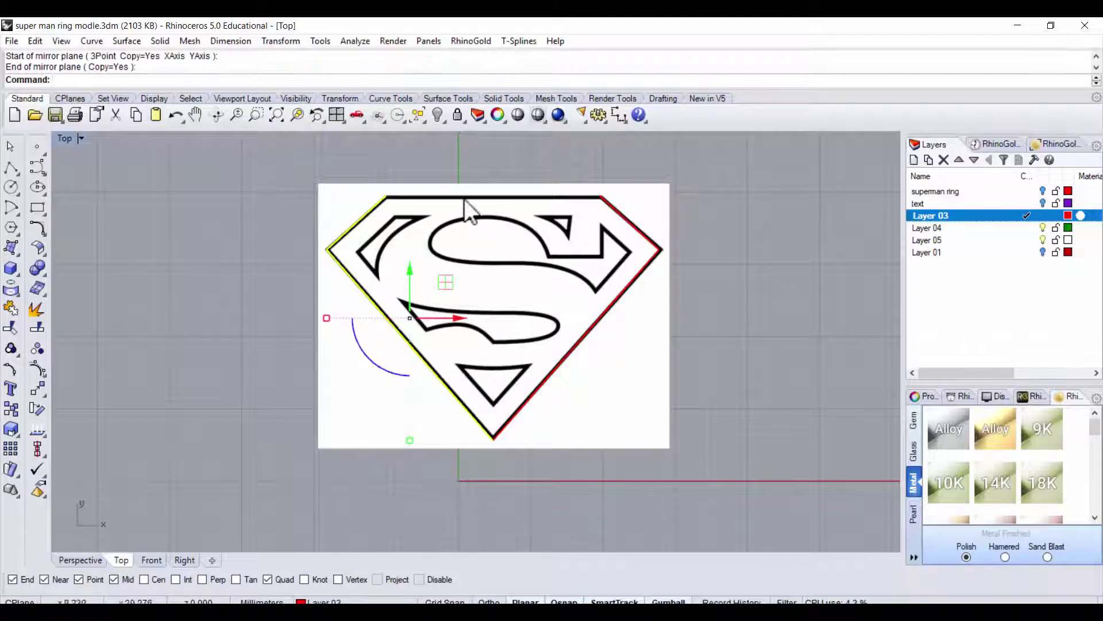
key(Escape)
- Draw the shield's top edge as a polyline between the top-left and top-right corners
click(13, 164)
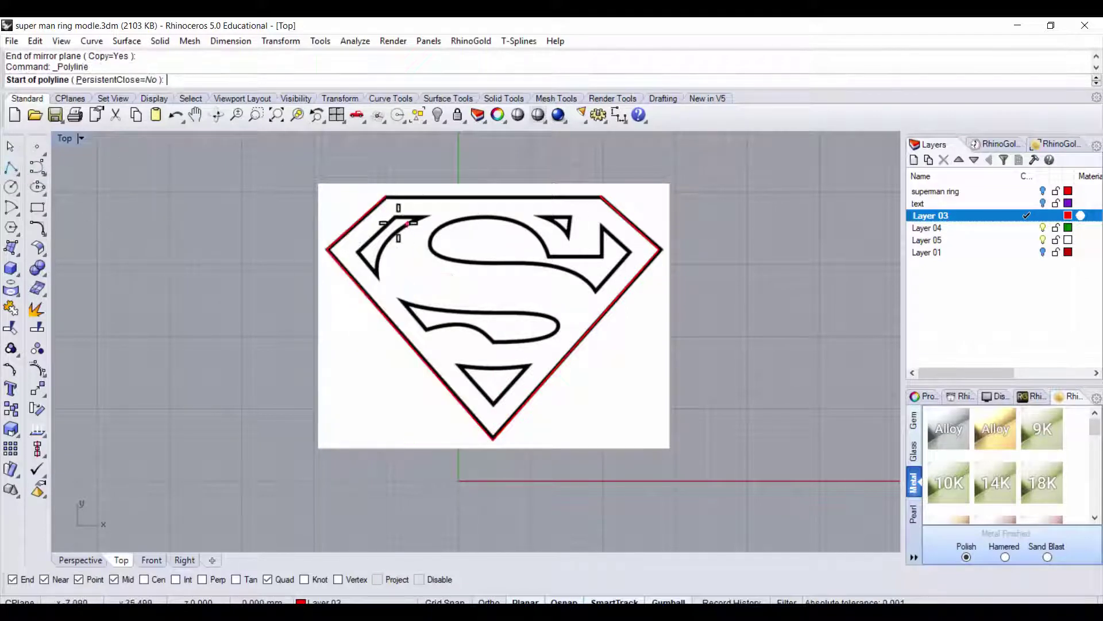
click(385, 196)
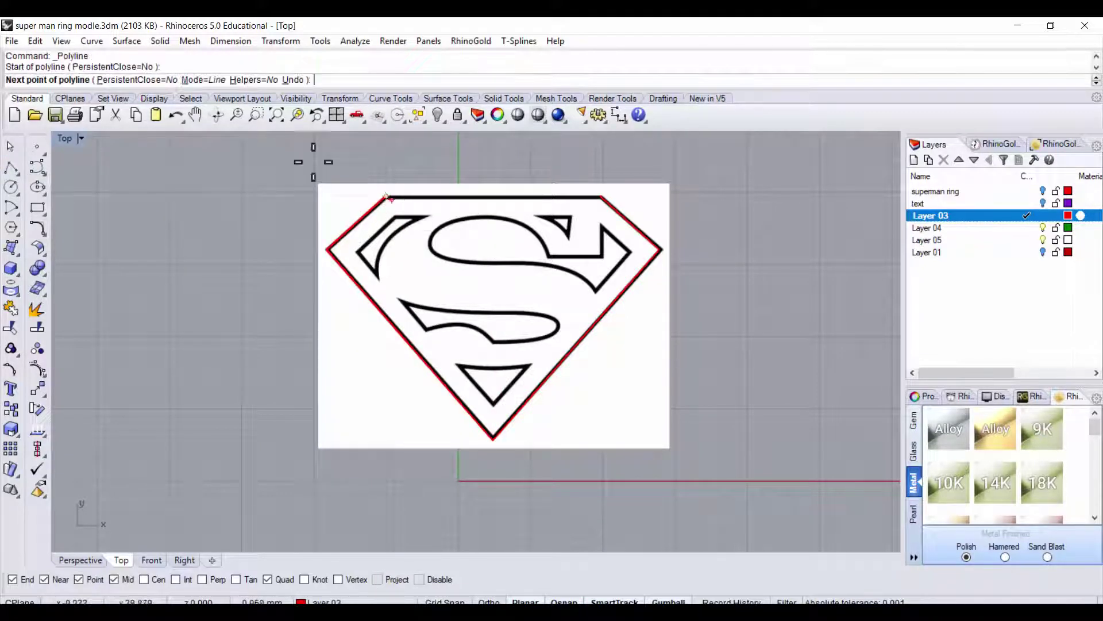
click(602, 196)
key(Return)
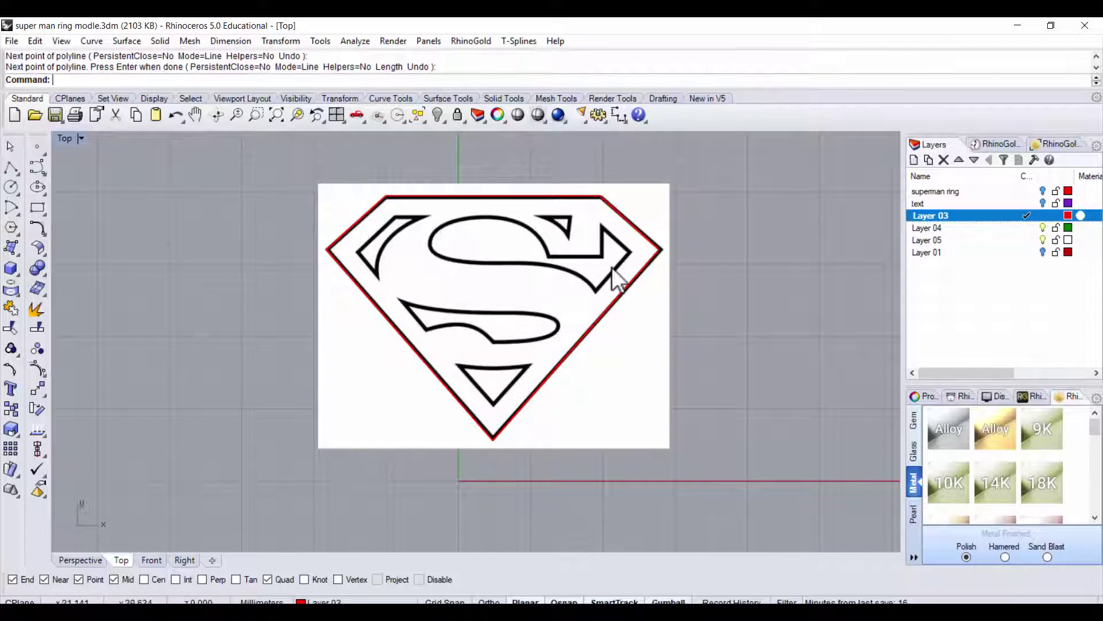
- Join the three edge pieces into one closed shield outline
drag(205, 161, 719, 509)
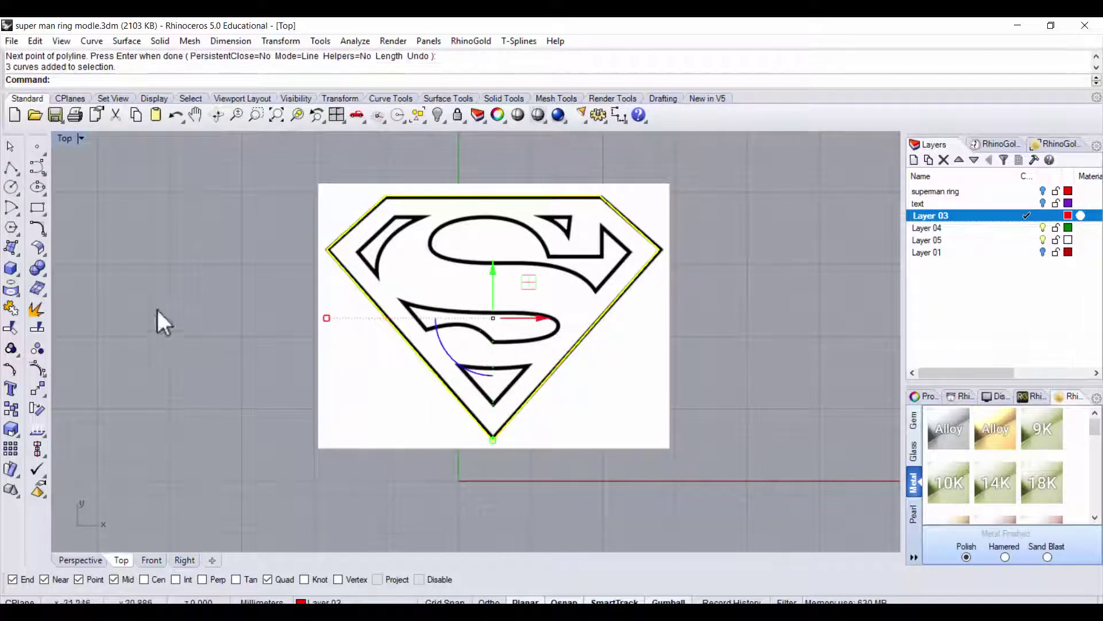
click(11, 308)
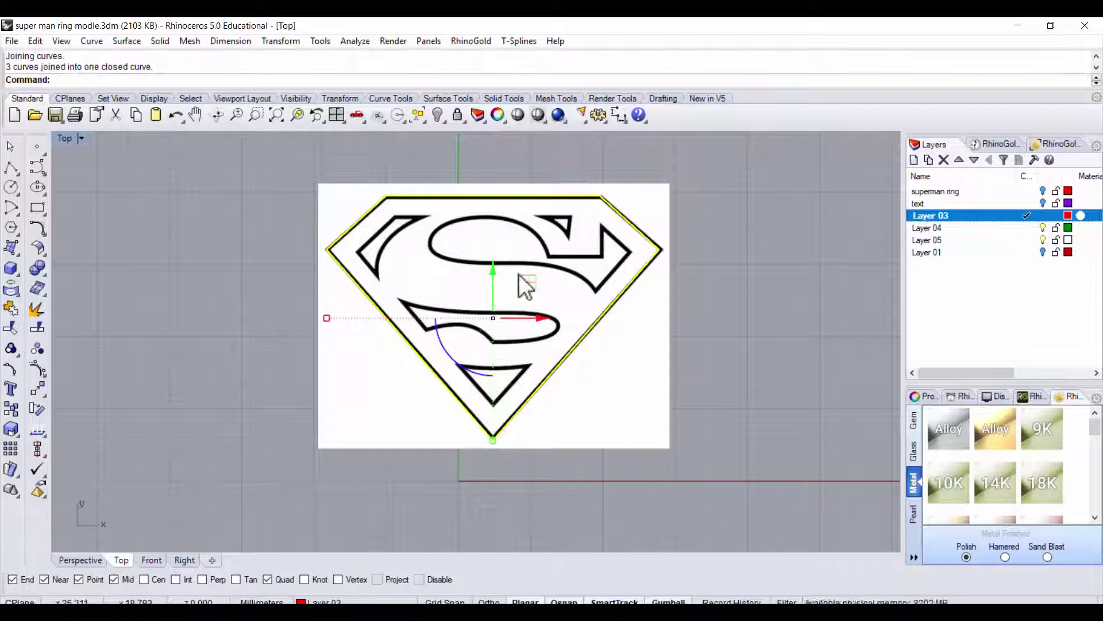
key(Escape)
scroll(617, 290, up, 3)
scroll(618, 283, down, 1)
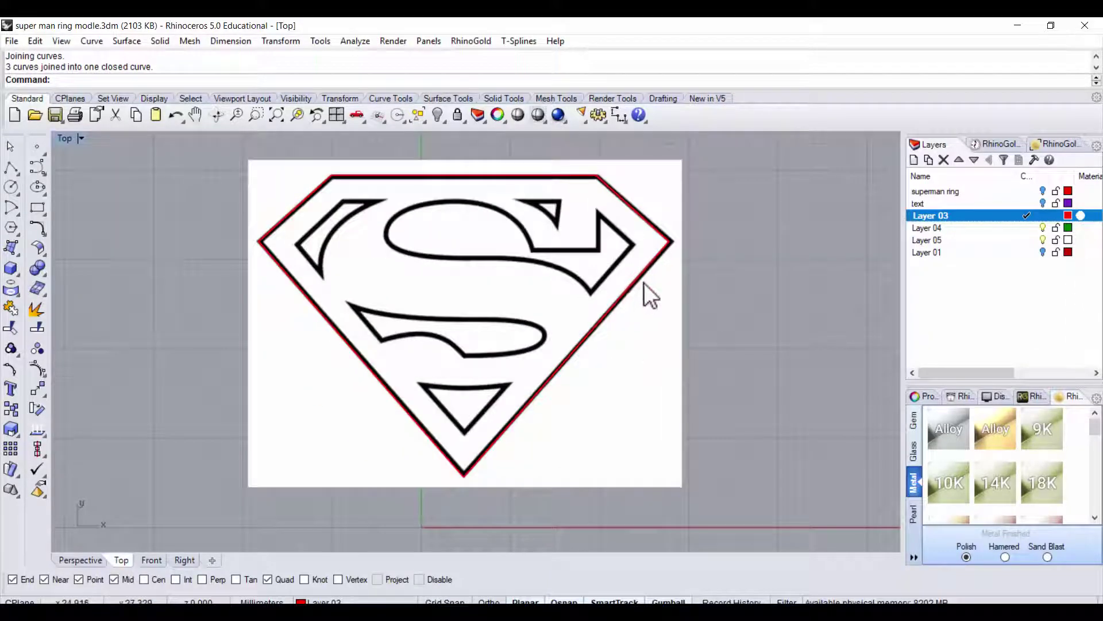
click(645, 274)
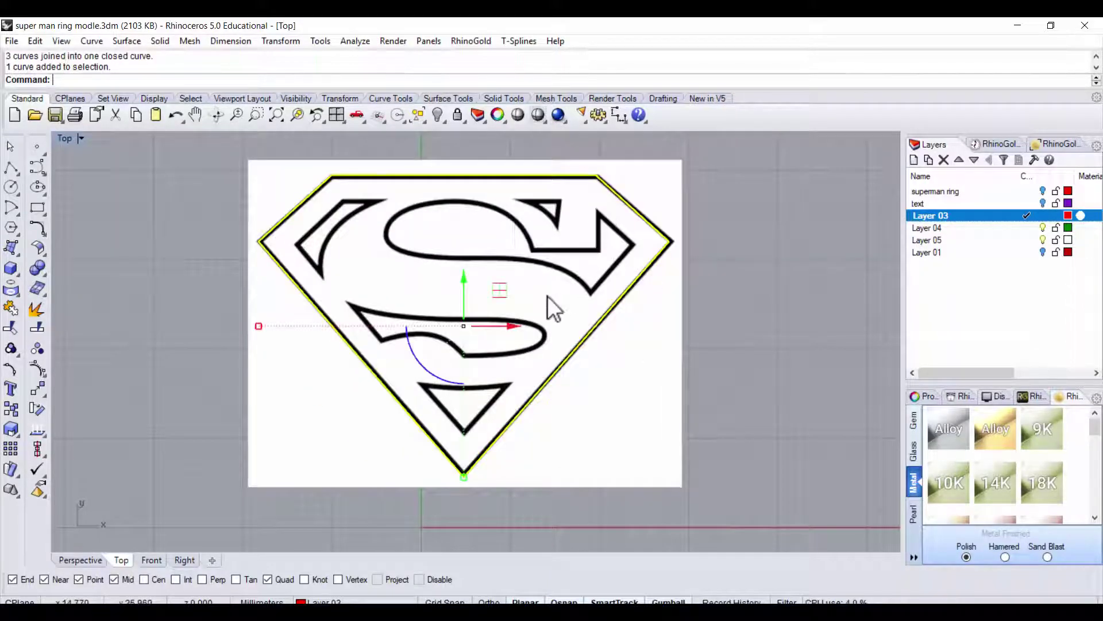
- Test an inward offset of the outline at 2.7 mm, then delete it
click(40, 231)
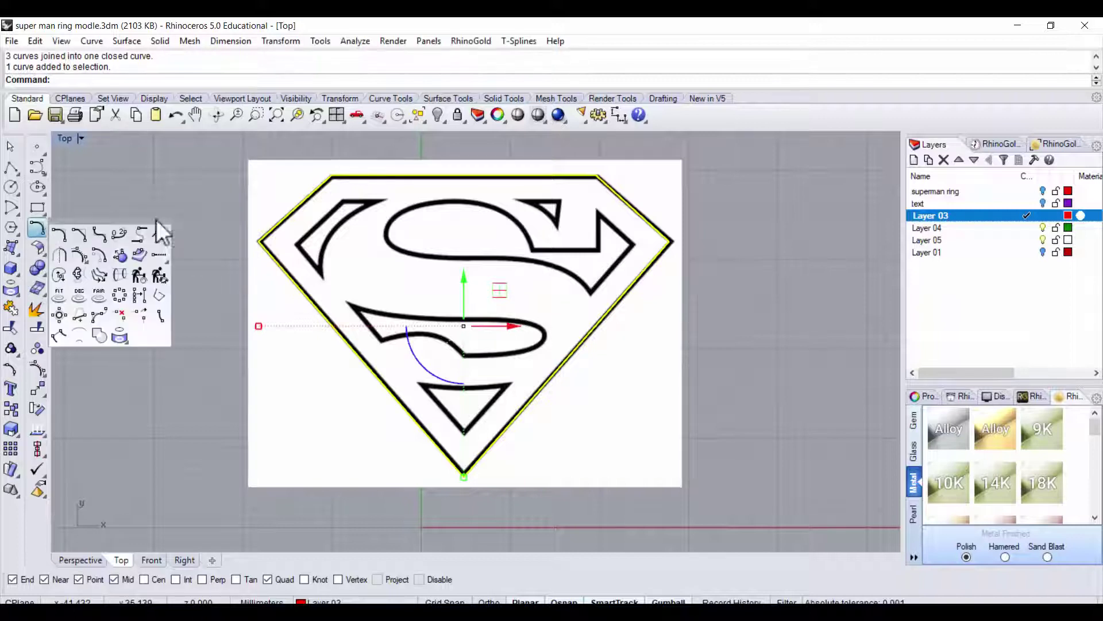
click(118, 256)
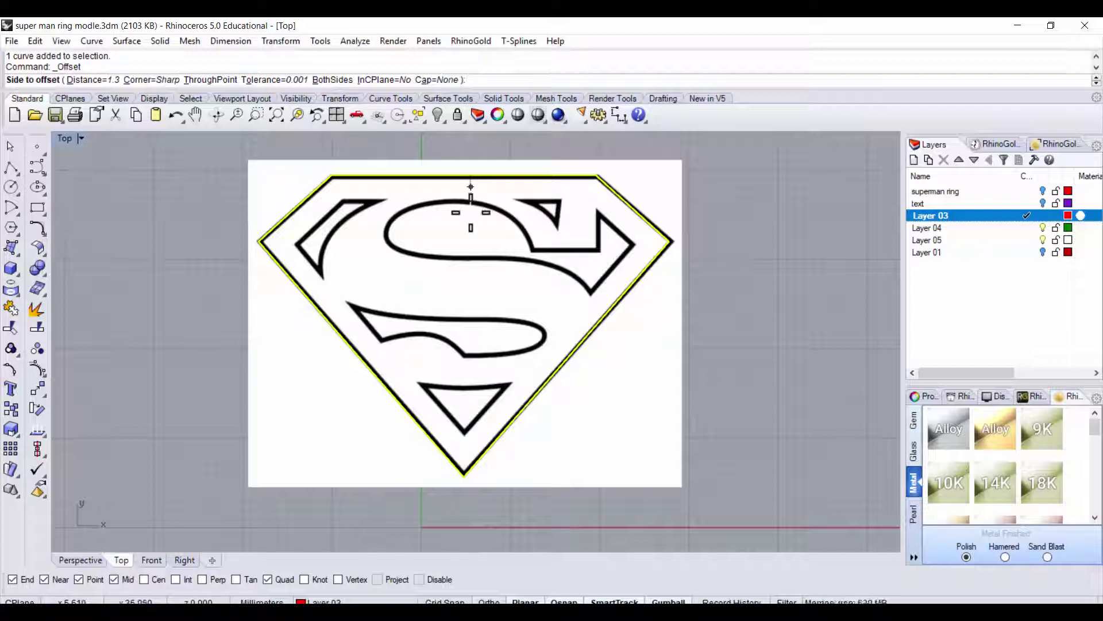
text(2)
key(Return)
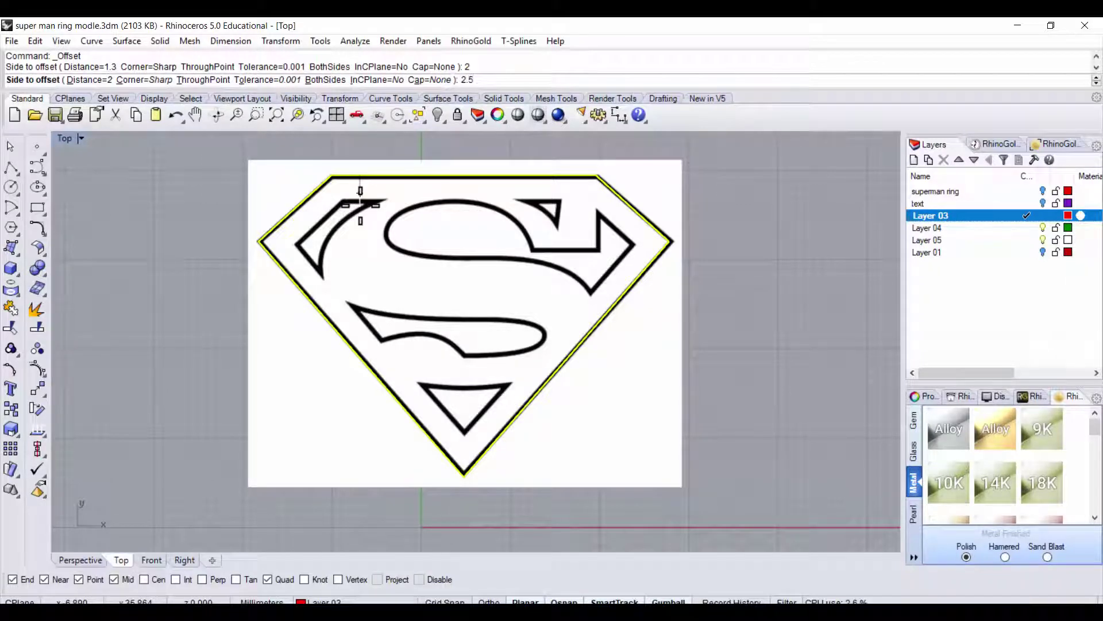
key(Return)
scroll(361, 203, up, 3)
scroll(361, 202, up, 2)
text(2.7)
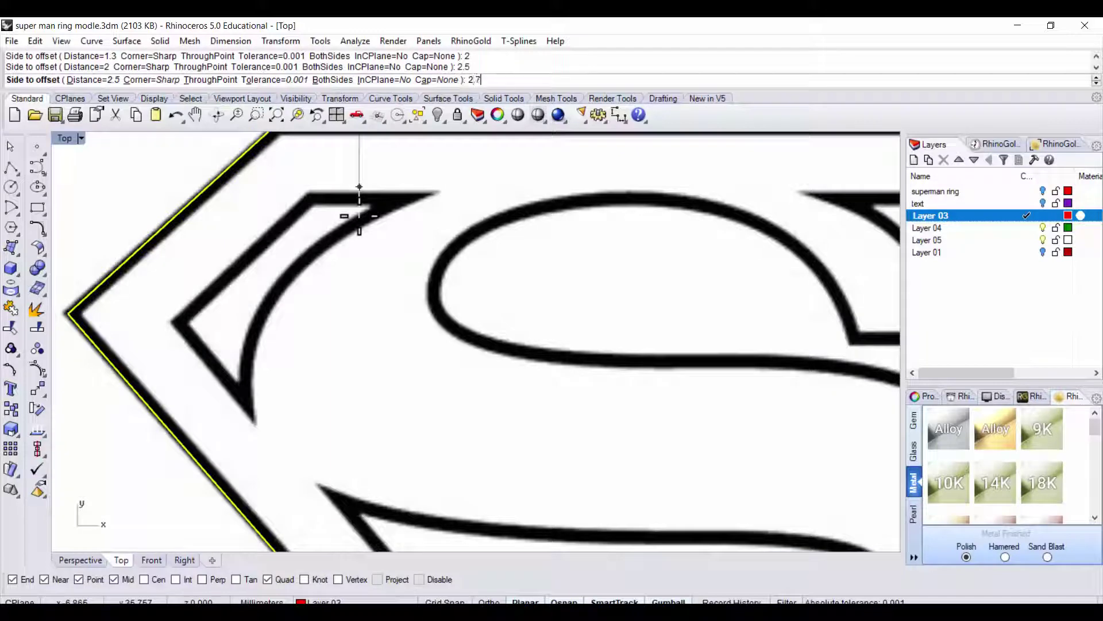
key(Return)
click(363, 208)
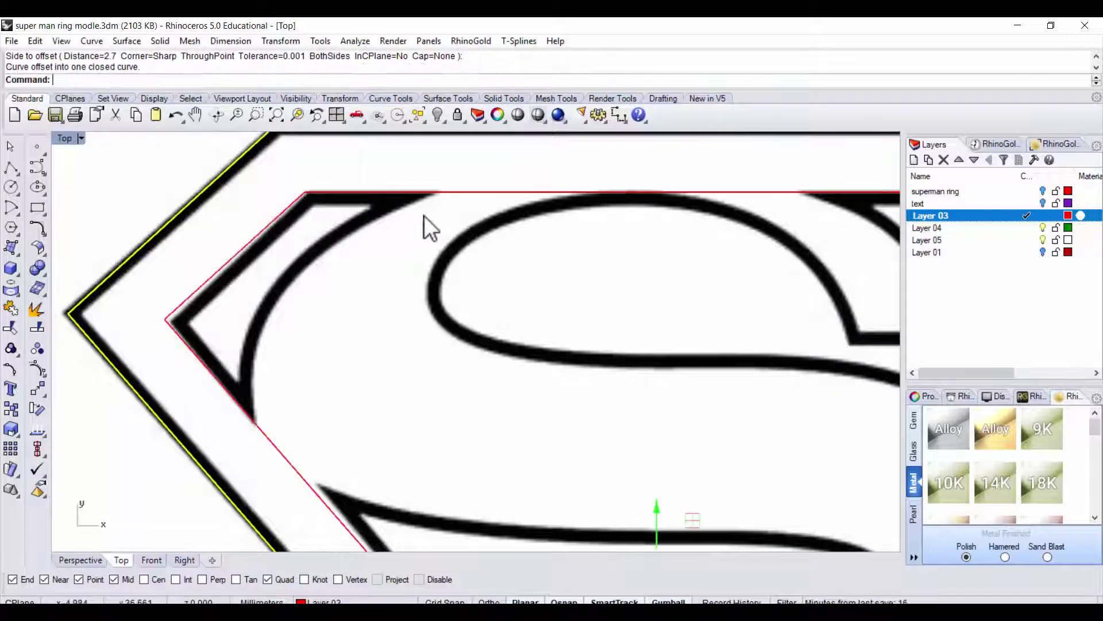
scroll(459, 247, down, 3)
scroll(503, 284, down, 2)
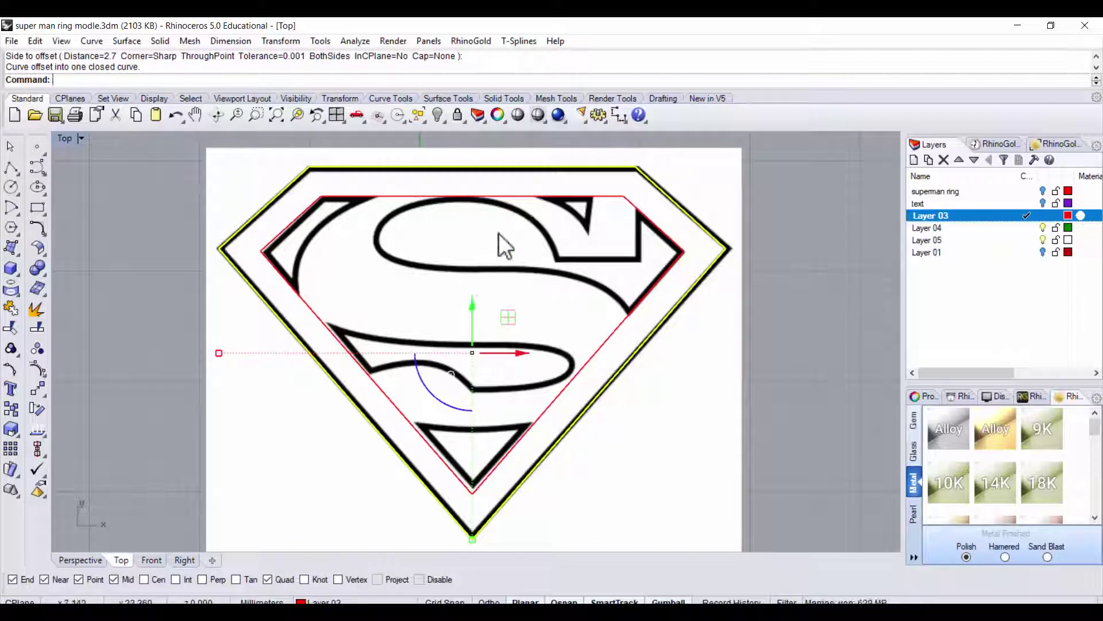
click(473, 197)
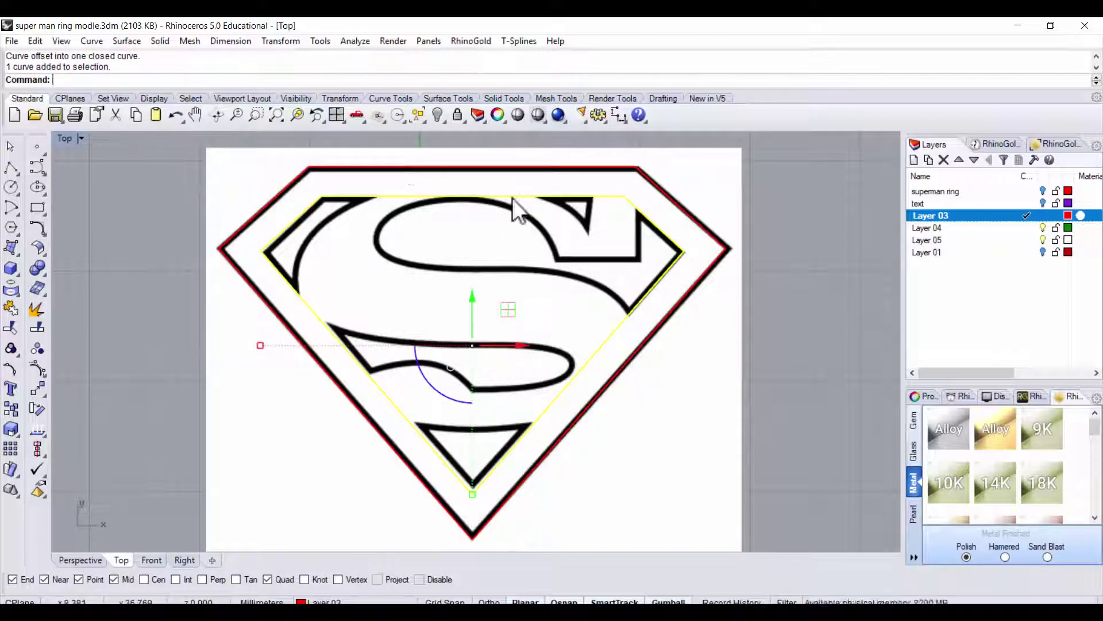
key(Delete)
- Offset the shield outline inward by 3 mm
click(519, 170)
text(offset)
key(Return)
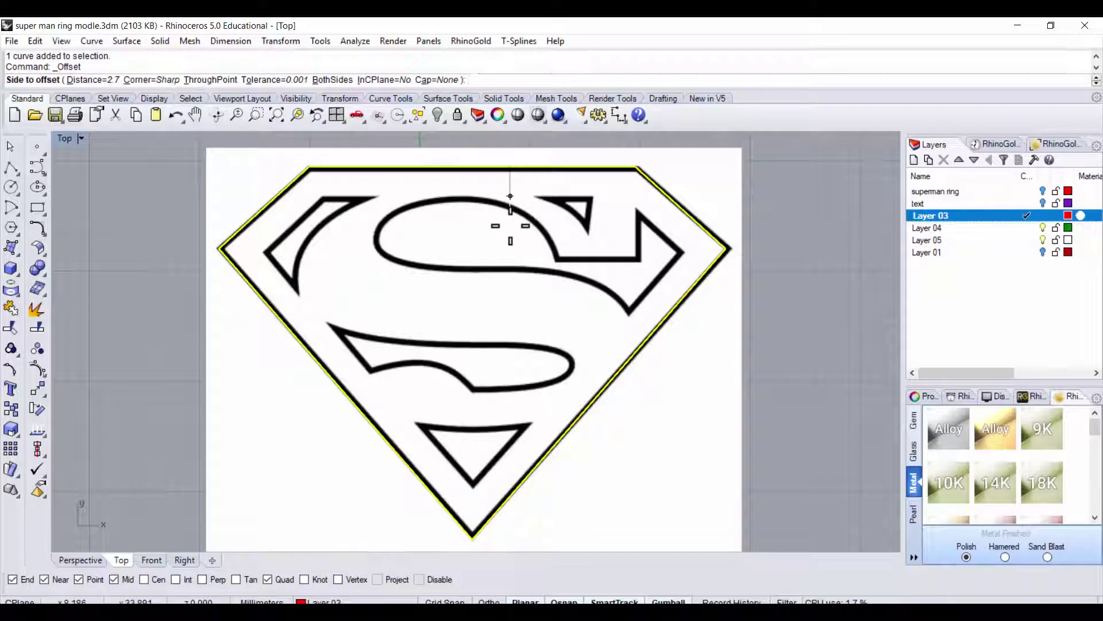
text(3)
key(Return)
click(349, 205)
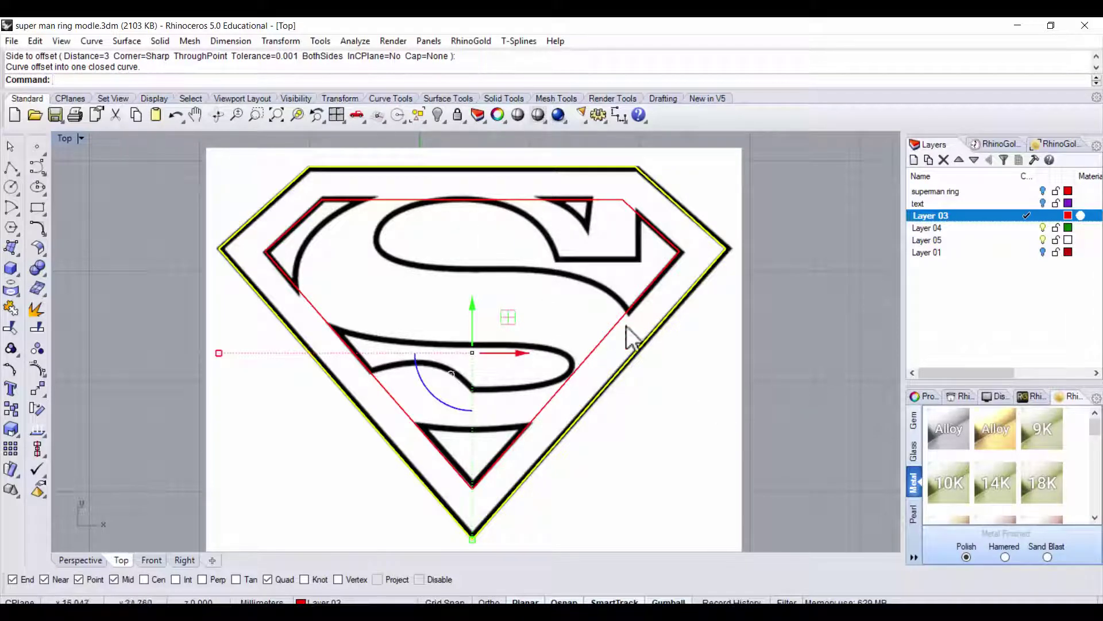
right_drag(565, 282, 551, 301)
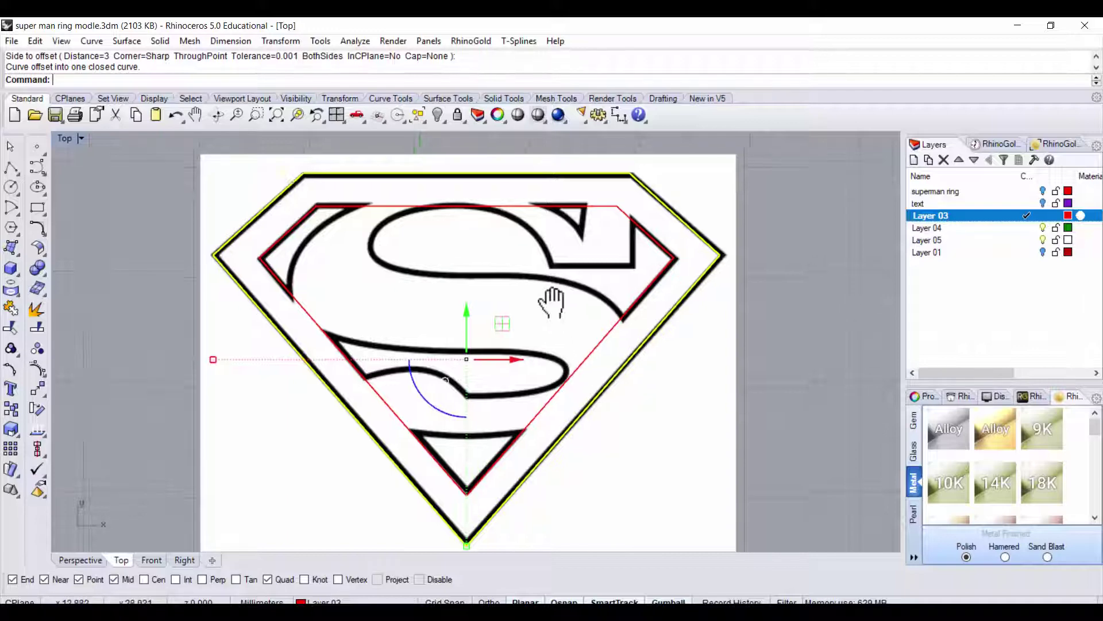
- Trace the notch under the S's upper-right arm with a three-point polyline
click(11, 166)
scroll(667, 266, up, 3)
scroll(667, 267, up, 1)
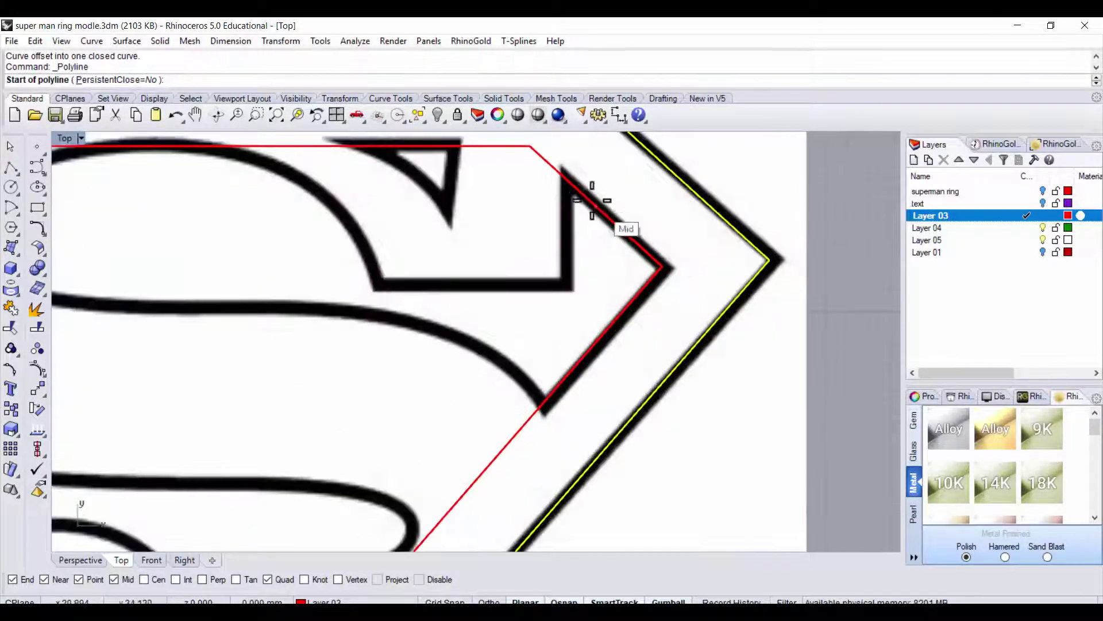
click(565, 177)
click(565, 286)
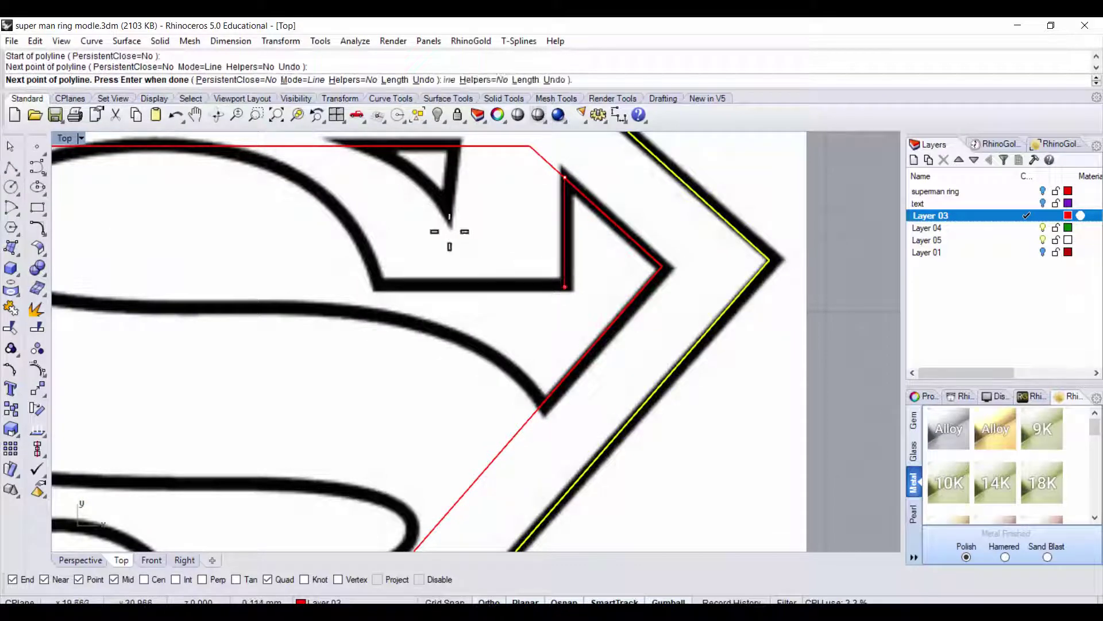
click(379, 286)
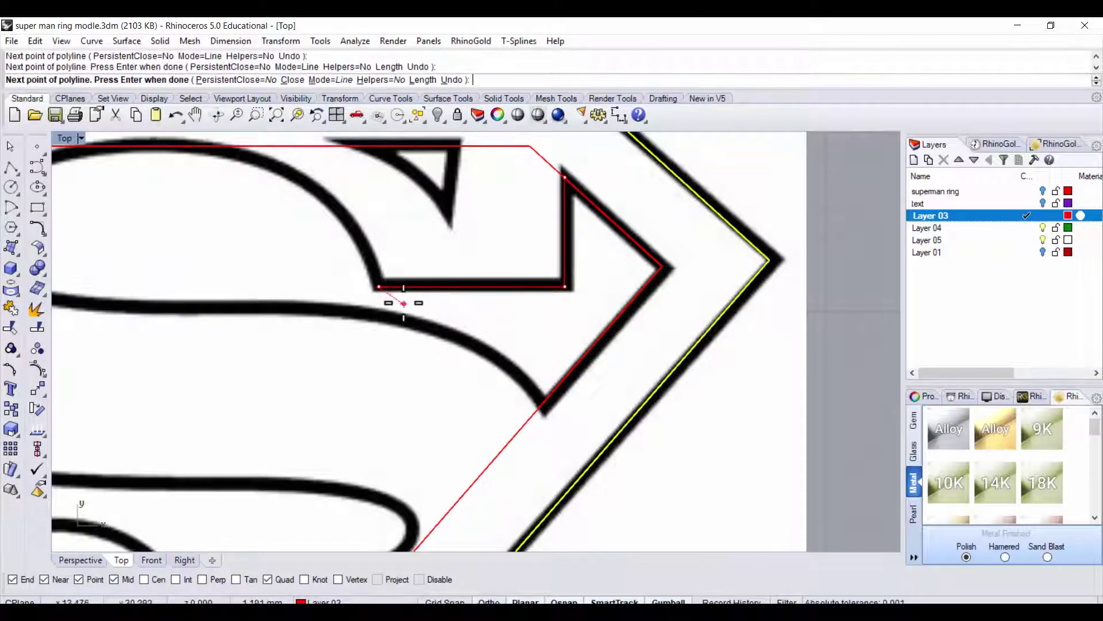
key(Return)
scroll(402, 360, down, 3)
mouse_move(403, 361)
right_down()
mouse_move(571, 249)
mouse_move(535, 373)
right_up()
right_drag(431, 275, 389, 345)
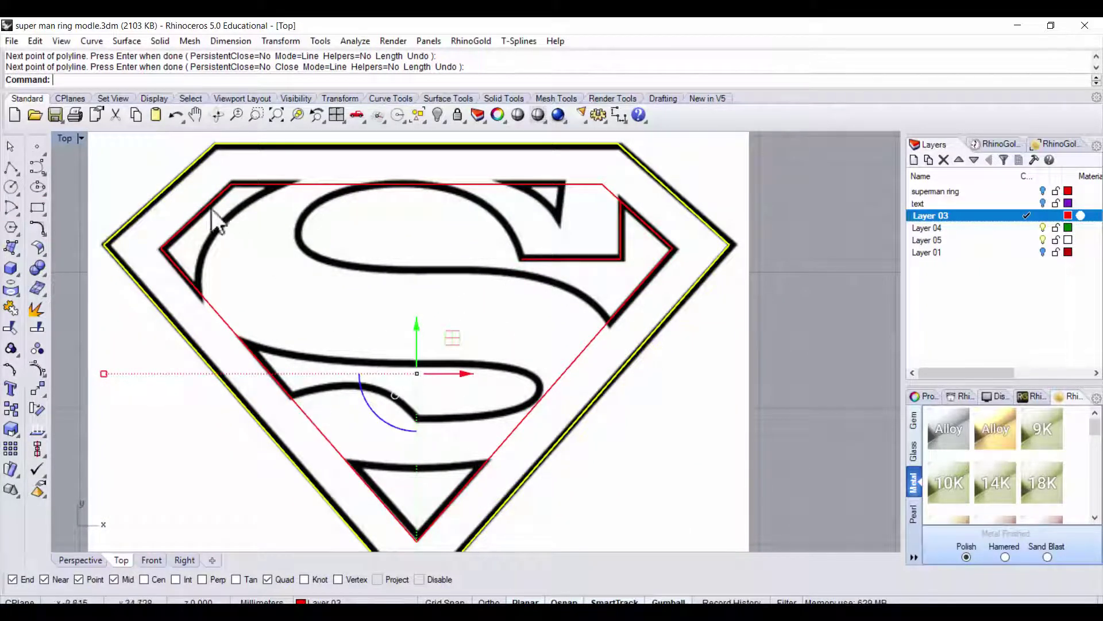
click(15, 210)
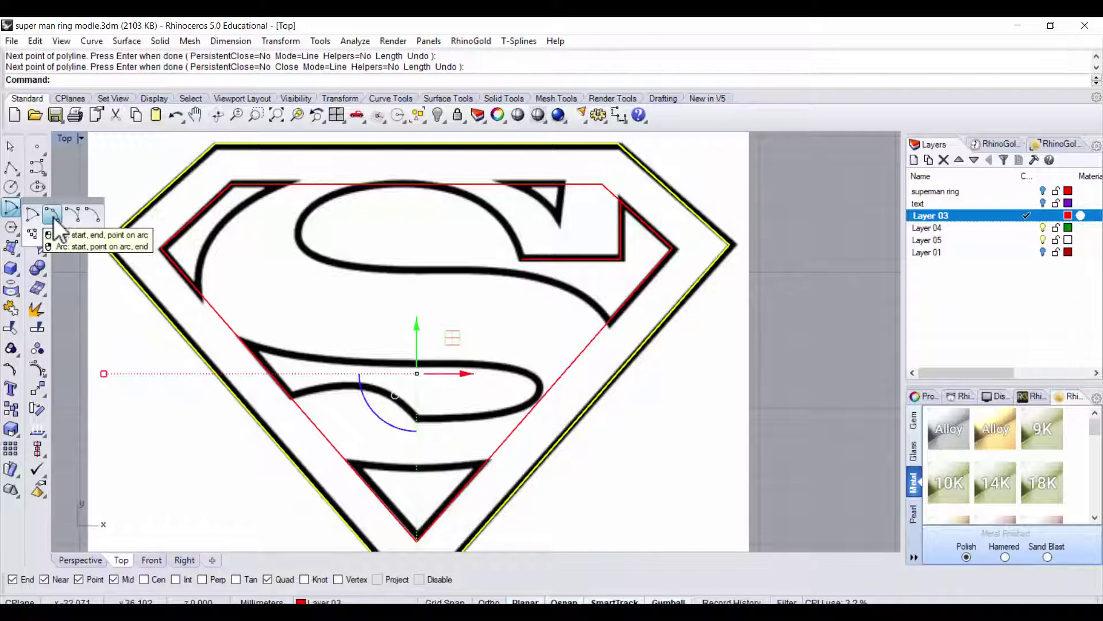
- Draw a three-point arc along the curved top of the bottom triangle
click(53, 217)
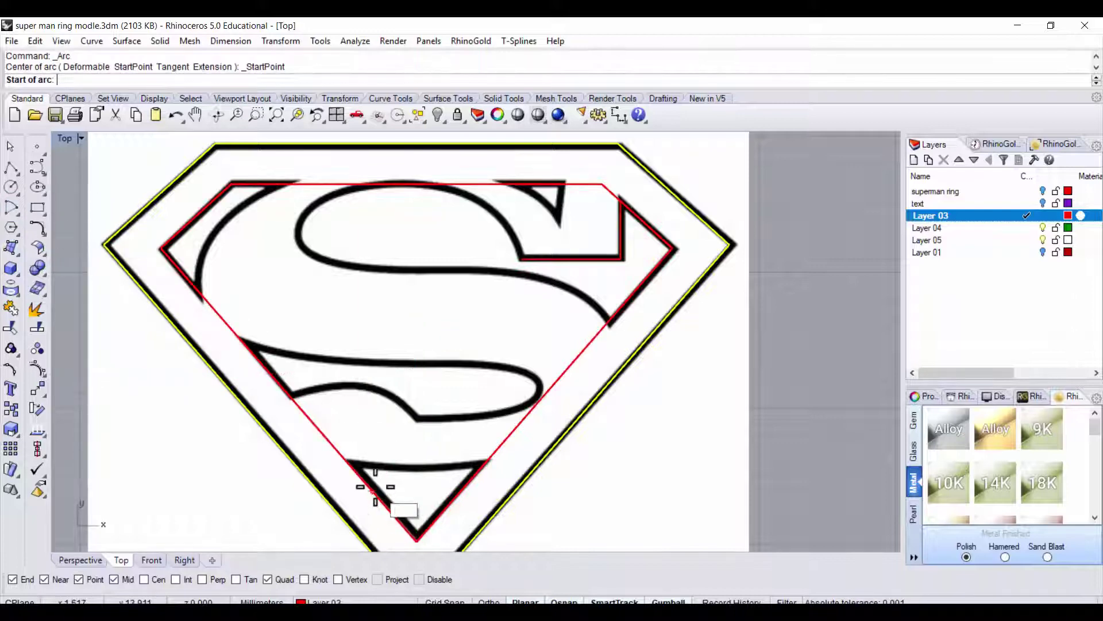
scroll(381, 485, up, 3)
right_drag(389, 463, 386, 358)
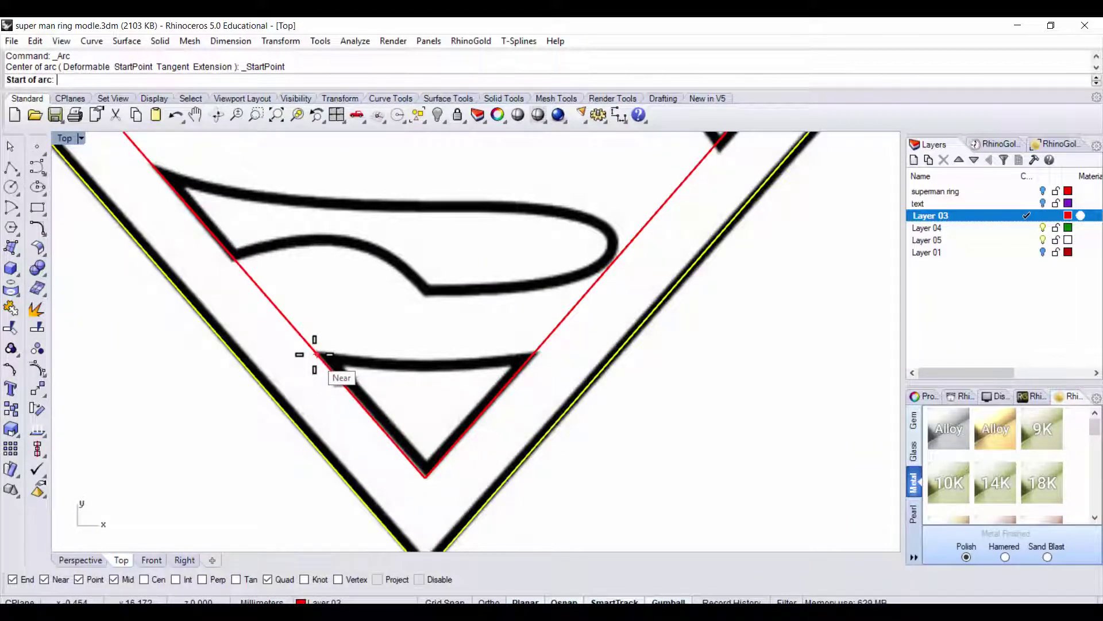
click(315, 354)
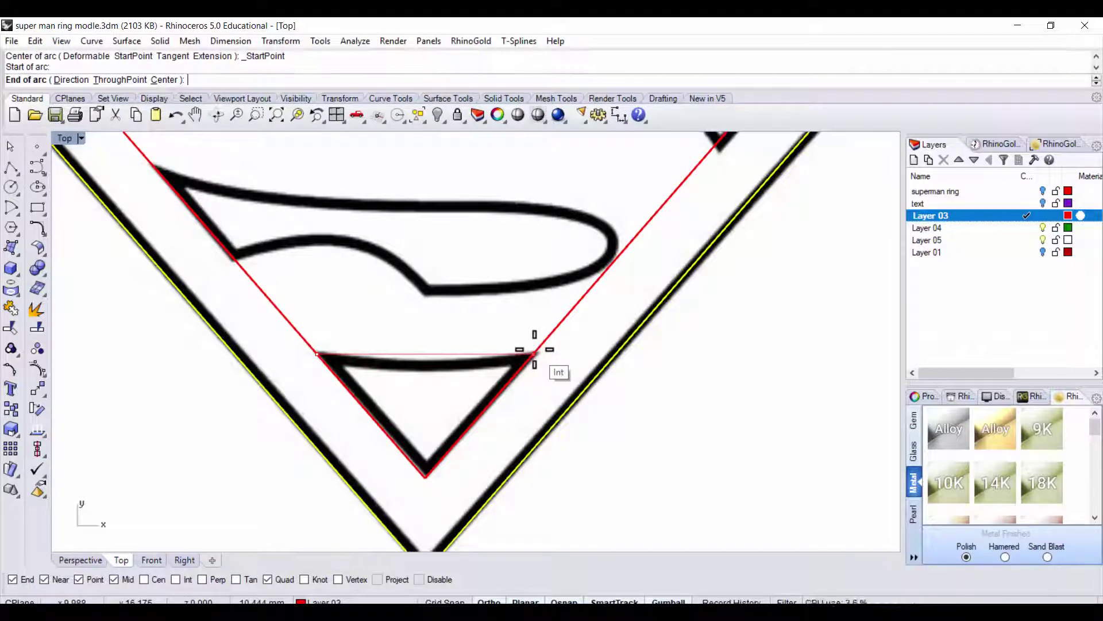
click(535, 350)
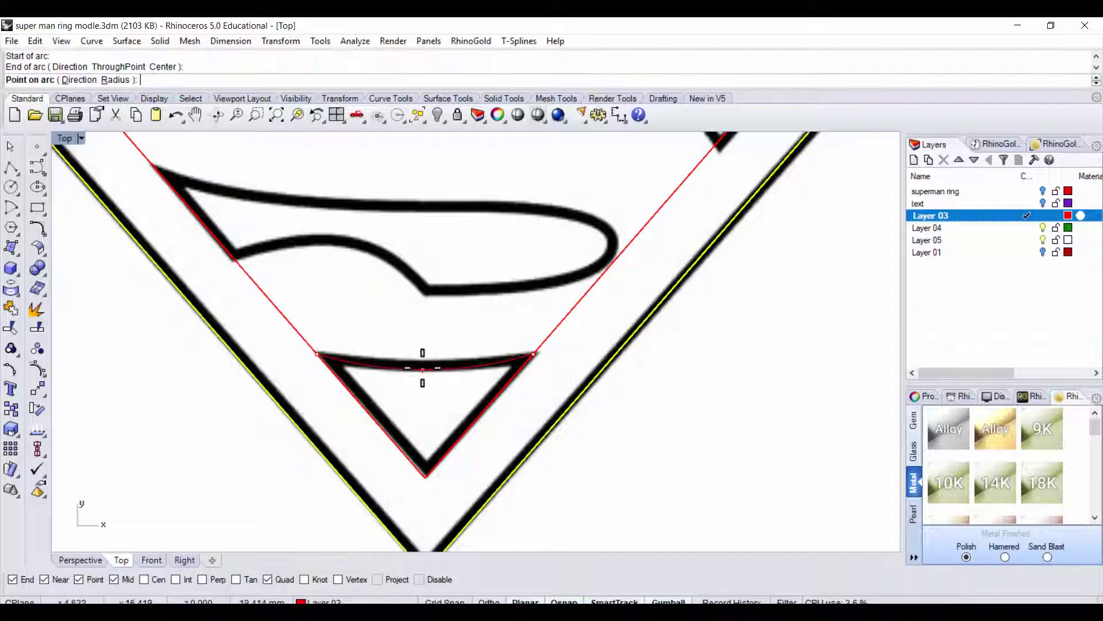
click(456, 366)
- Add a second arc tracing the S's lower swoosh from the outline to its inner tip
scroll(468, 354, down, 4)
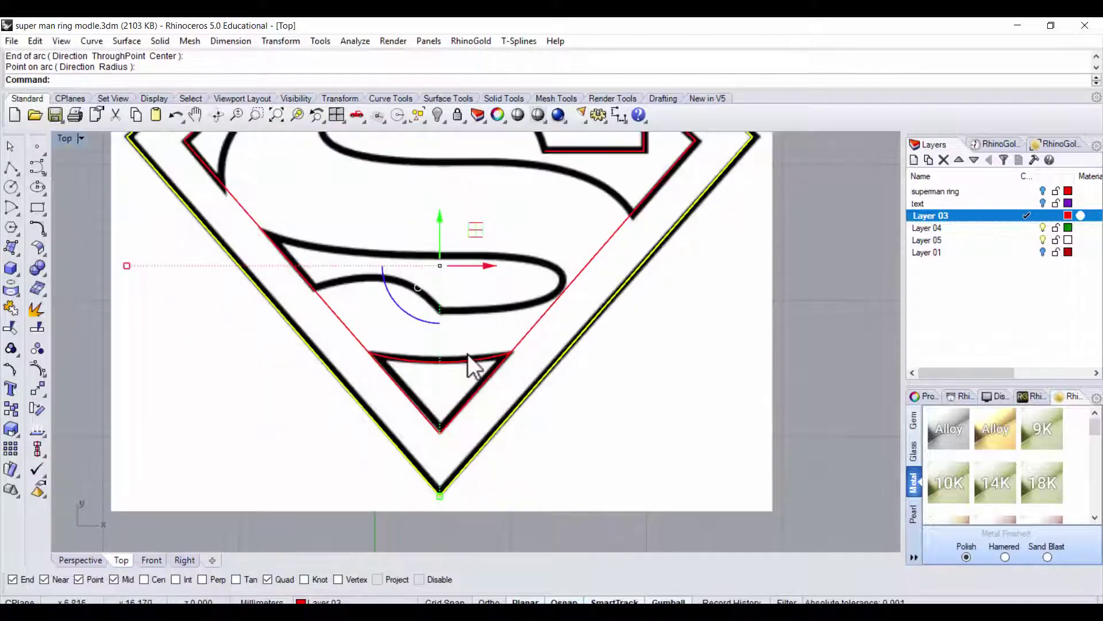
right_drag(463, 362, 497, 417)
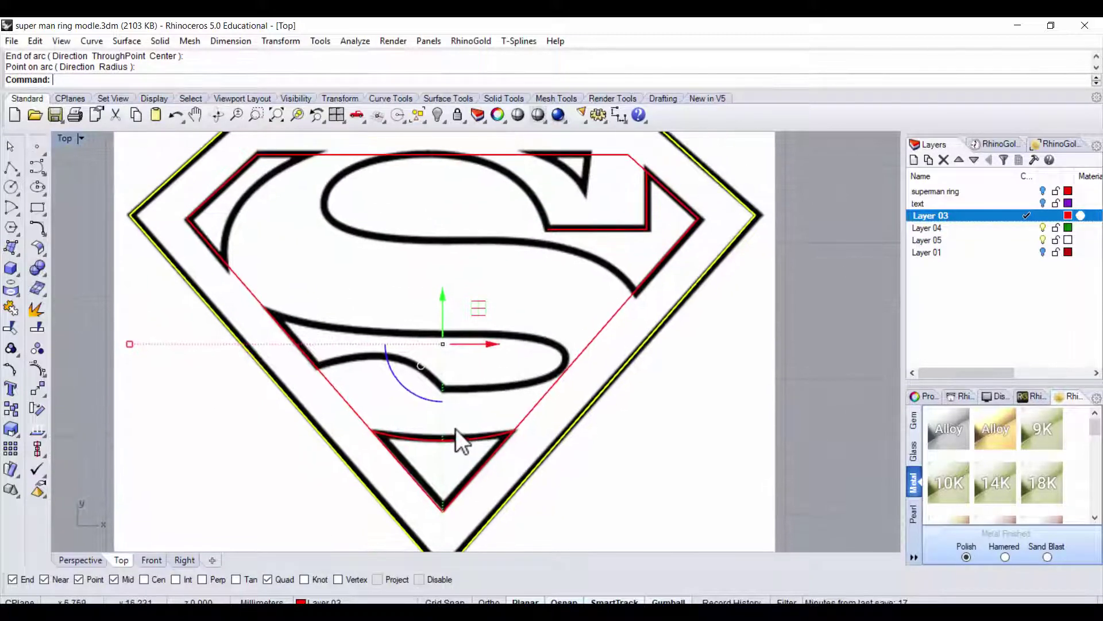
right_drag(448, 371, 451, 398)
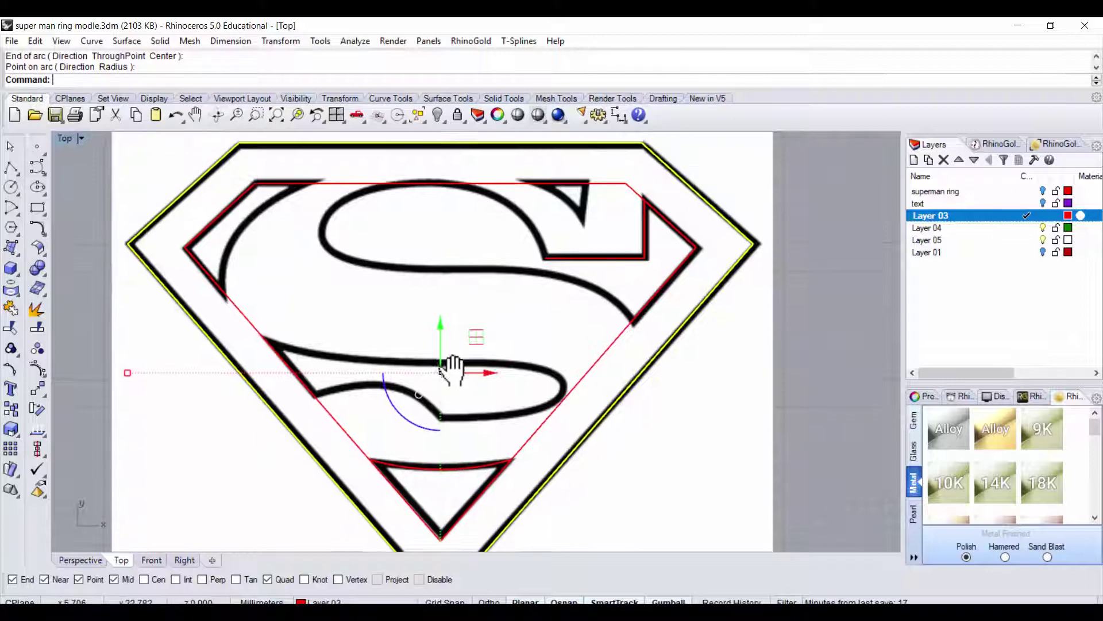
right_drag(438, 329, 452, 351)
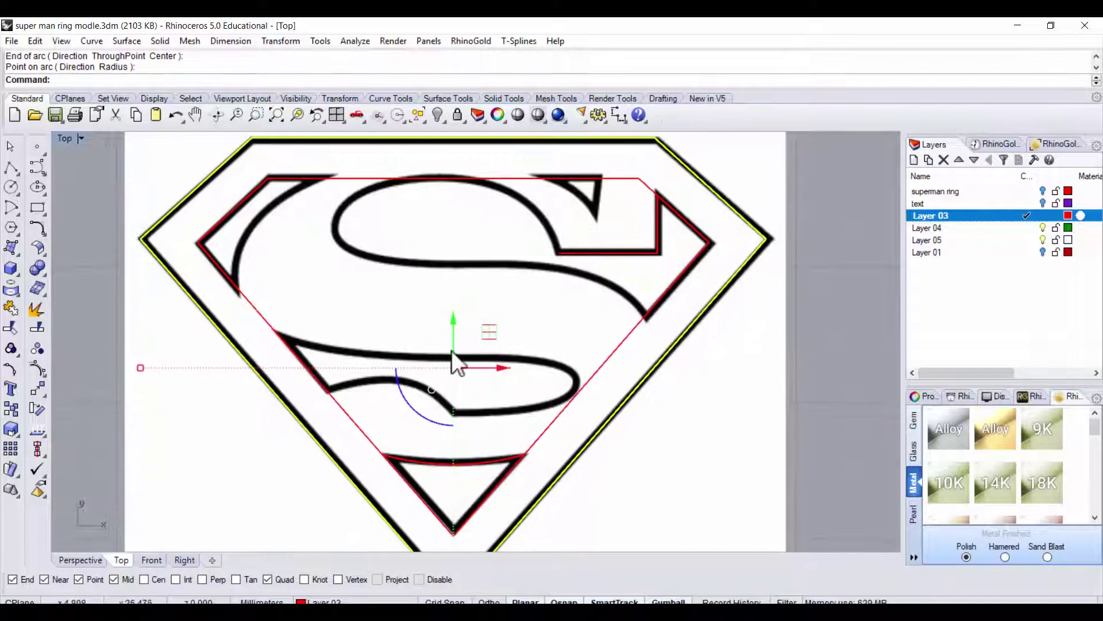
scroll(408, 390, up, 3)
scroll(328, 404, up, 2)
key(Return)
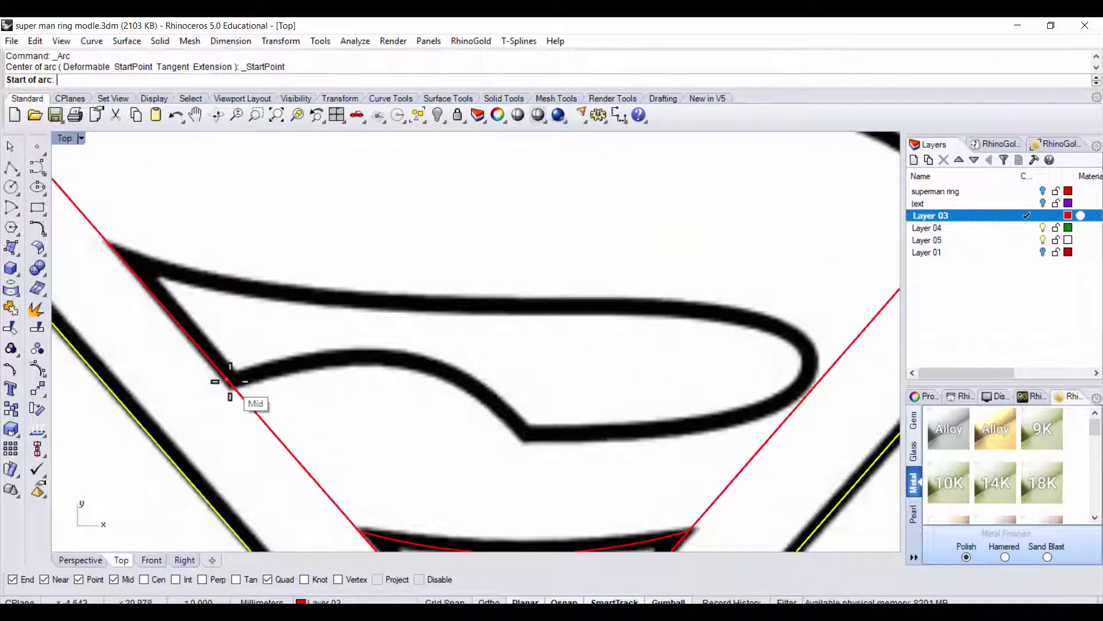
click(227, 379)
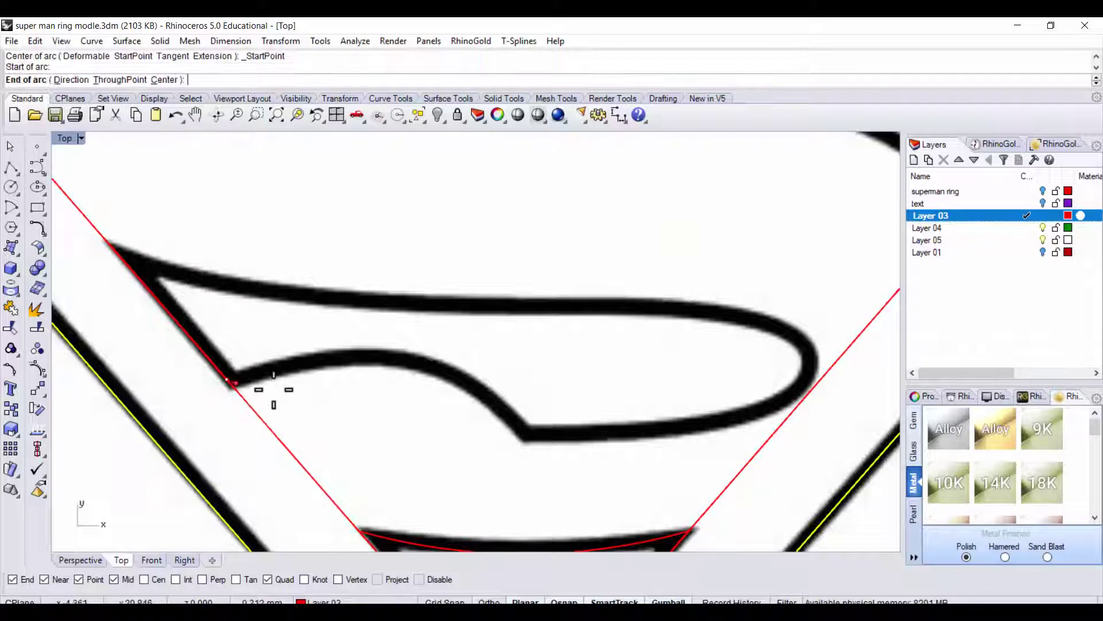
click(528, 436)
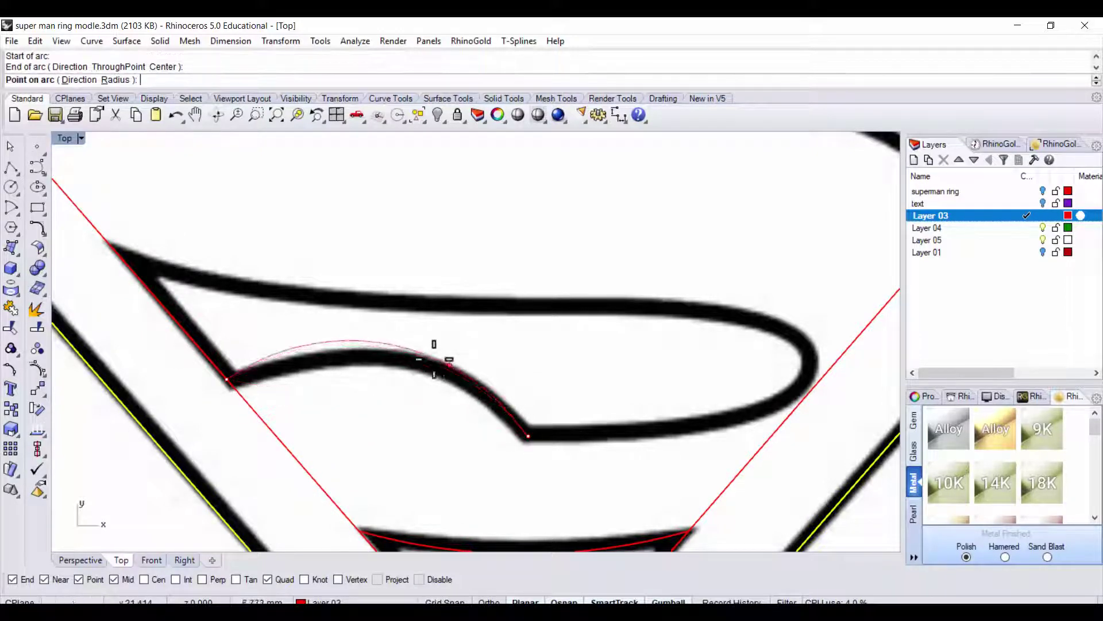
click(397, 355)
- Add a third arc following the S's upper-left bend
scroll(620, 305, down, 5)
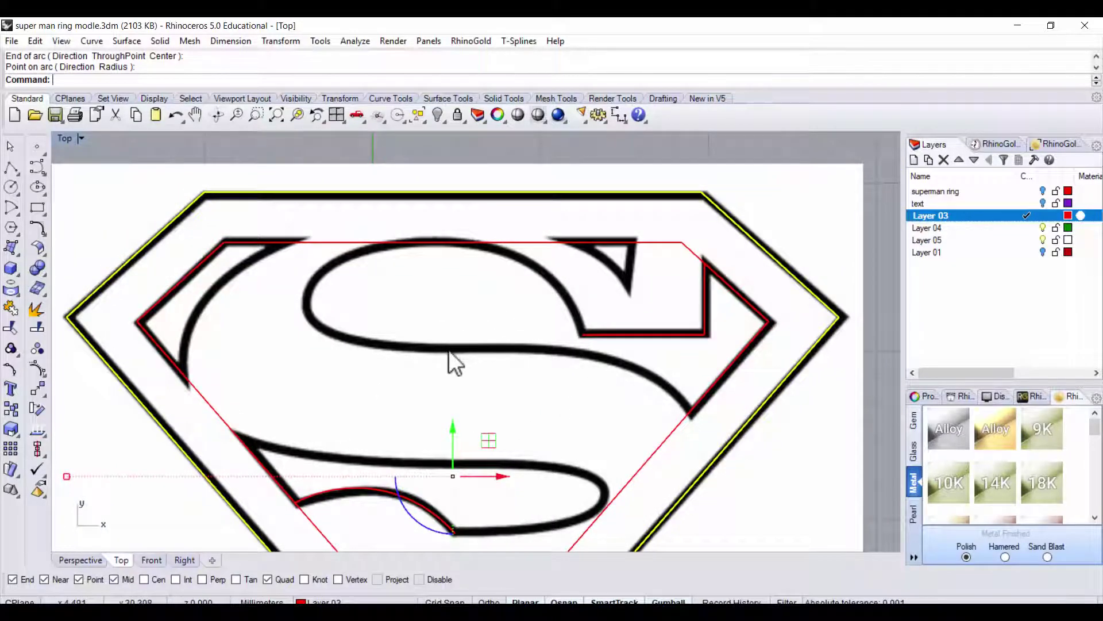
right_drag(450, 359, 468, 294)
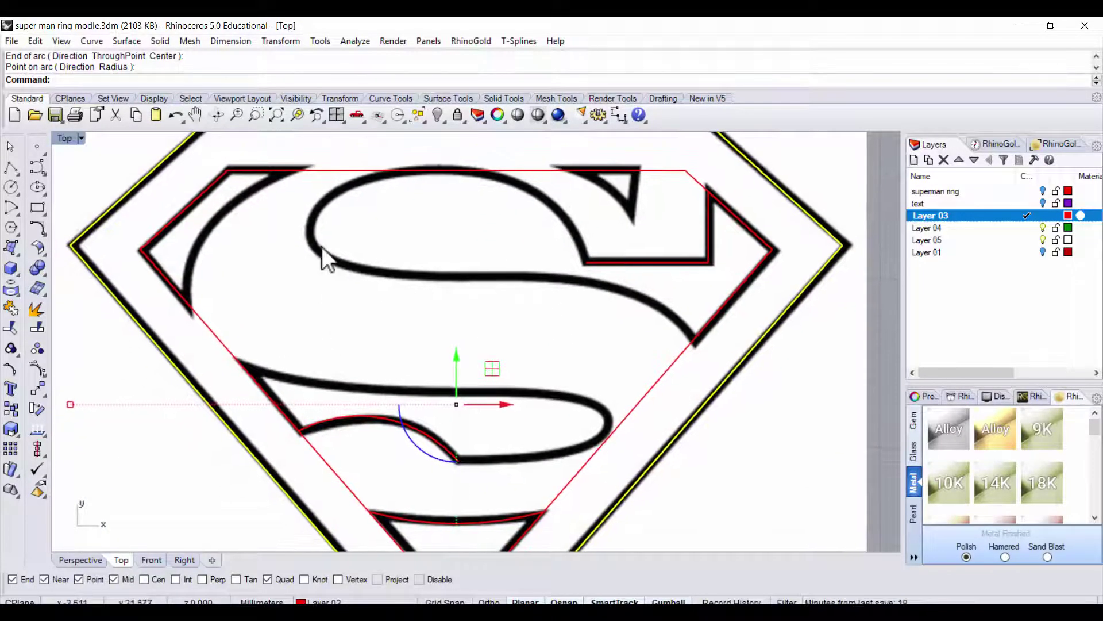
right_drag(186, 212, 241, 246)
right_click(253, 209)
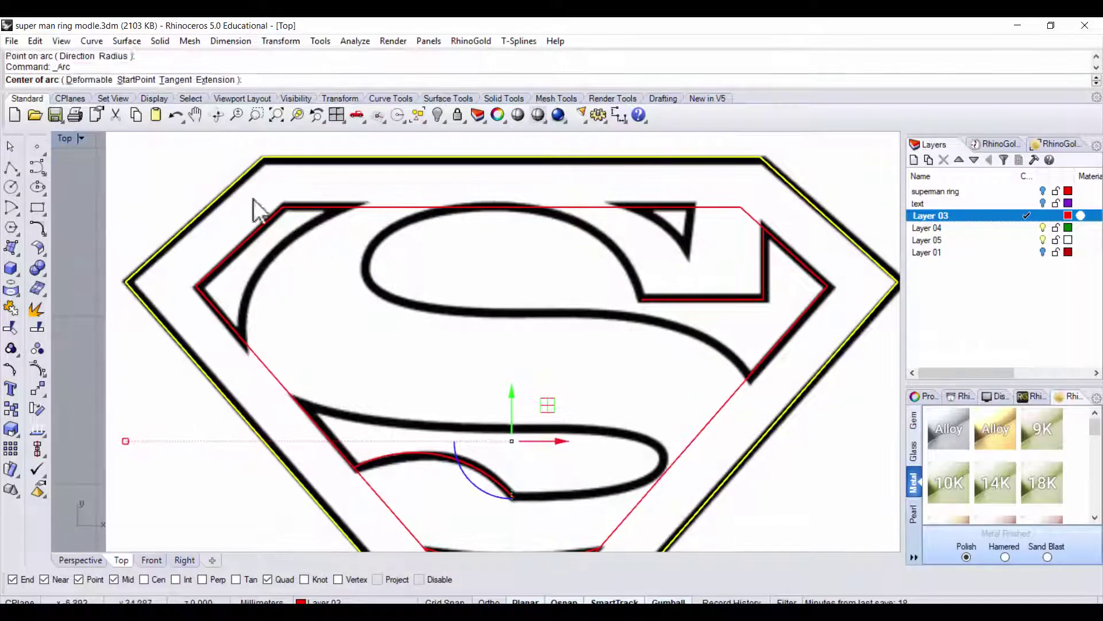
click(352, 205)
click(246, 343)
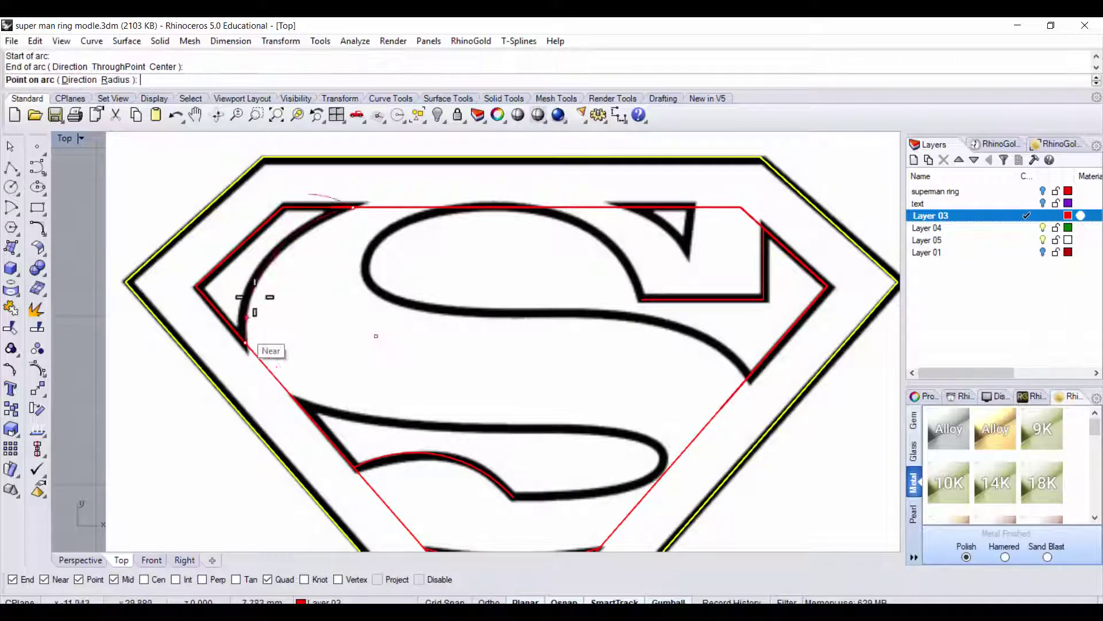
click(266, 263)
scroll(308, 238, up, 2)
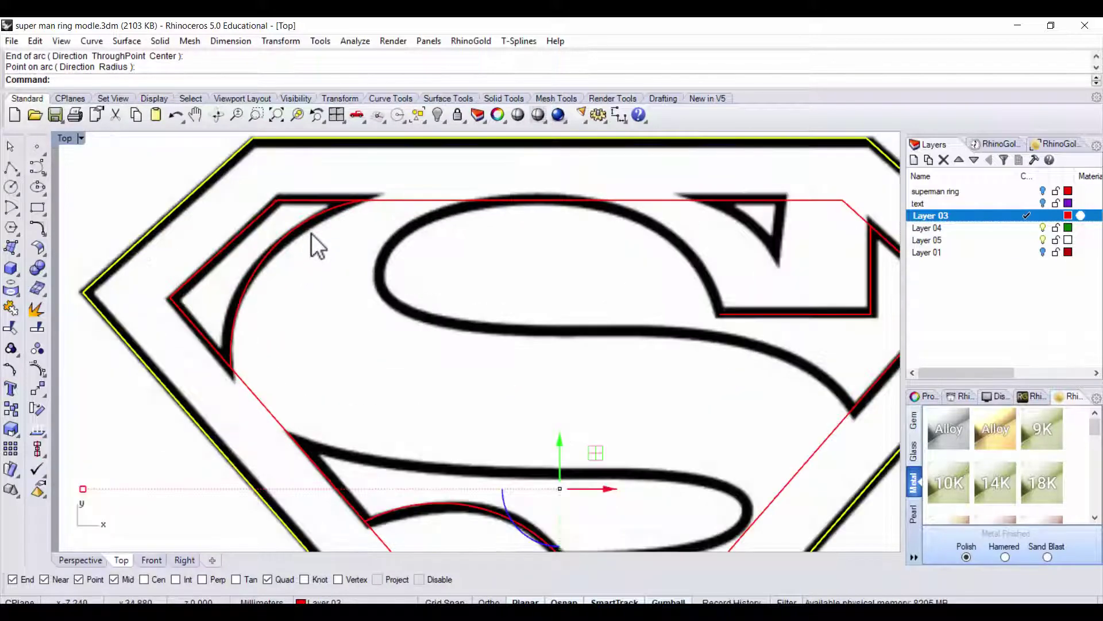
scroll(283, 192, down, 1)
scroll(356, 242, up, 2)
- Turn on the upper-left arc's control points and drag its middle point onto the S bend
click(345, 239)
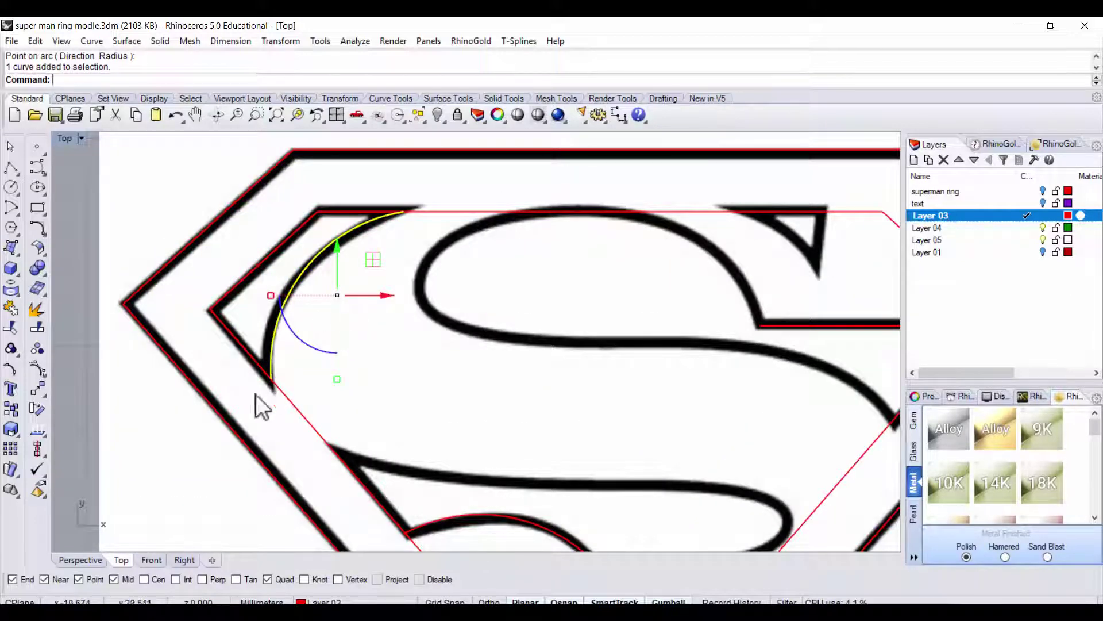
click(37, 368)
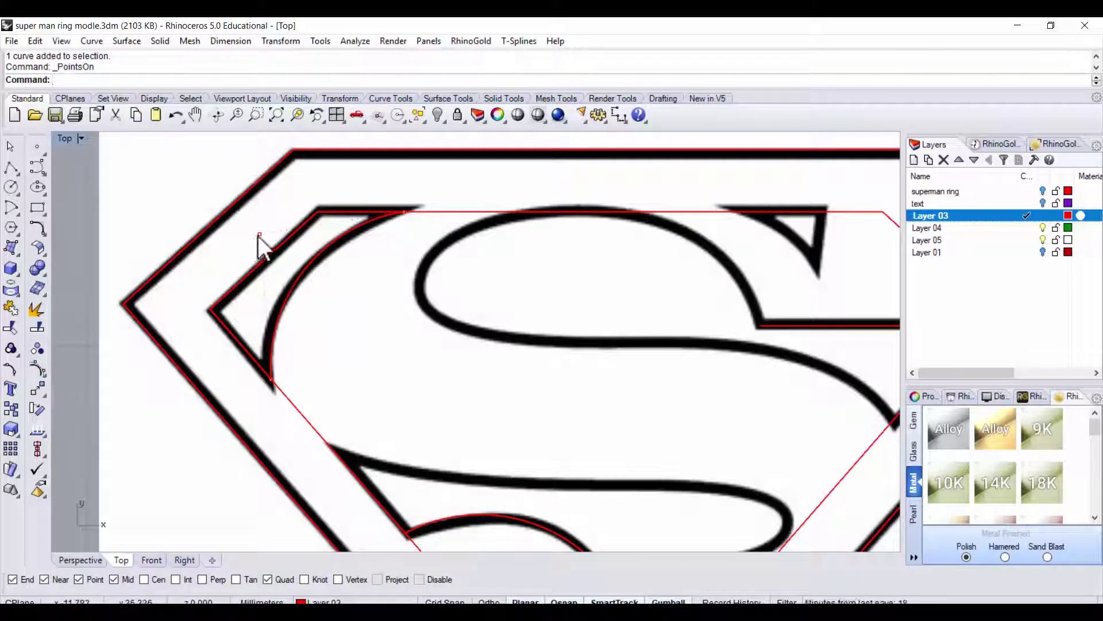
drag(258, 234, 245, 247)
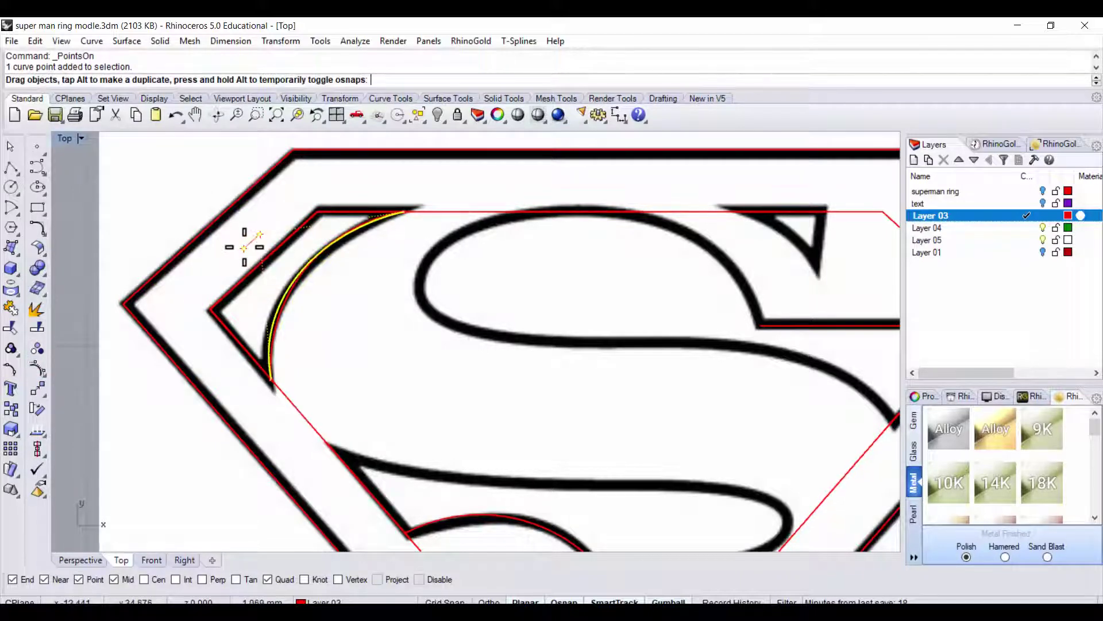
scroll(447, 389, down, 3)
scroll(474, 364, up, 2)
scroll(525, 405, up, 2)
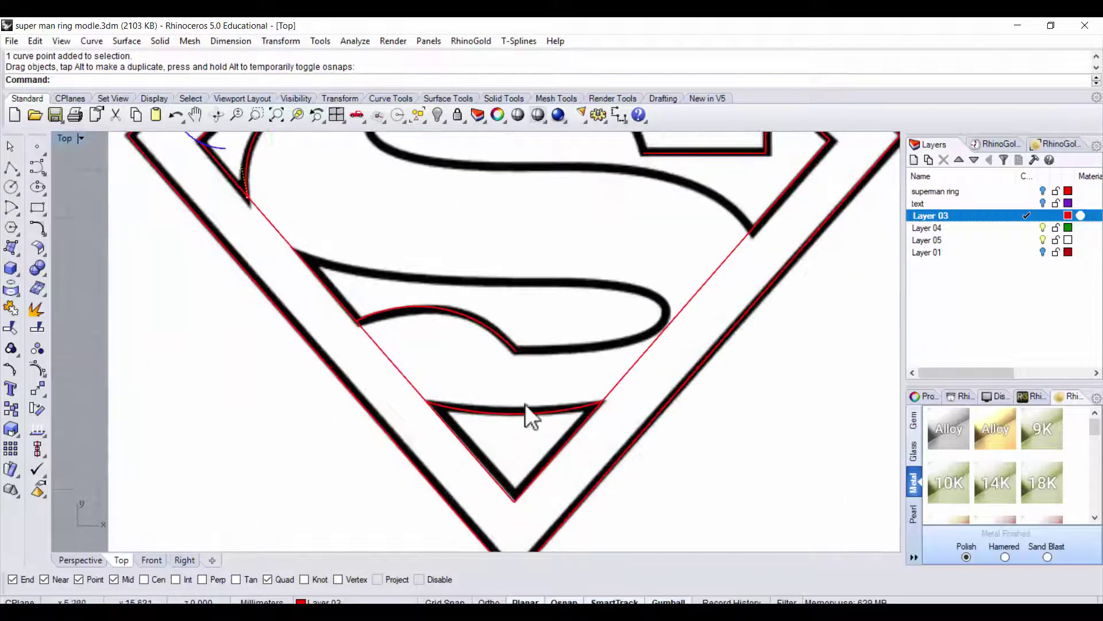
- Move the lower swoosh arc's middle control point so the arc hugs the swoosh
right_drag(526, 405, 533, 441)
click(450, 357)
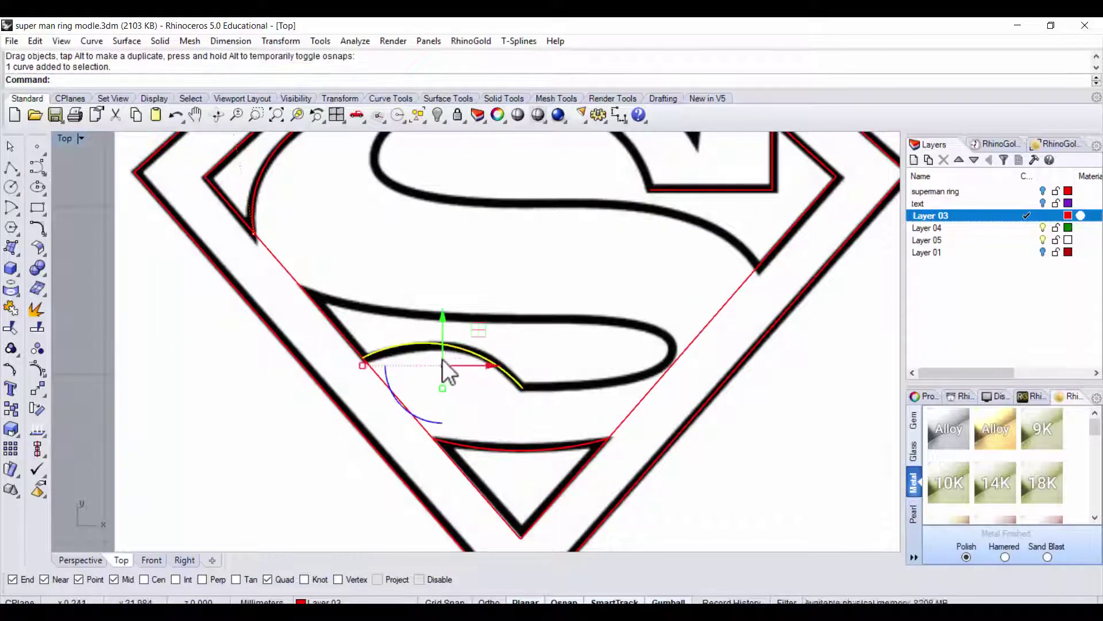
click(36, 367)
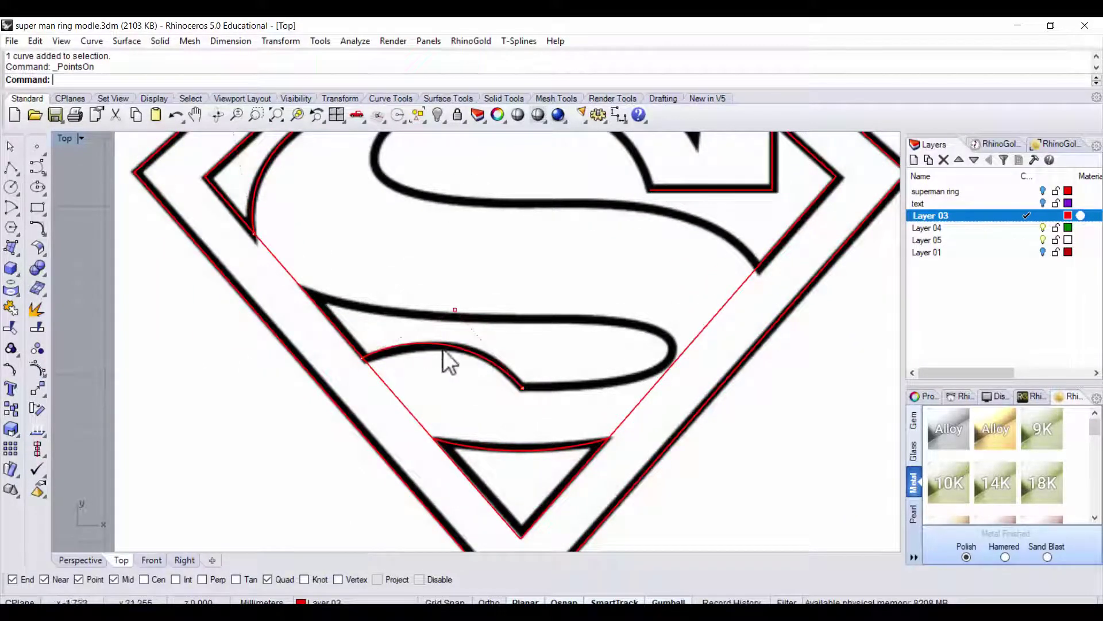
click(463, 322)
mouse_move(463, 322)
mouse_down()
mouse_move(455, 311)
mouse_move(484, 316)
mouse_up()
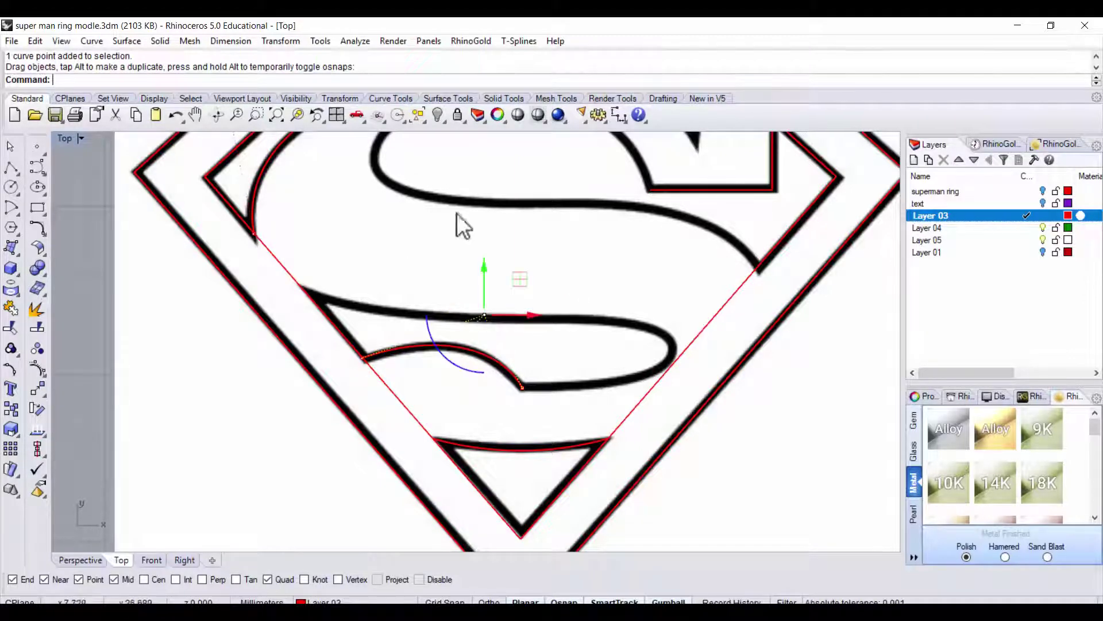
scroll(457, 213, down, 3)
right_drag(565, 254, 549, 270)
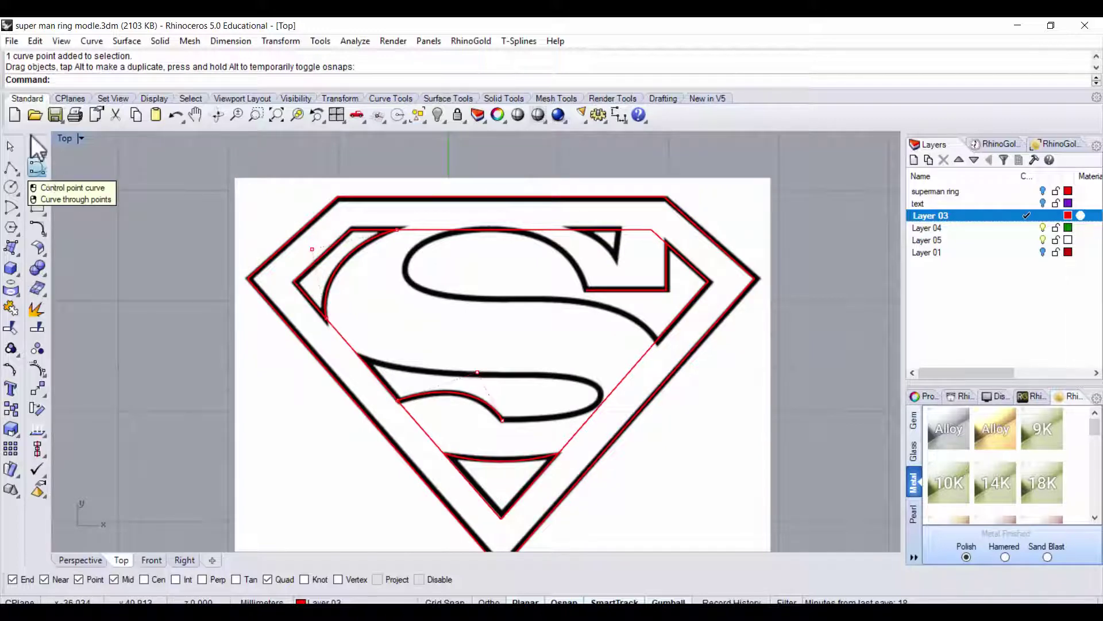
- Start a freeform curve on the S and trace it across the S's upper curve
click(36, 166)
scroll(546, 248, up, 3)
scroll(571, 288, up, 2)
click(600, 303)
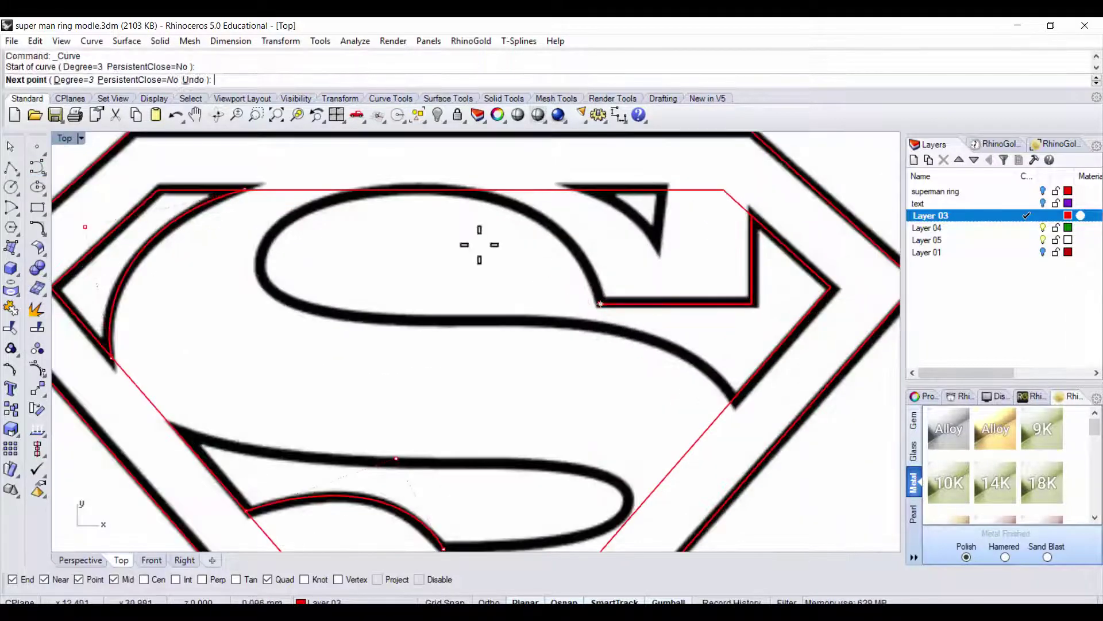
click(580, 232)
click(525, 205)
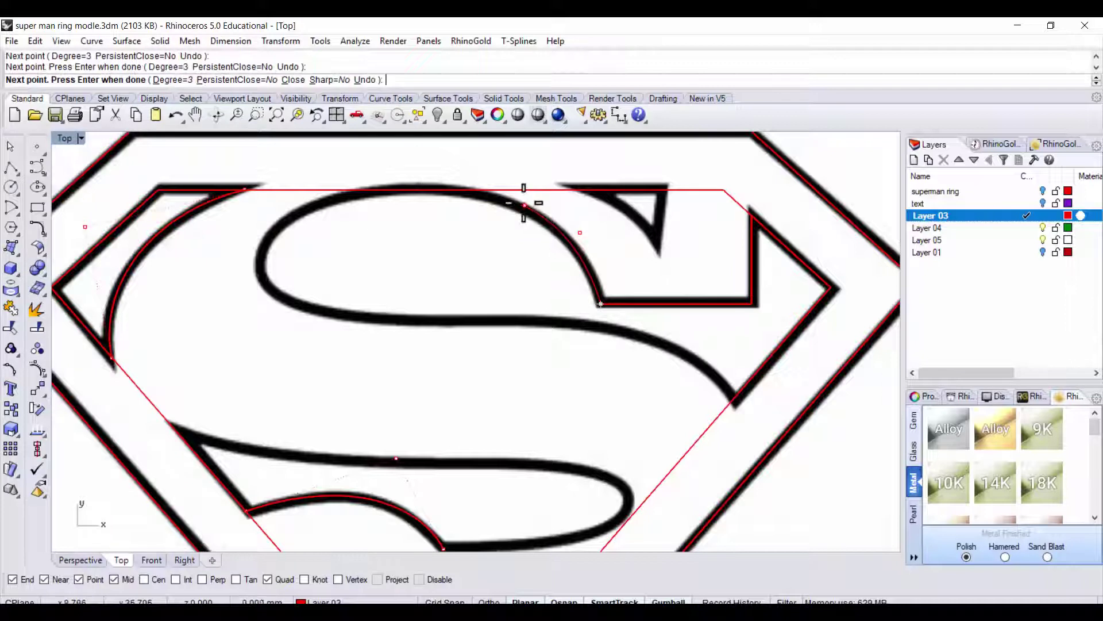
click(445, 174)
click(374, 189)
click(286, 219)
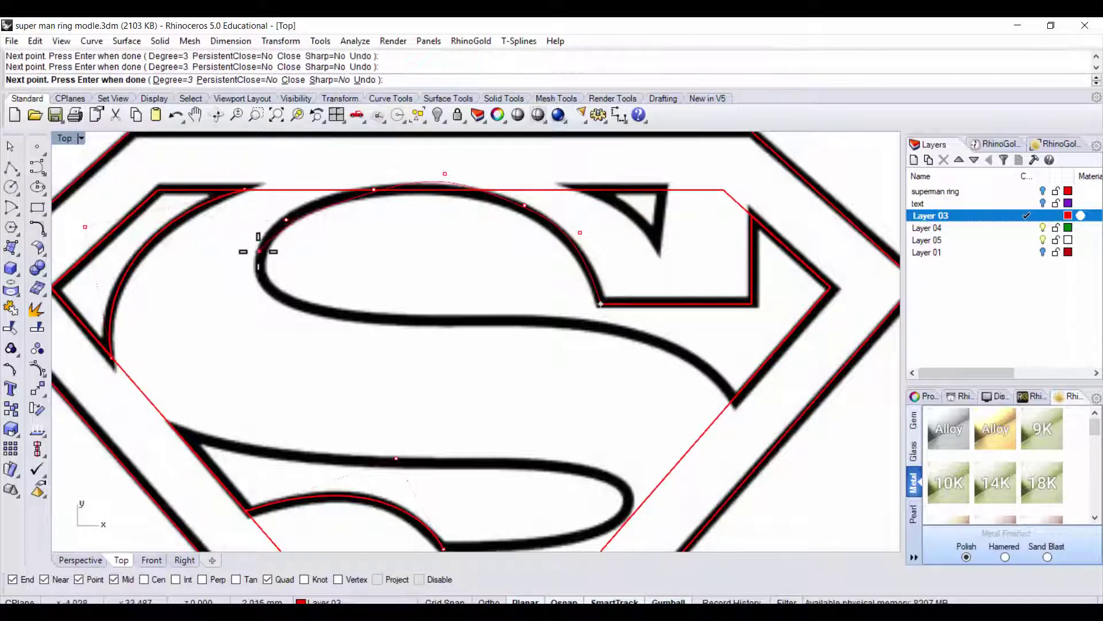
- Continue the S curve down the left side, along the middle and lower-right strokes, ending at the shield edge
click(255, 258)
click(258, 291)
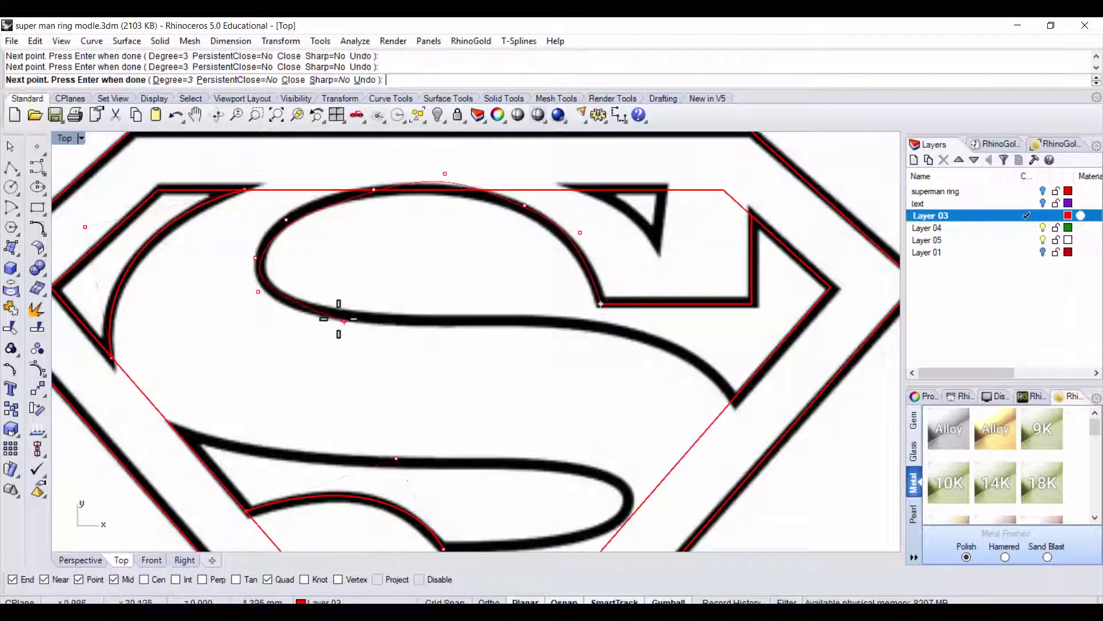
click(330, 320)
click(510, 316)
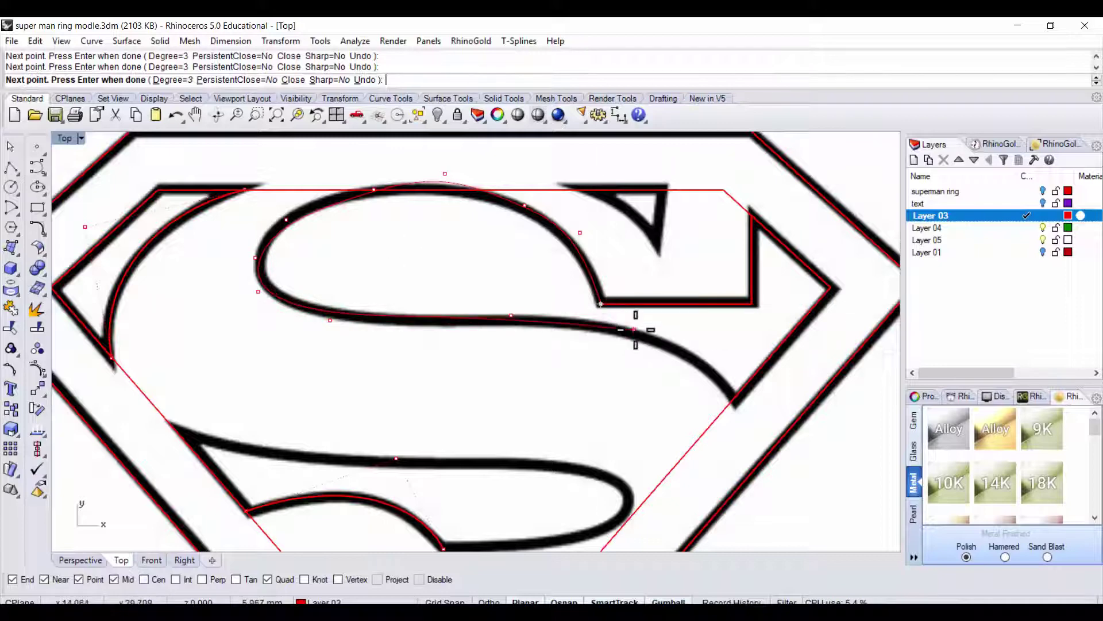
click(673, 342)
click(718, 373)
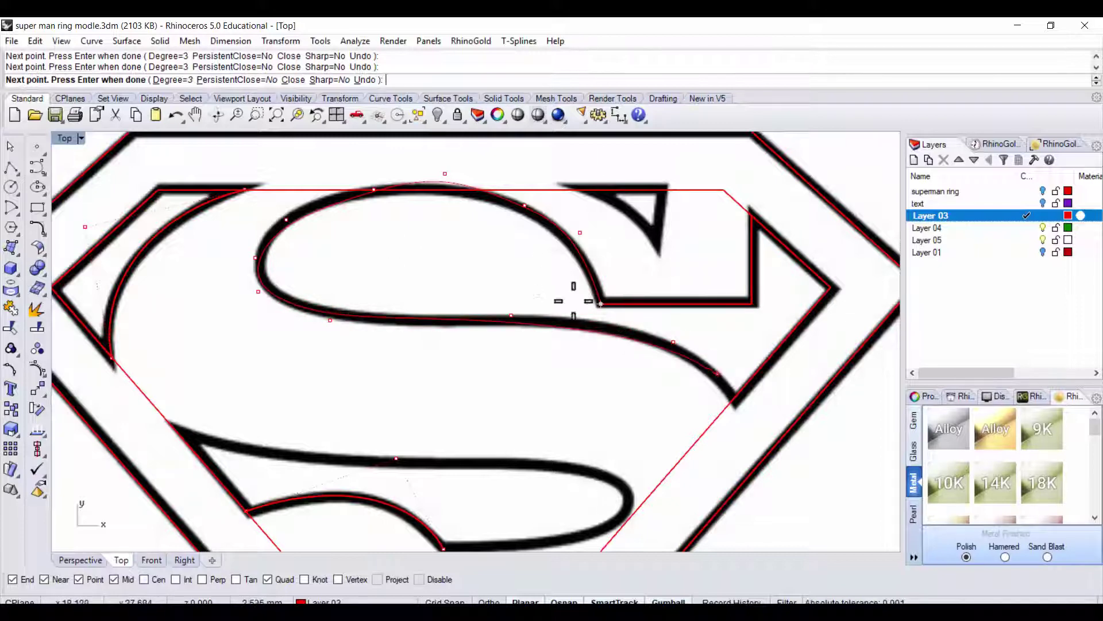
click(731, 398)
key(Return)
- Trace a second freeform curve around the S's lower loop, ending at its inner hook
right_drag(588, 435, 661, 315)
key(Return)
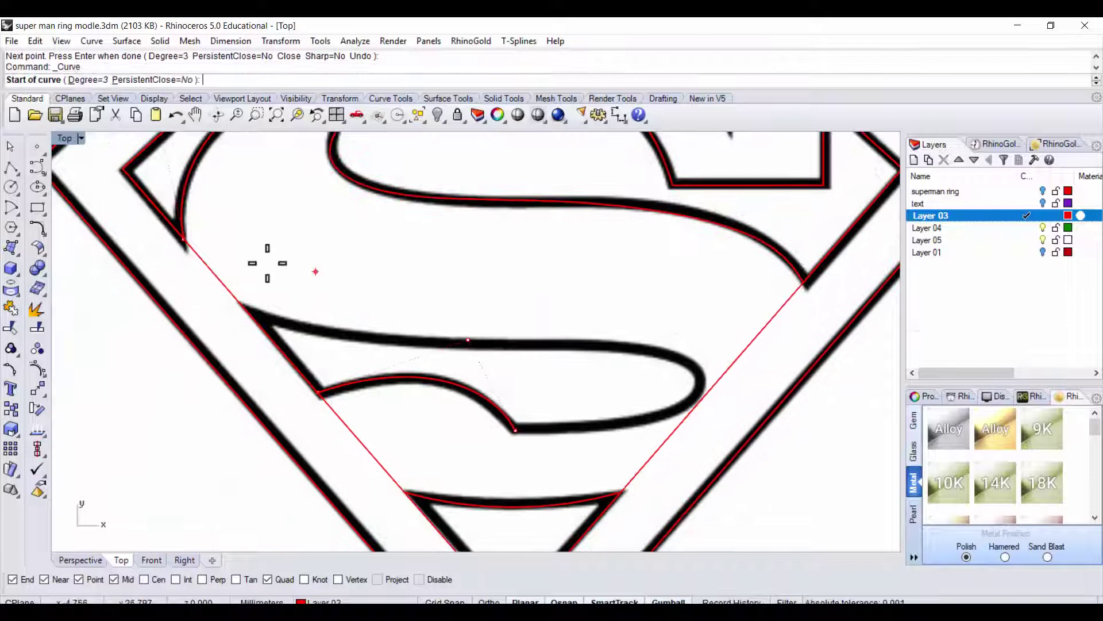
click(242, 307)
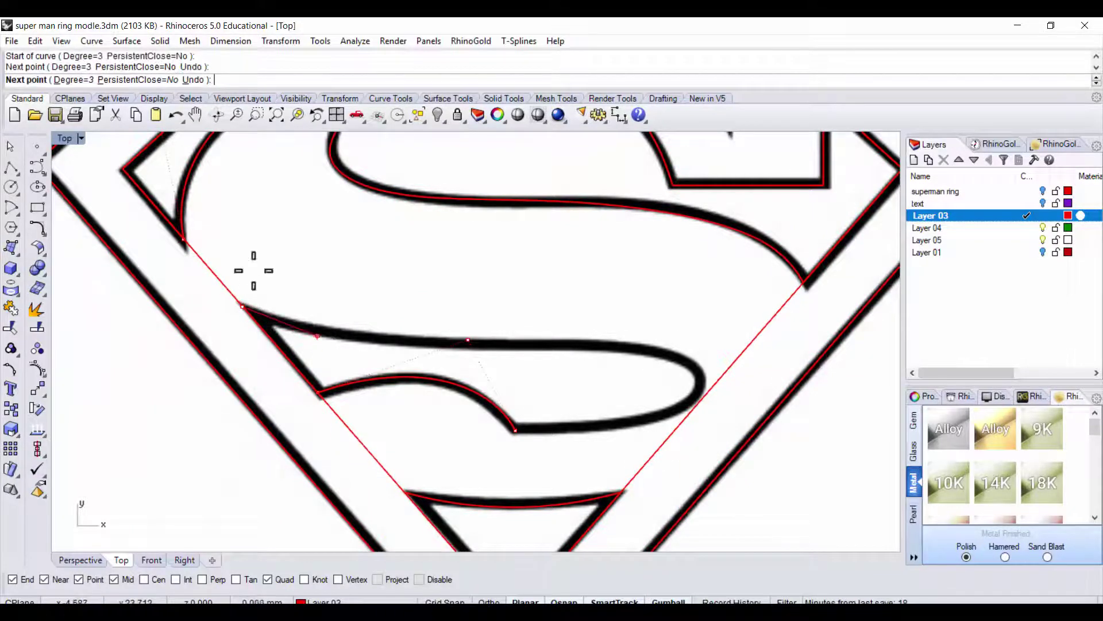
click(317, 335)
click(444, 342)
click(523, 342)
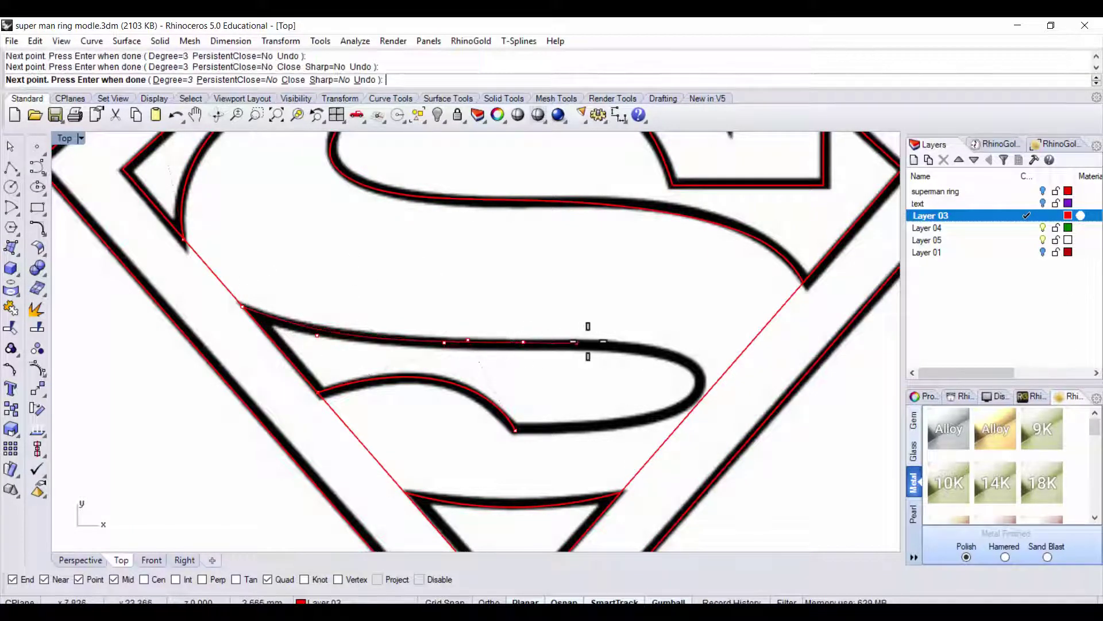
click(626, 343)
click(697, 357)
click(708, 392)
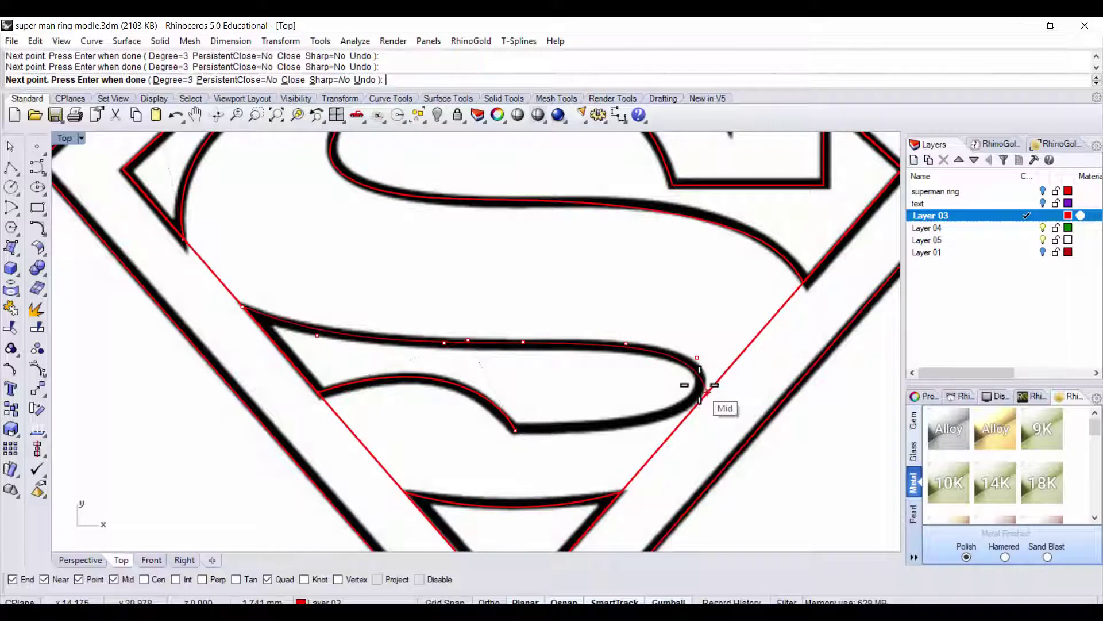
click(653, 419)
click(557, 421)
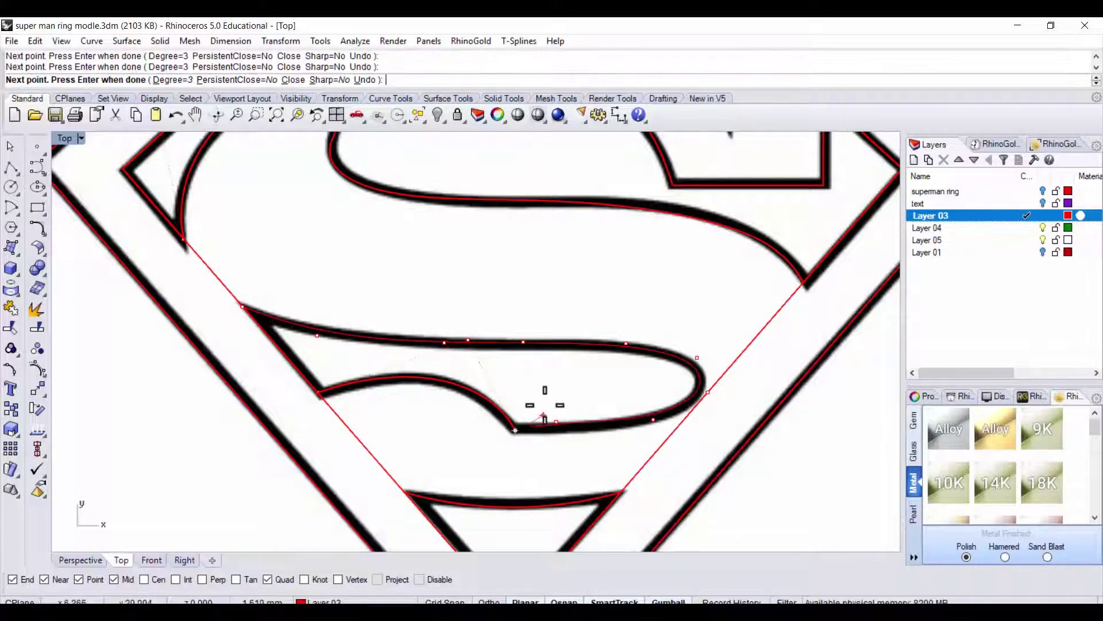
key(Return)
- Zoom out to the whole shield and select the upper S curve
scroll(581, 357, down, 3)
scroll(570, 339, down, 3)
scroll(577, 247, up, 2)
mouse_move(562, 315)
right_down()
mouse_move(577, 247)
mouse_move(546, 276)
right_up()
scroll(550, 271, up, 1)
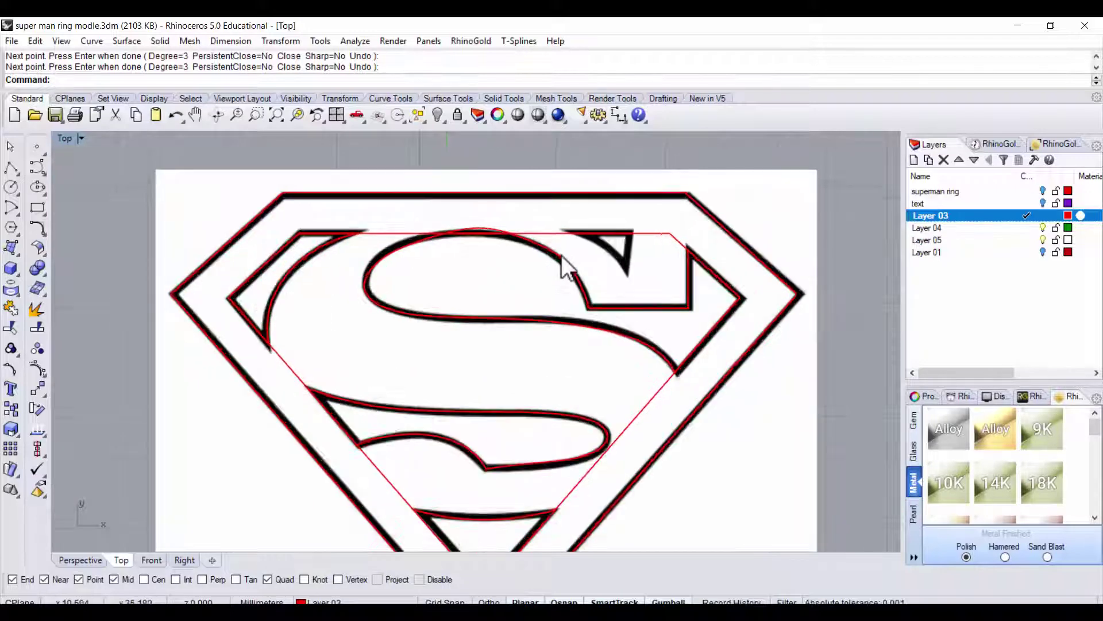
click(562, 259)
scroll(471, 249, up, 1)
scroll(471, 249, up, 2)
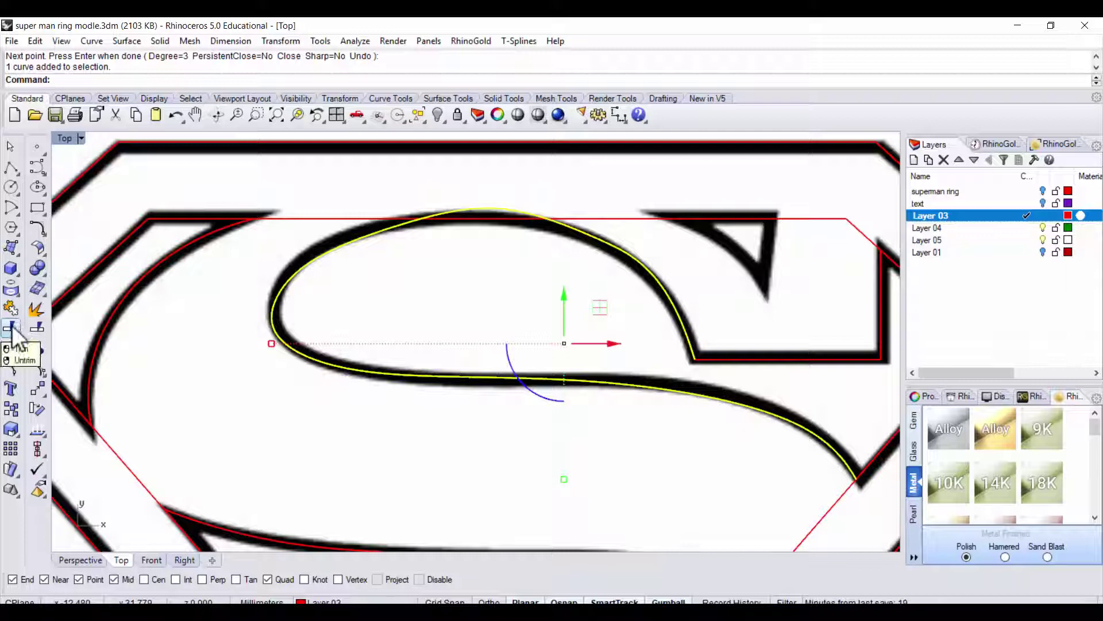
- Show the S curve's control points and adjust the right, upper-left and left-bend points onto the stroke
click(36, 373)
scroll(551, 274, up, 2)
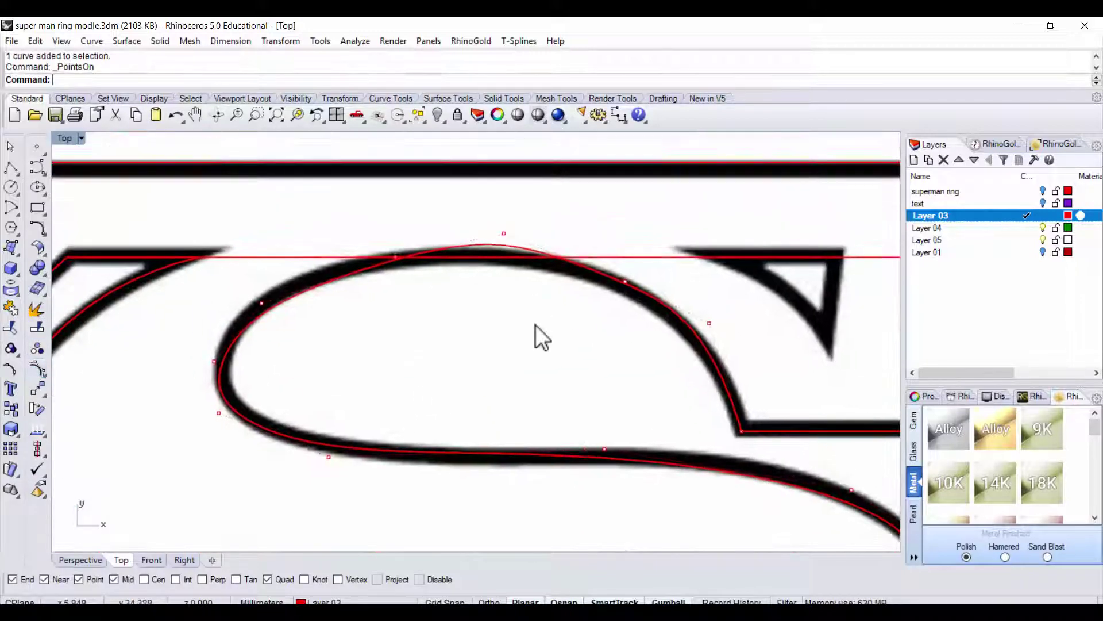
click(709, 322)
drag(753, 310, 758, 310)
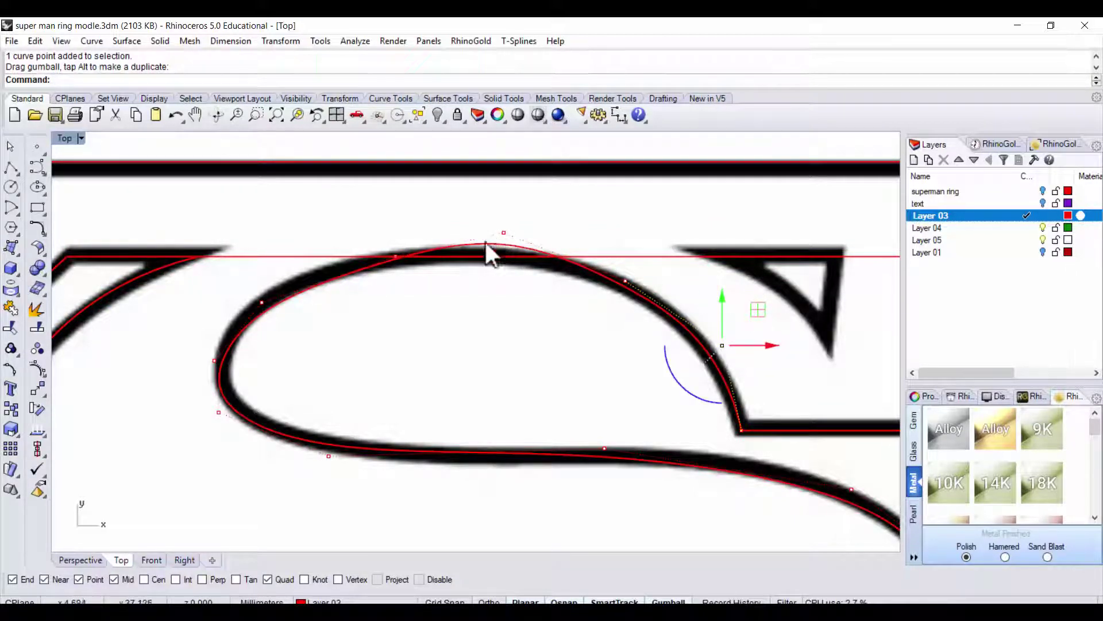
click(262, 302)
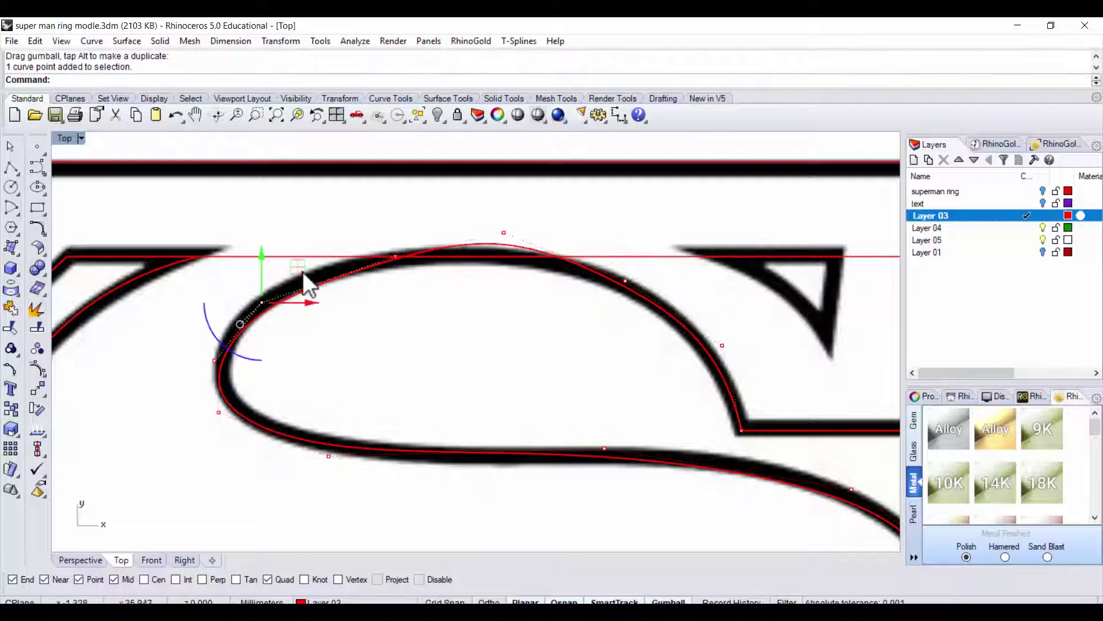
drag(303, 270, 301, 261)
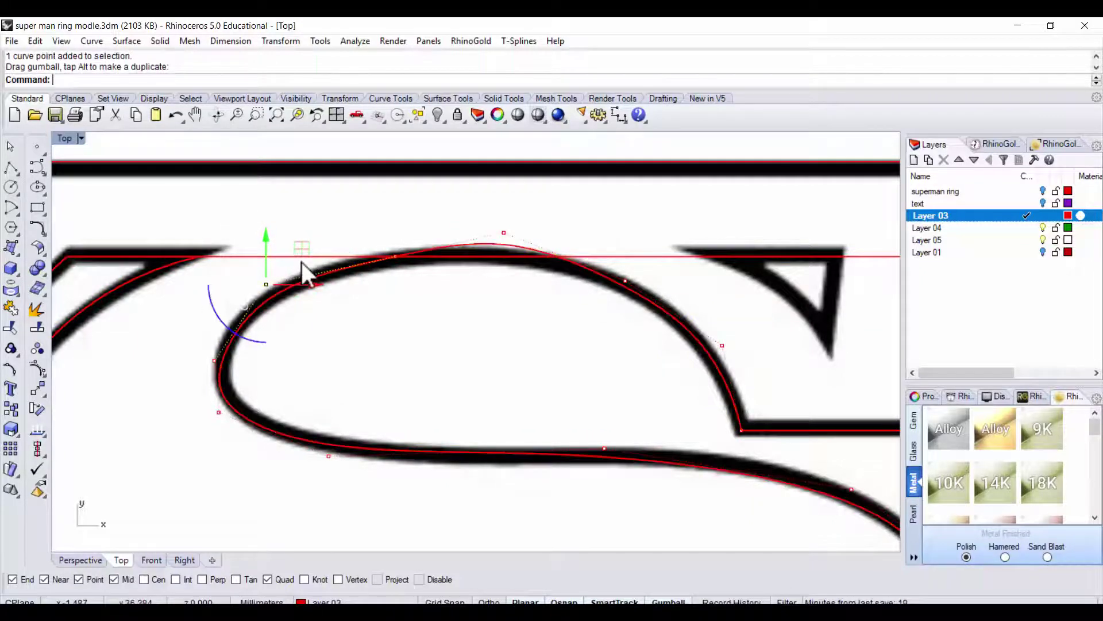
click(219, 412)
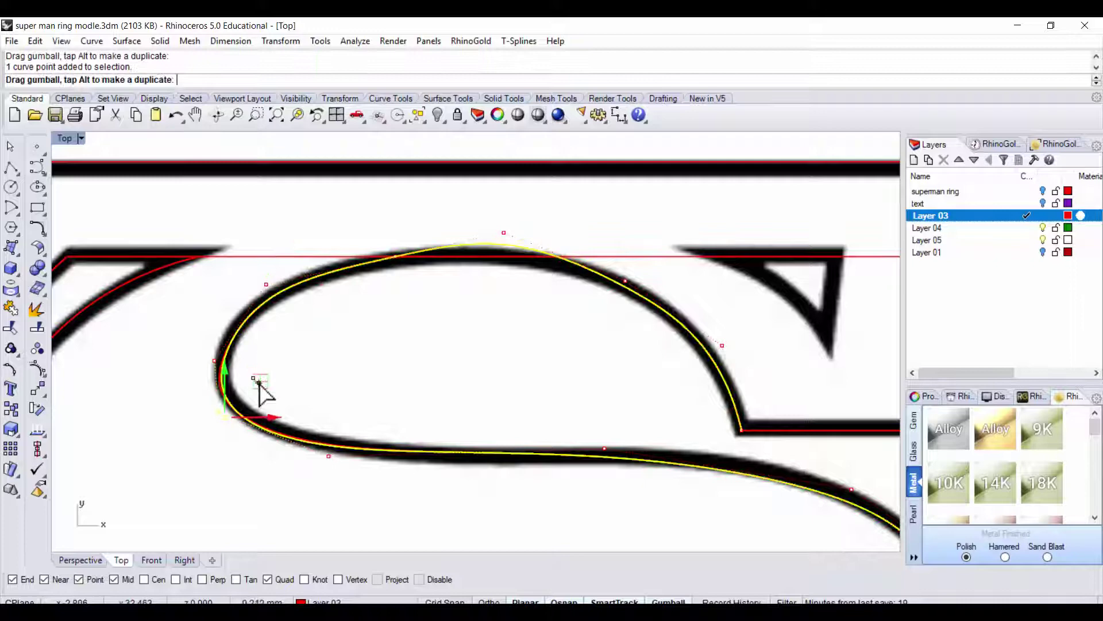
drag(259, 391, 263, 388)
- Pull the lower-stroke and loop-top control points onto the black stroke
right_drag(605, 443, 526, 369)
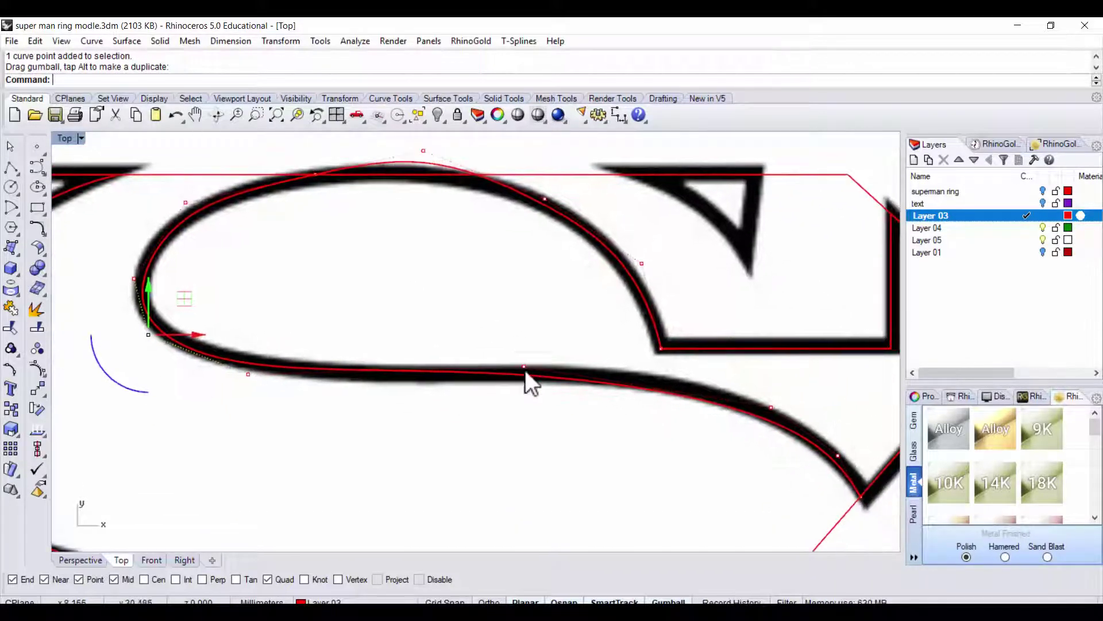
click(770, 407)
drag(810, 379, 789, 358)
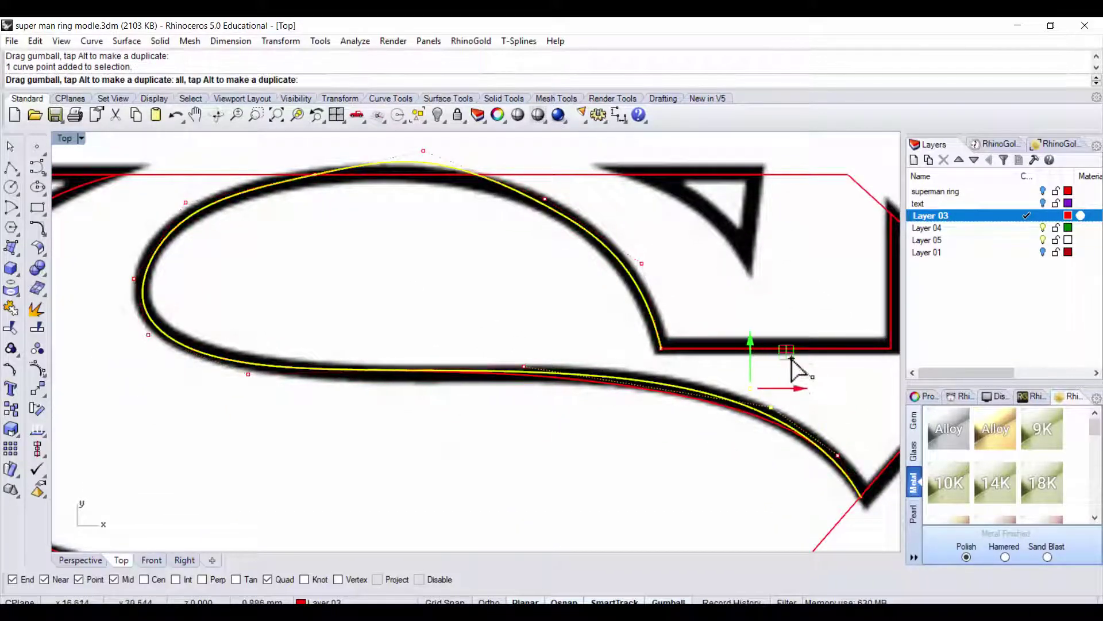
right_drag(419, 166, 433, 279)
click(438, 267)
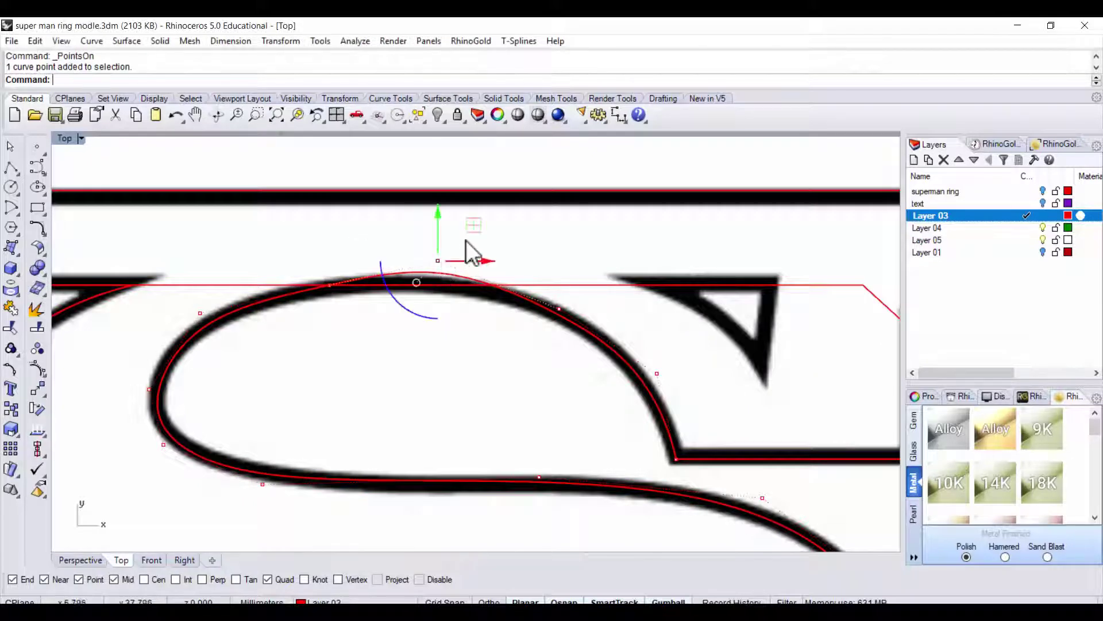
drag(473, 225, 470, 246)
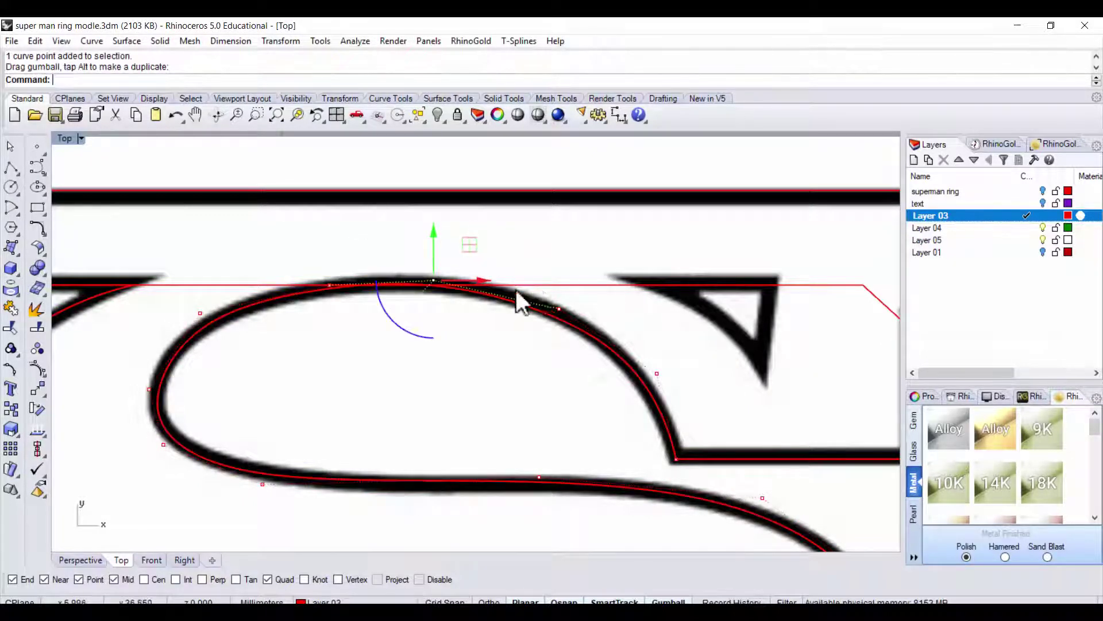
right_drag(663, 330, 539, 292)
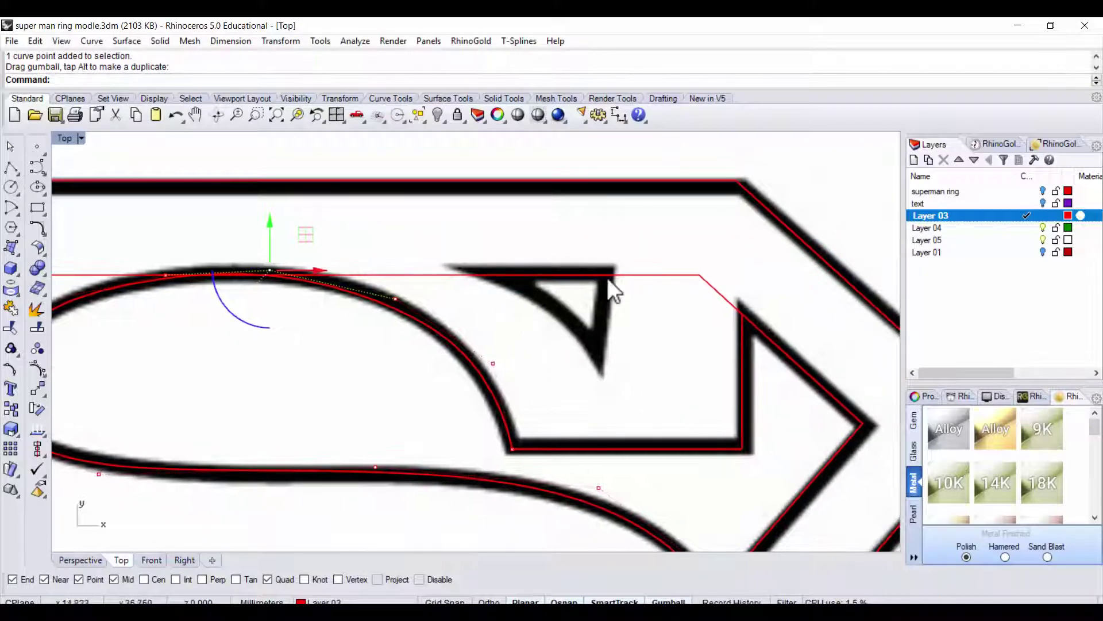
- Draw a polyline for the triangle's straight edge from its top corner to its bottom tip
click(10, 166)
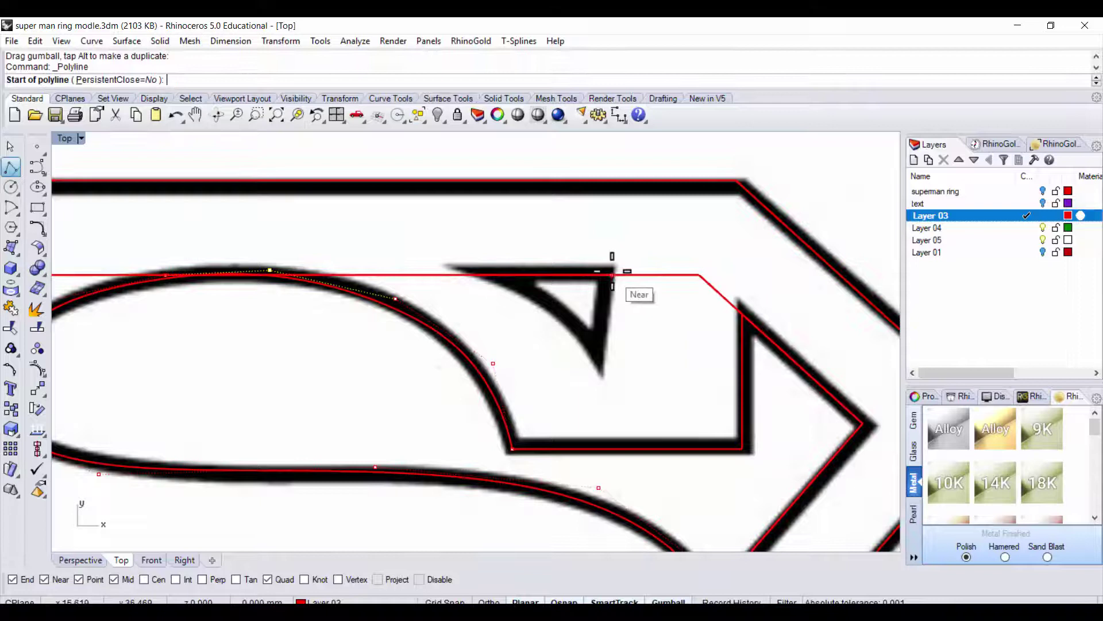
click(612, 274)
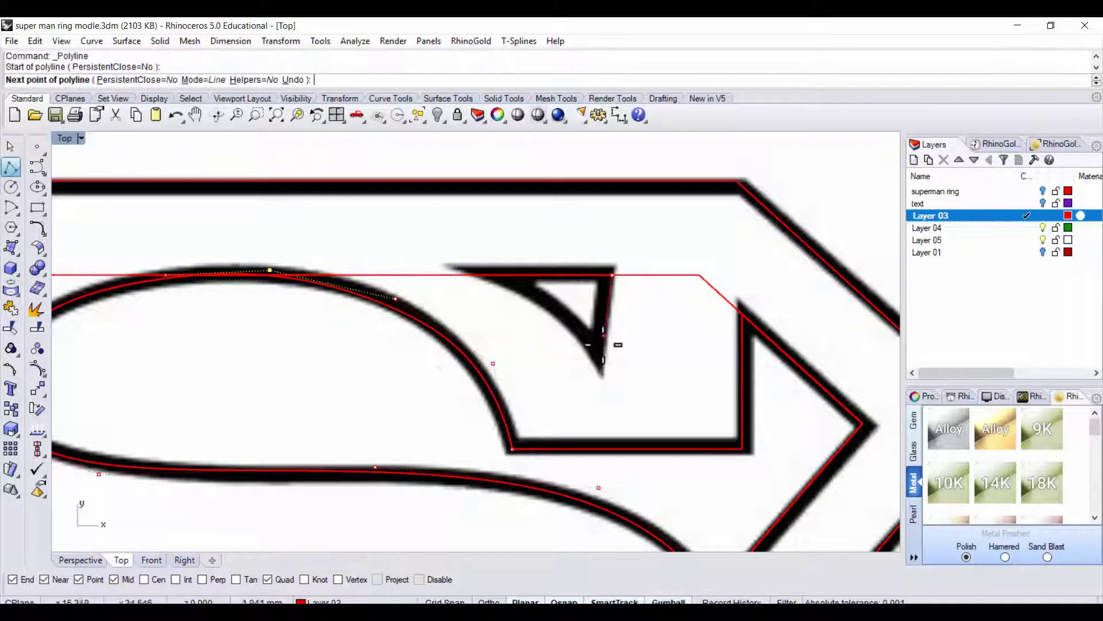
click(603, 373)
key(Return)
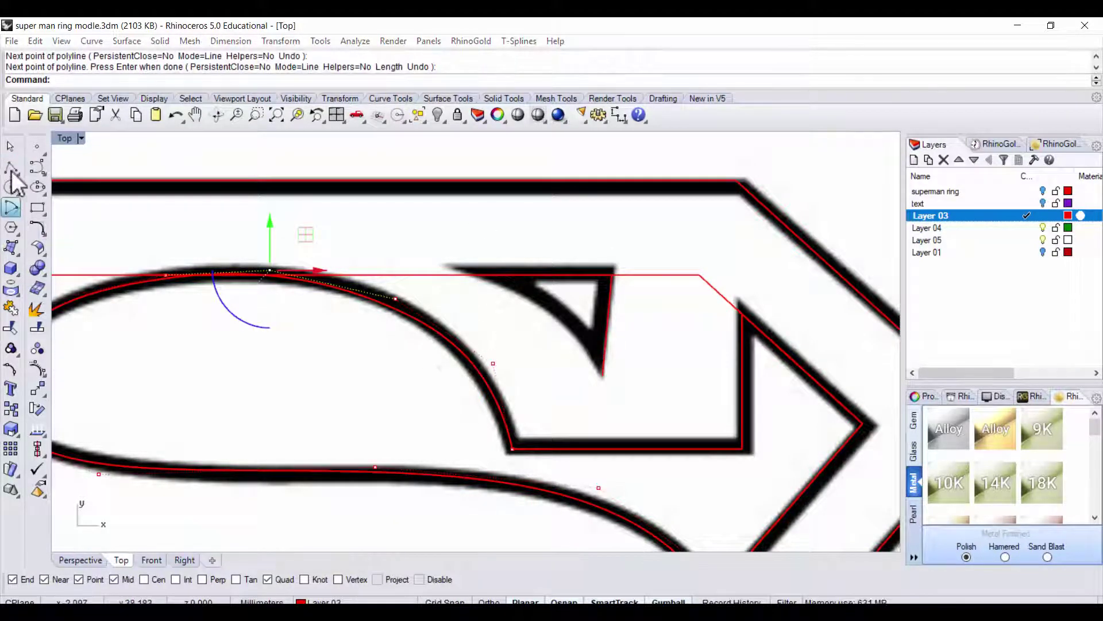
- Draw a Start-End-Point arc along the triangle's curved side, then zoom out to the whole shield
click(16, 185)
click(59, 223)
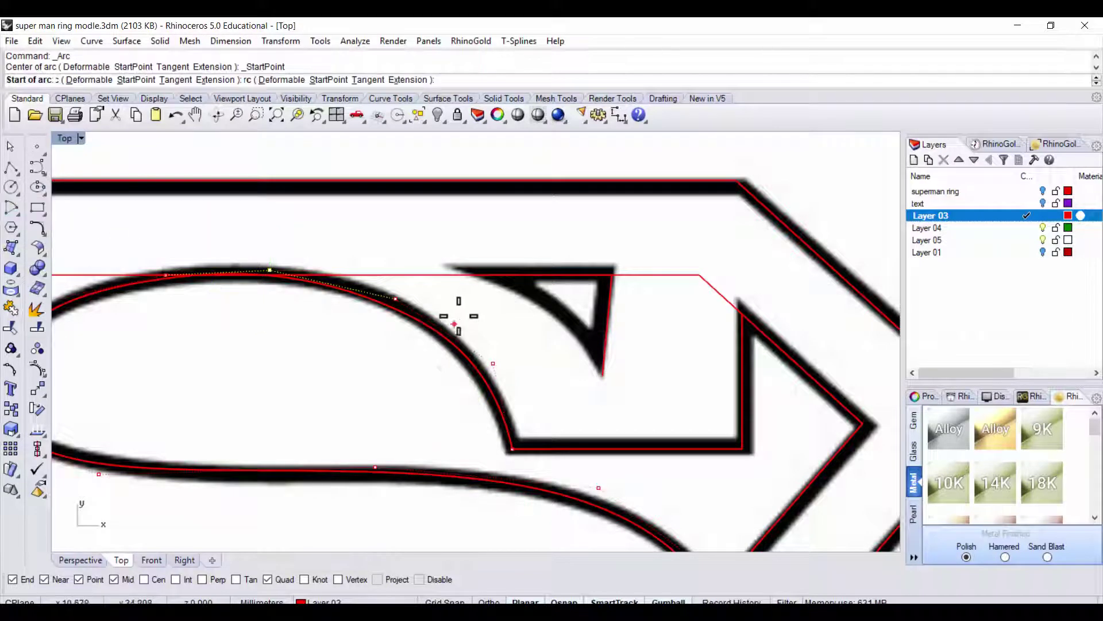
click(480, 275)
click(602, 374)
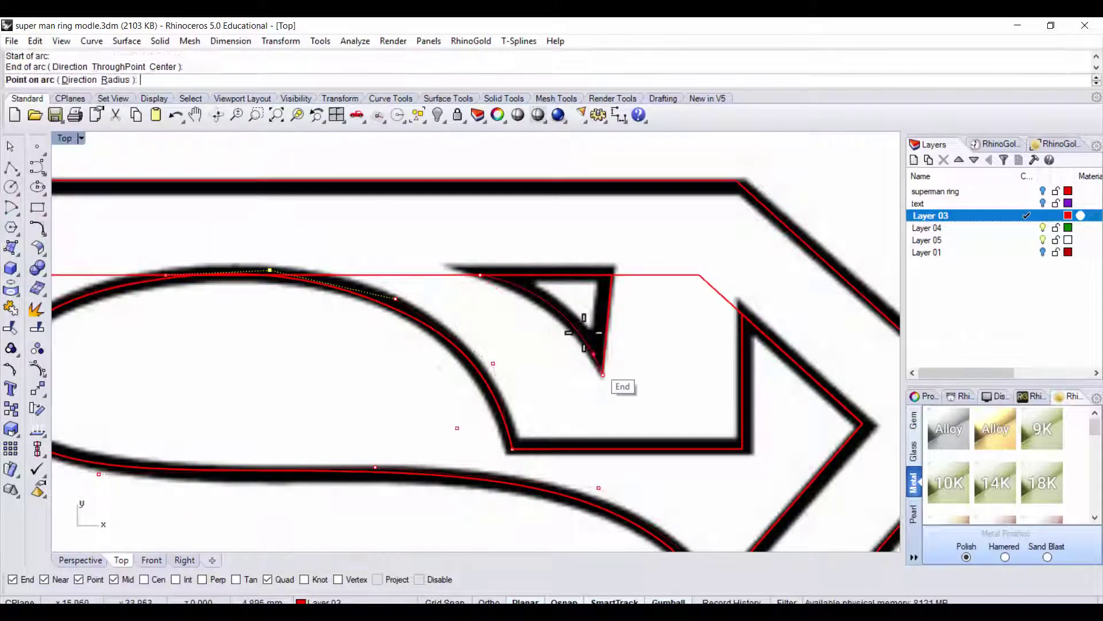
click(584, 333)
scroll(615, 319, down, 2)
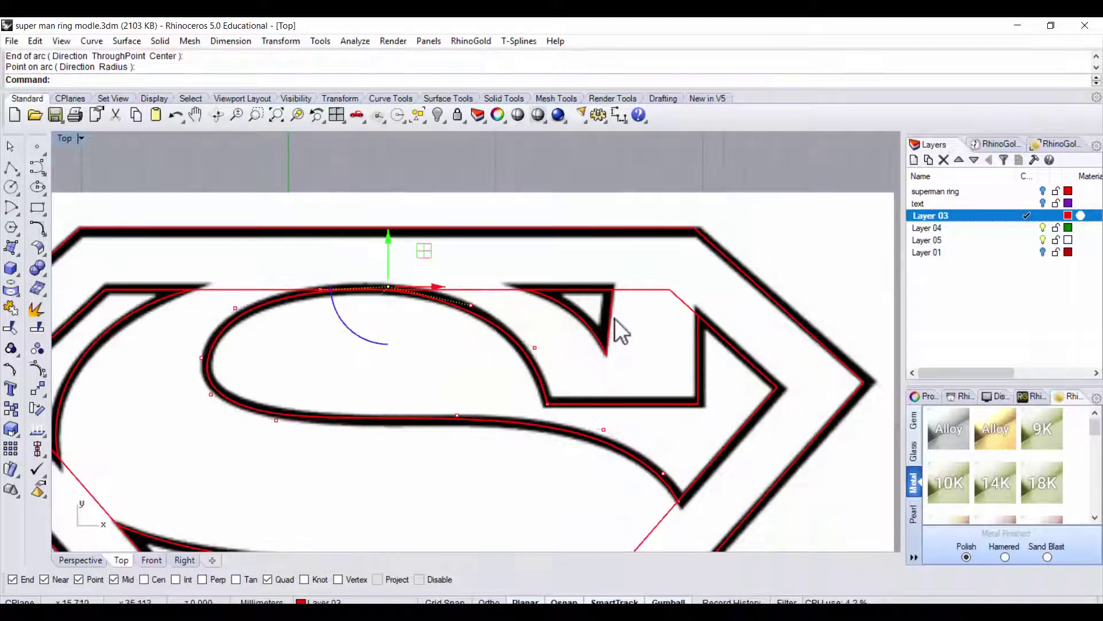
scroll(615, 318, down, 2)
scroll(644, 296, down, 3)
mouse_move(634, 336)
right_down()
mouse_move(657, 315)
mouse_move(645, 308)
right_up()
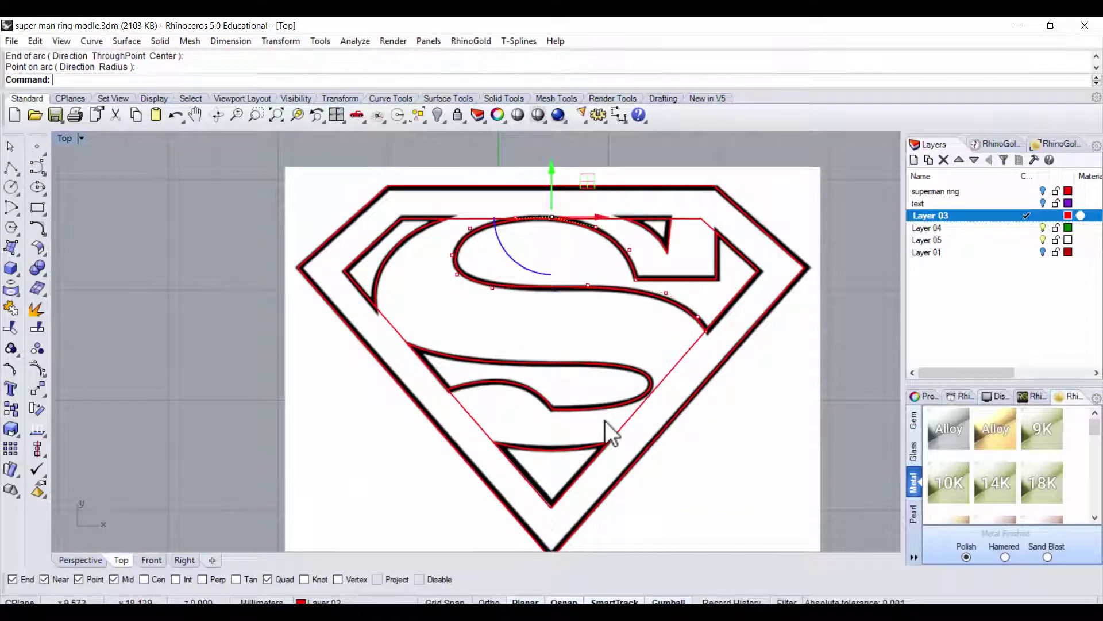
scroll(608, 432, up, 3)
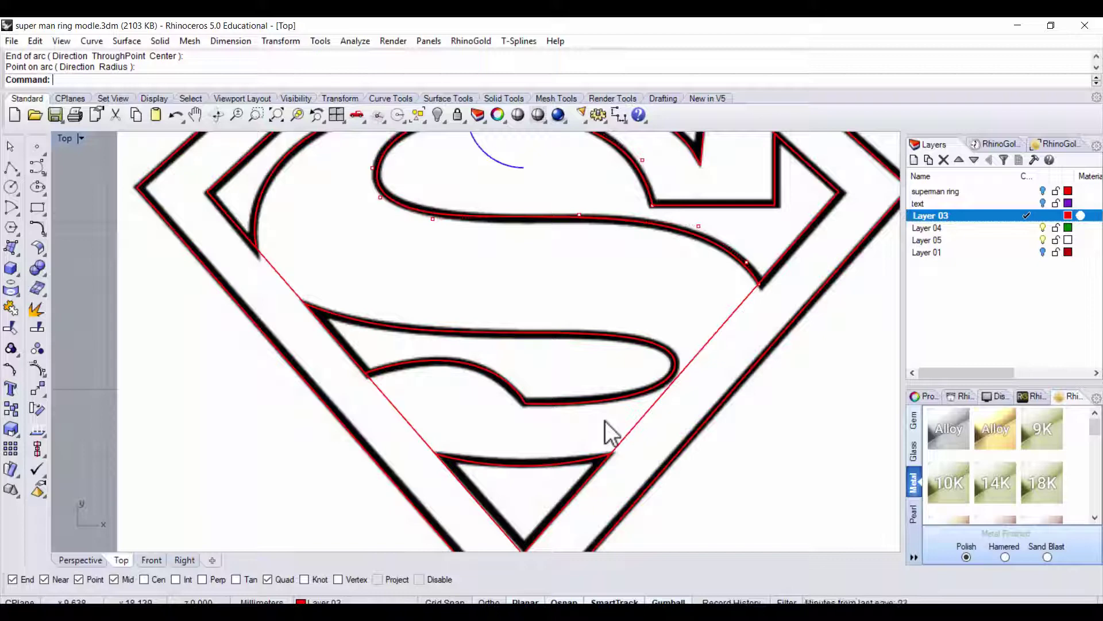
scroll(605, 420, down, 3)
scroll(673, 253, down, 2)
- Delete the reference logo picture and select all remaining red outline curves
click(698, 245)
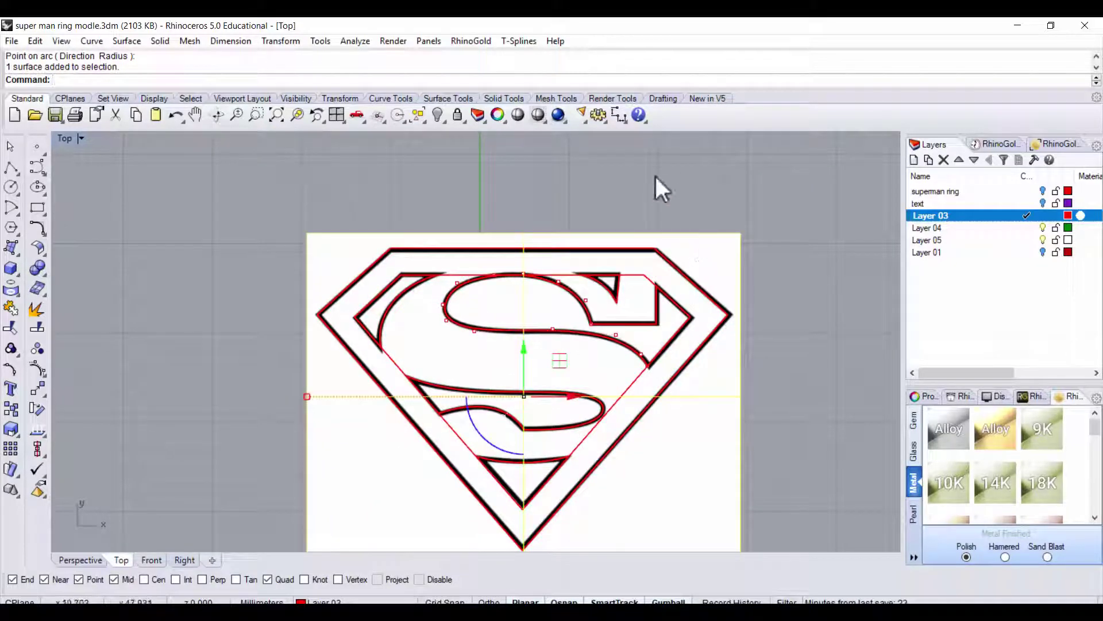
key(Delete)
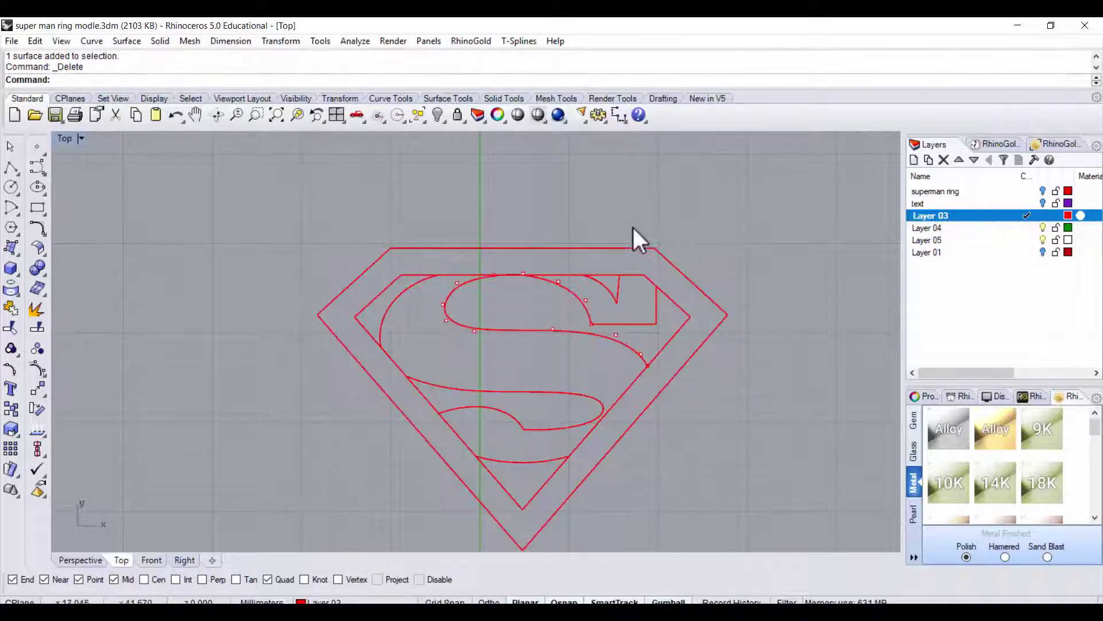
right_drag(611, 352, 448, 229)
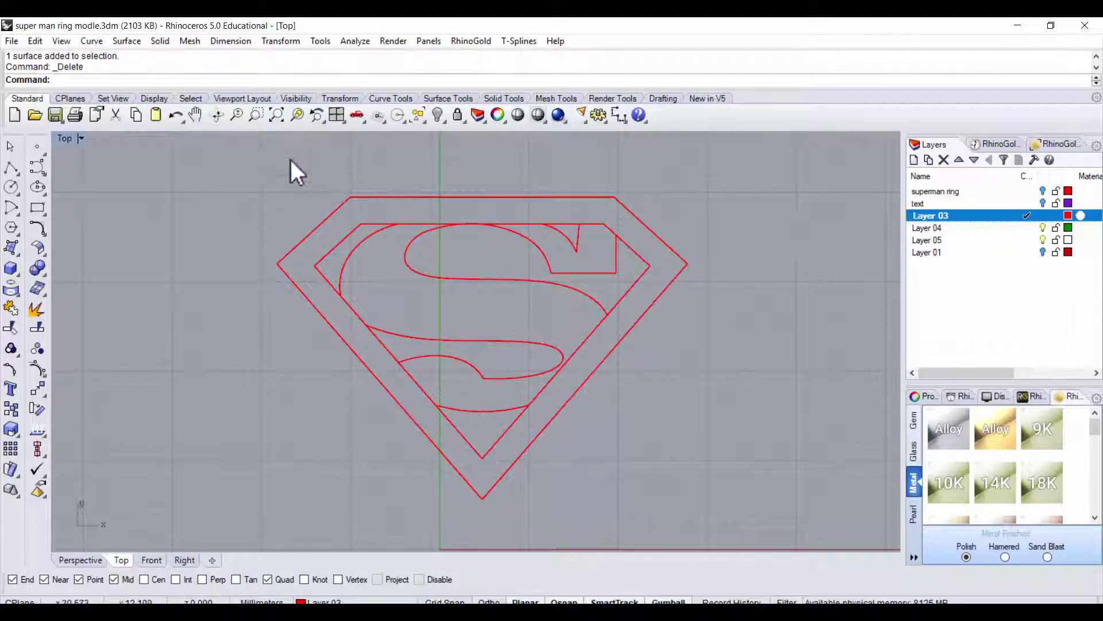
key(ctrl+a)
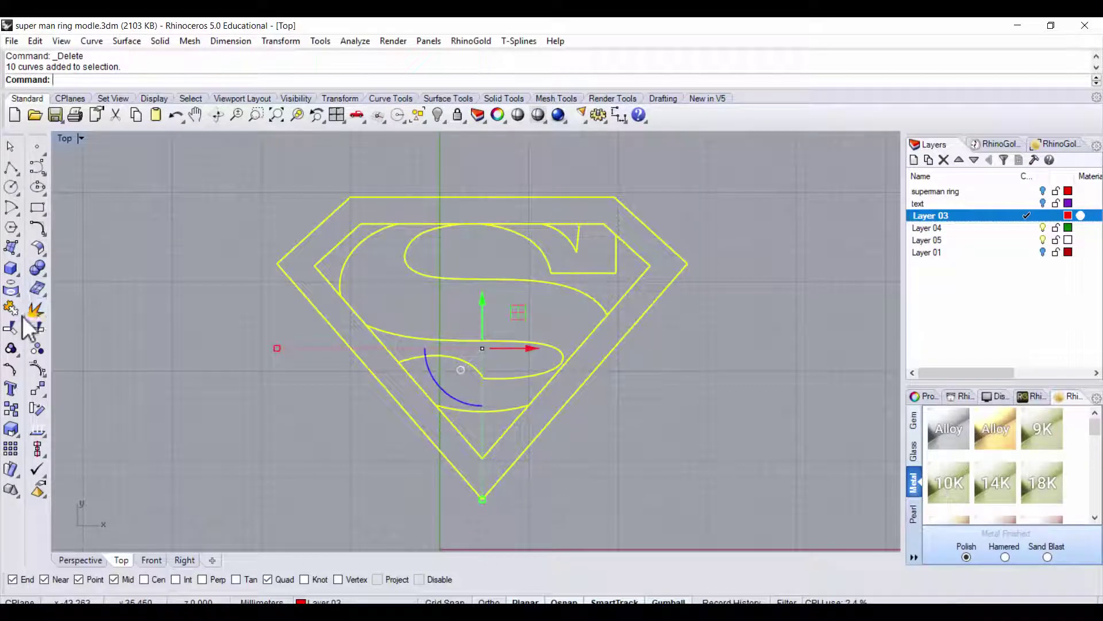
- Trim the inner shield lines below the S curve and above the bottom triangle
click(36, 309)
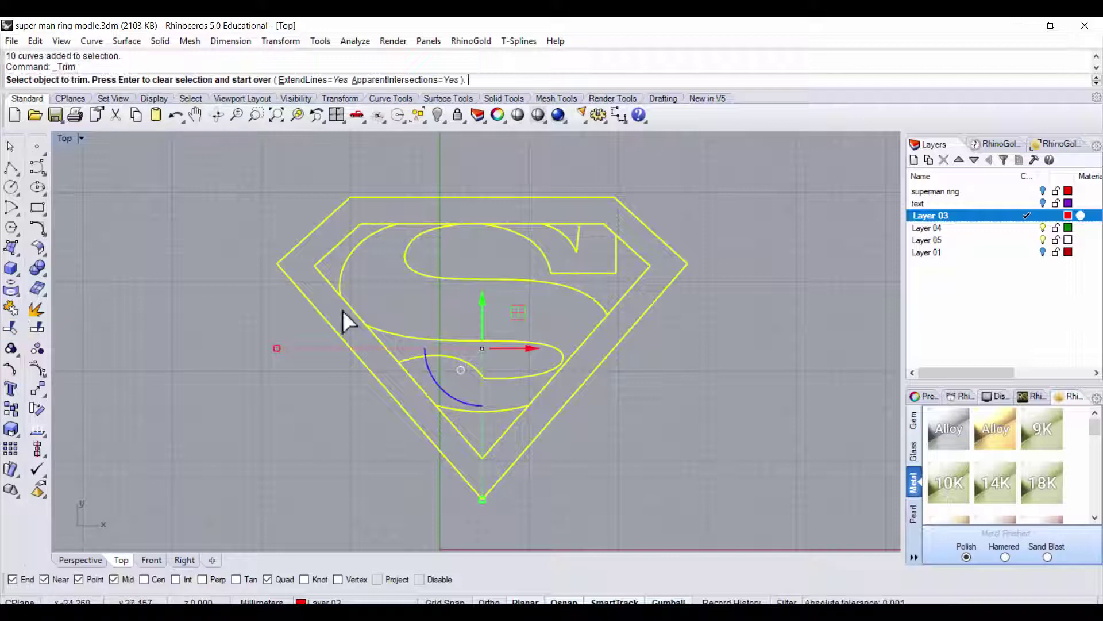
scroll(587, 239, up, 5)
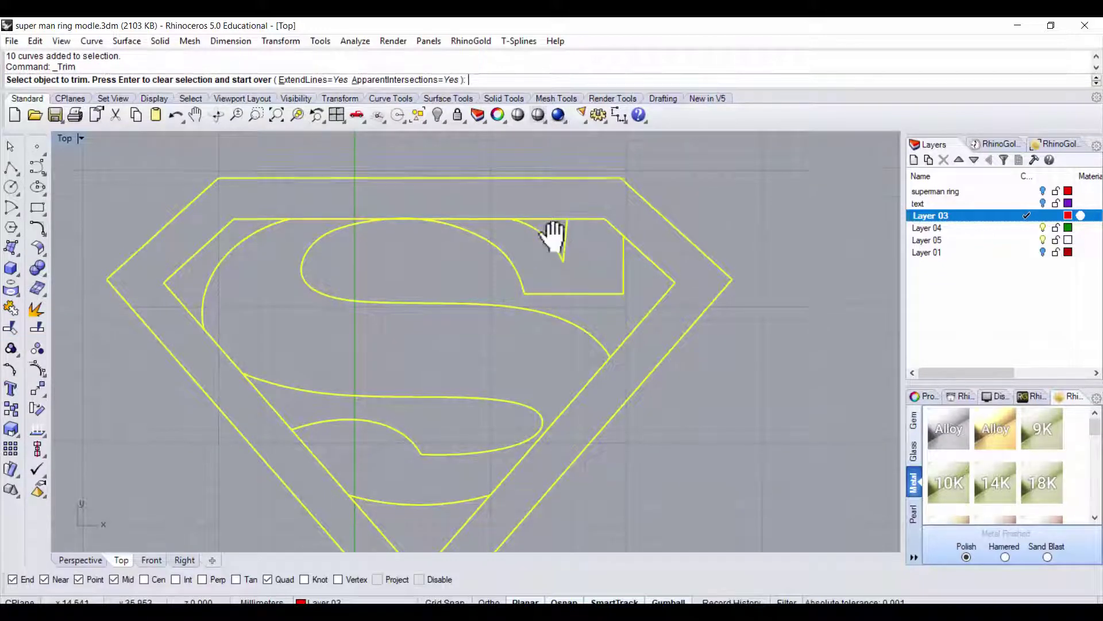
scroll(555, 242, down, 3)
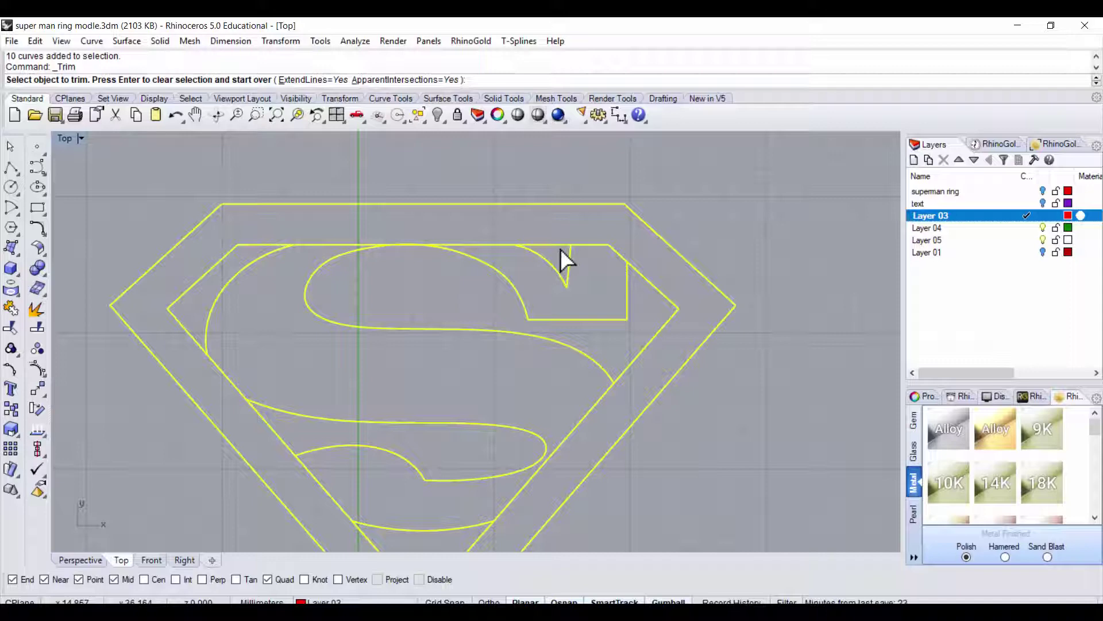
click(587, 414)
right_drag(525, 487, 513, 374)
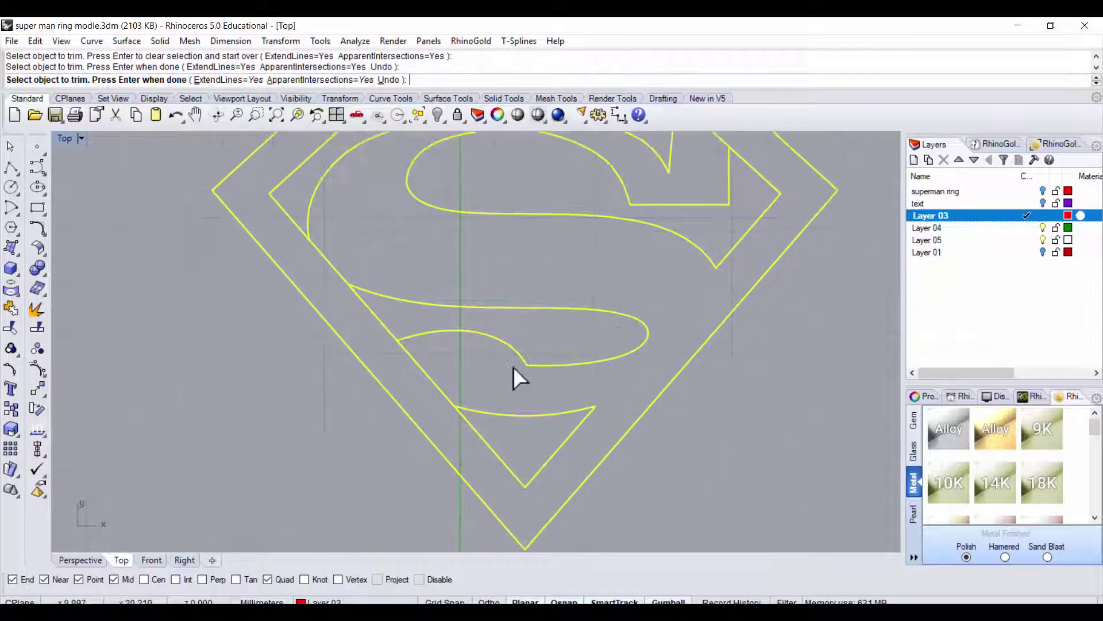
click(436, 381)
- Inspect the S's upper-right notch, recentre the logo and finish the trim
right_drag(381, 266, 265, 254)
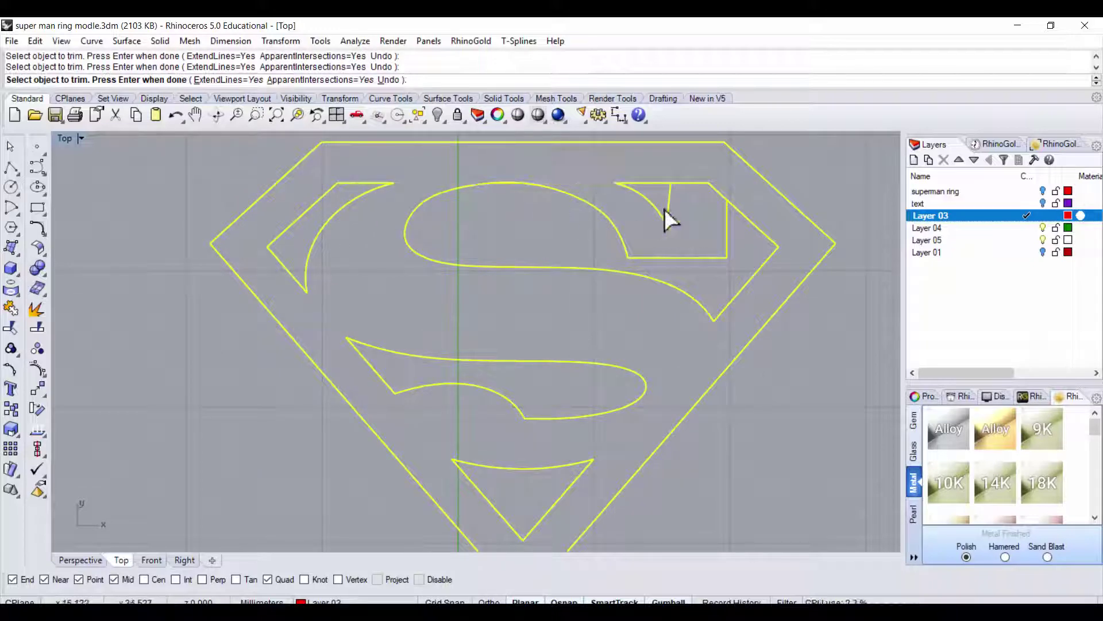
scroll(657, 189, up, 2)
scroll(670, 217, up, 2)
right_drag(670, 217, 557, 167)
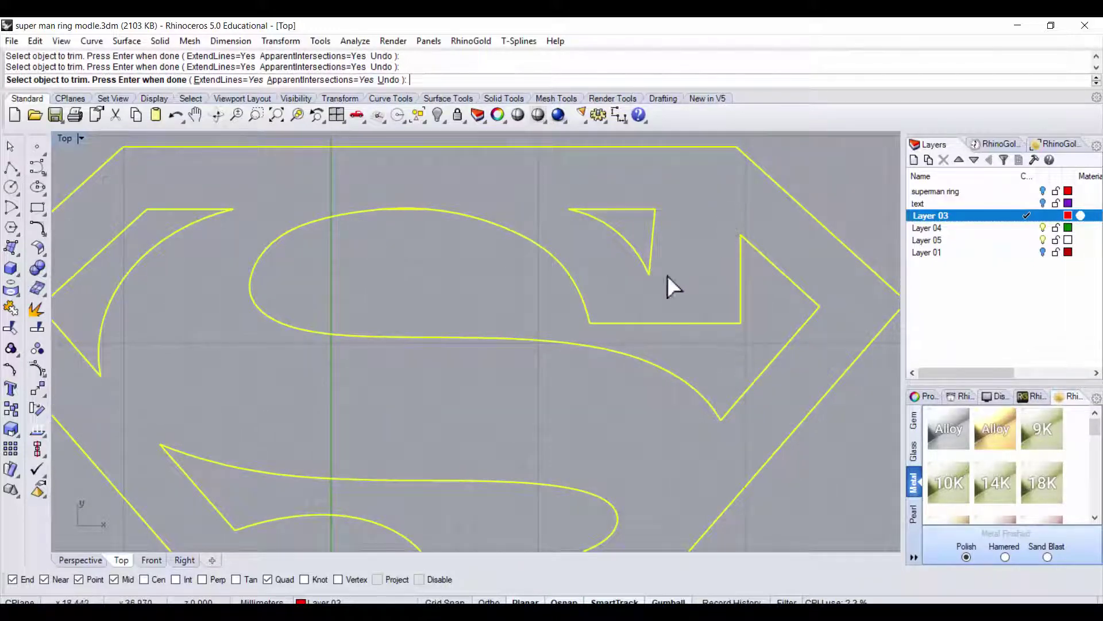
scroll(621, 270, down, 3)
scroll(524, 241, up, 3)
scroll(560, 311, up, 3)
scroll(553, 268, up, 3)
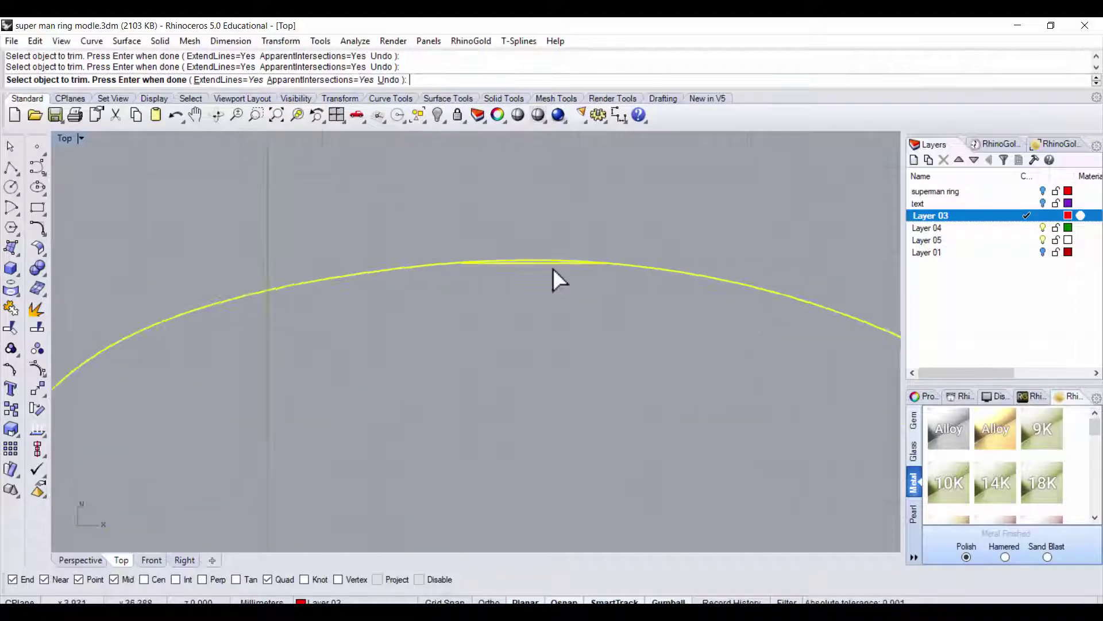
scroll(553, 267, up, 2)
scroll(530, 272, down, 5)
scroll(583, 284, down, 3)
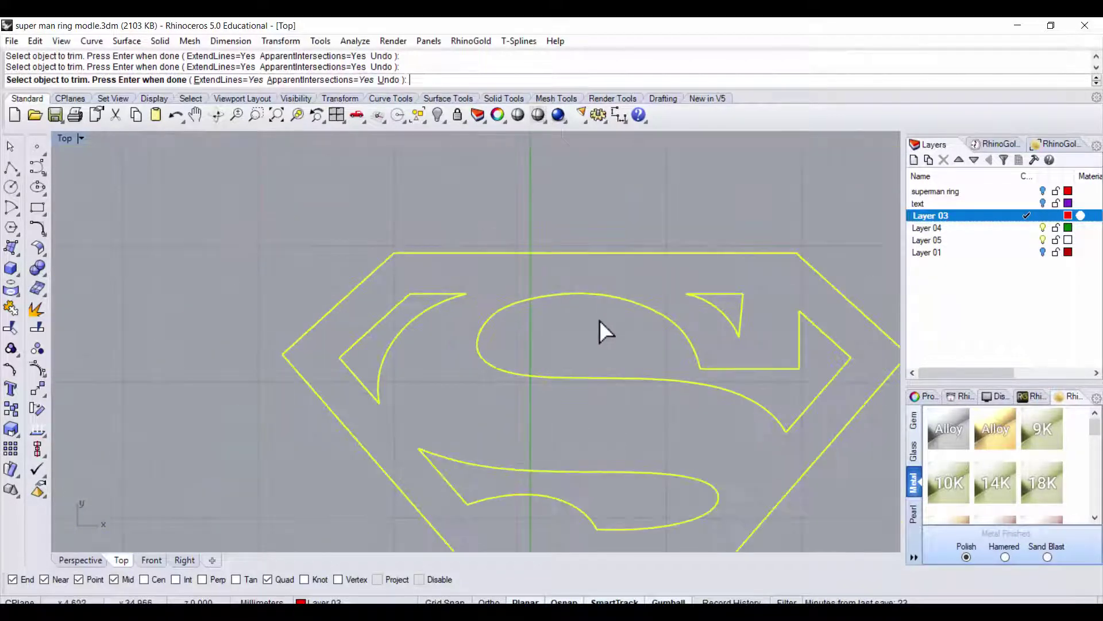
scroll(602, 323, down, 2)
right_drag(602, 330, 505, 266)
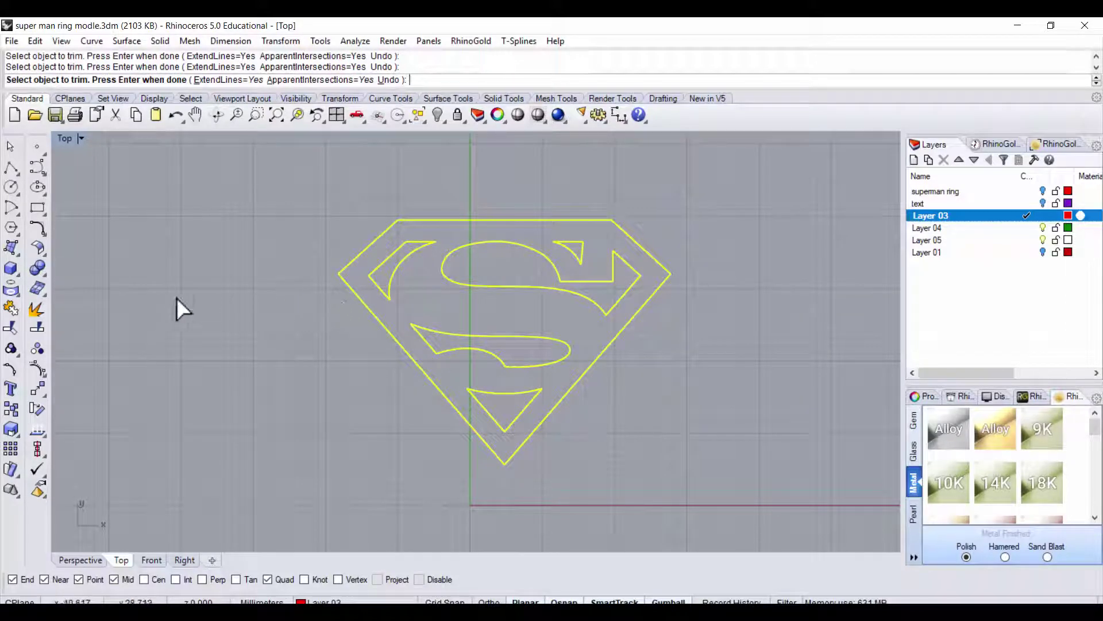
key(Return)
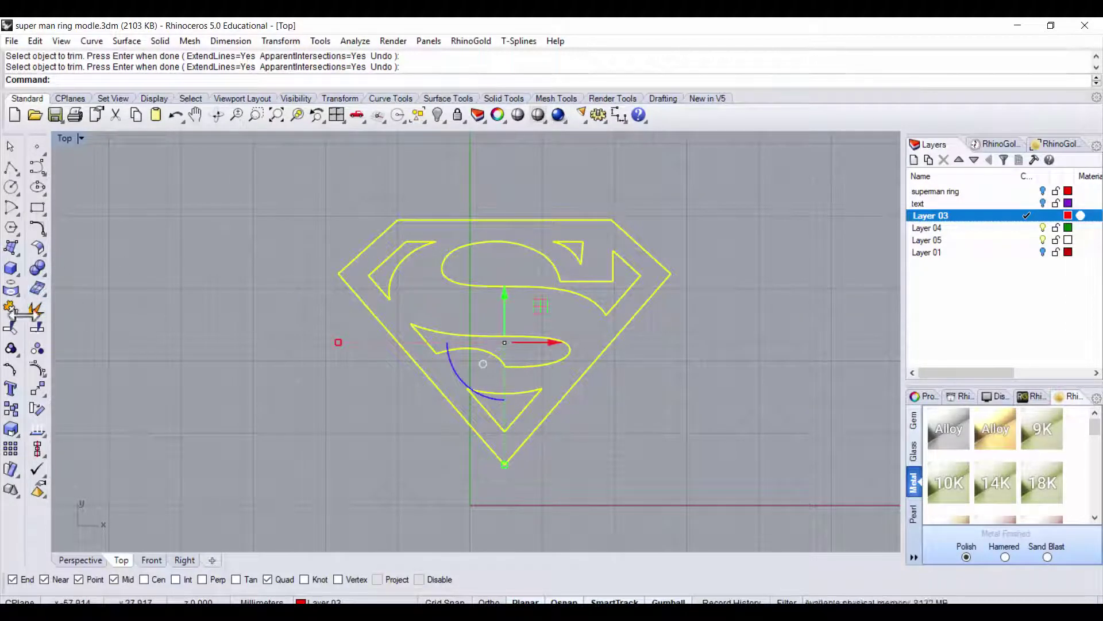
- Join the trimmed pieces into closed curves, group them, and reselect the grouped logo
click(11, 309)
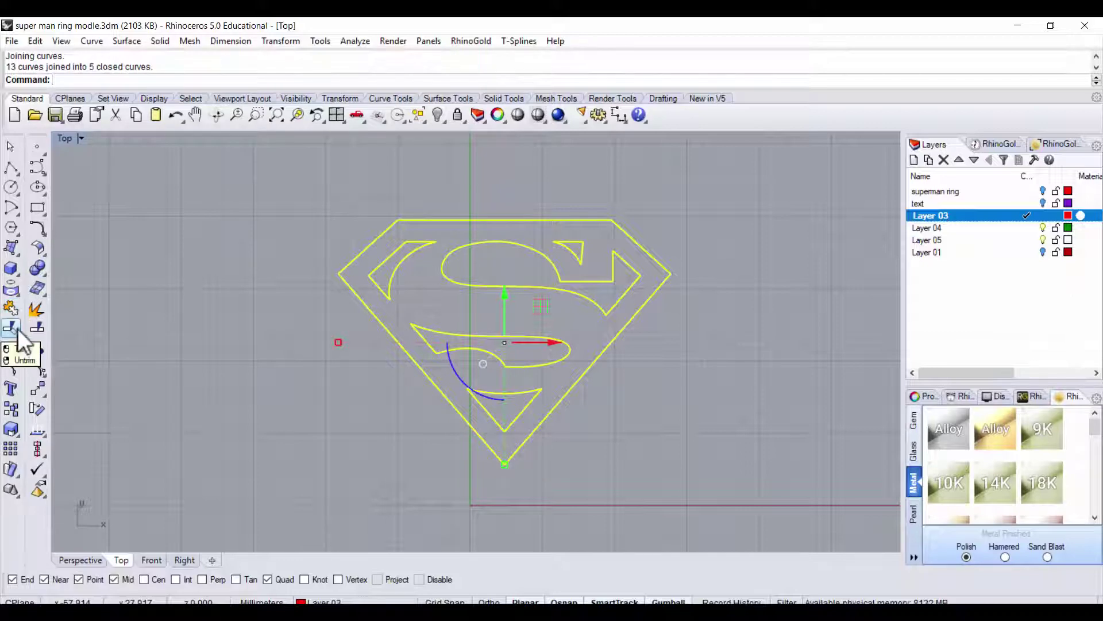
click(10, 349)
click(139, 334)
scroll(422, 292, down, 3)
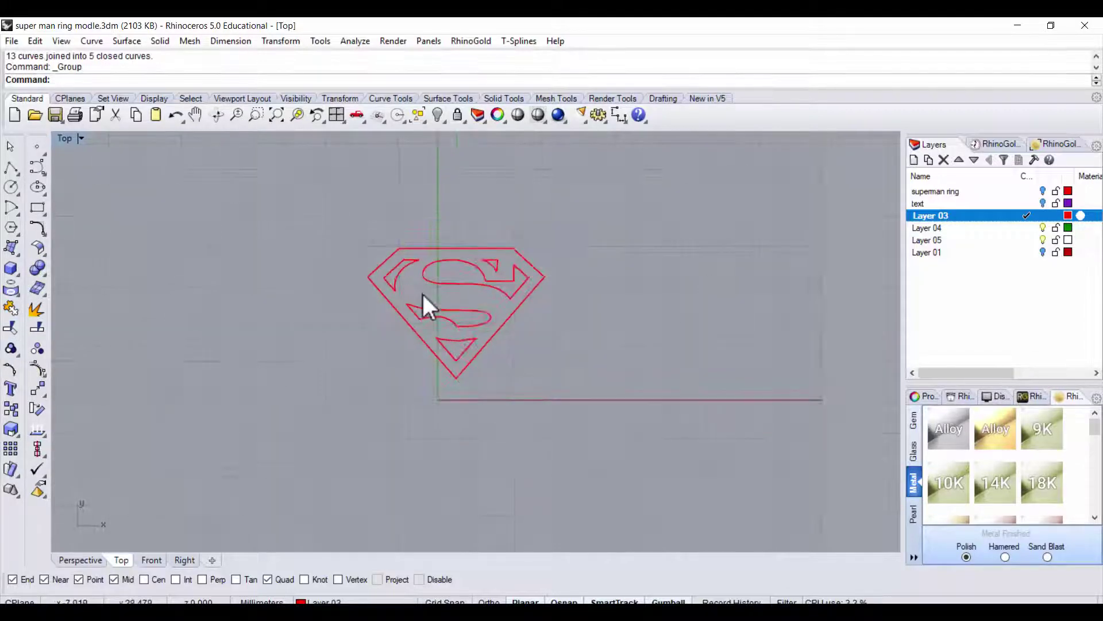
click(456, 313)
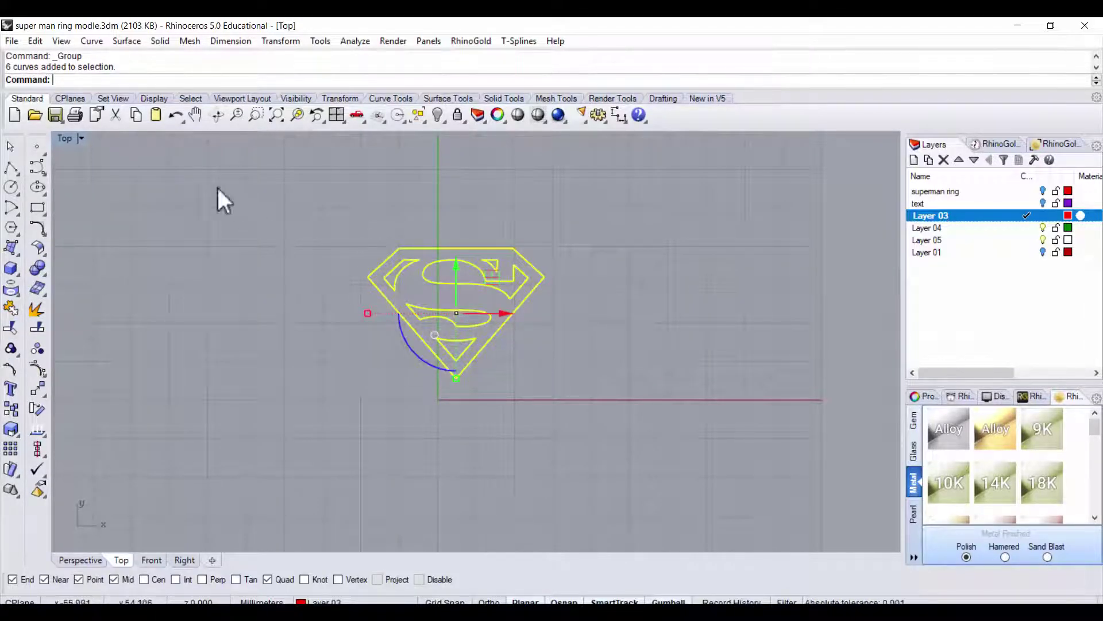
- Restore the four-view layout and start a circle in the Front view centred at 0
double_click(65, 140)
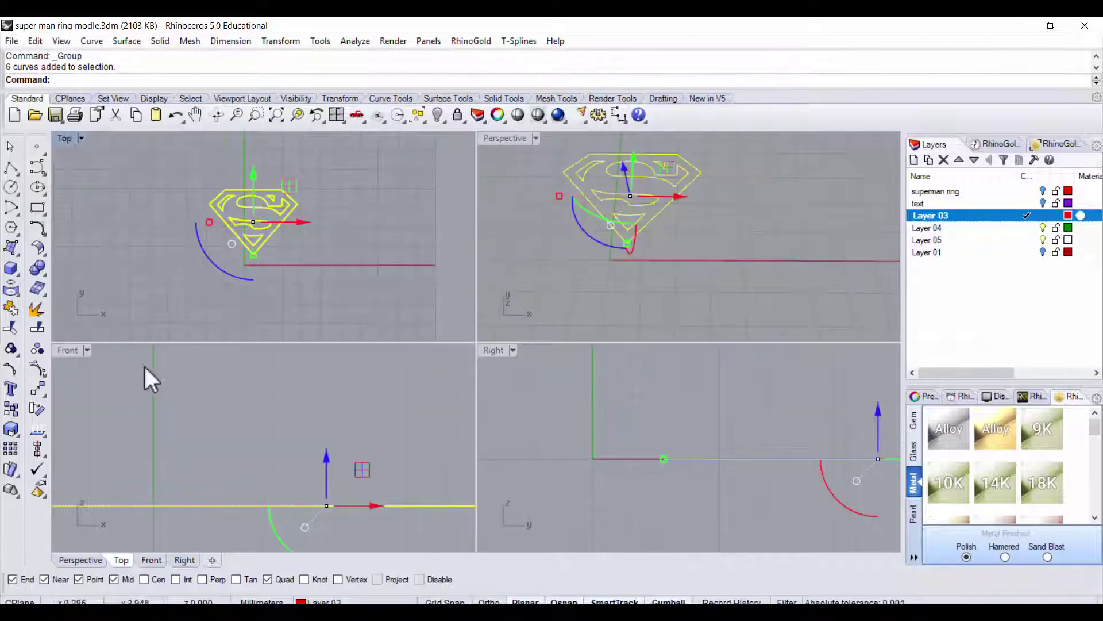
right_drag(327, 505, 183, 397)
right_drag(147, 361, 167, 393)
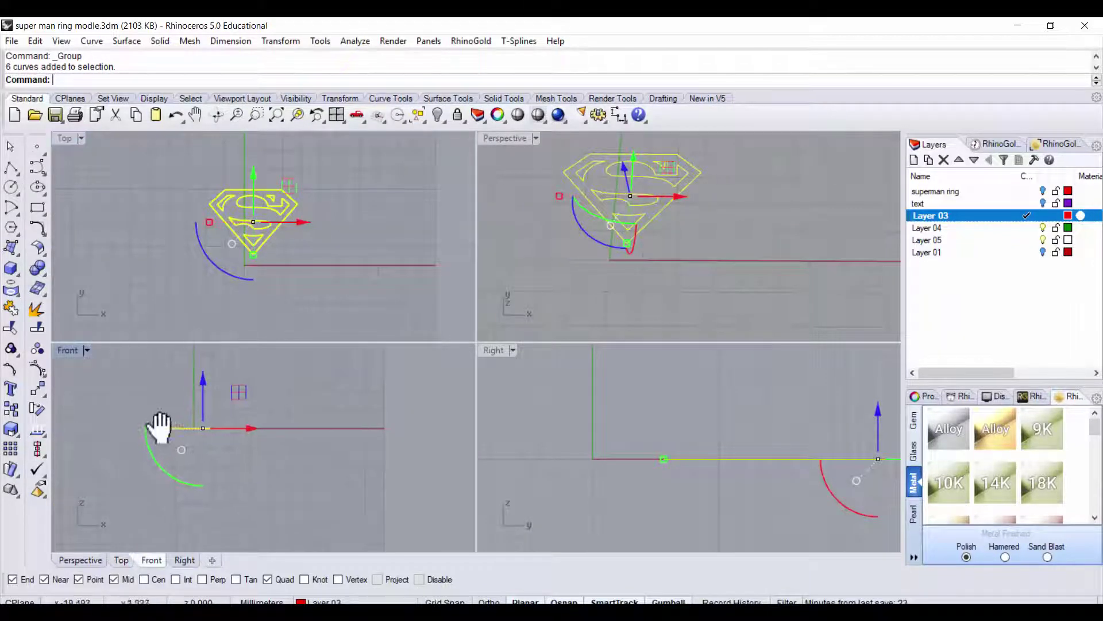
click(11, 187)
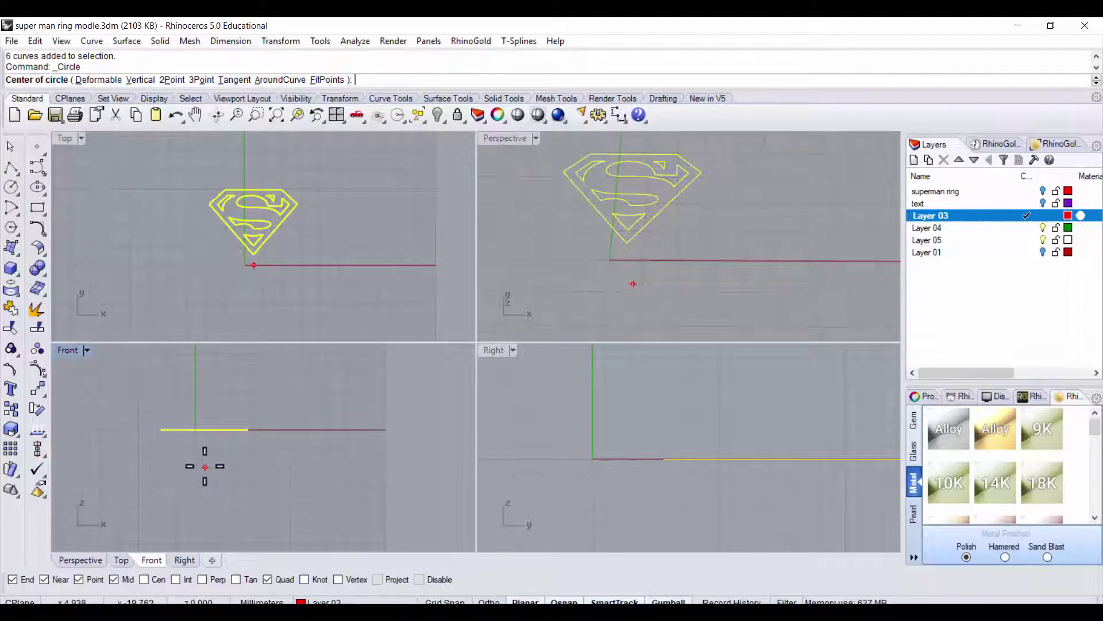
text(0)
key(Return)
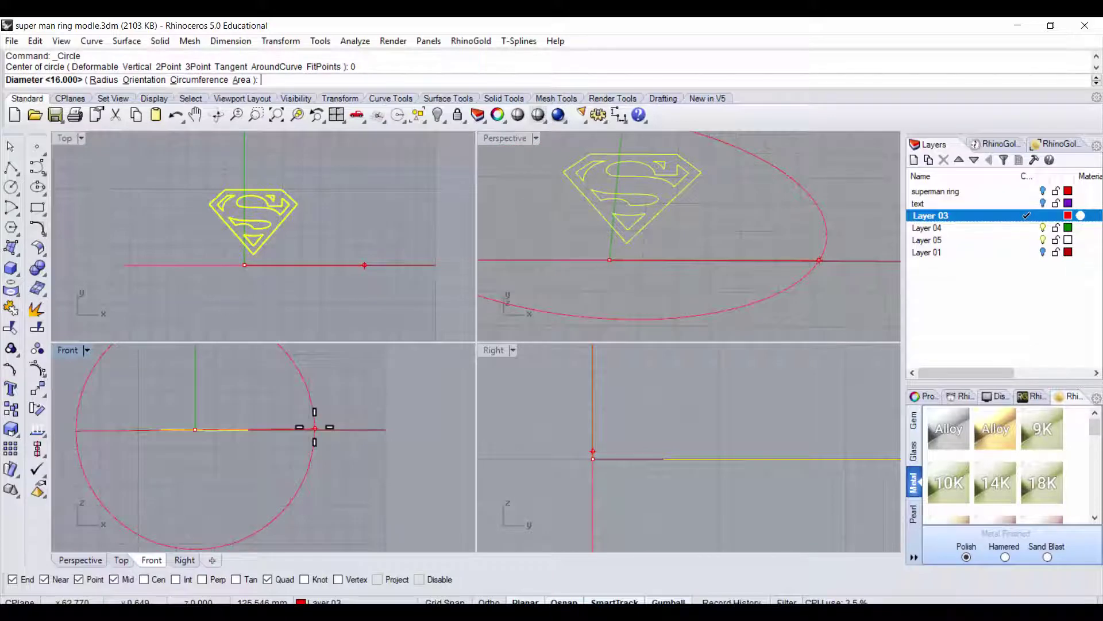
- Accept the 16 mm circle diameter, then select the logo curves and scale them down
key(Return)
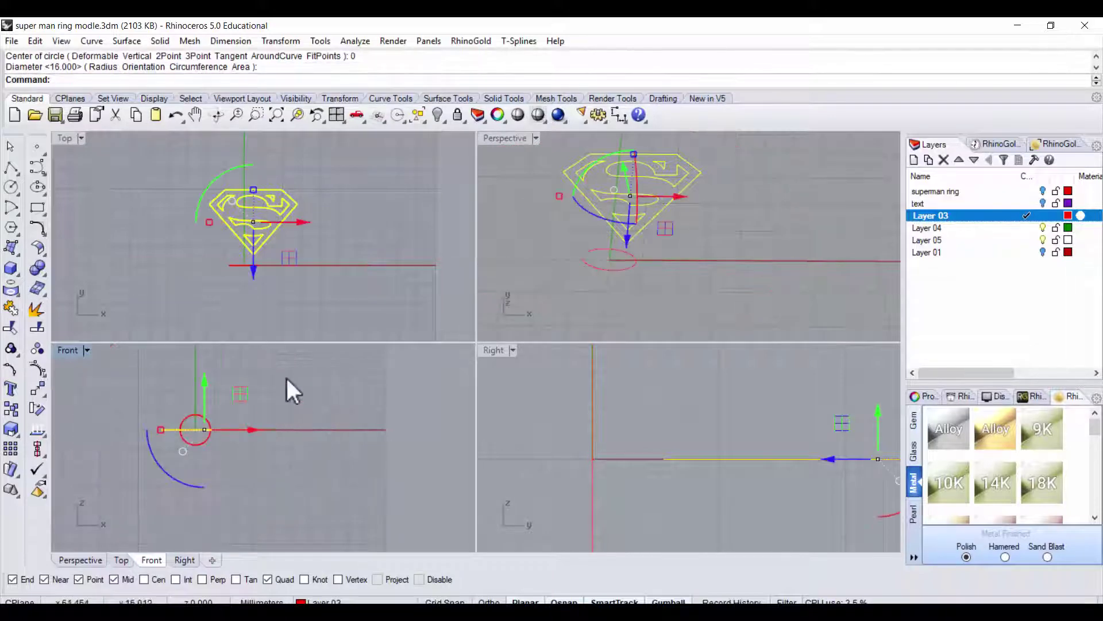
click(253, 194)
scroll(285, 212, up, 3)
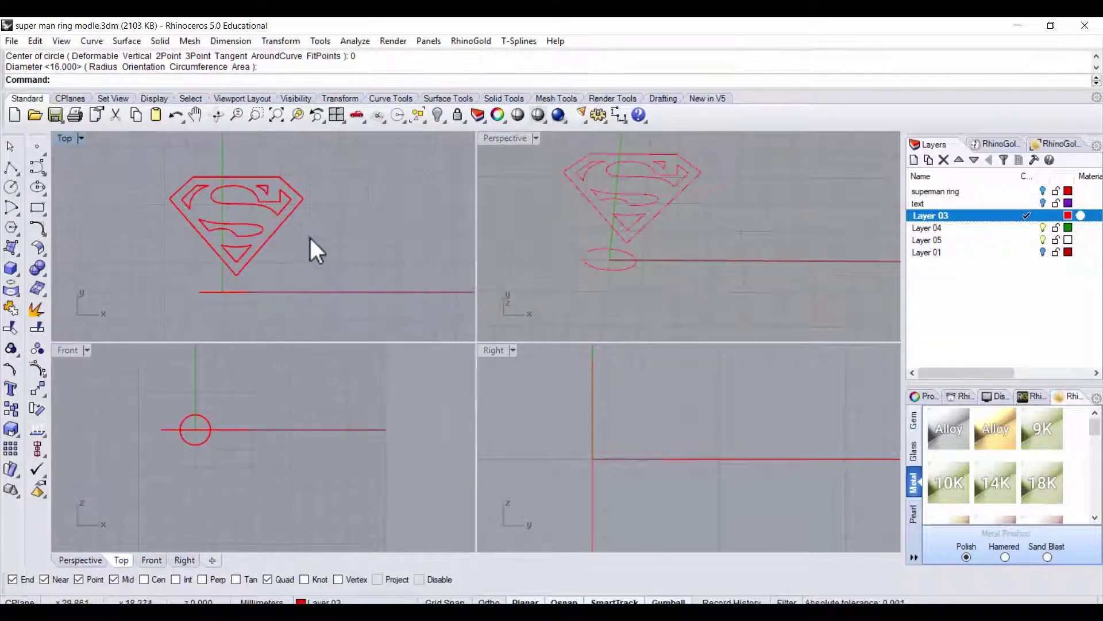
drag(309, 236, 219, 185)
shift+drag(170, 226, 211, 225)
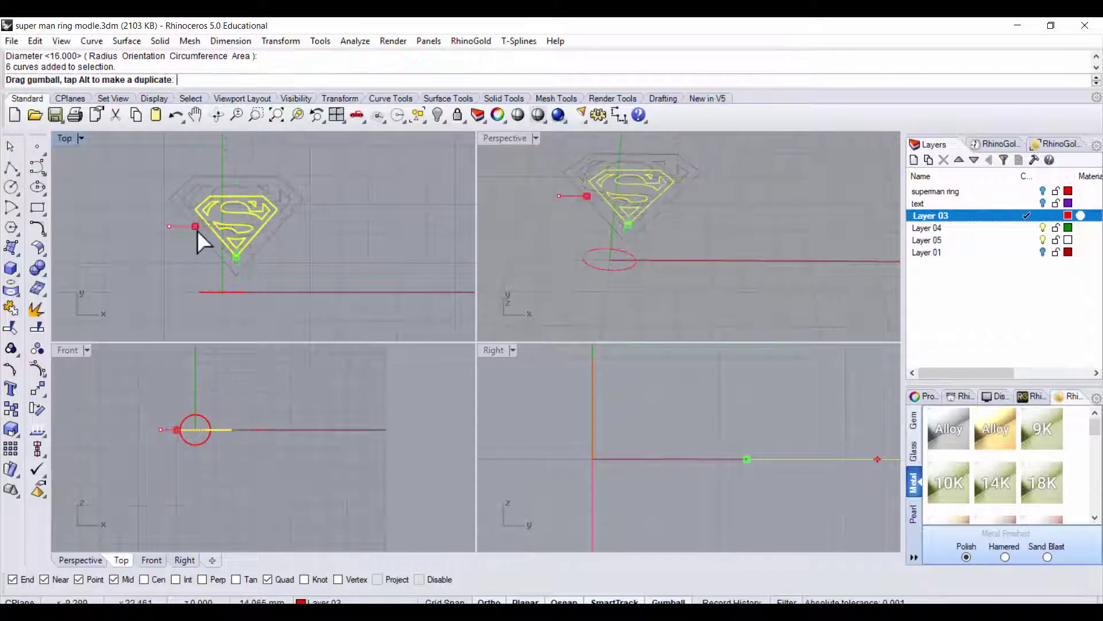
- In the maximized Top view, fine-tune the logo's size and settle it on the axis above the circle
scroll(240, 259, up, 2)
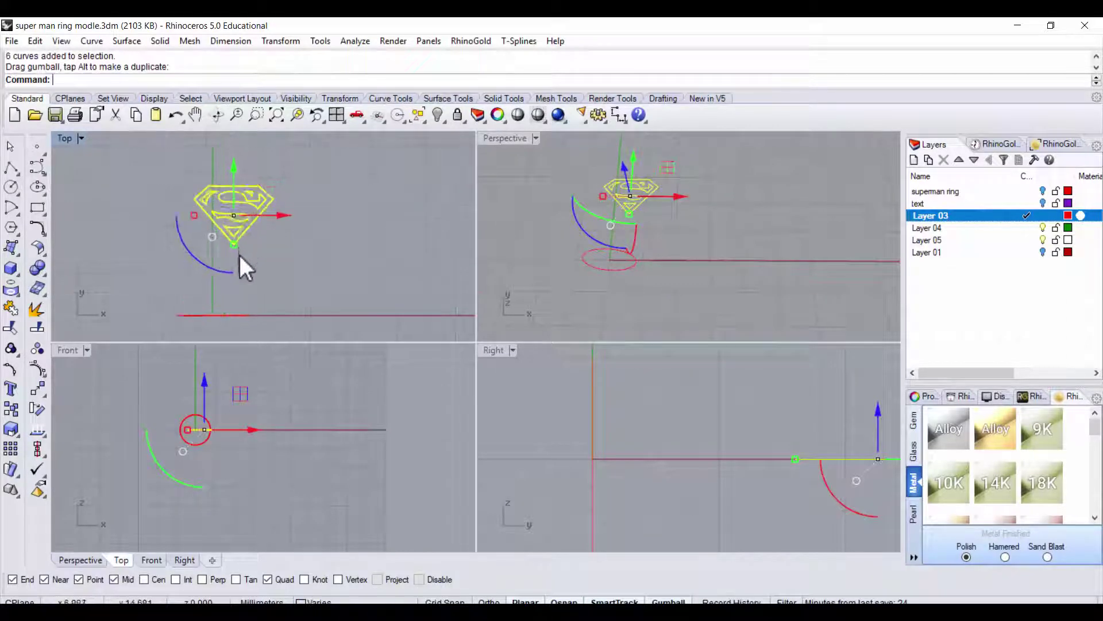
scroll(253, 235, up, 2)
double_click(64, 138)
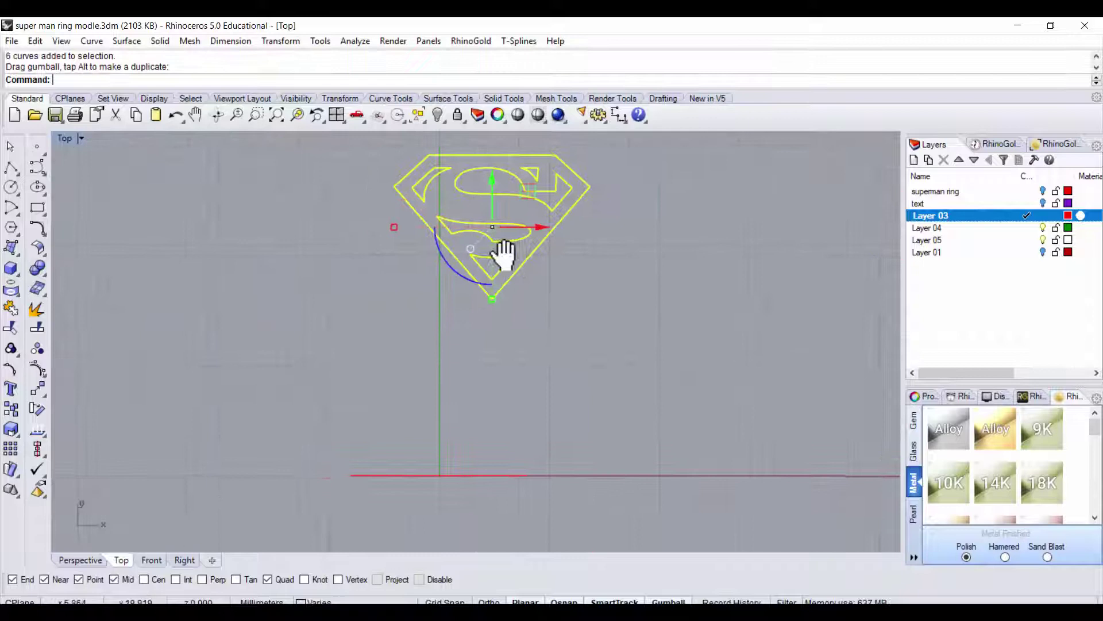
scroll(505, 257, down, 1)
shift+drag(416, 231, 438, 232)
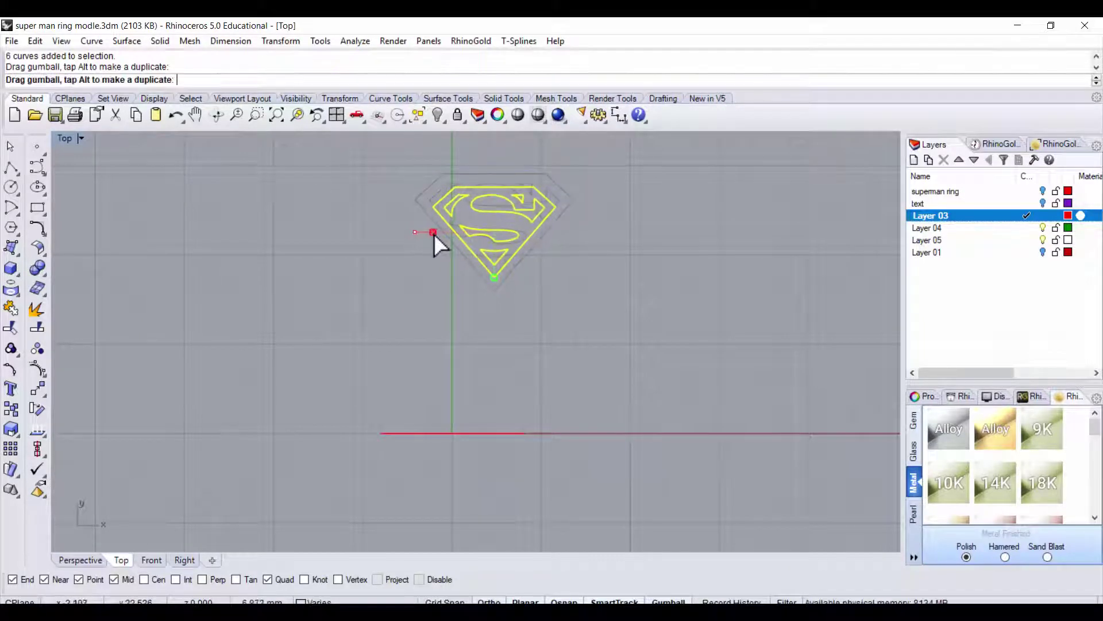
drag(531, 196, 491, 410)
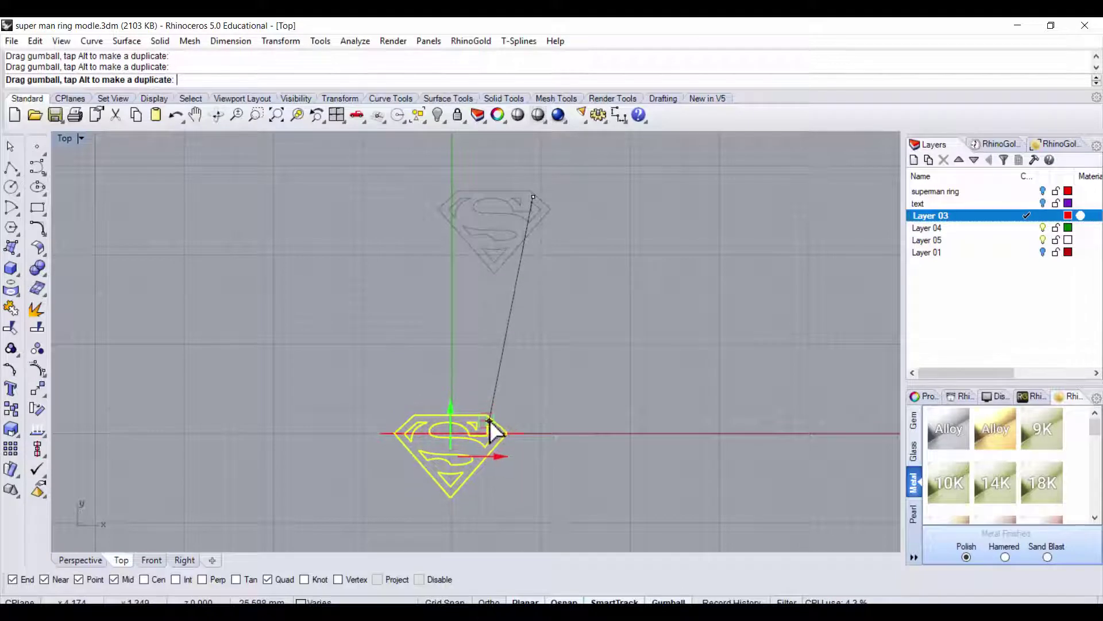
drag(491, 410, 485, 335)
shift+drag(388, 371, 382, 374)
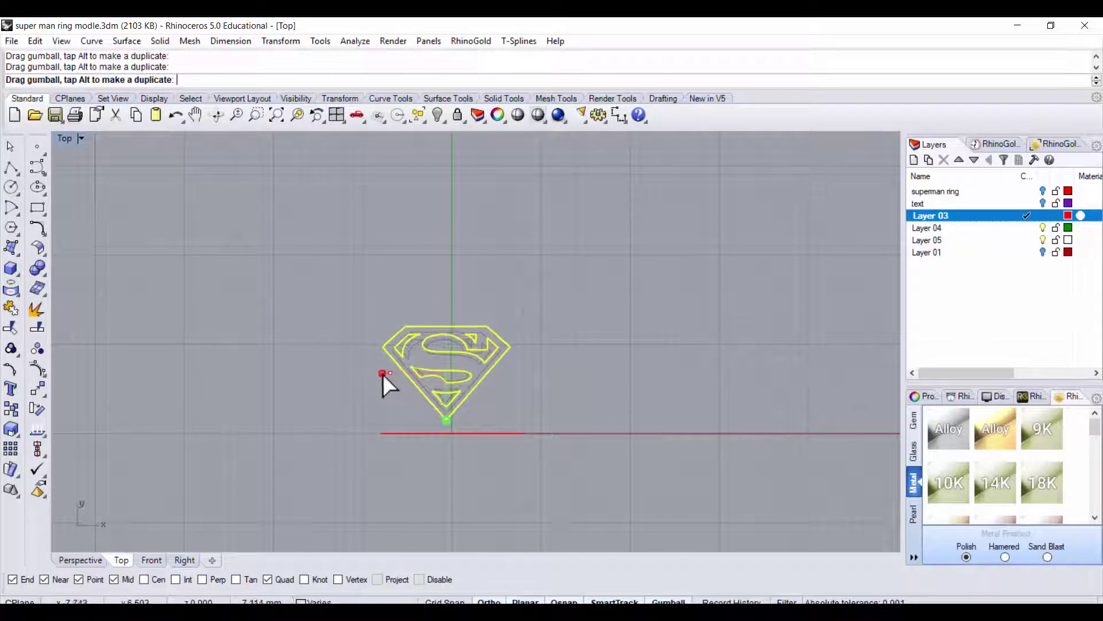
click(581, 371)
right_drag(582, 373, 589, 364)
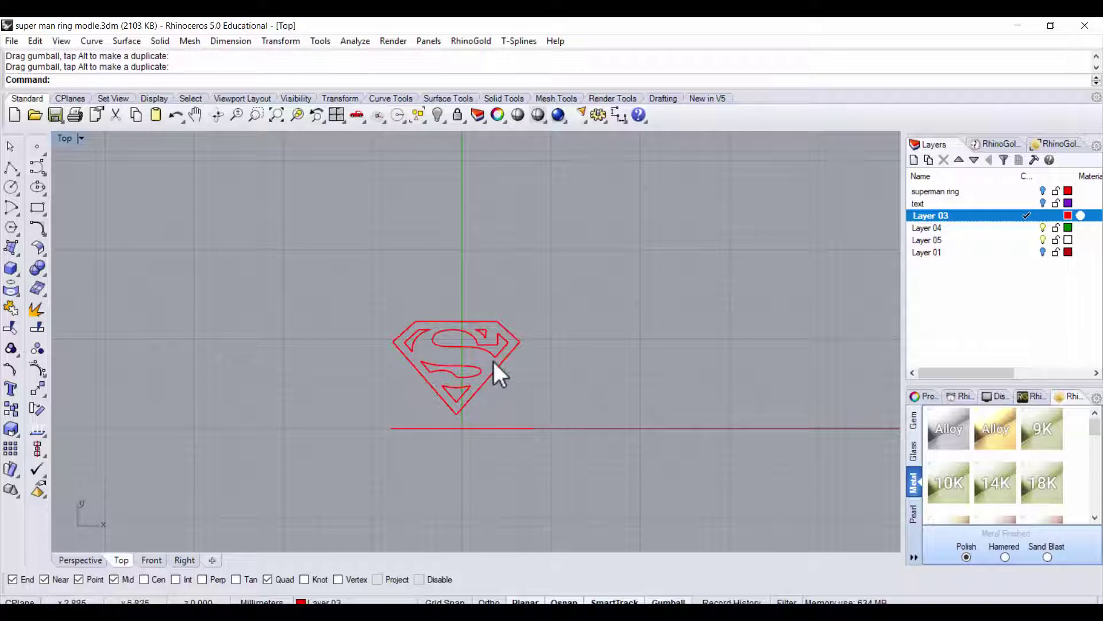
right_drag(492, 360, 508, 321)
scroll(522, 323, up, 1)
scroll(518, 308, up, 2)
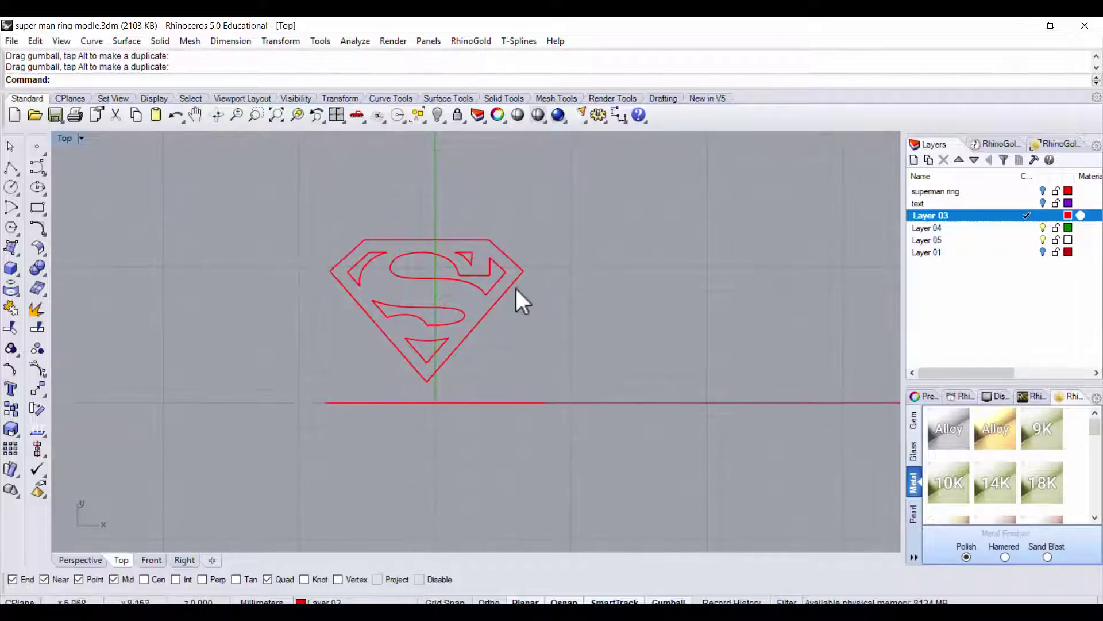
click(515, 288)
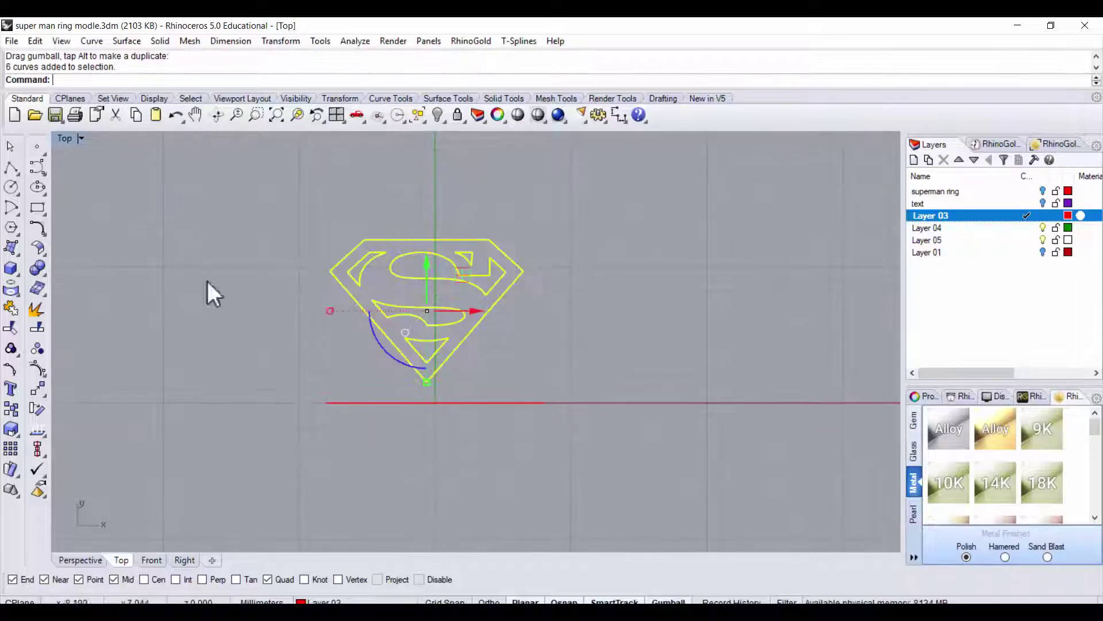
click(40, 389)
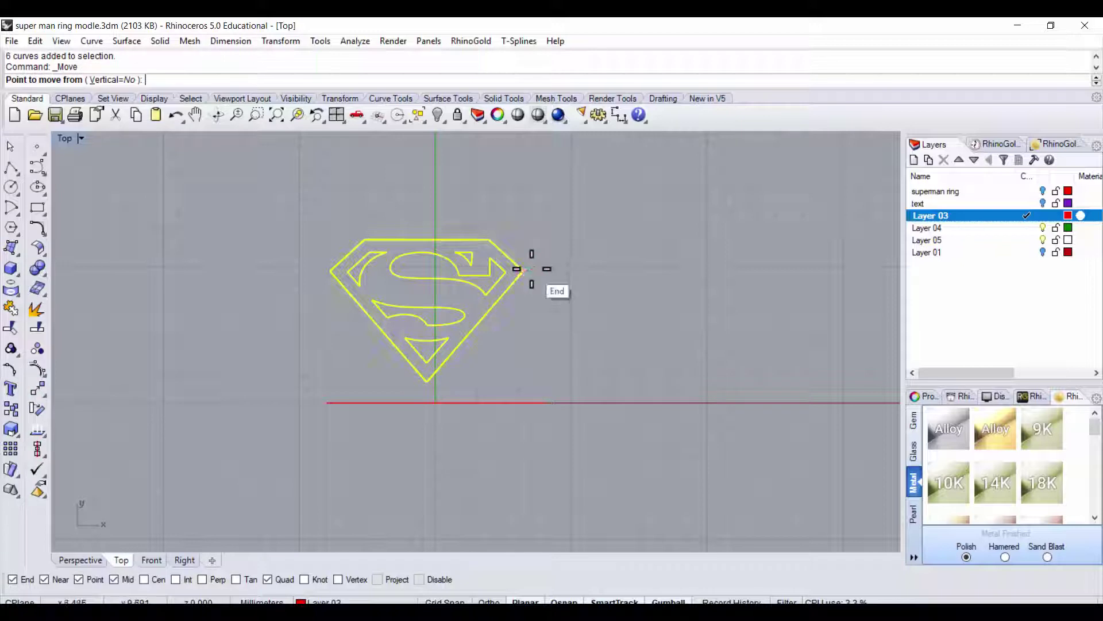
click(531, 269)
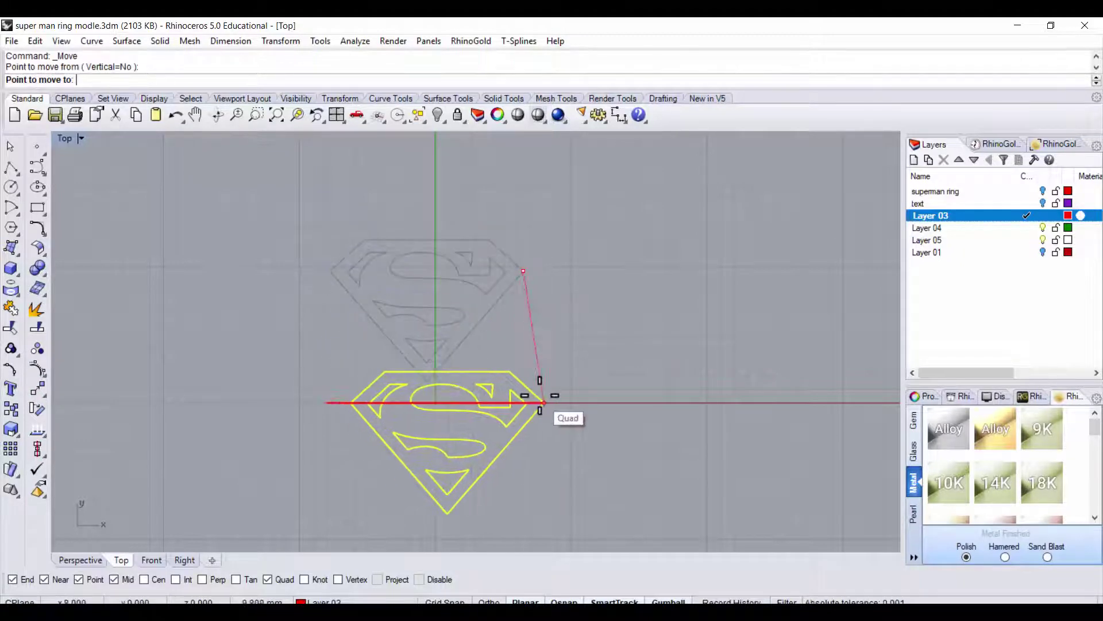
click(540, 395)
key(Escape)
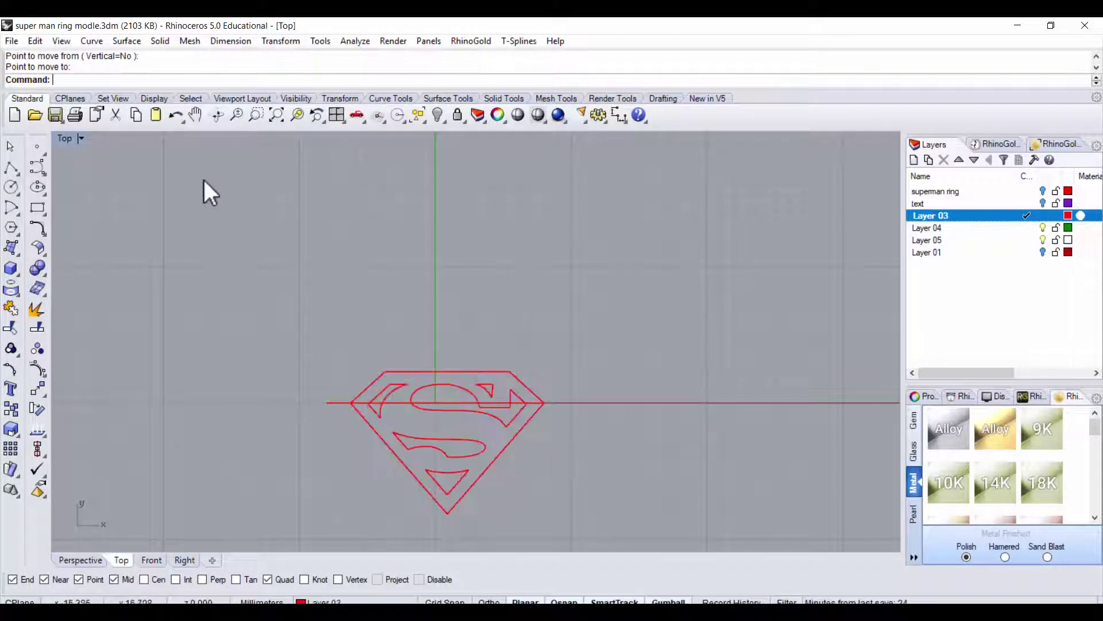
double_click(68, 141)
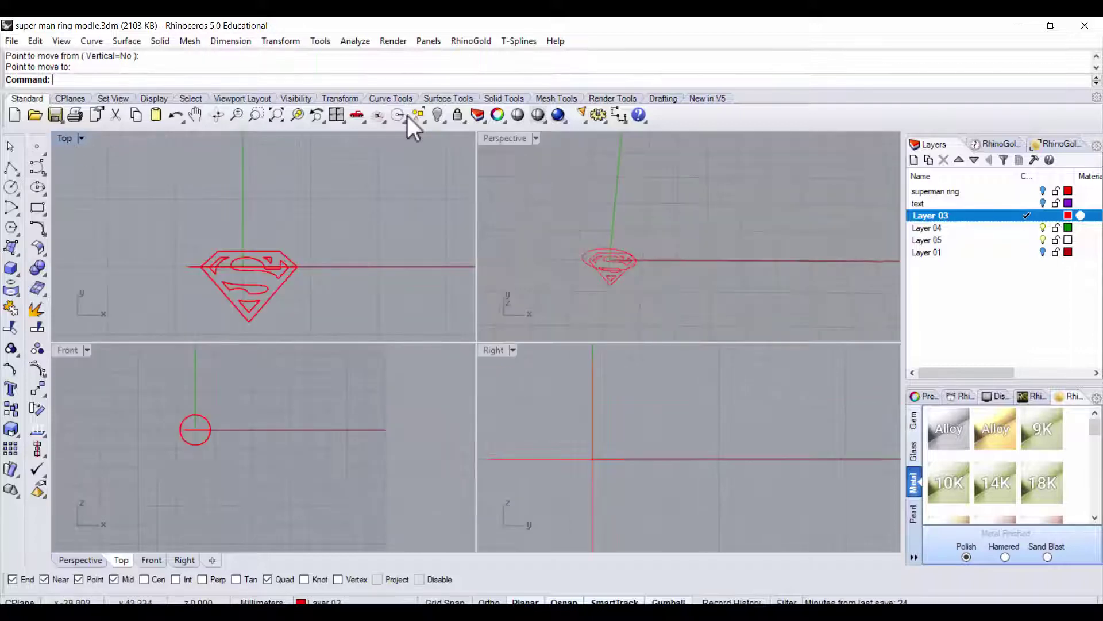
double_click(507, 140)
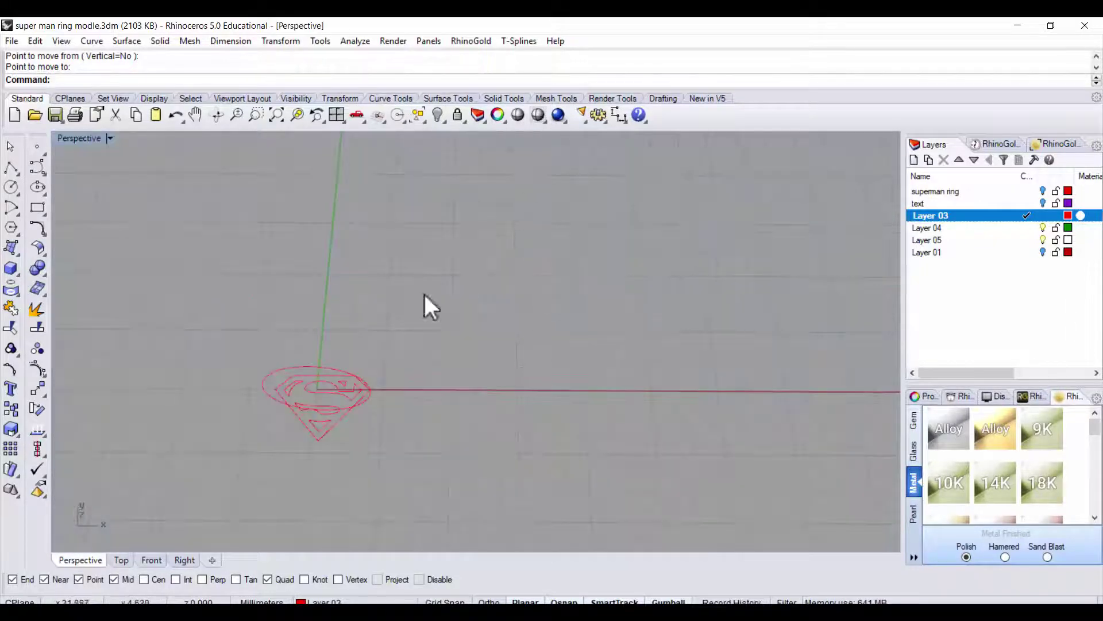
mouse_move(425, 296)
right_down()
mouse_move(427, 349)
mouse_move(413, 328)
right_up()
double_click(86, 139)
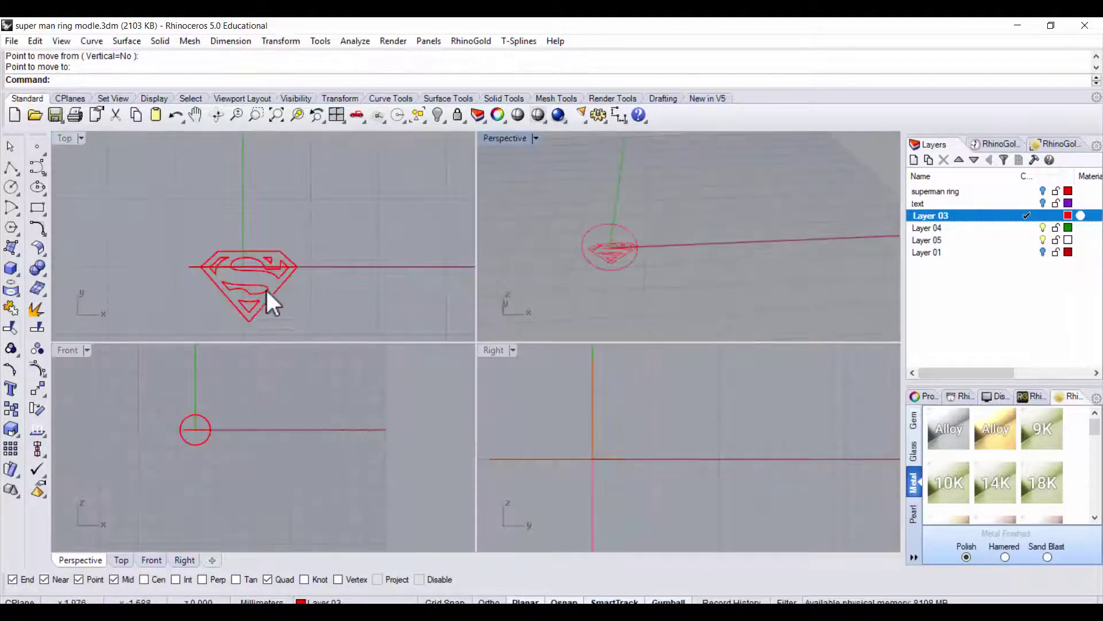
- Select the Superman logo curves and align their vertical centre to point 0
scroll(288, 274, up, 2)
drag(257, 195, 247, 328)
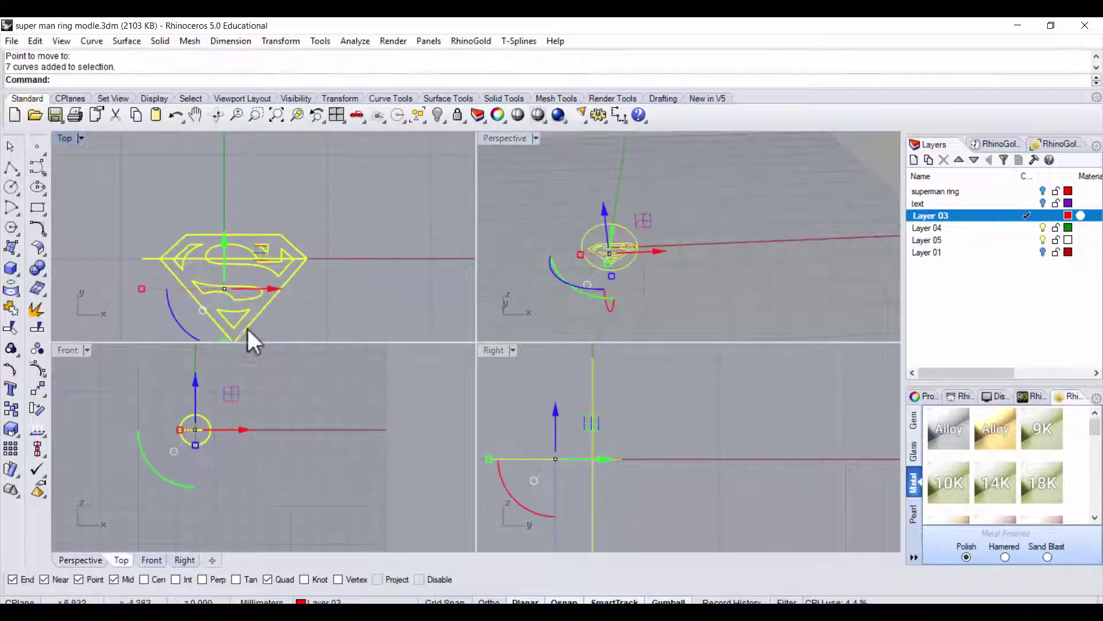
click(46, 449)
mouse_move(66, 444)
mouse_down()
mouse_move(156, 139)
mouse_move(108, 141)
mouse_up()
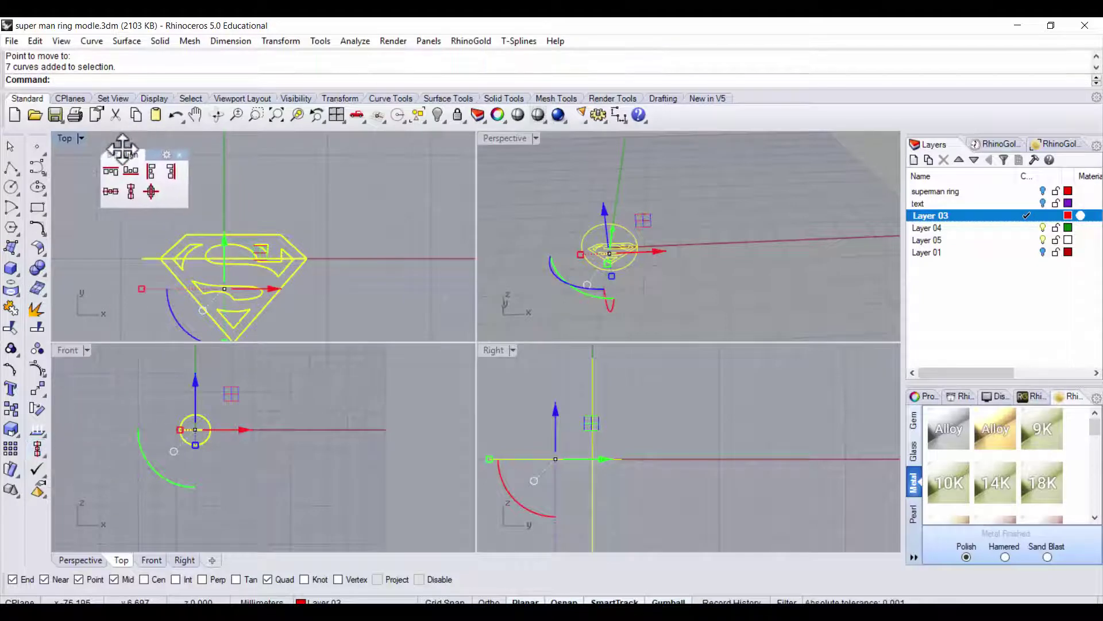
click(131, 191)
text(0)
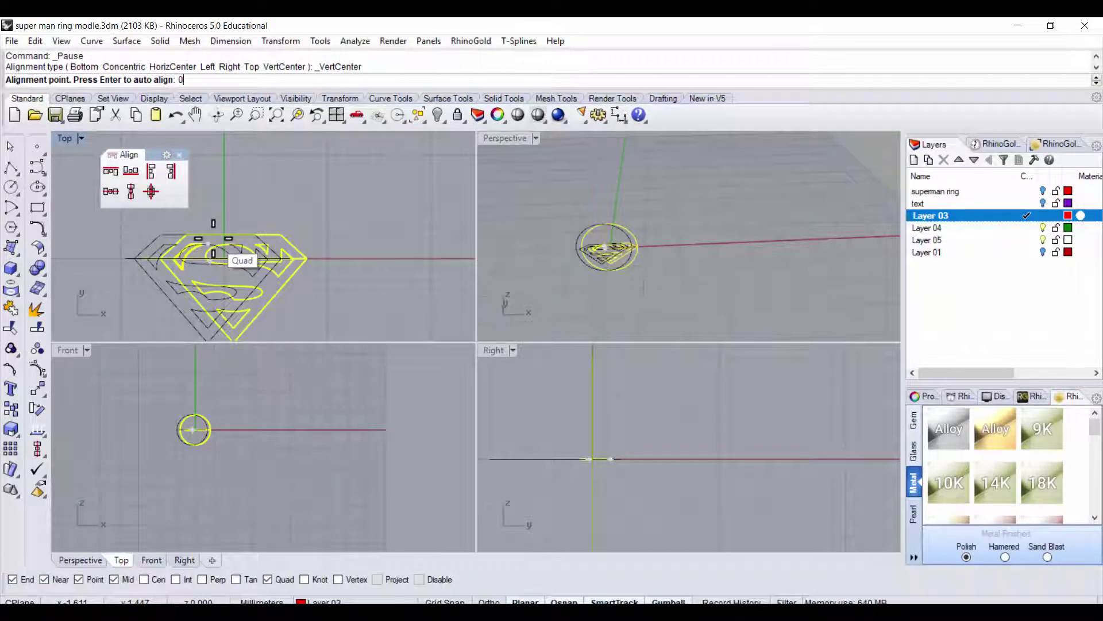
key(Return)
key(Escape)
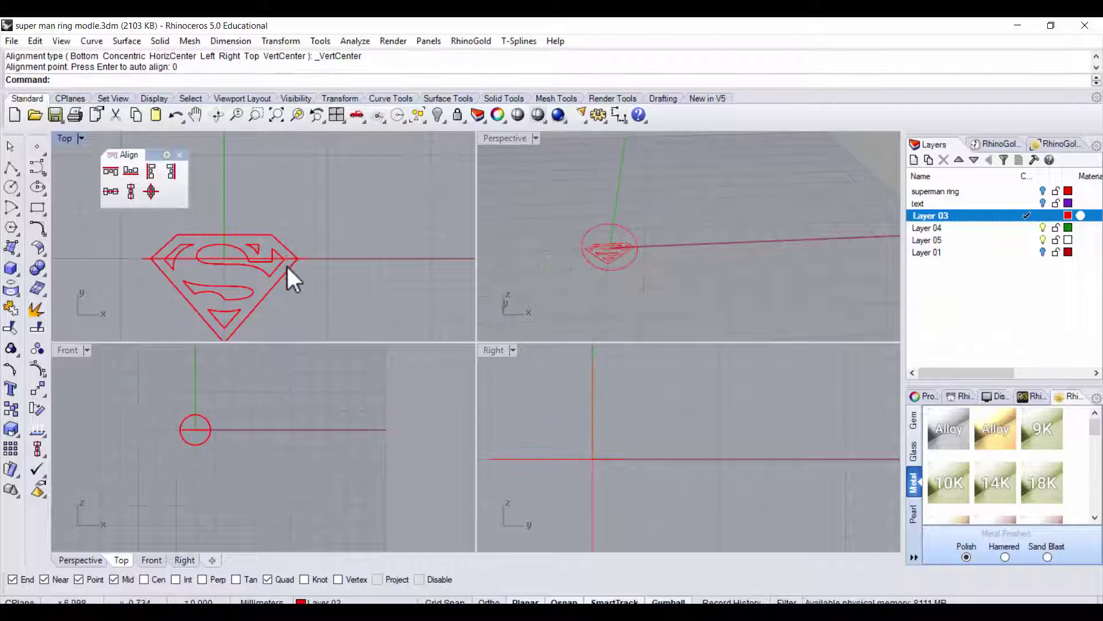
scroll(290, 262, up, 3)
scroll(299, 255, up, 2)
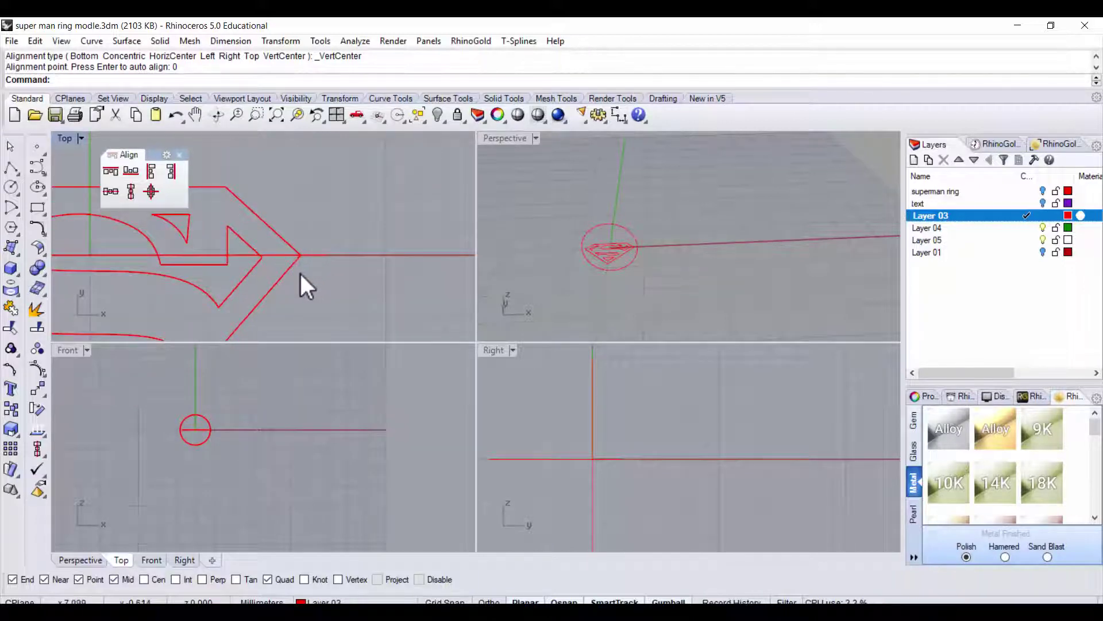
- Raise the logo curves above the ring circle using the gumball Z arrow in Front view
click(296, 247)
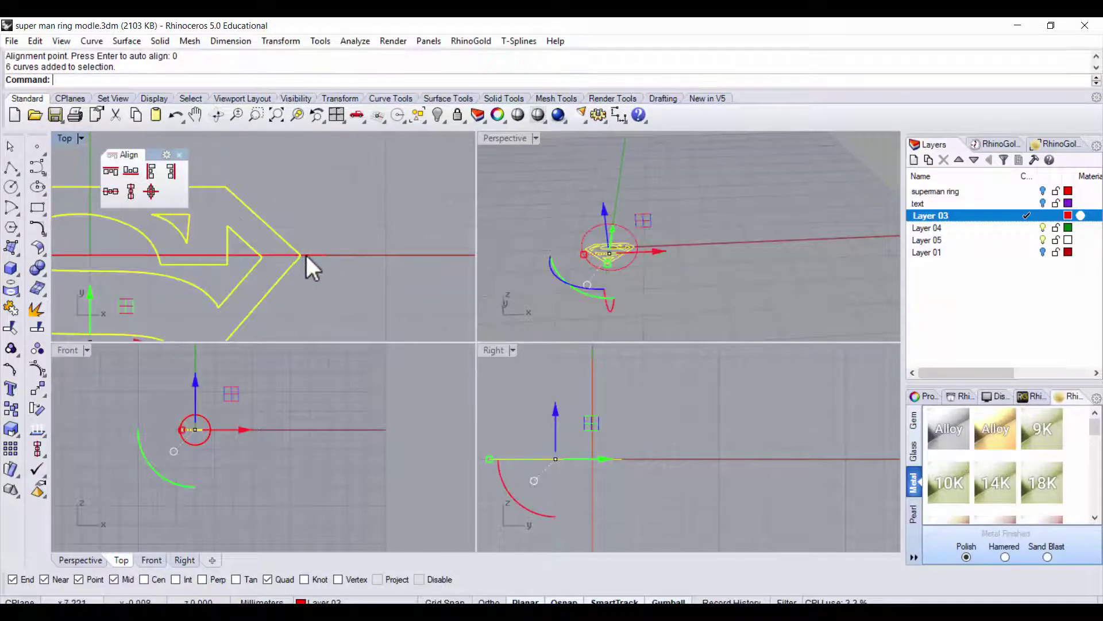
scroll(339, 236, down, 3)
right_drag(405, 207, 370, 209)
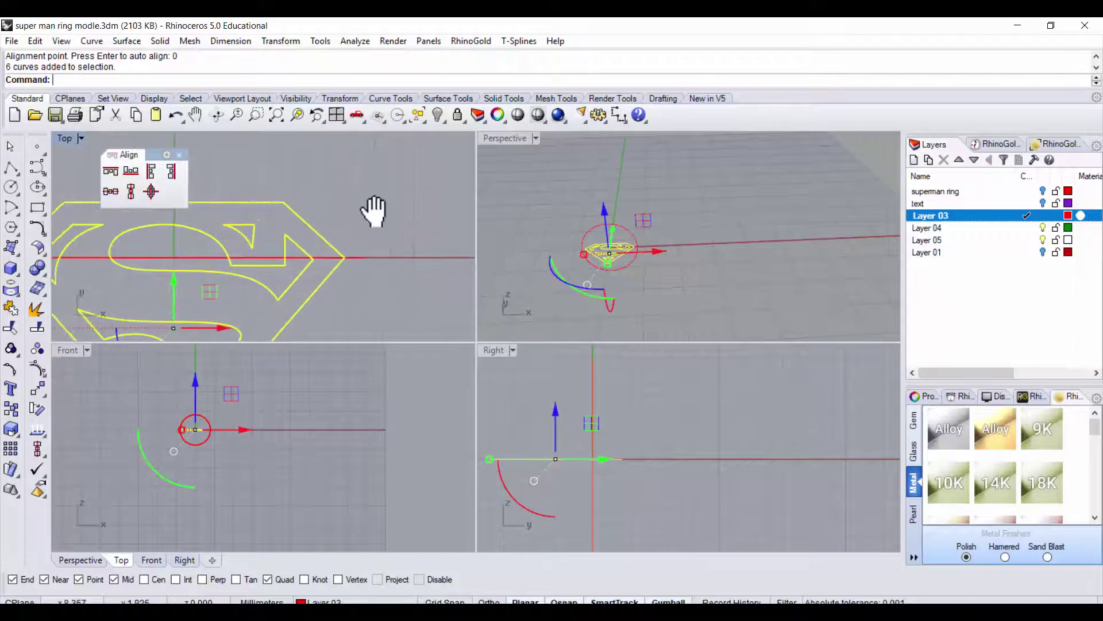
scroll(206, 164, up, 2)
click(180, 155)
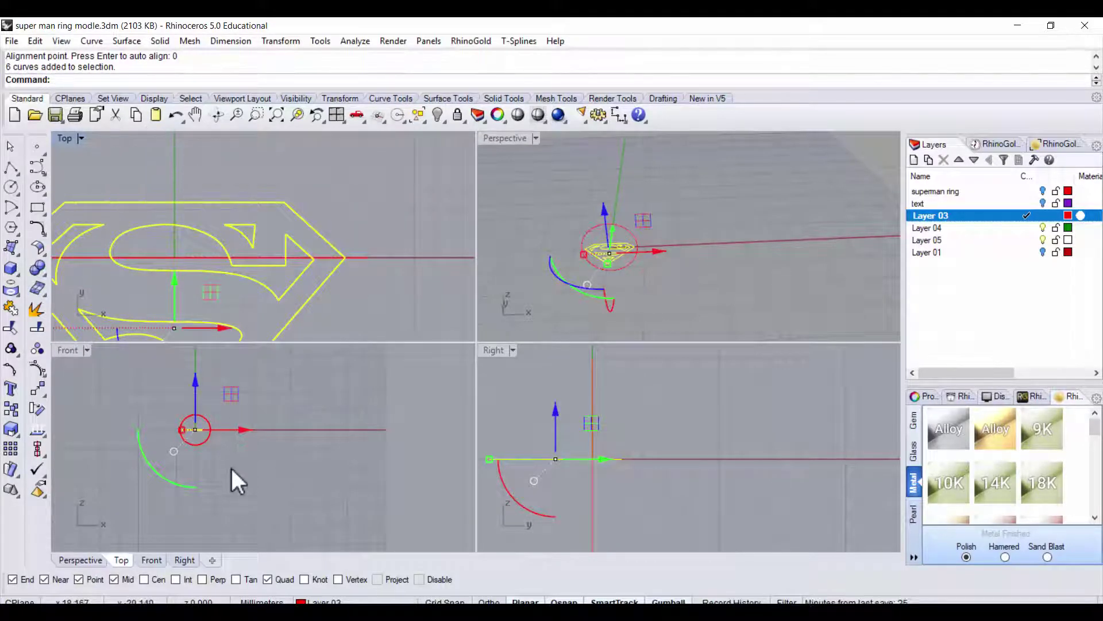
right_drag(240, 419, 227, 450)
scroll(243, 443, up, 3)
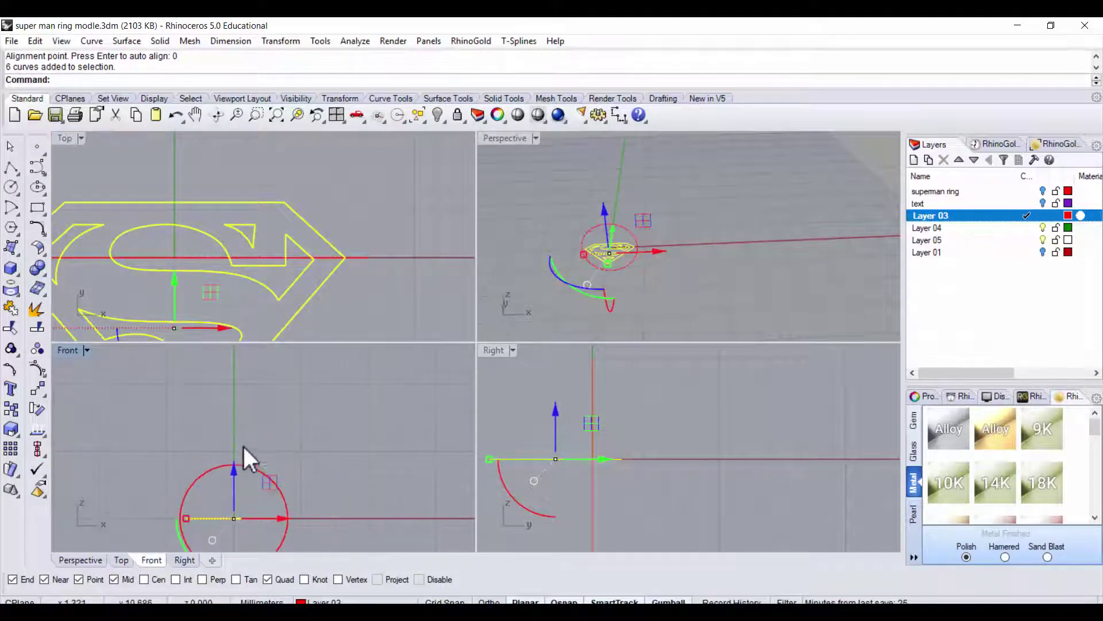
drag(236, 468, 254, 383)
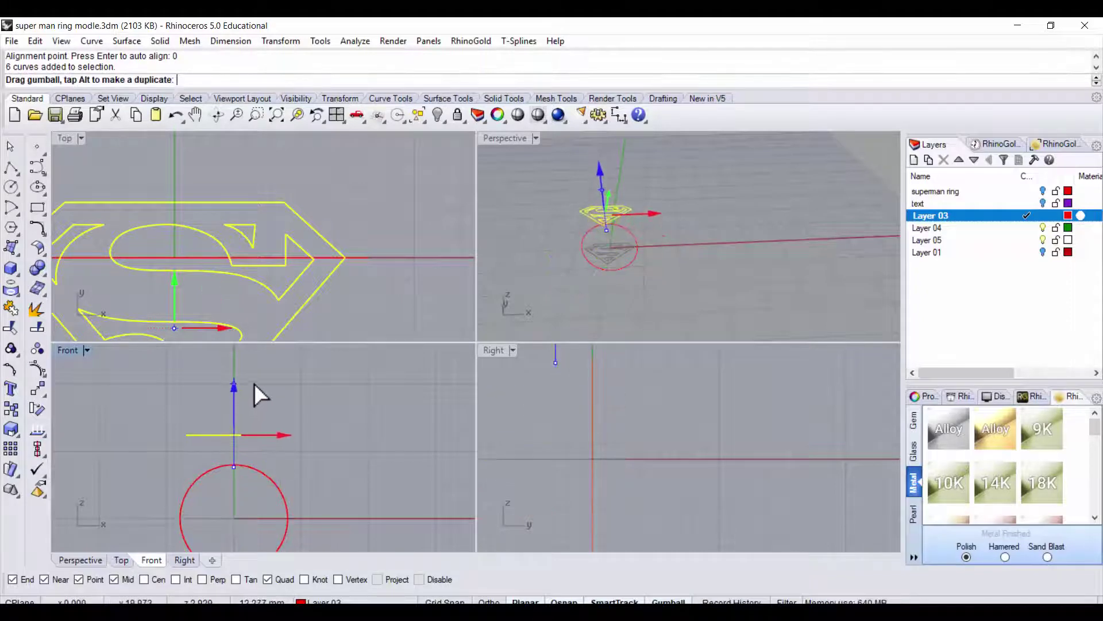
key(Escape)
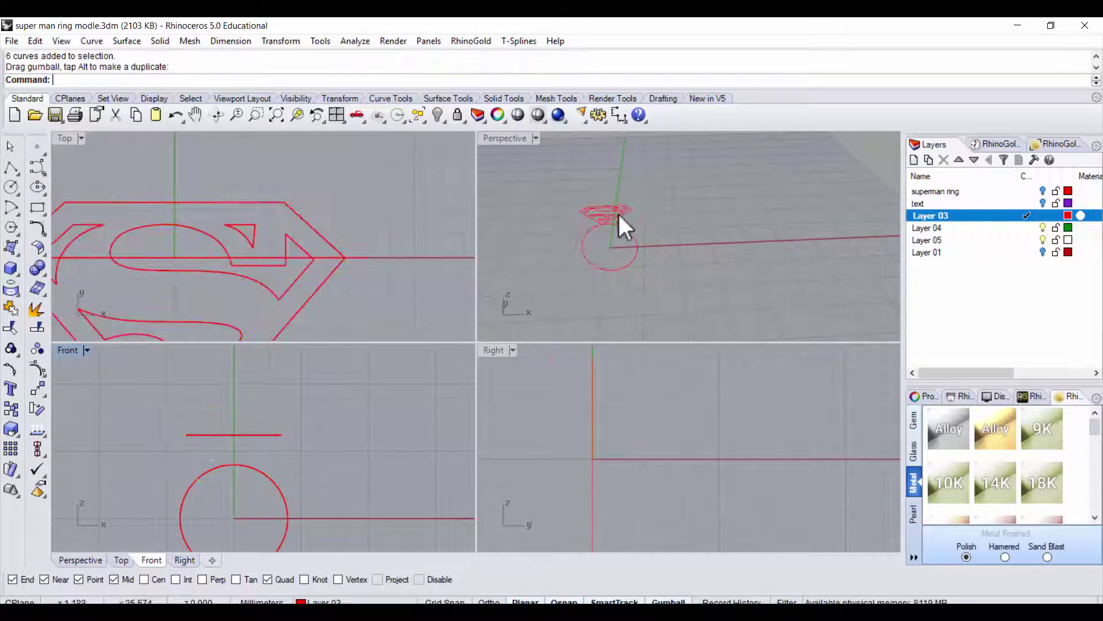
- Check the logo height in Perspective and delete the stray curve
click(657, 200)
right_drag(658, 202, 489, 122)
double_click(503, 139)
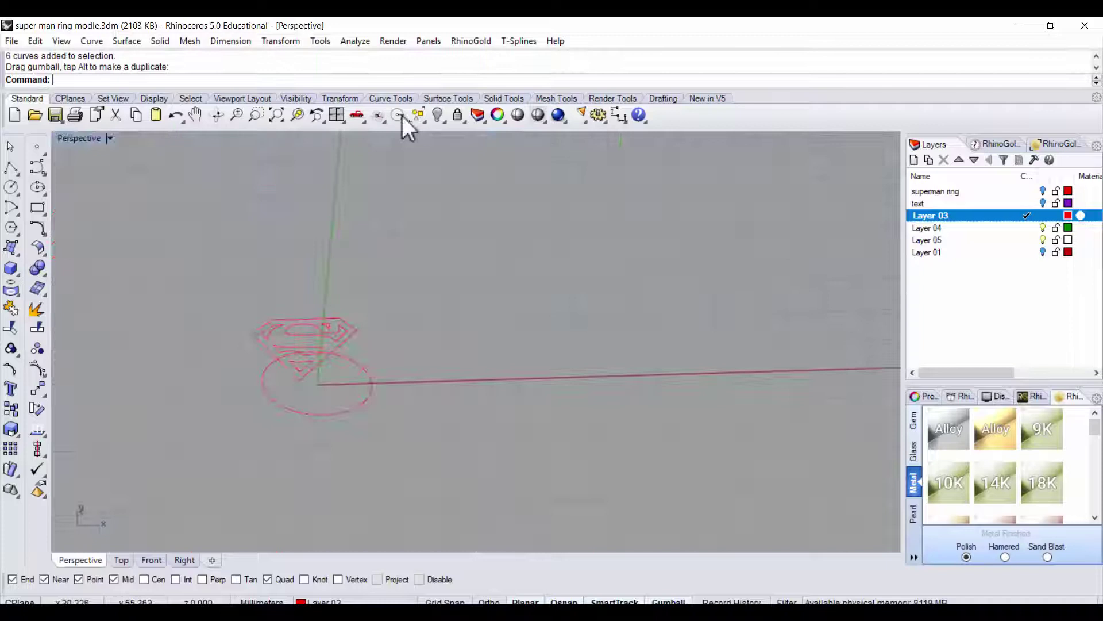
mouse_move(337, 352)
right_down()
mouse_move(369, 295)
mouse_move(363, 284)
mouse_move(480, 266)
mouse_move(372, 276)
mouse_move(345, 315)
mouse_move(703, 336)
mouse_move(724, 356)
mouse_move(547, 266)
mouse_move(628, 350)
right_up()
key(Delete)
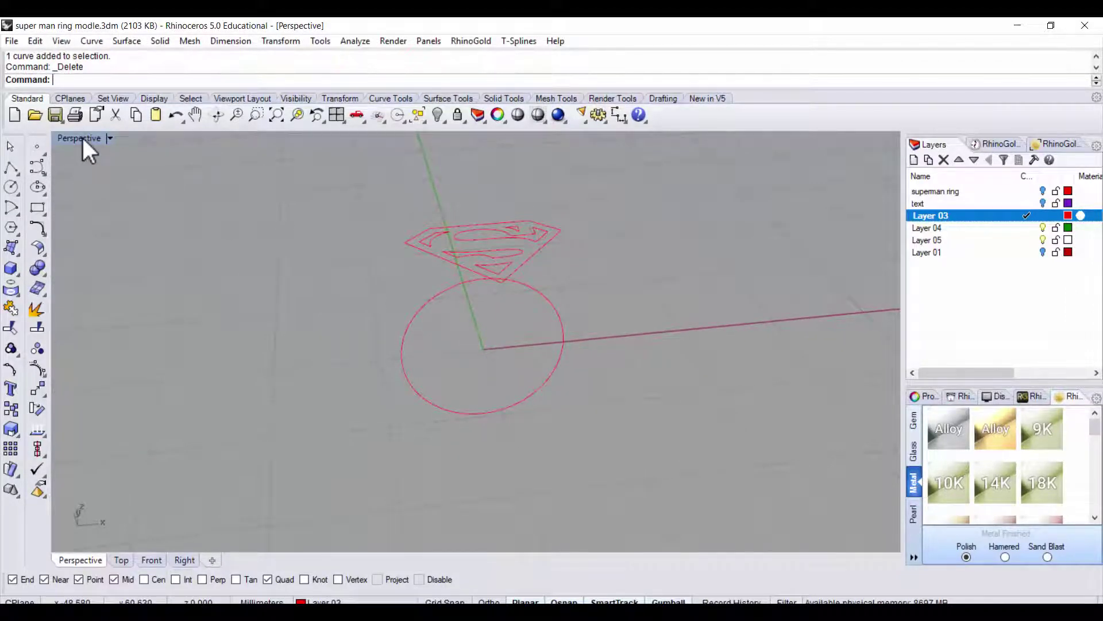
double_click(82, 138)
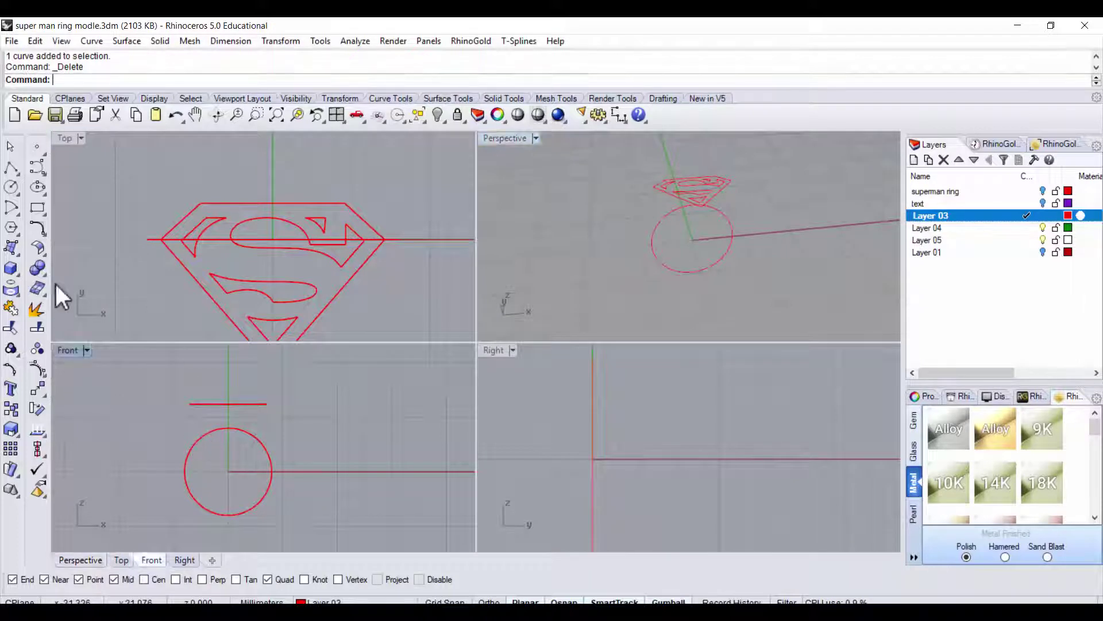
- In Front view, draw an origin-centred half-circle arc spanning left to right beneath the ring circle
double_click(67, 350)
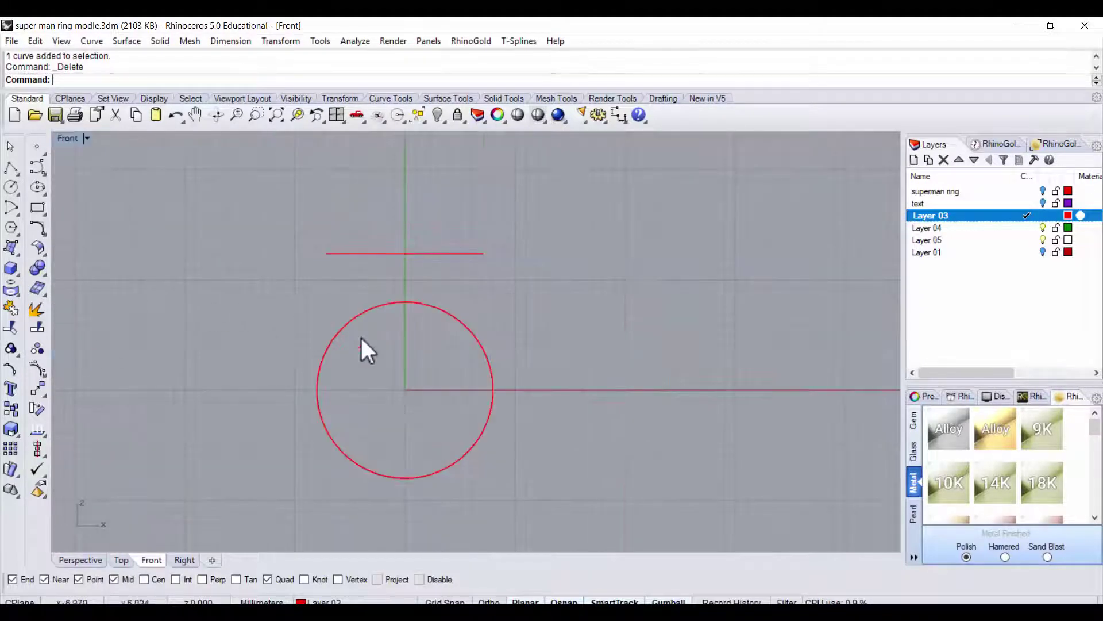
click(11, 206)
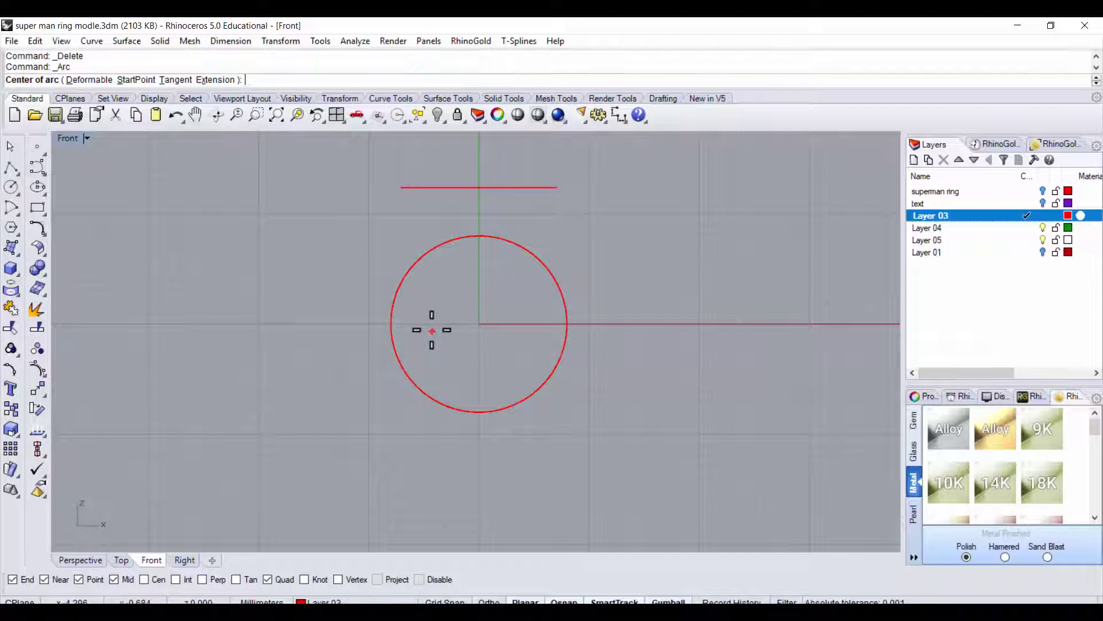
text(0)
key(Return)
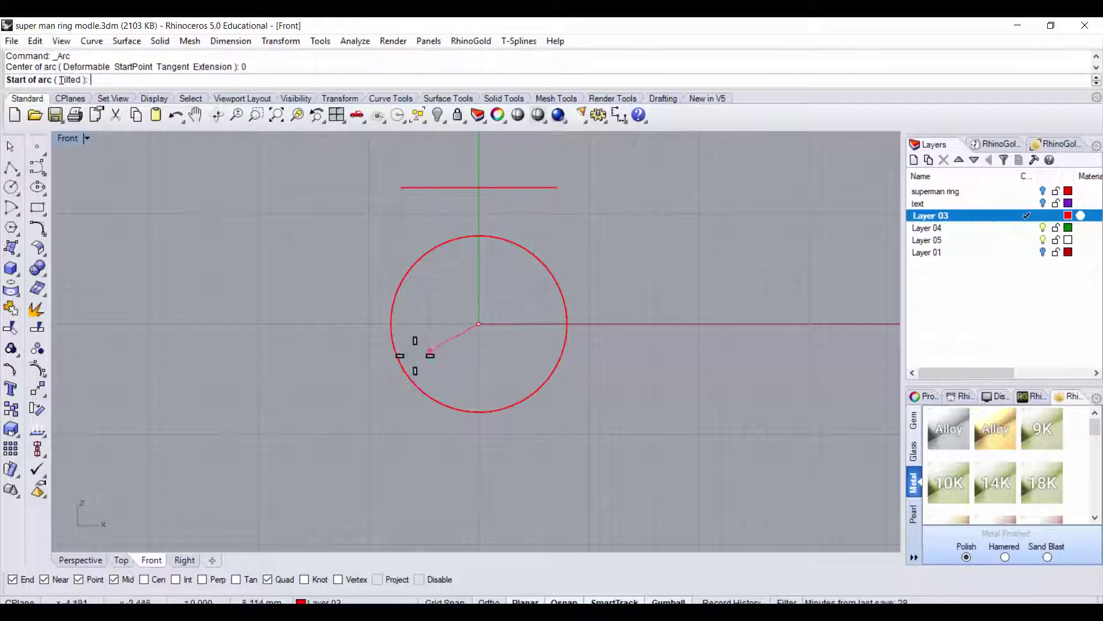
scroll(394, 339, up, 3)
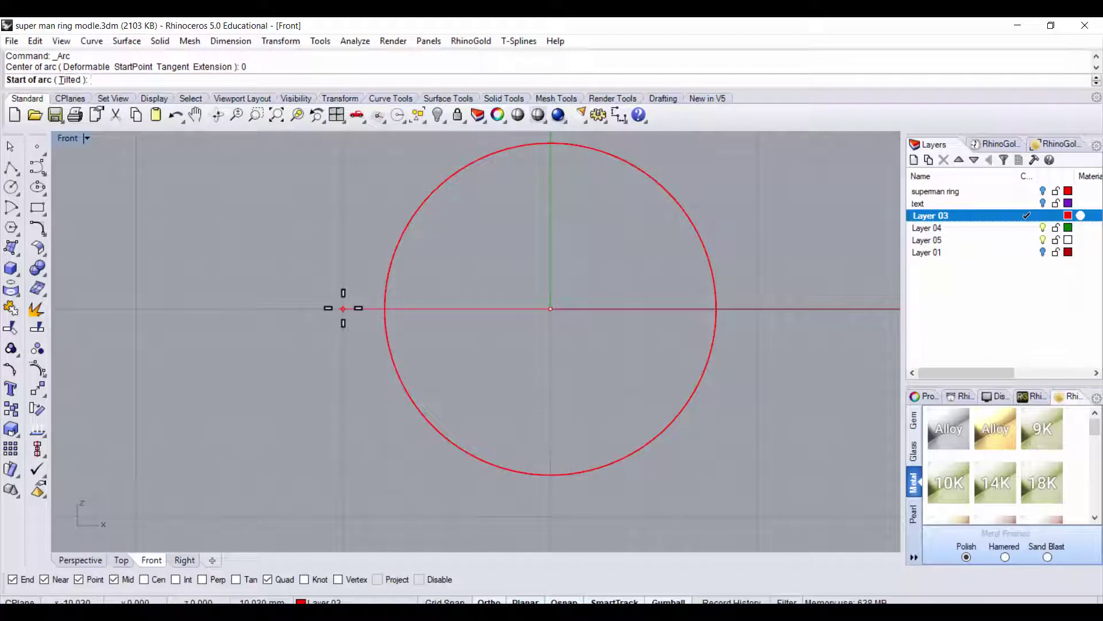
click(343, 308)
click(758, 308)
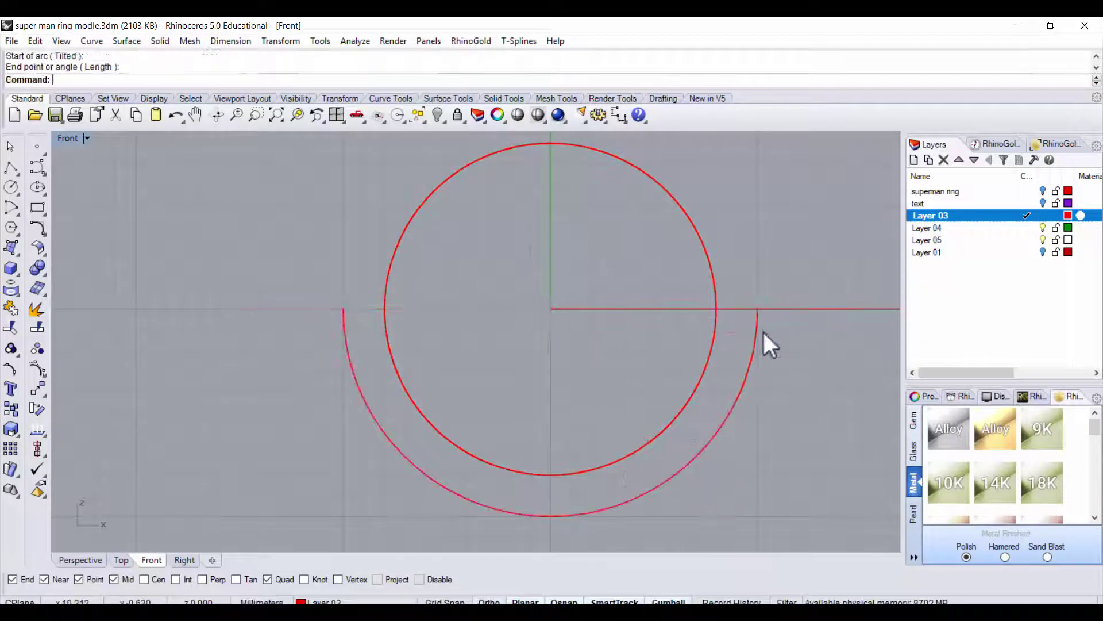
scroll(770, 354, down, 3)
right_drag(778, 365, 633, 372)
scroll(508, 298, down, 3)
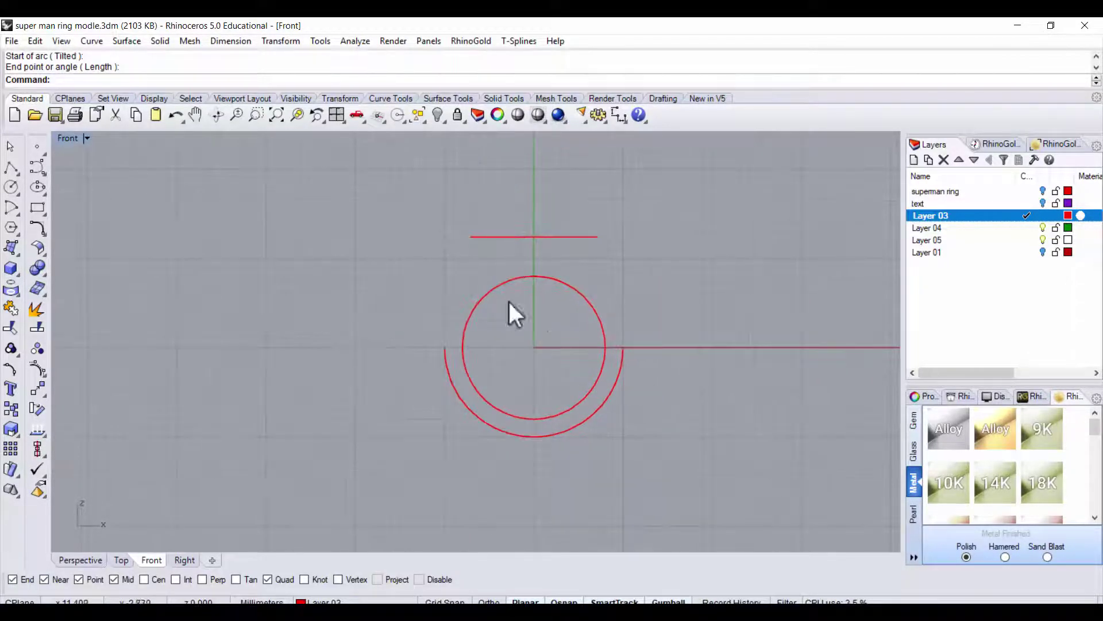
scroll(596, 361, up, 1)
scroll(595, 360, up, 1)
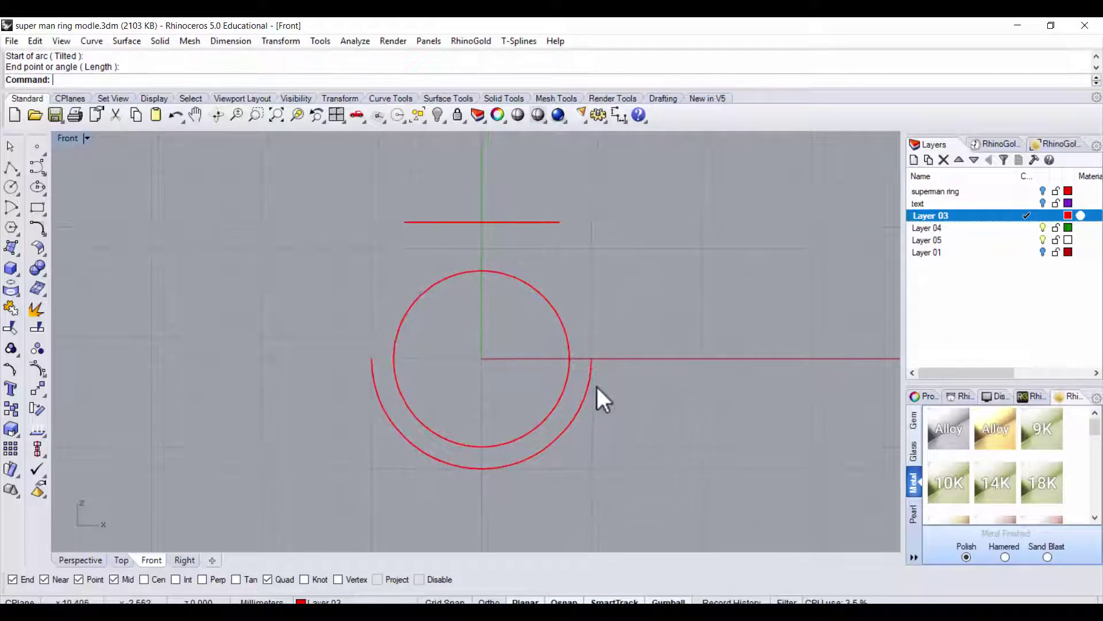
right_drag(602, 372, 598, 387)
click(185, 41)
mouse_move(92, 41)
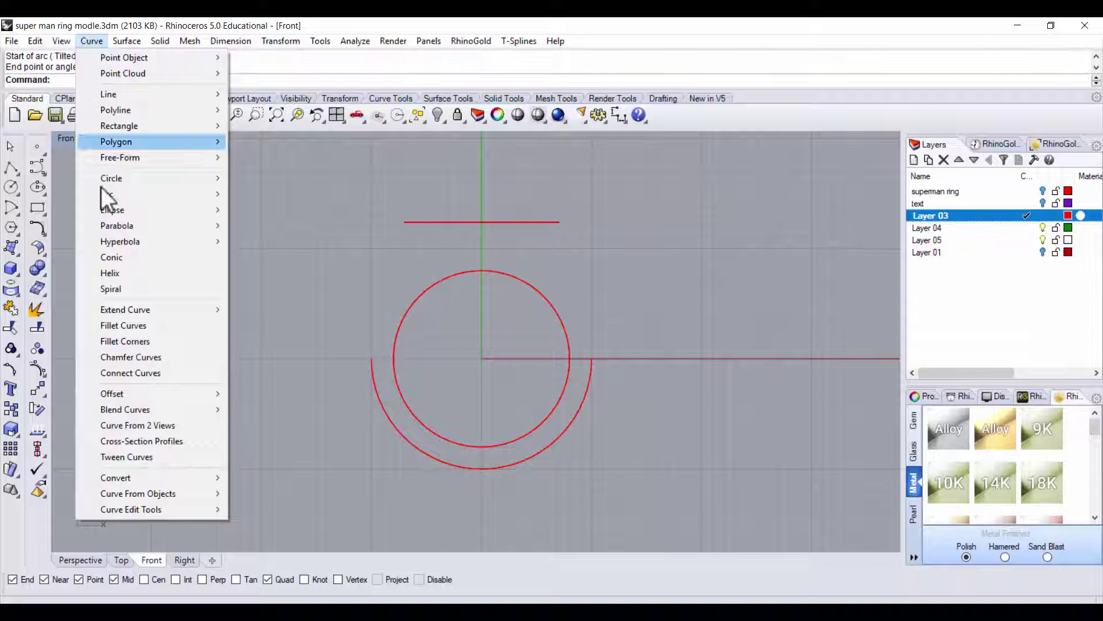
mouse_move(125, 310)
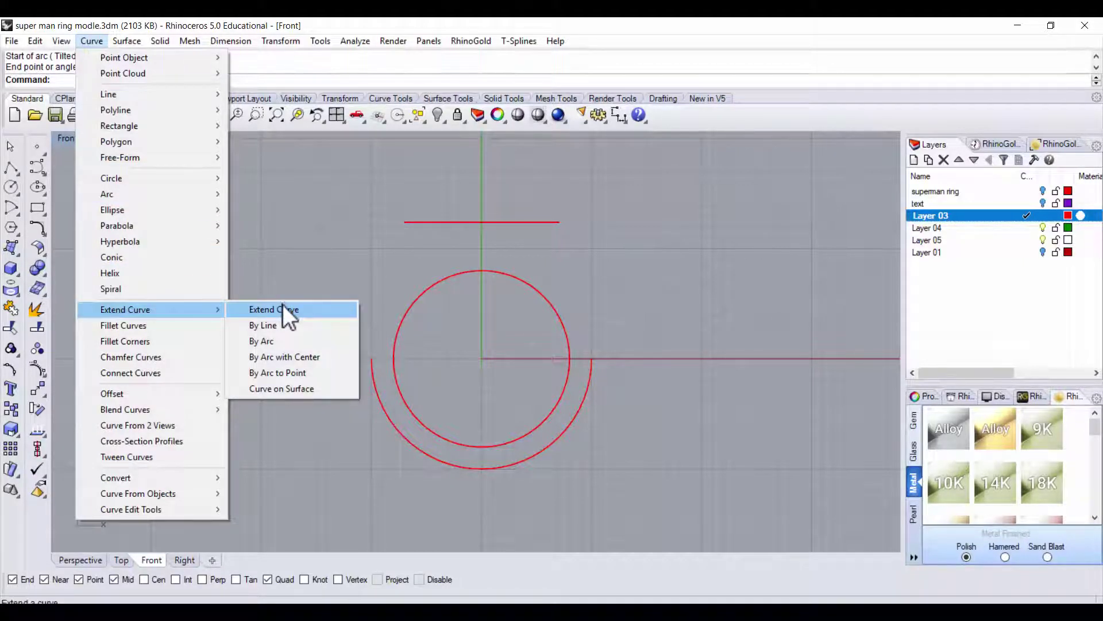
- Extend both ends of the outer arc up to the logo line's left and right ends
click(277, 373)
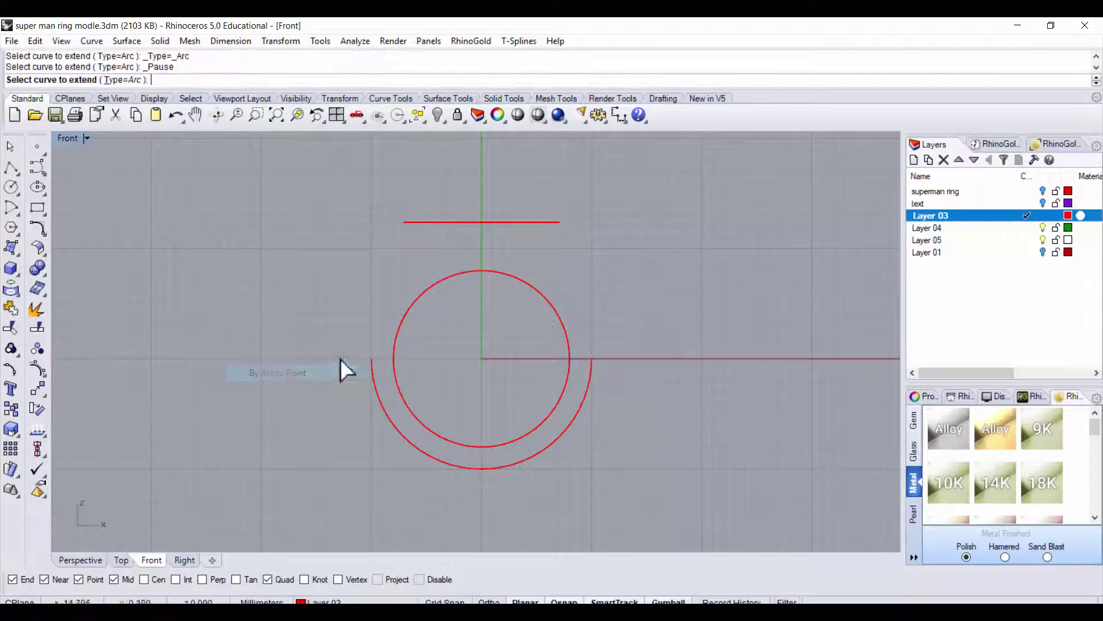
click(371, 367)
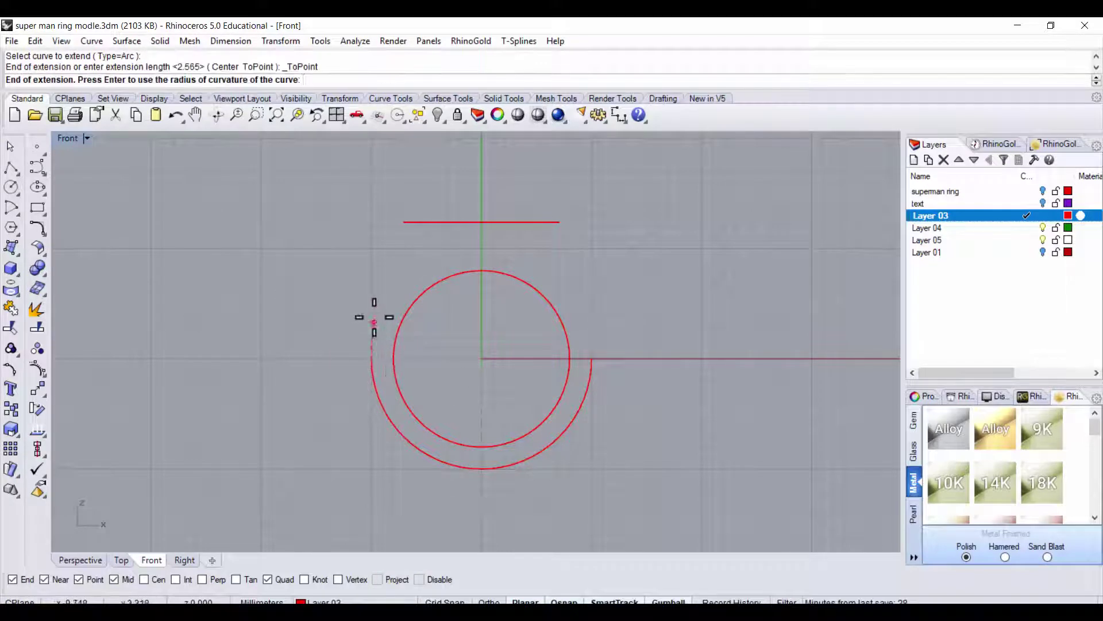
click(403, 223)
key(Return)
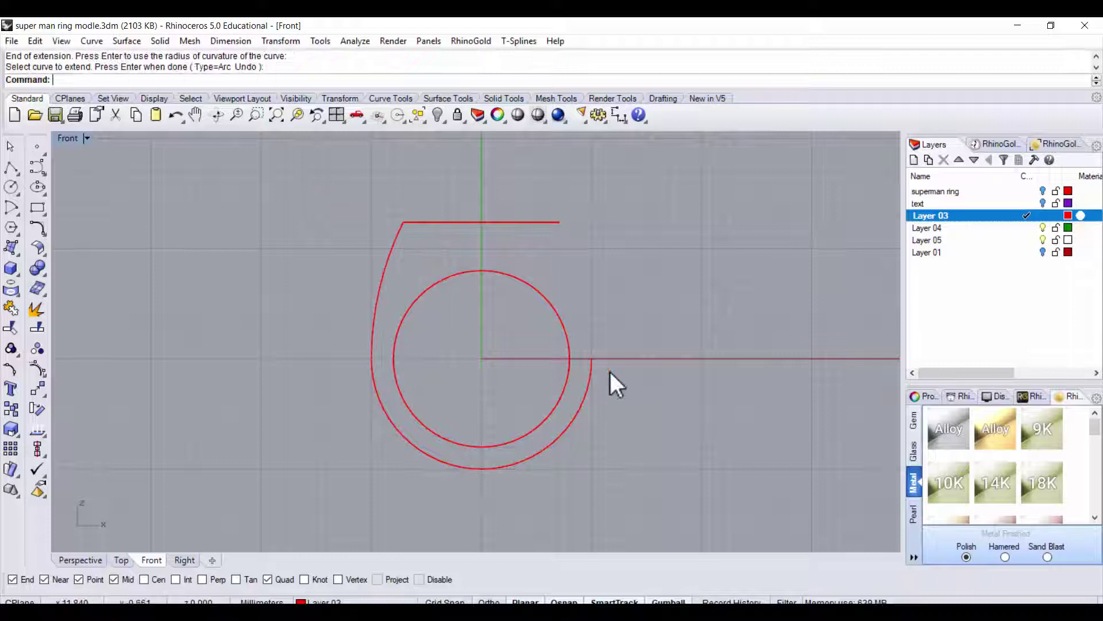
click(591, 371)
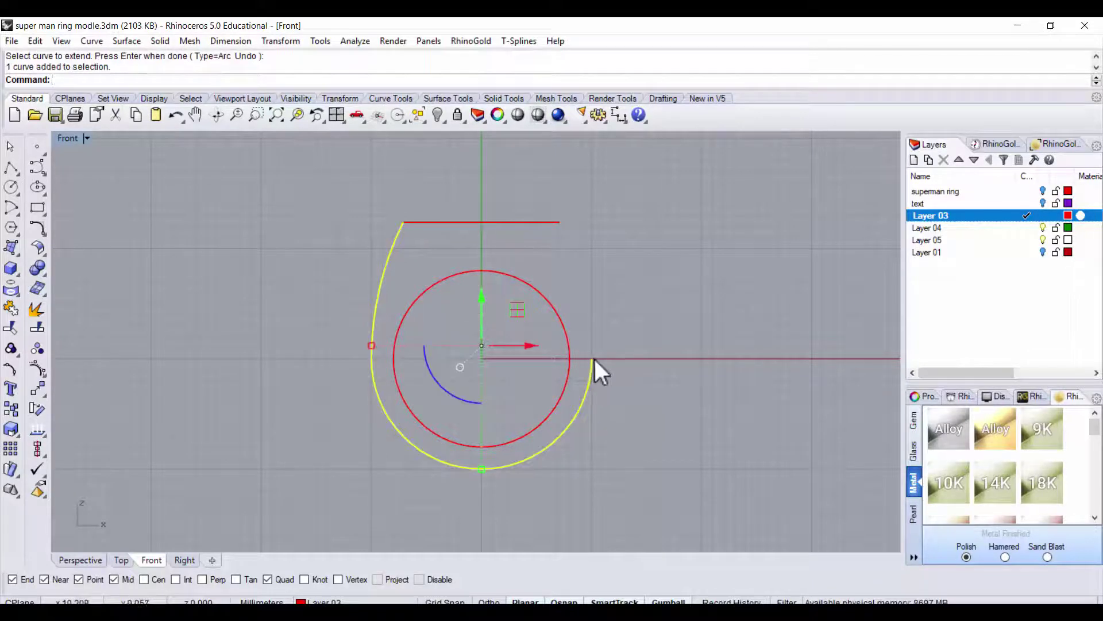
key(Return)
key(Return)
click(592, 363)
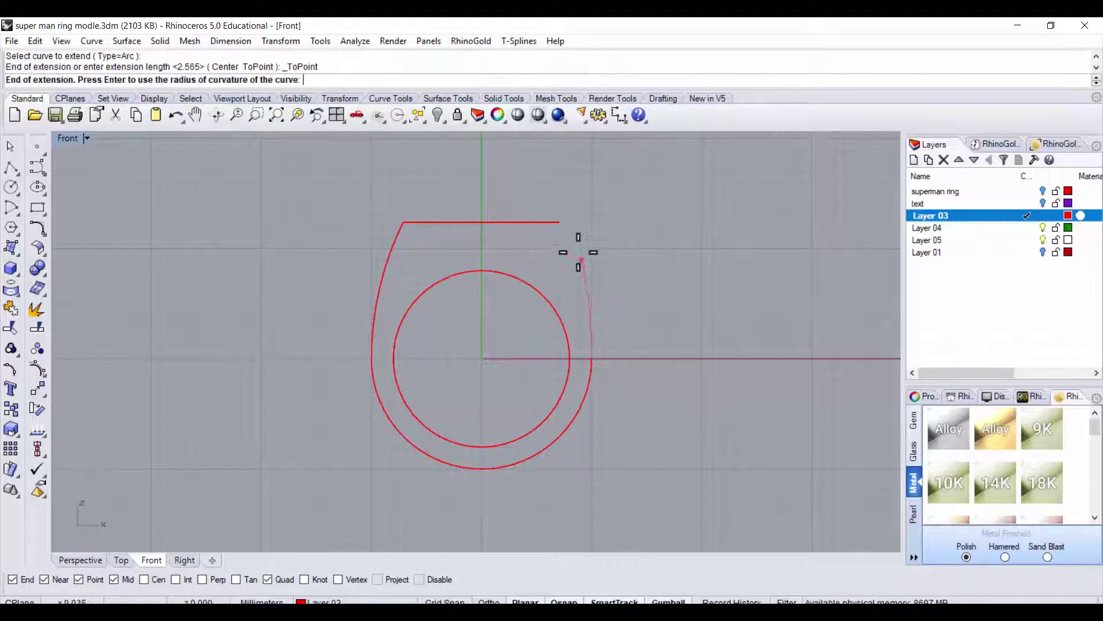
click(560, 222)
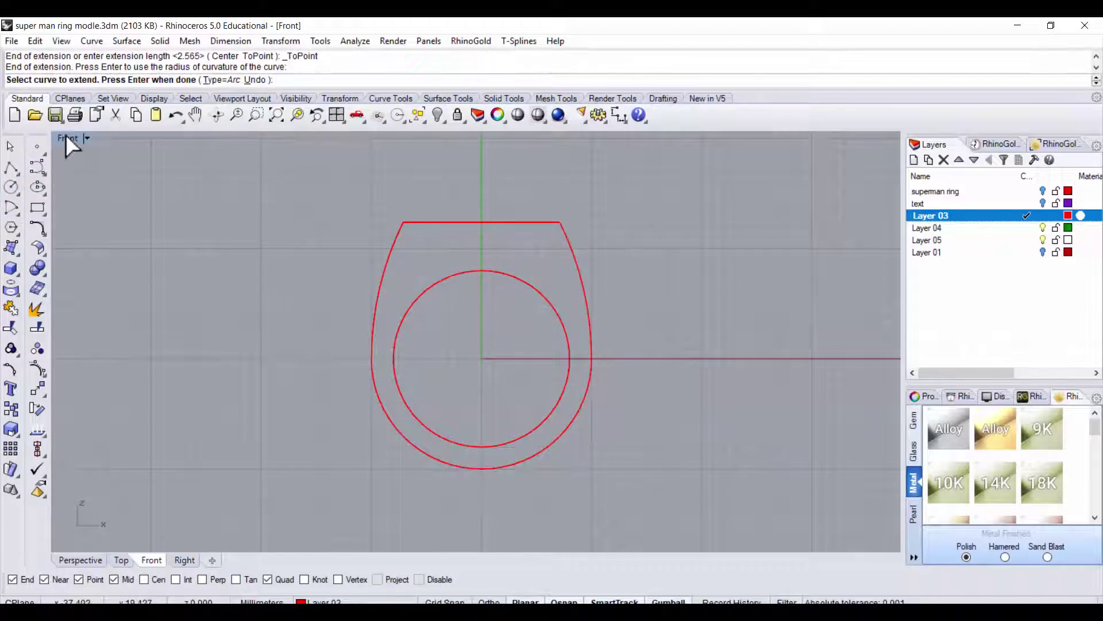
- In Perspective view, extend the ring's side curve up to the top plate
key(ctrl+F4)
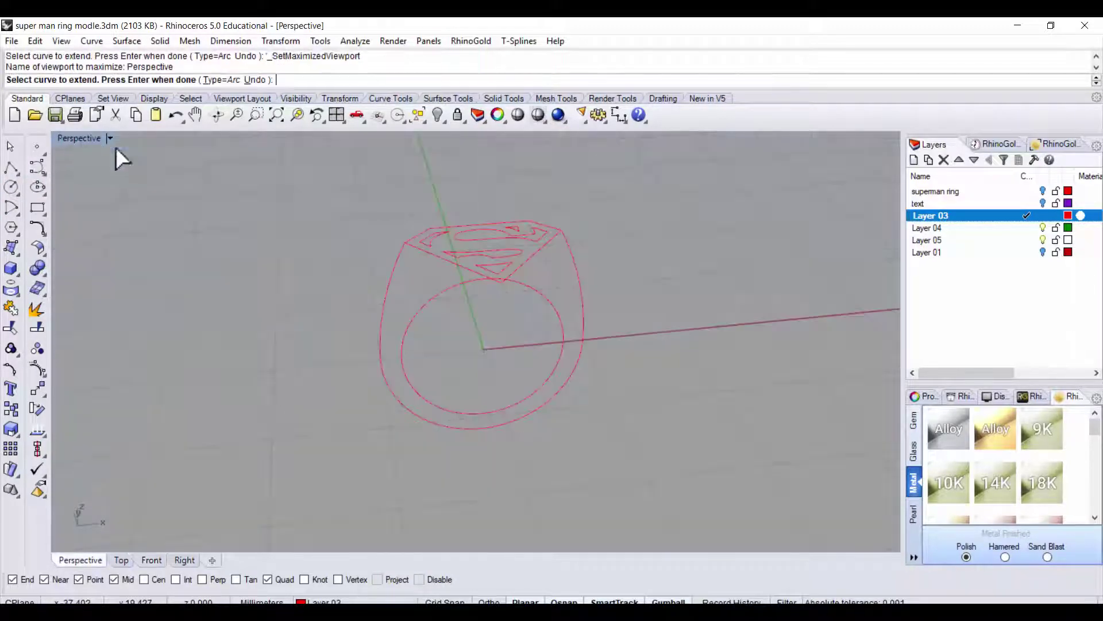
mouse_move(522, 262)
right_down()
mouse_move(650, 301)
mouse_move(347, 256)
mouse_move(648, 246)
mouse_move(536, 259)
mouse_move(642, 270)
mouse_move(584, 273)
mouse_move(635, 323)
mouse_move(593, 260)
right_up()
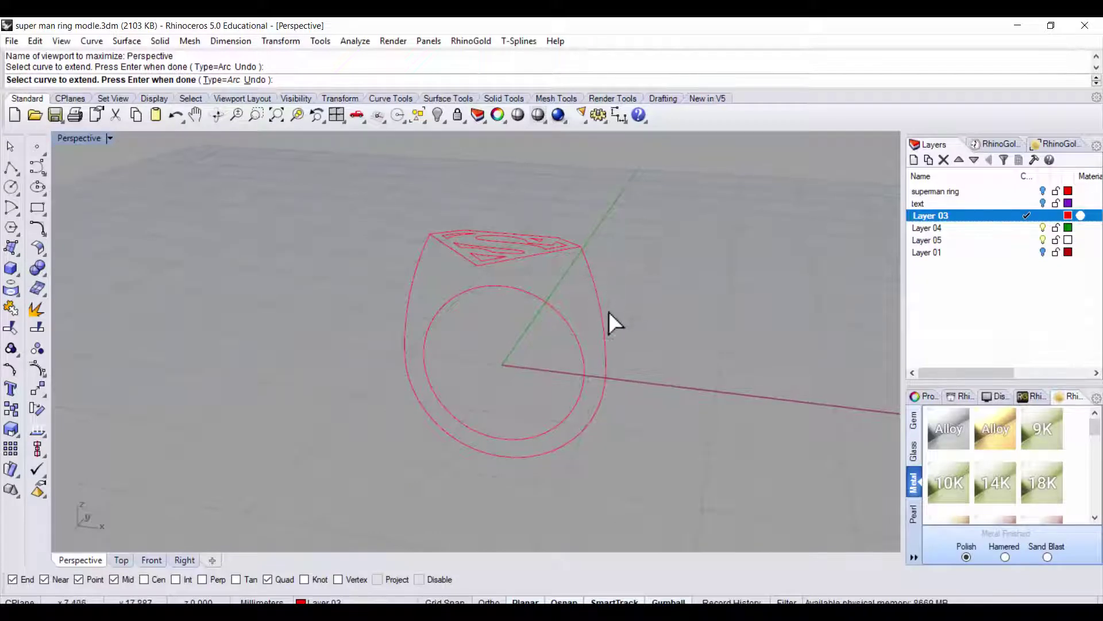
mouse_move(405, 285)
right_down()
mouse_move(524, 402)
mouse_move(551, 446)
mouse_move(557, 401)
mouse_move(538, 363)
mouse_move(456, 360)
right_up()
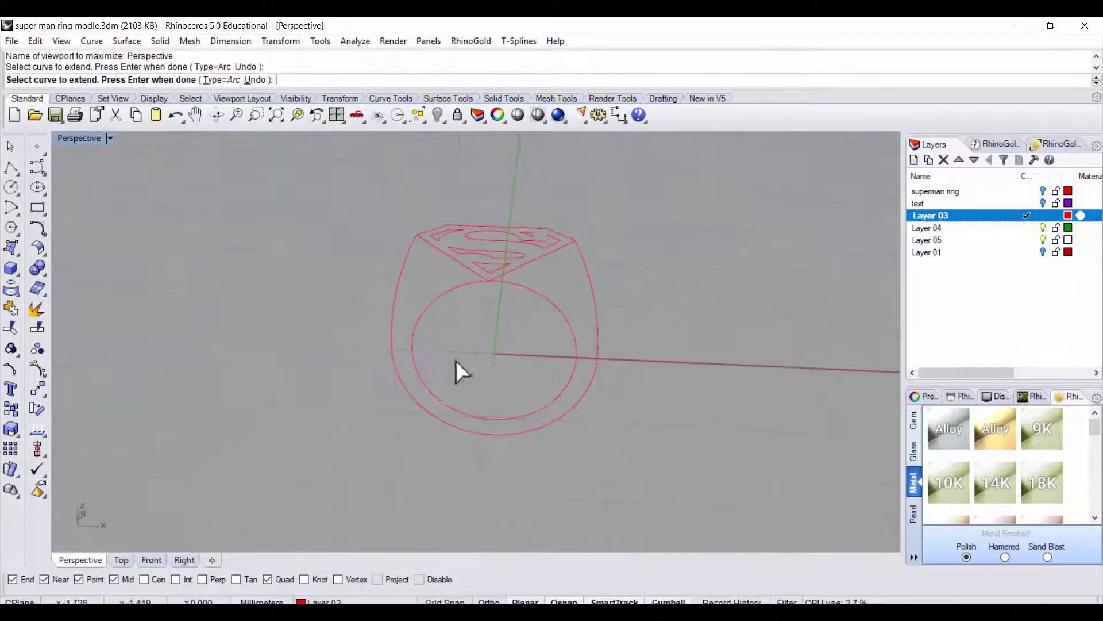
scroll(626, 353, up, 3)
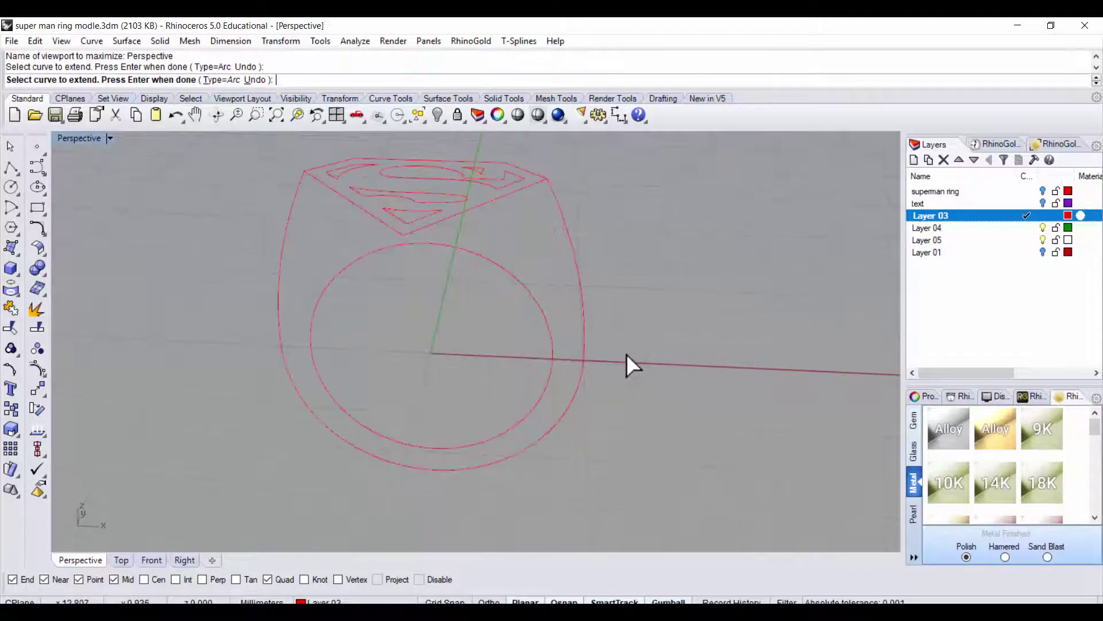
mouse_move(626, 353)
shift+right_down()
mouse_move(635, 341)
mouse_move(636, 353)
shift+right_up()
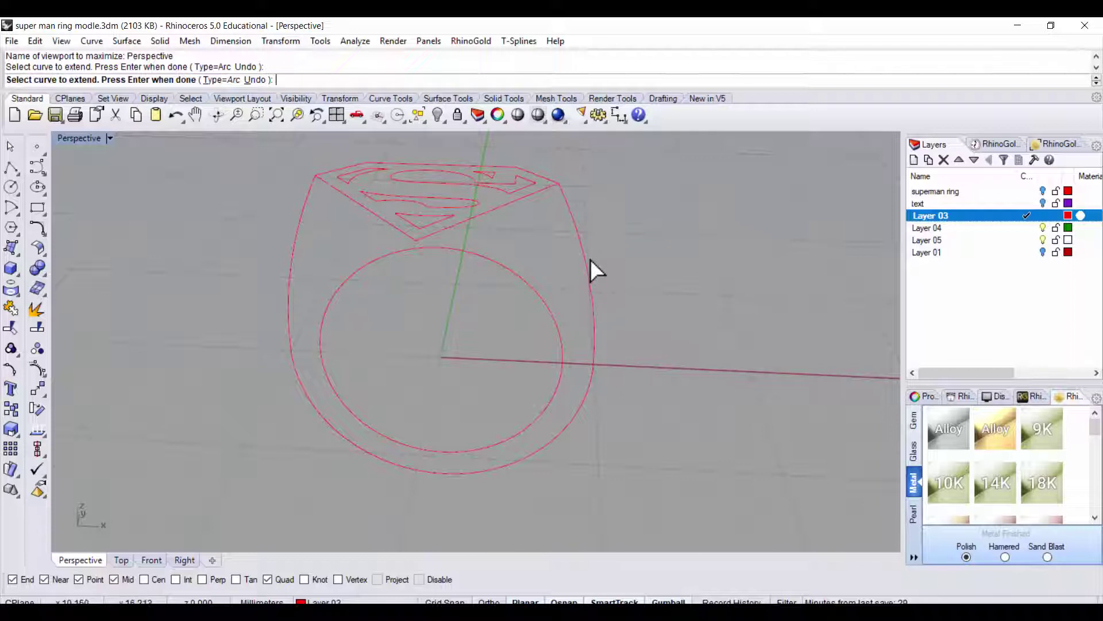
click(590, 258)
click(568, 221)
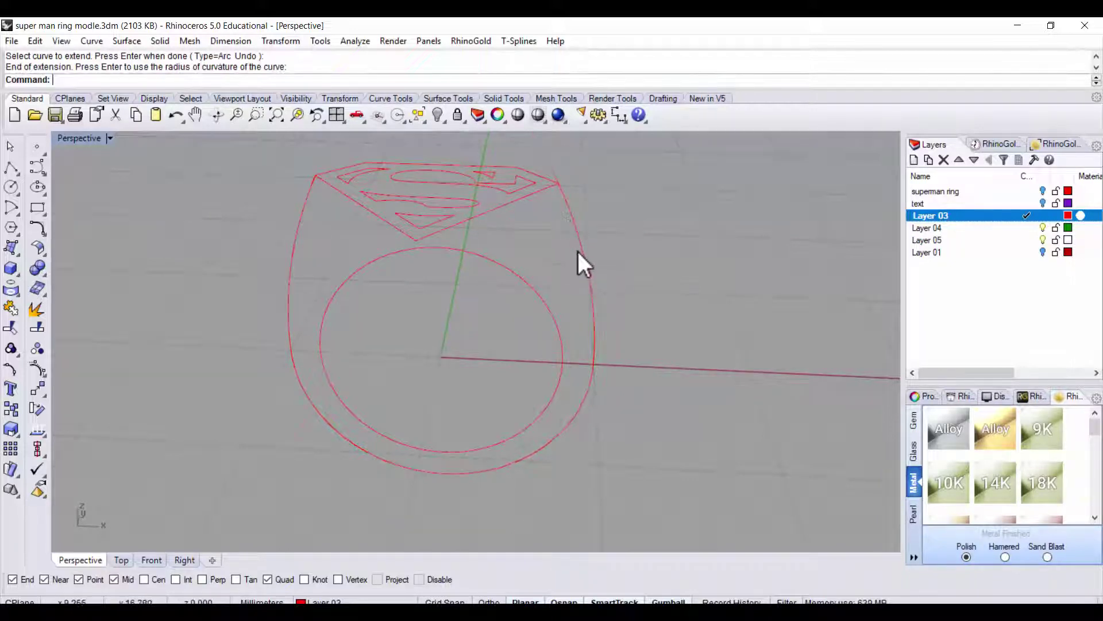
click(578, 252)
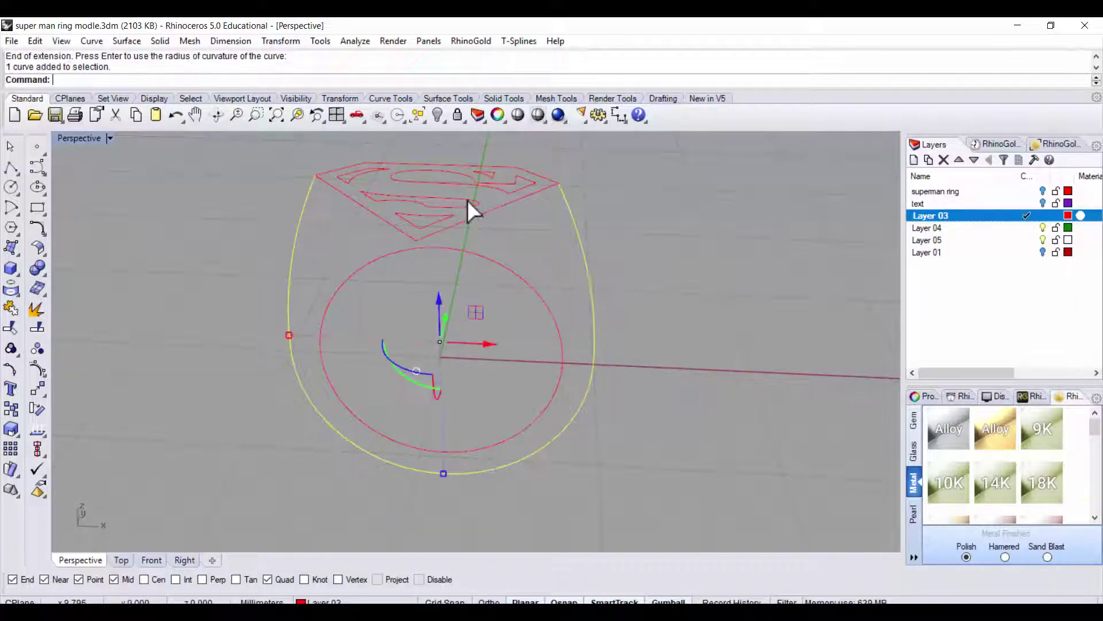
- Split the outer outline curve at its bottom point
click(37, 309)
click(110, 80)
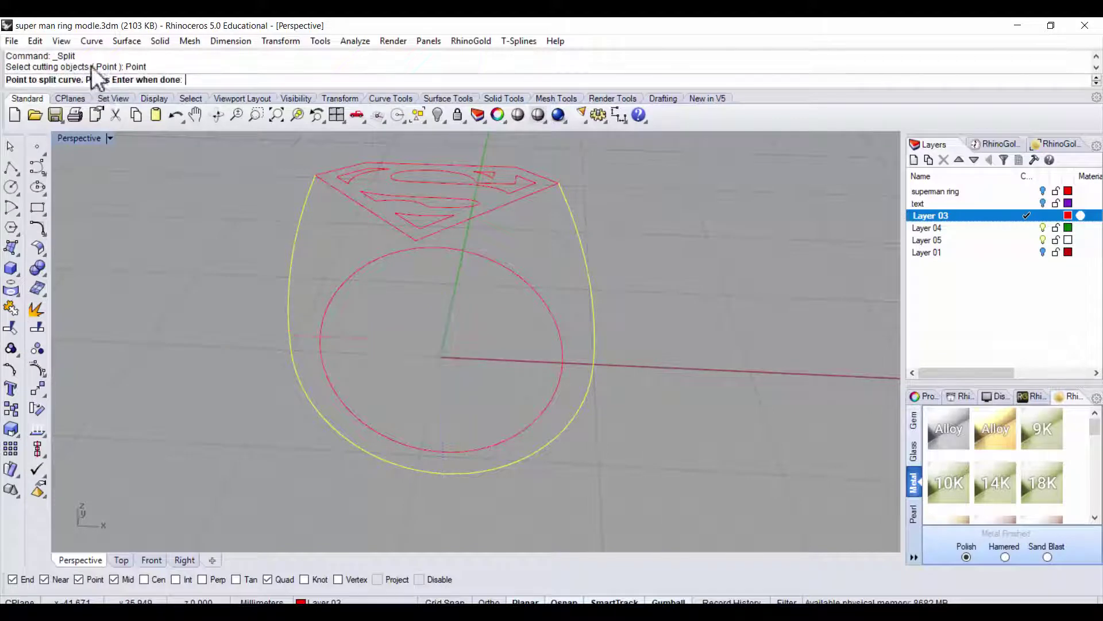
click(443, 473)
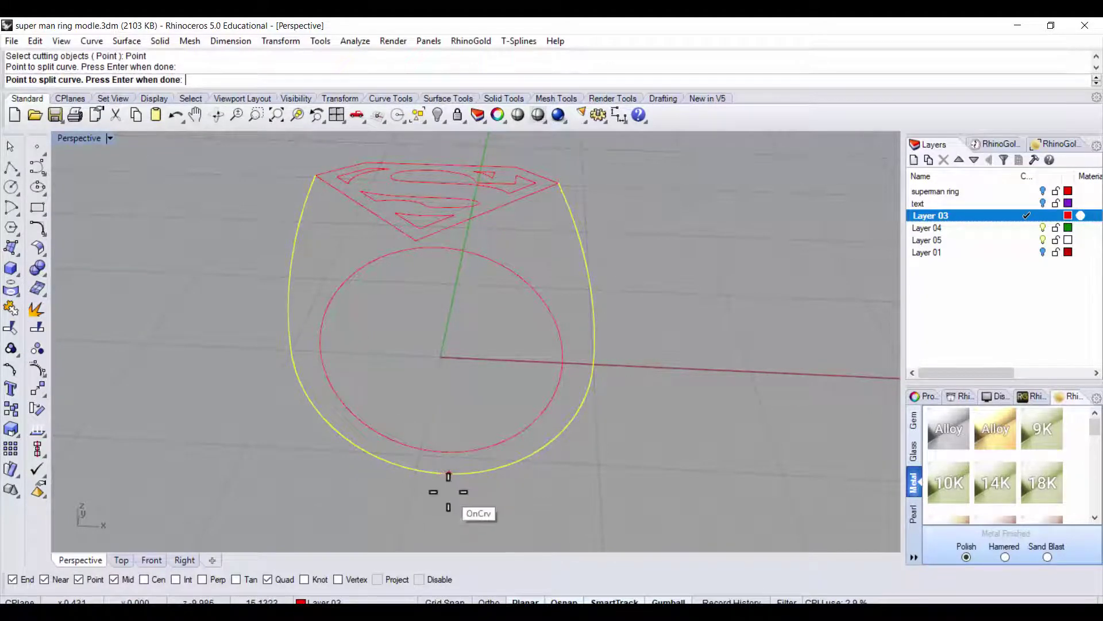
key(Return)
key(Escape)
- Verify the left and right outline halves and the top plate outline by selecting each
click(294, 368)
click(458, 473)
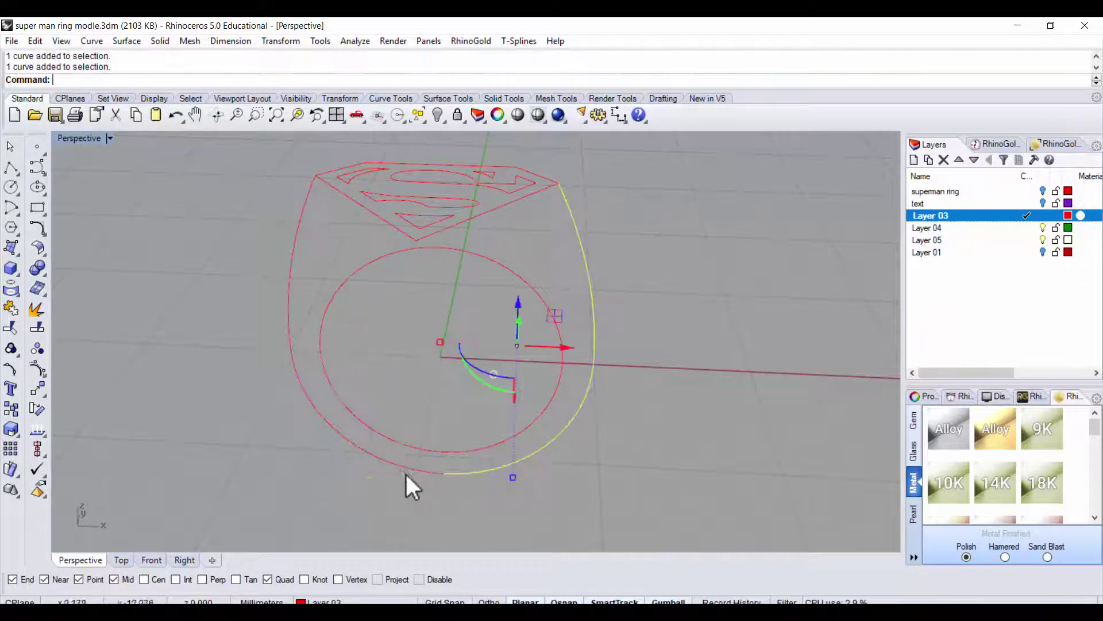
click(405, 470)
click(537, 469)
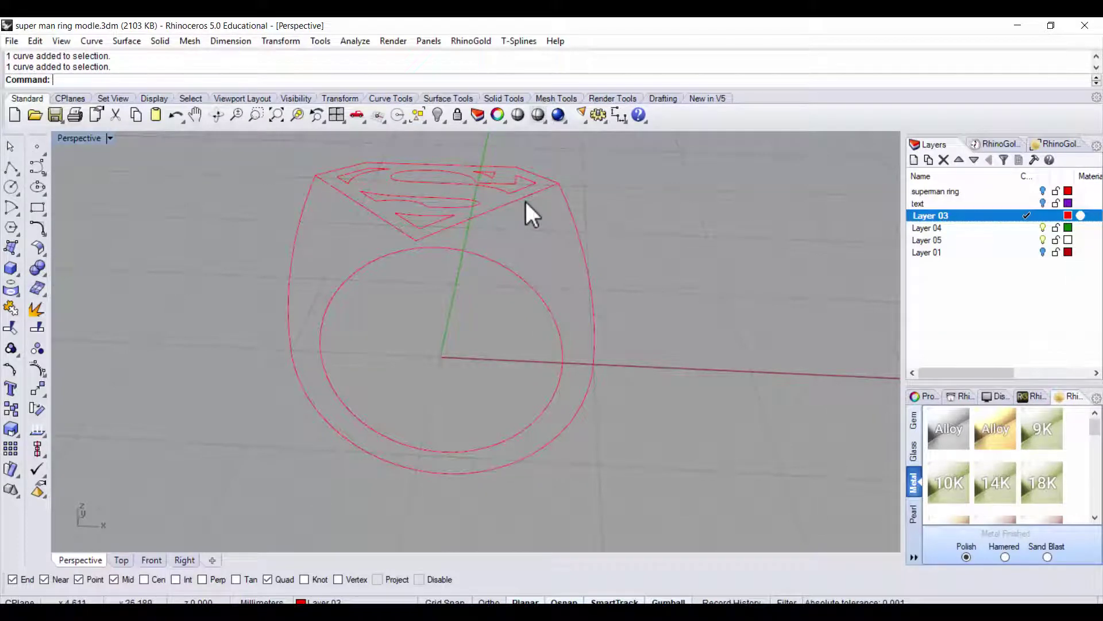
click(419, 165)
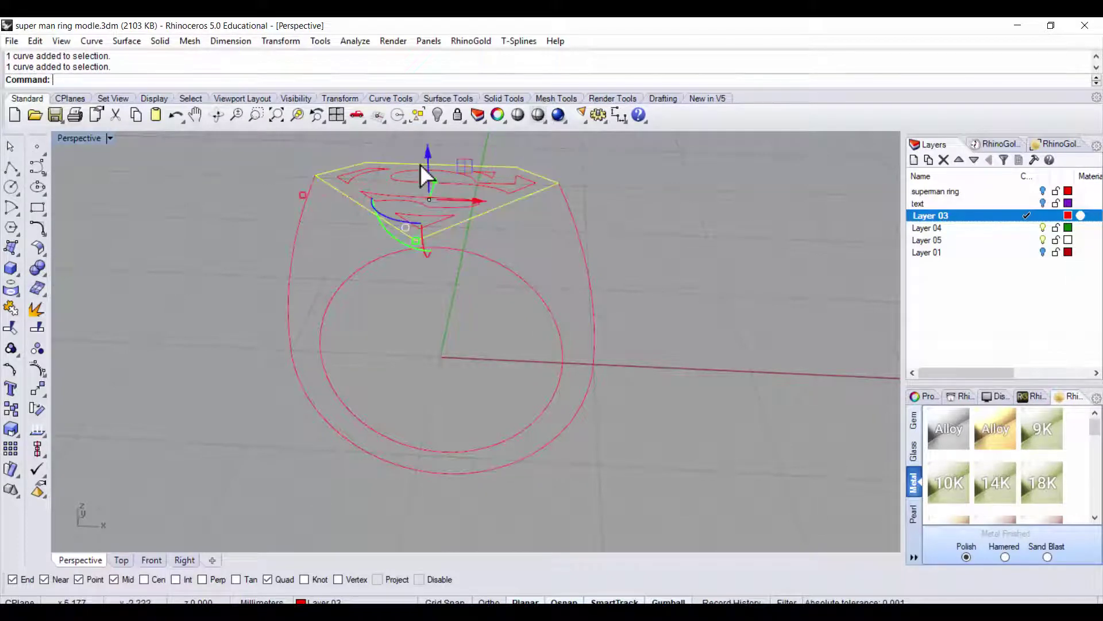
click(563, 200)
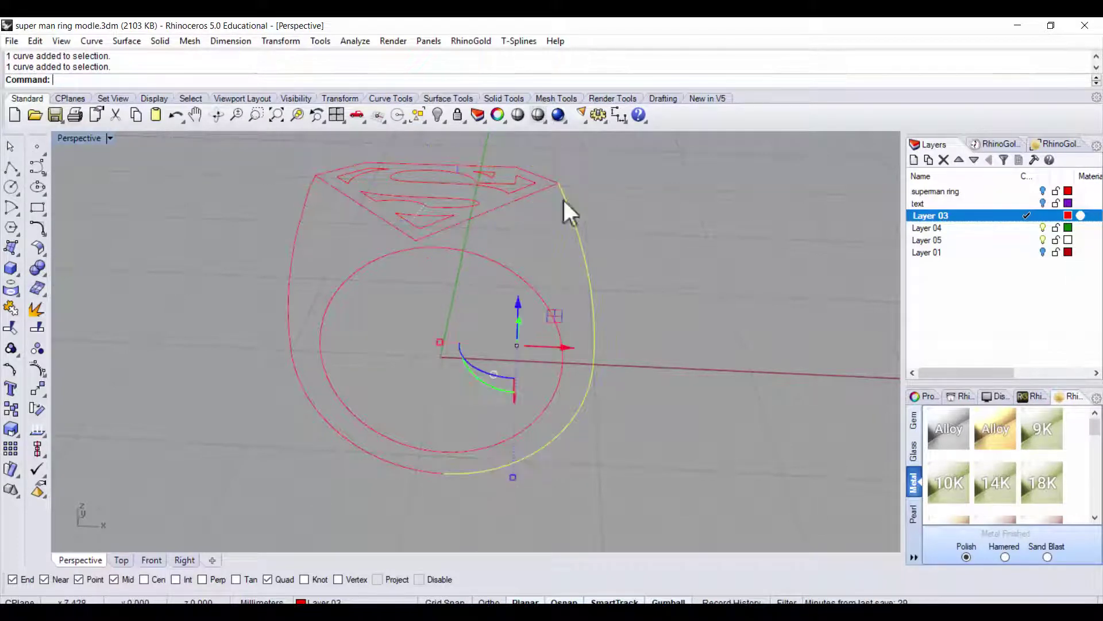
click(296, 240)
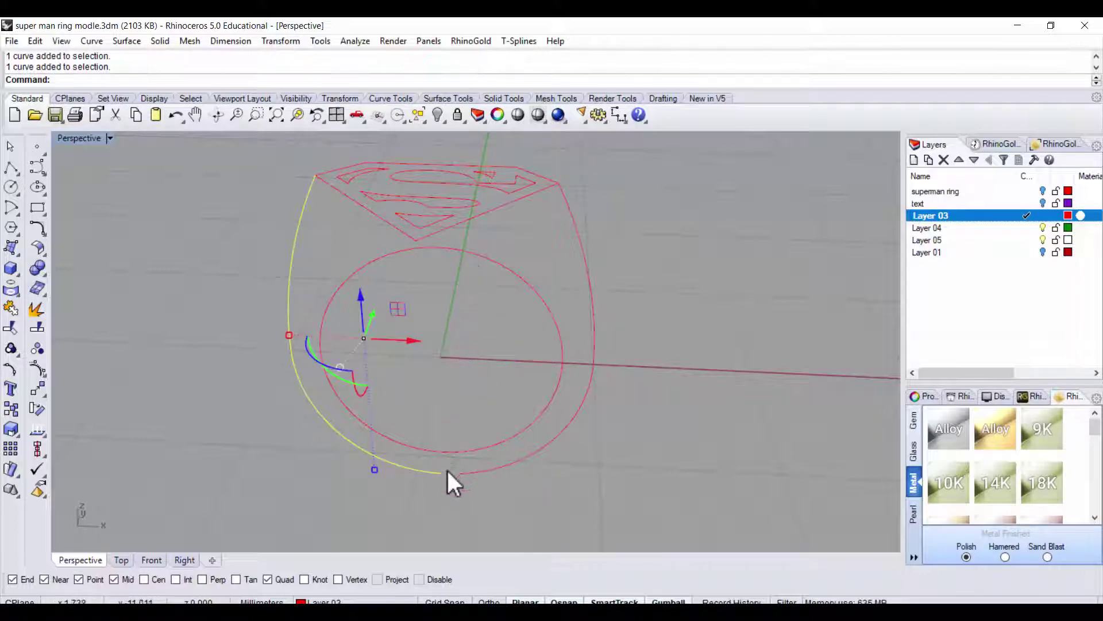
right_drag(529, 374, 627, 266)
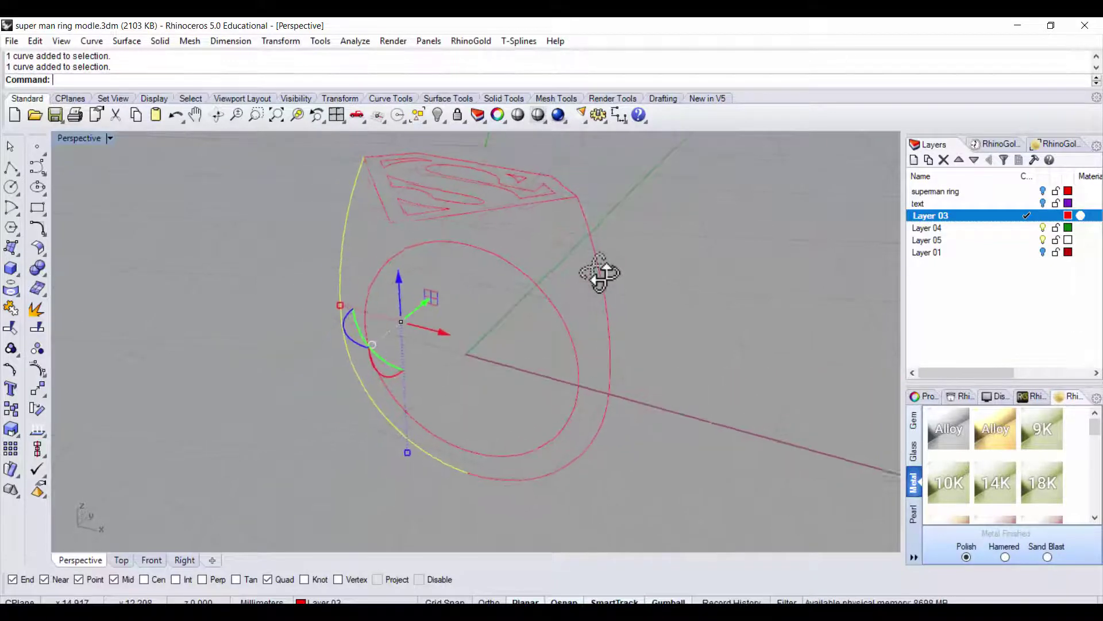
key(Escape)
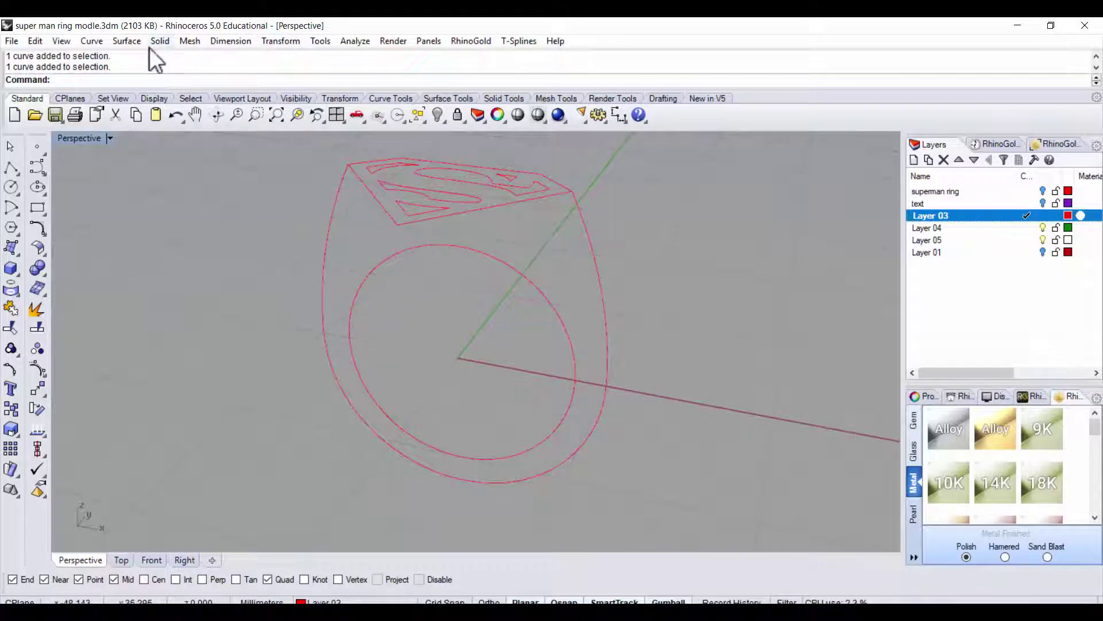
click(127, 41)
click(159, 105)
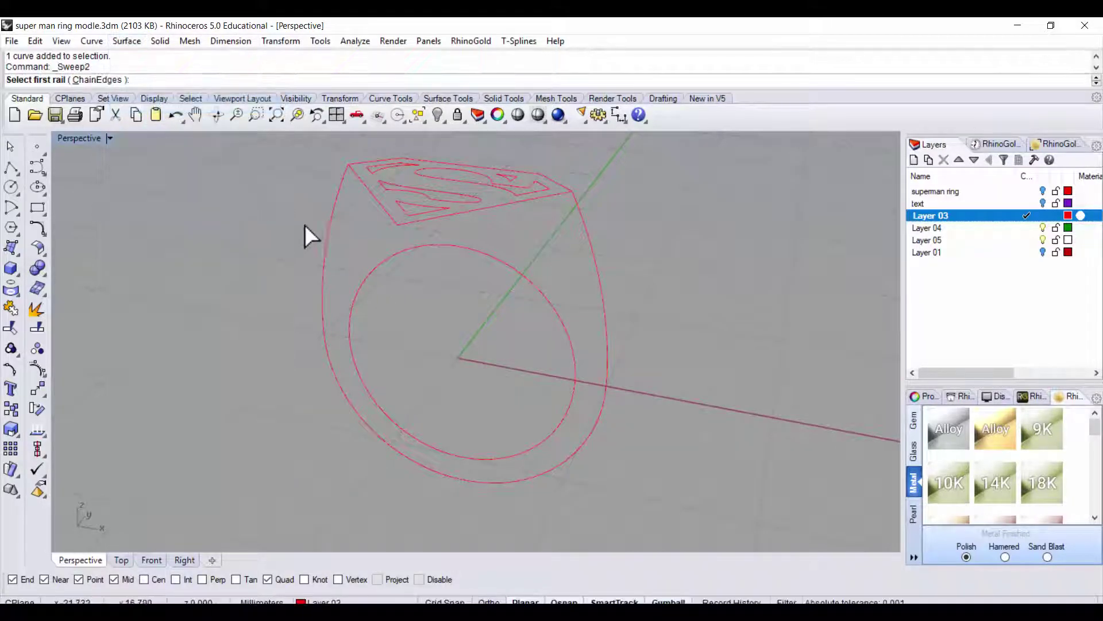
click(333, 214)
click(590, 245)
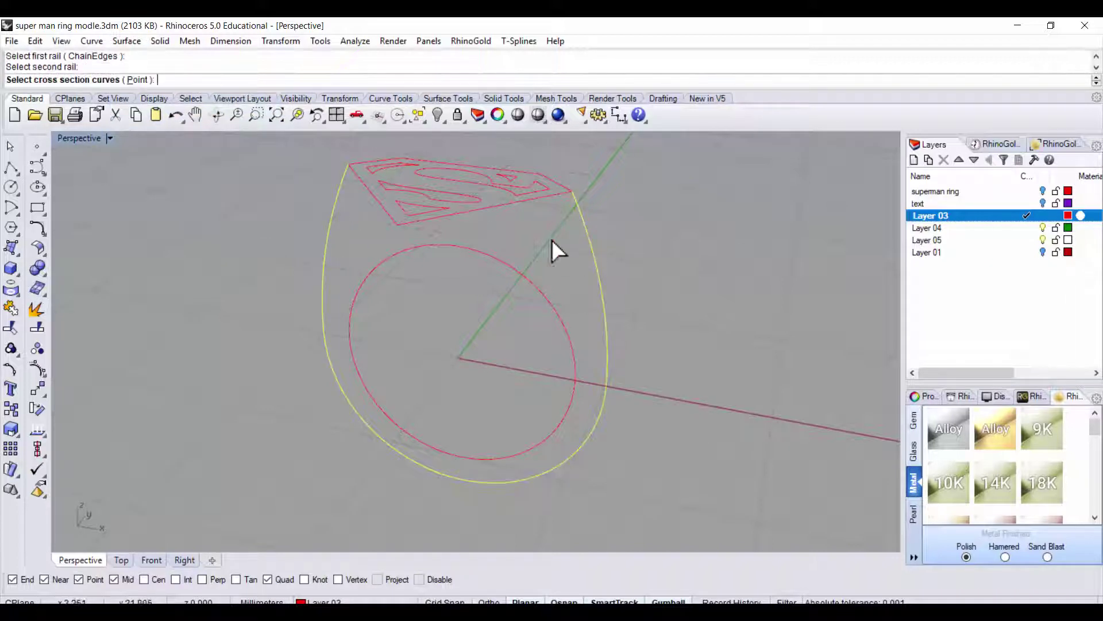
click(508, 206)
key(Return)
key(Return)
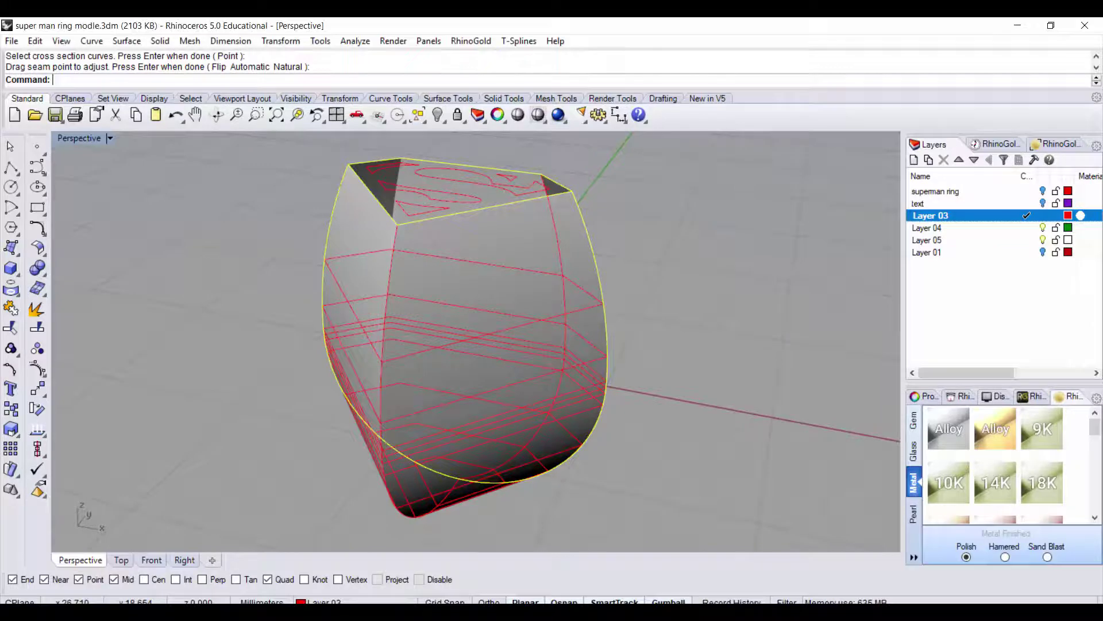
mouse_move(775, 348)
right_down()
mouse_move(557, 445)
mouse_move(401, 362)
mouse_move(598, 450)
mouse_move(529, 414)
mouse_move(587, 395)
mouse_move(551, 386)
mouse_move(515, 406)
mouse_move(340, 352)
right_up()
click(498, 393)
key(Delete)
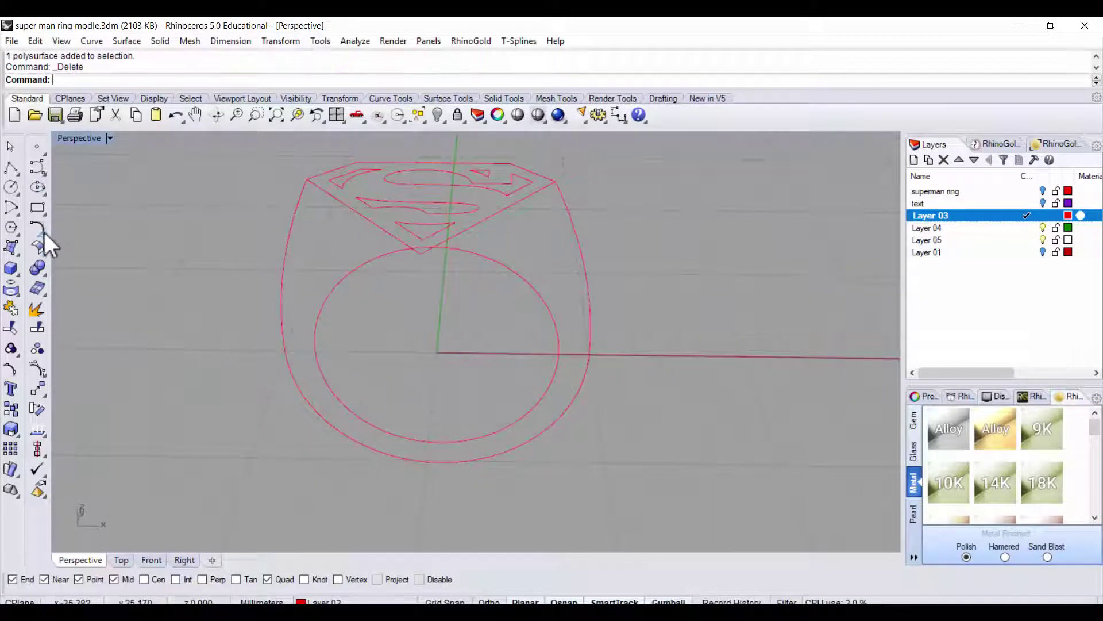
- Draw a diameter ellipse spanning the ring's left and right side curves at mid-height
click(37, 187)
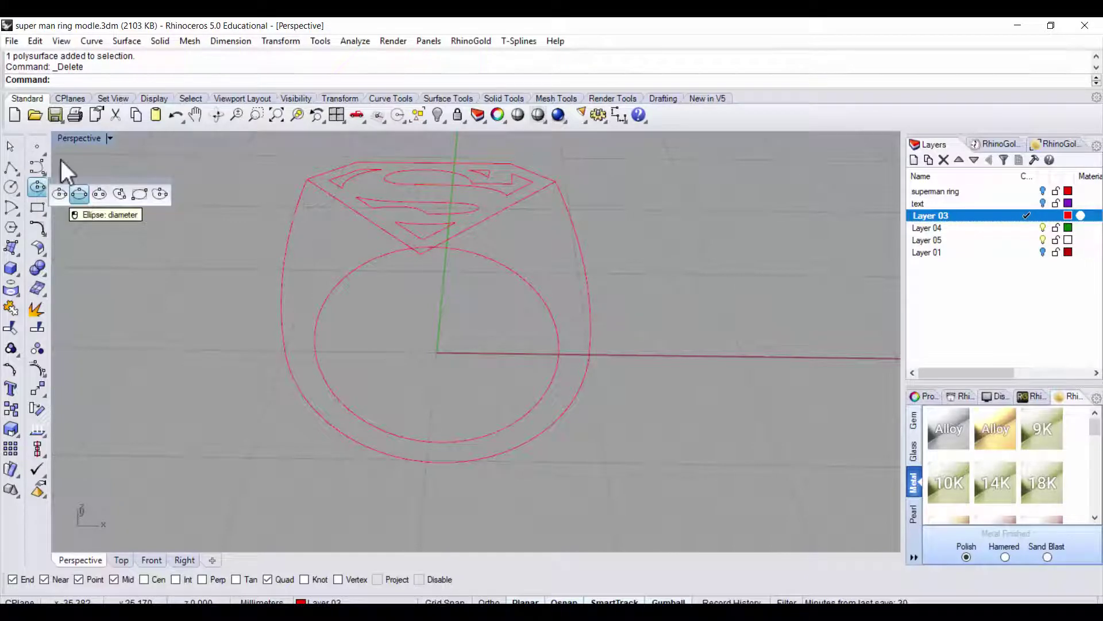
click(79, 194)
click(281, 347)
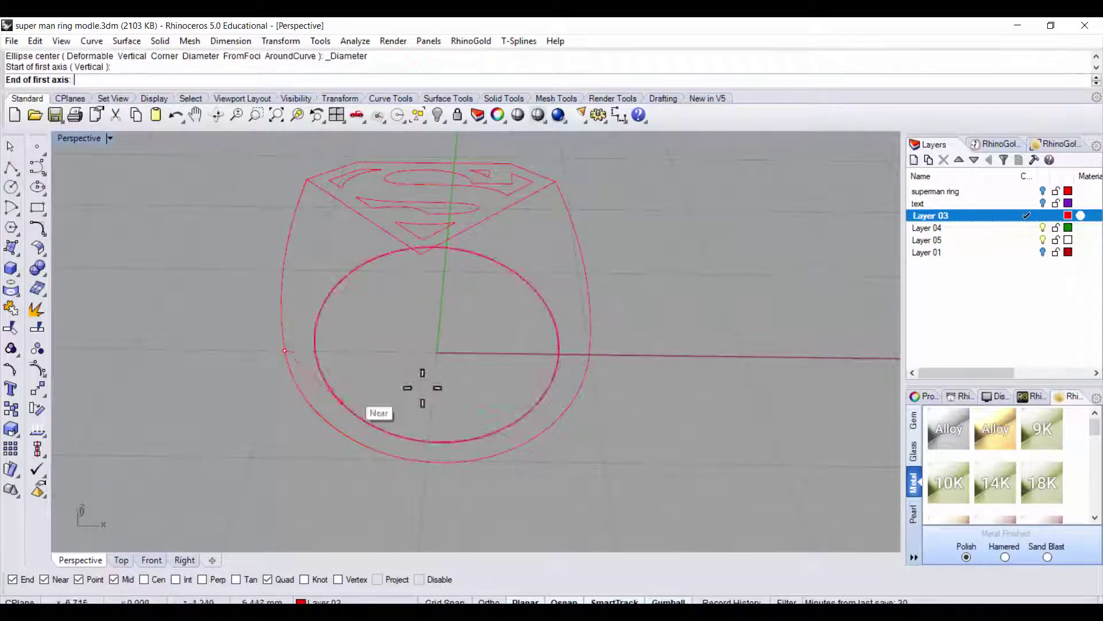
click(589, 354)
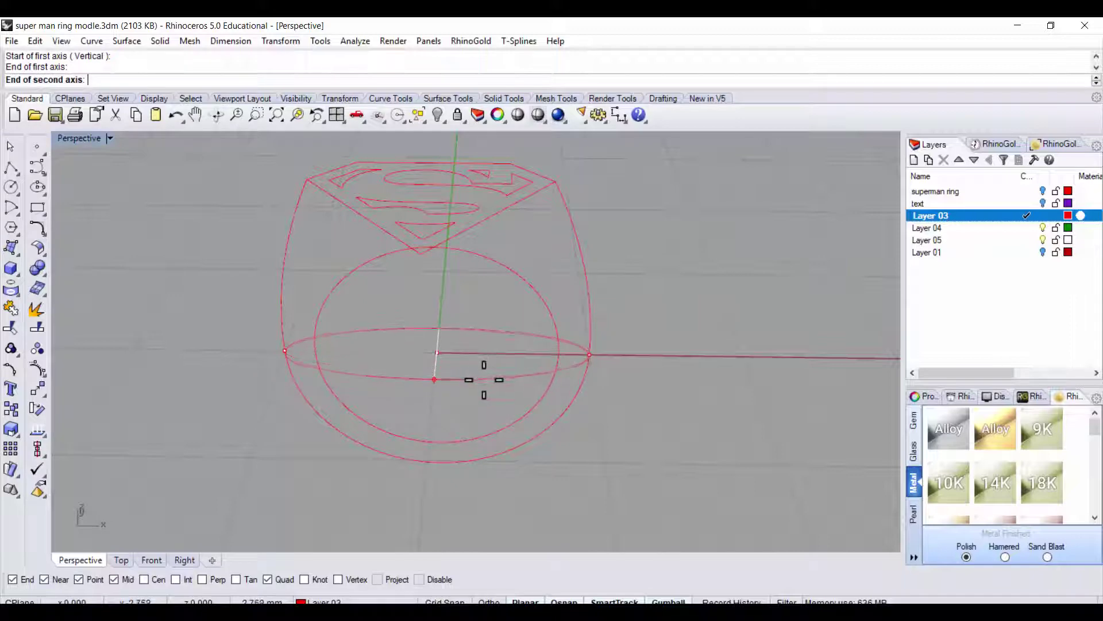
mouse_move(481, 361)
right_down()
mouse_move(346, 371)
mouse_move(431, 368)
right_up()
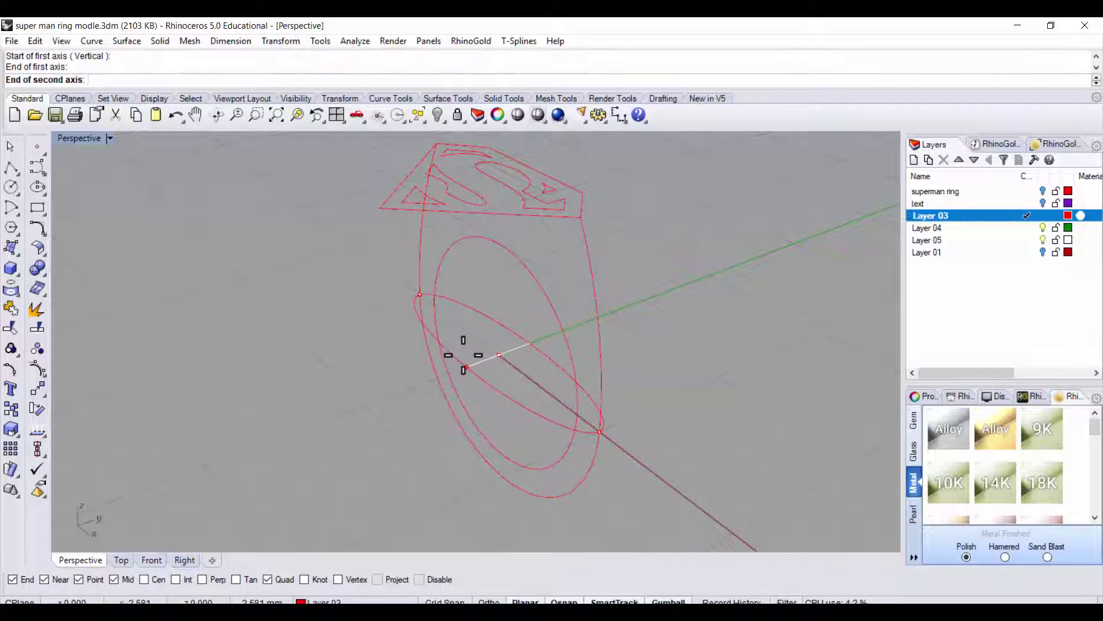
click(462, 355)
mouse_move(516, 397)
right_down()
mouse_move(682, 361)
mouse_move(719, 309)
mouse_move(701, 332)
mouse_move(640, 320)
right_up()
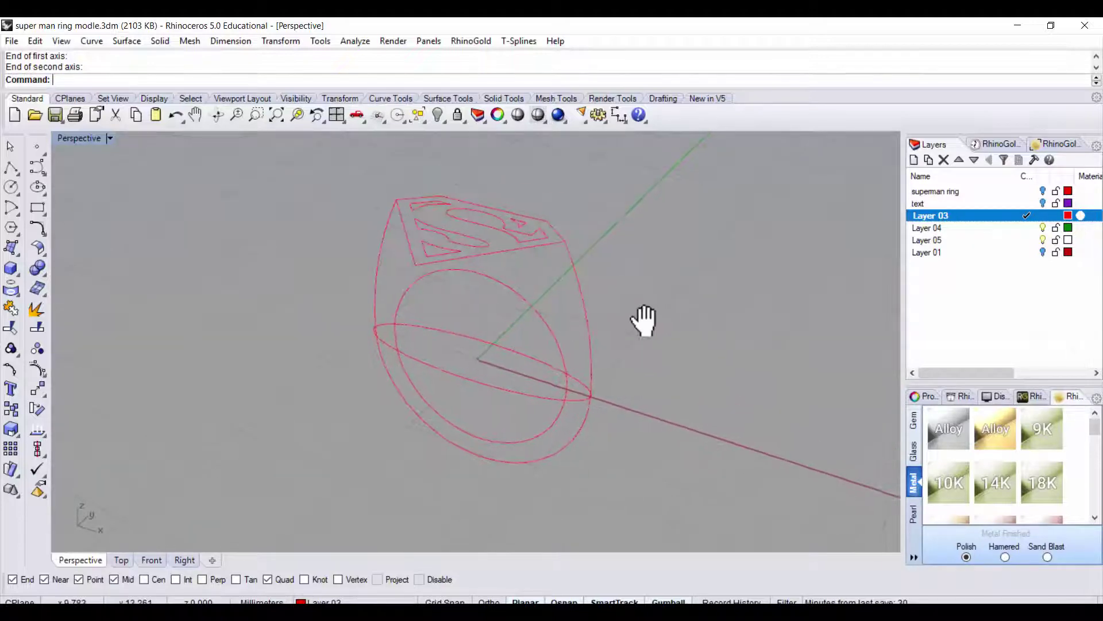
- Start a Sweep 2 Rails with the outline halves as rails; plate, ellipse, bottom point as sections
click(126, 41)
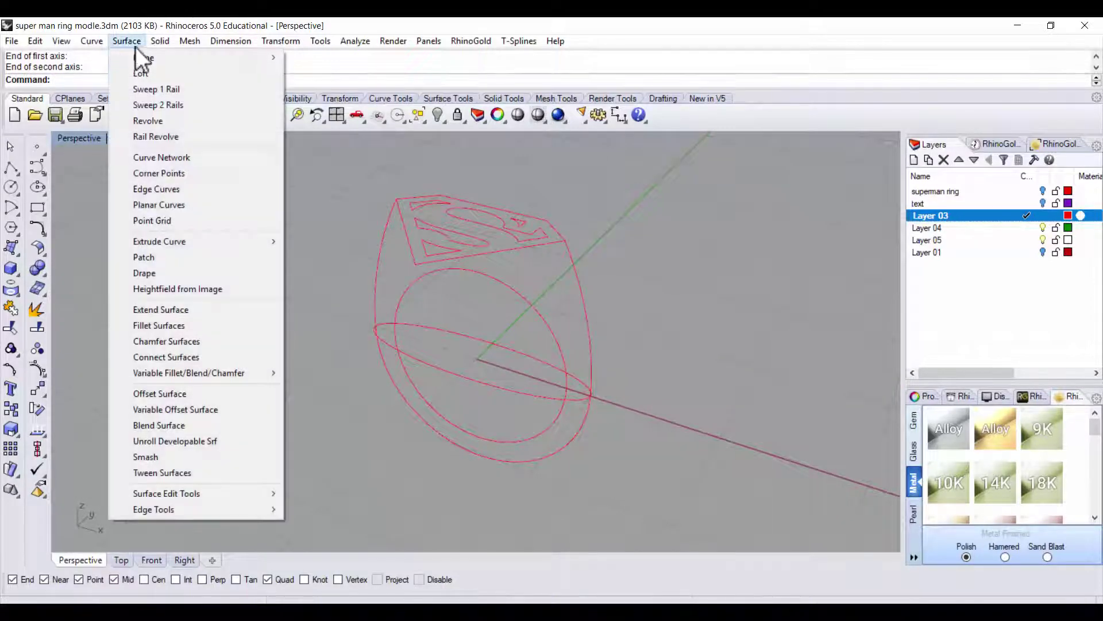
click(141, 101)
click(381, 255)
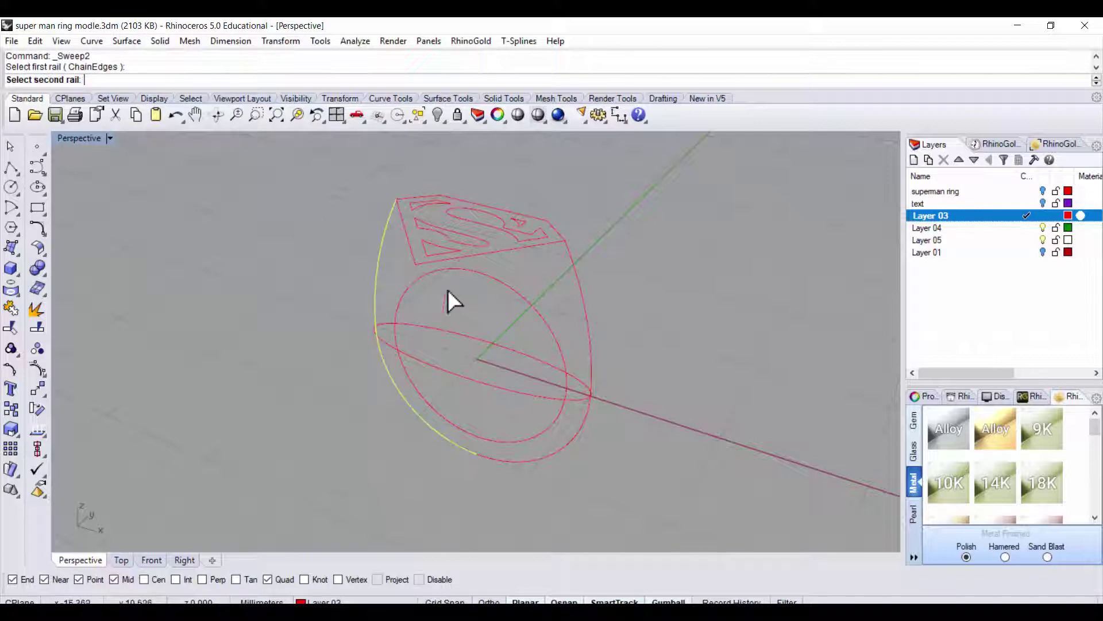
click(586, 312)
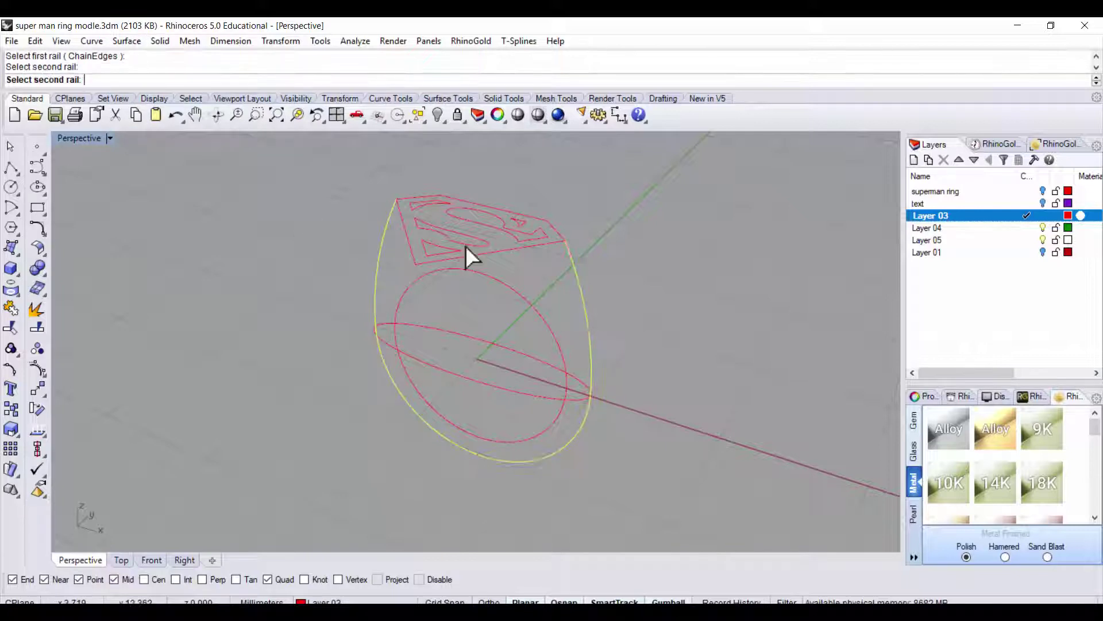
click(519, 251)
click(389, 310)
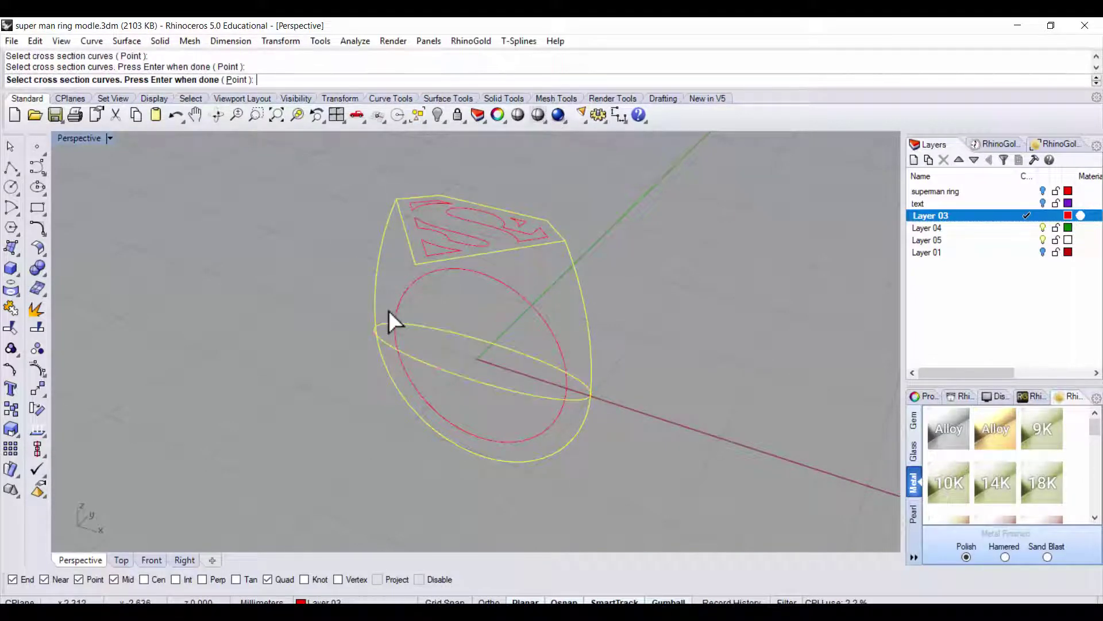
click(237, 80)
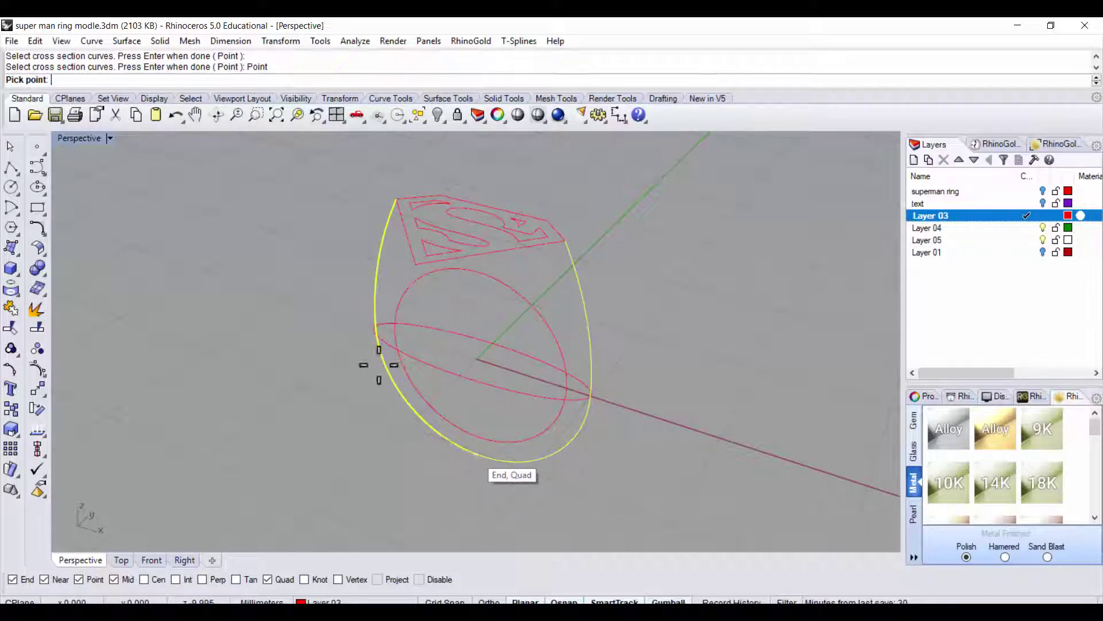
click(475, 453)
- Align the seam points on the plate and ellipse, then accept the sweep options
mouse_move(722, 401)
right_down()
mouse_move(641, 423)
mouse_move(476, 438)
mouse_move(567, 454)
mouse_move(530, 402)
right_up()
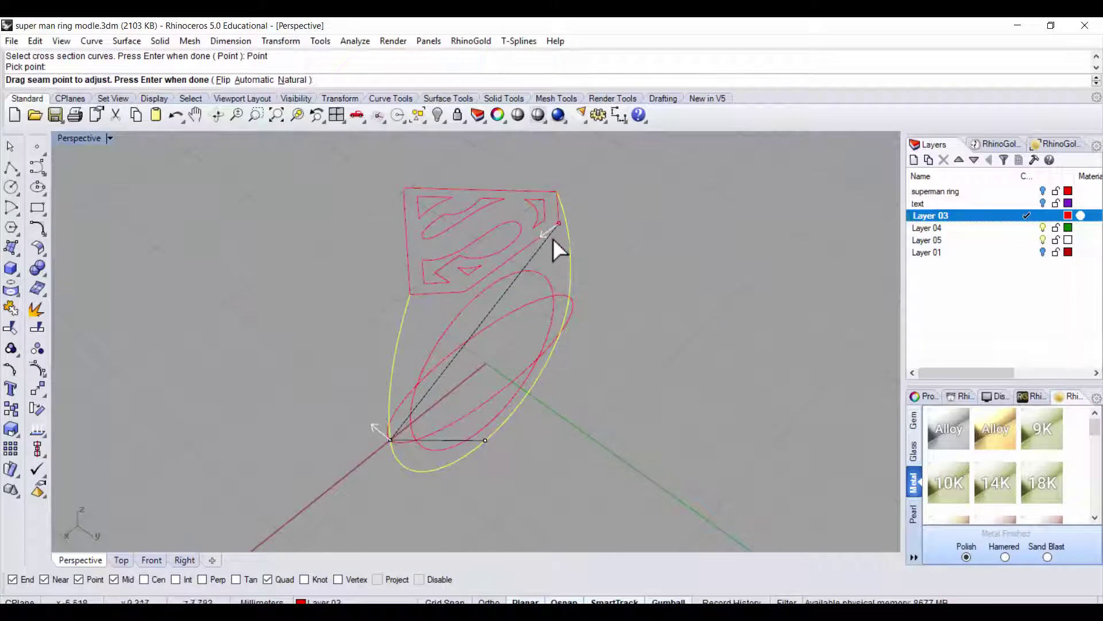
drag(557, 223, 514, 256)
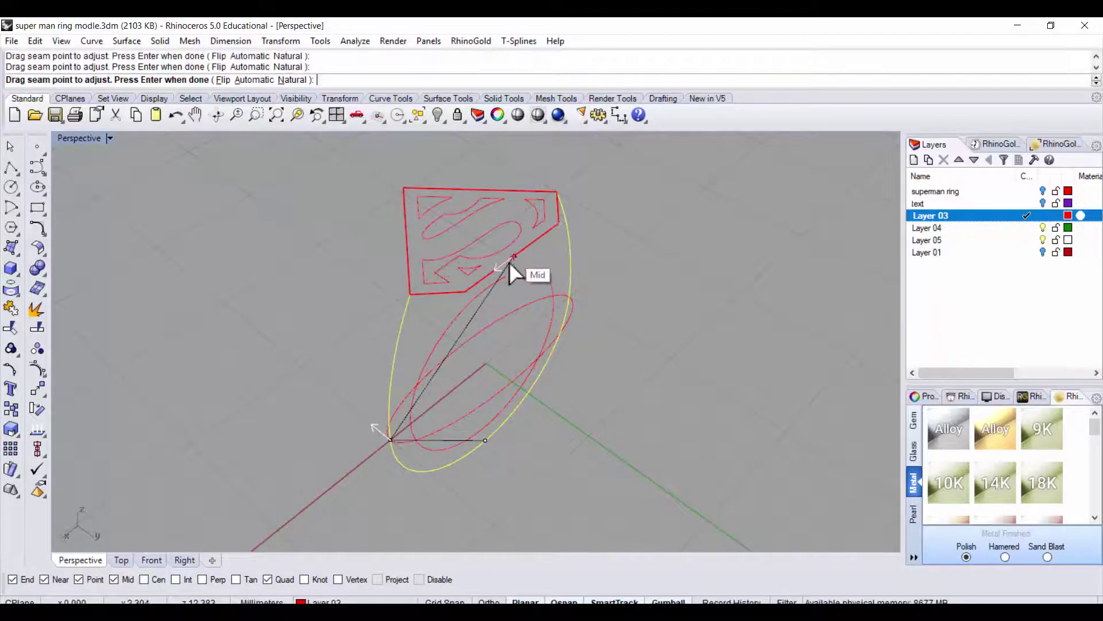
mouse_move(389, 440)
mouse_down()
mouse_move(432, 454)
mouse_move(504, 413)
mouse_move(513, 382)
mouse_up()
mouse_move(577, 436)
right_down()
mouse_move(675, 380)
mouse_move(640, 374)
mouse_move(578, 409)
right_up()
key(Return)
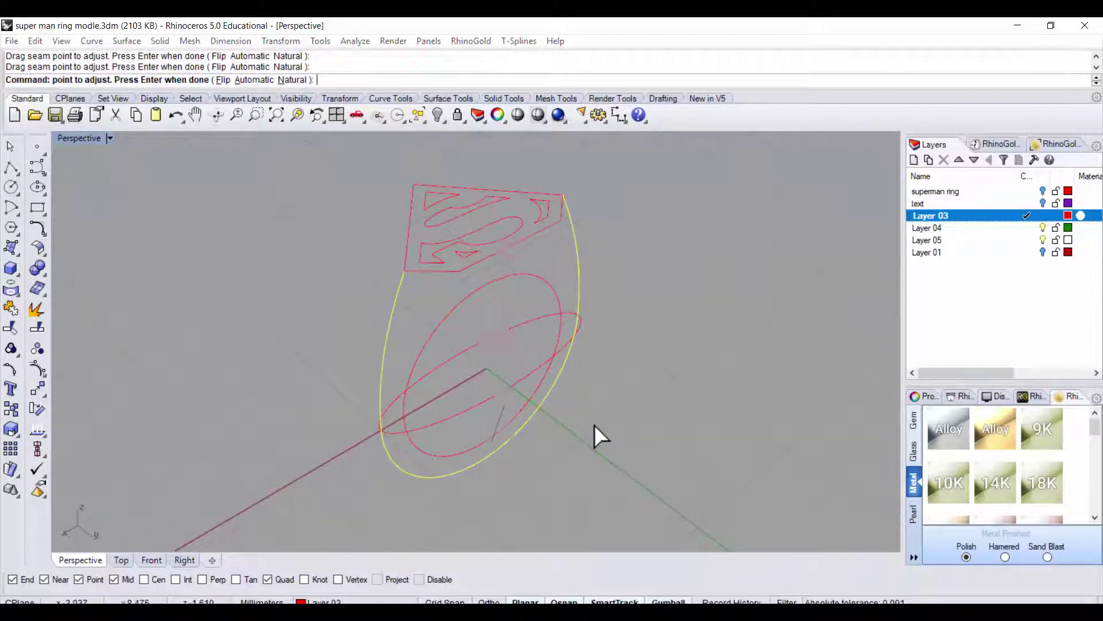
mouse_move(282, 426)
right_down()
mouse_move(561, 406)
mouse_move(667, 364)
mouse_move(601, 353)
mouse_move(682, 308)
mouse_move(653, 364)
mouse_move(591, 370)
right_up()
key(Return)
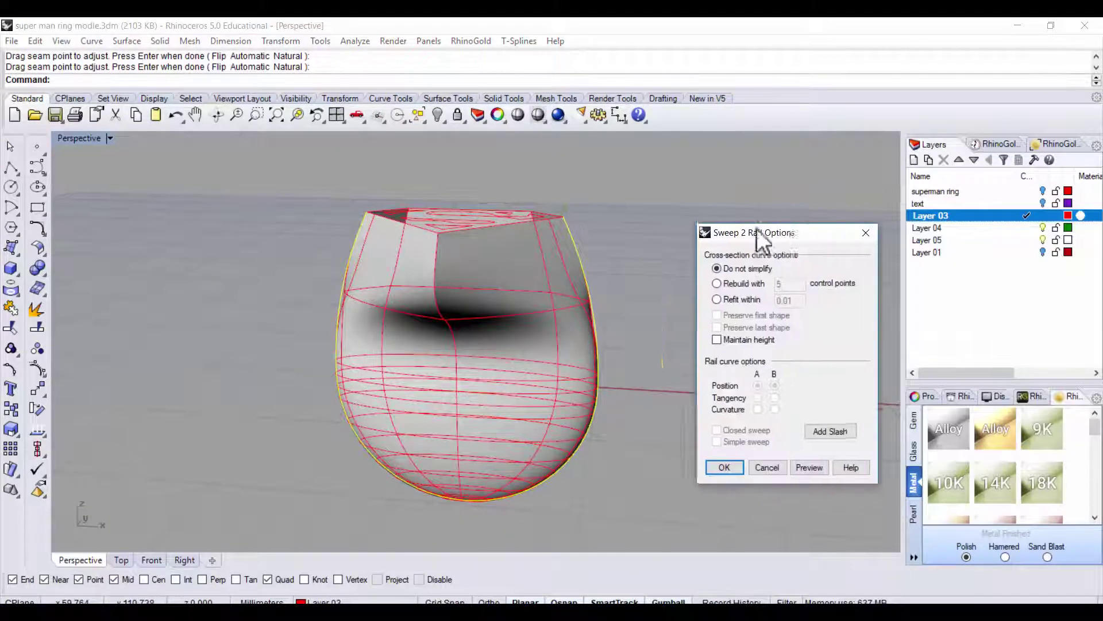
drag(758, 226, 726, 198)
click(693, 432)
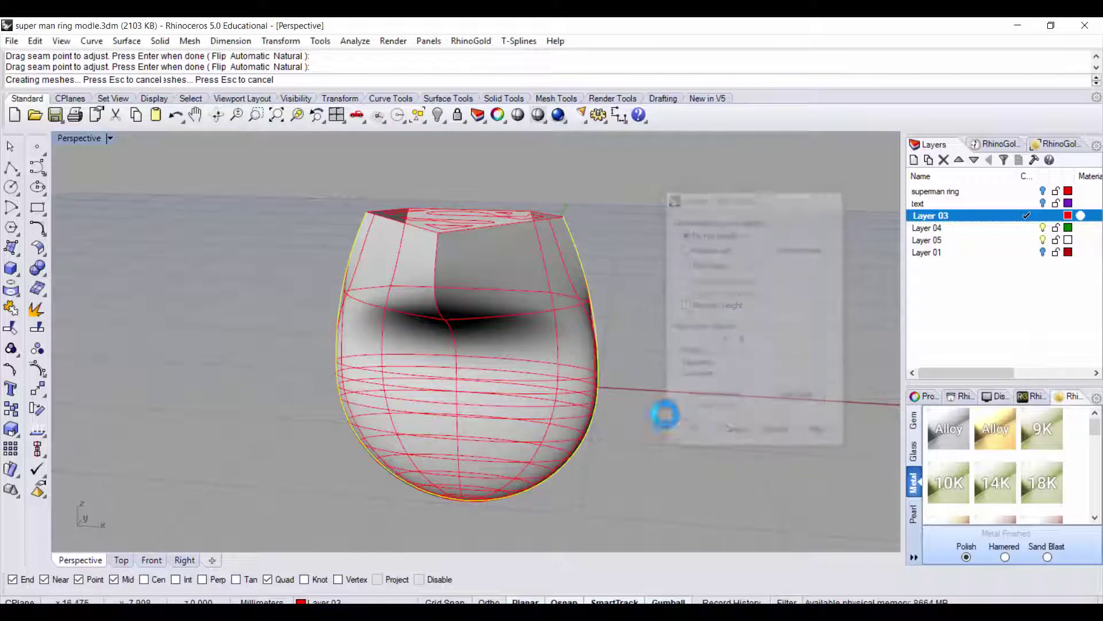
- Switch the Perspective viewport to Ghosted display
click(110, 139)
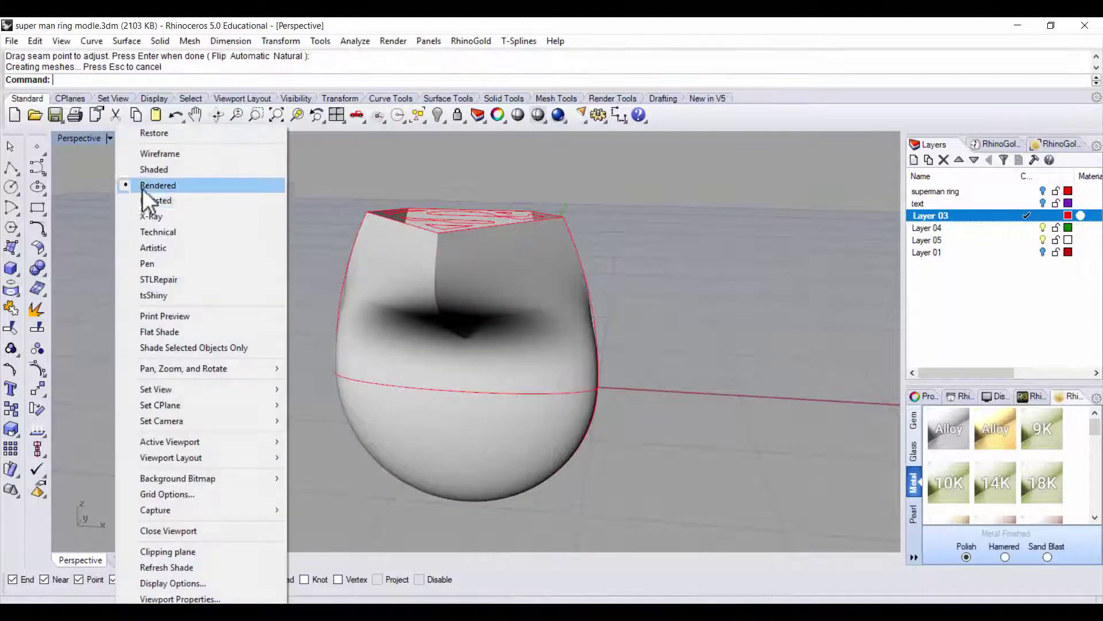
click(149, 201)
mouse_move(599, 281)
right_down()
mouse_move(751, 253)
mouse_move(232, 249)
mouse_move(604, 268)
mouse_move(695, 333)
mouse_move(685, 353)
mouse_move(635, 323)
right_up()
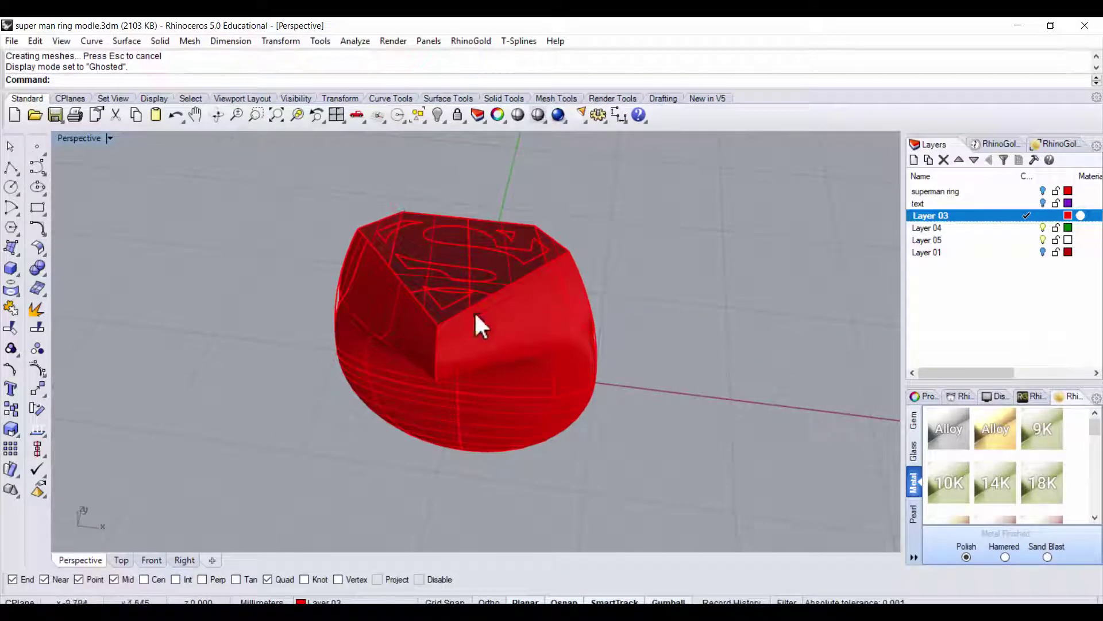
mouse_move(523, 304)
right_down()
mouse_move(592, 356)
mouse_move(608, 247)
mouse_move(584, 271)
right_up()
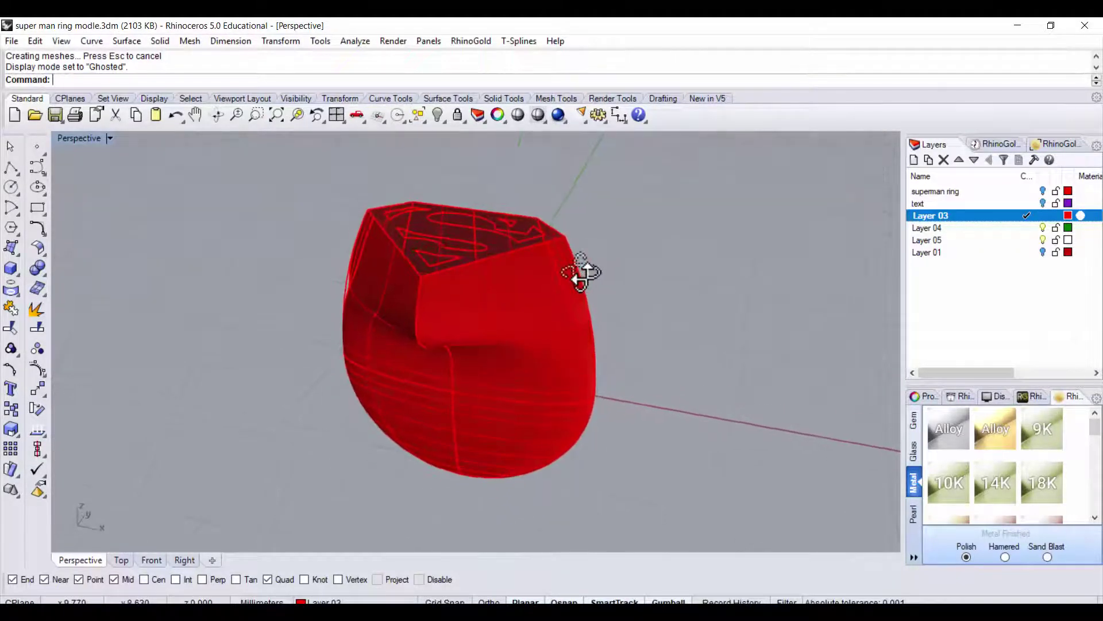
- Cap the ring body's open top into a closed polysurface
click(429, 221)
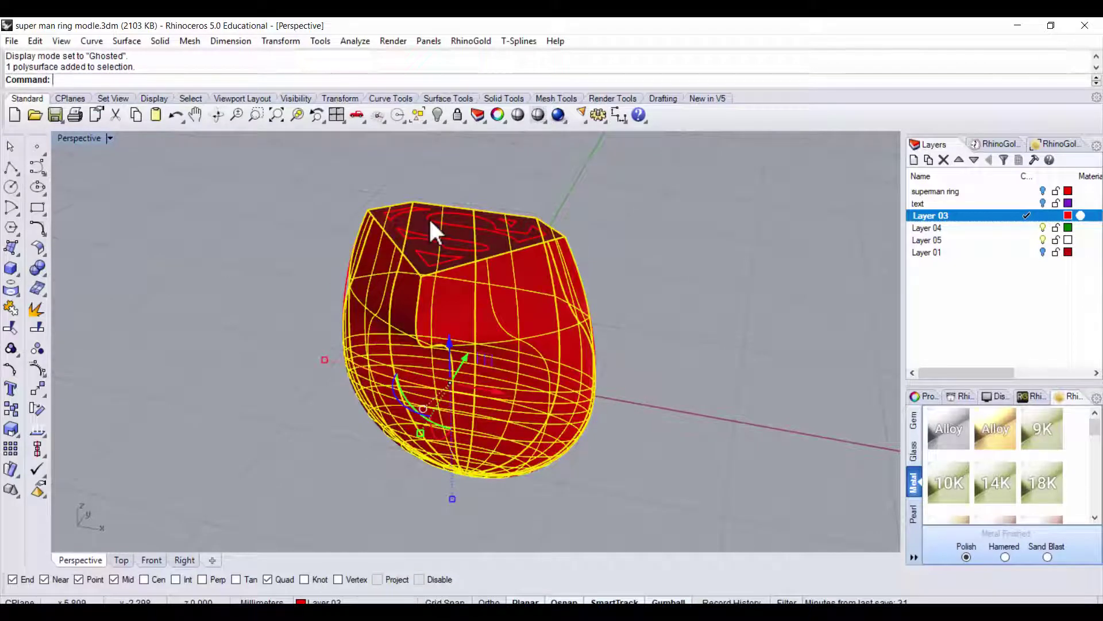
text(Cap)
key(Return)
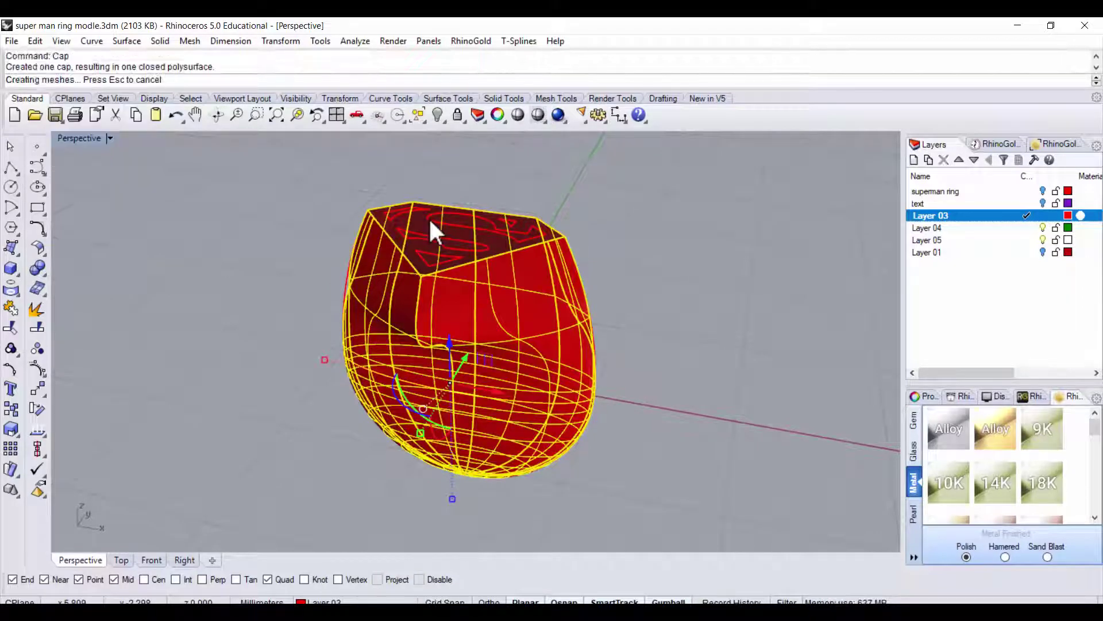
click(612, 257)
mouse_move(460, 295)
right_down()
mouse_move(756, 288)
mouse_move(475, 337)
mouse_move(612, 291)
mouse_move(583, 319)
mouse_move(581, 374)
mouse_move(525, 315)
right_up()
- Extrude the inner circle straight into a cylinder
click(527, 310)
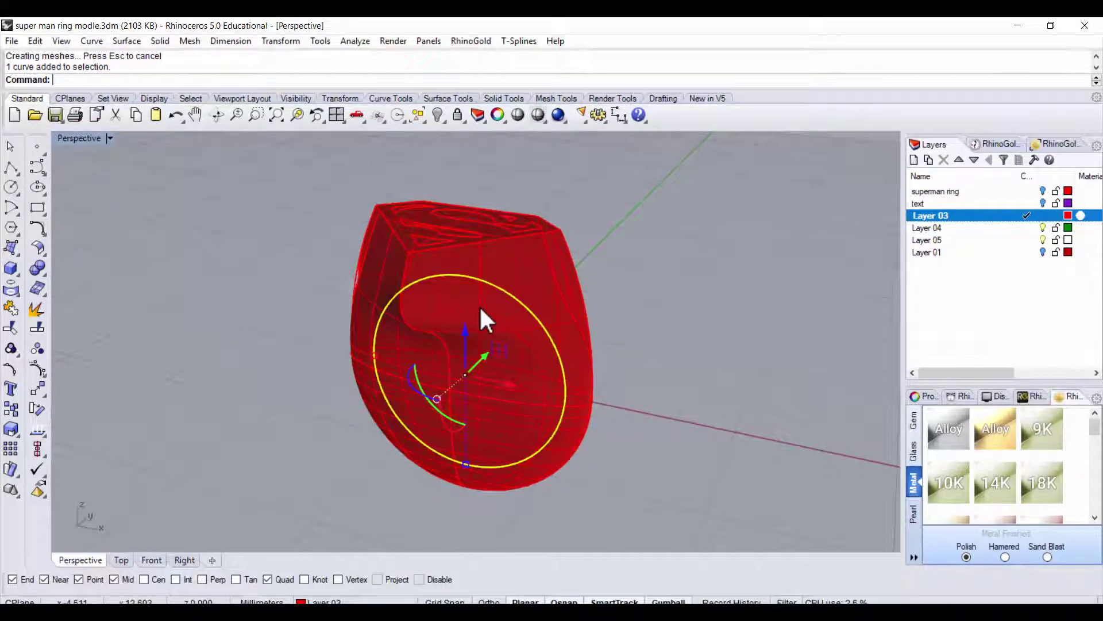
click(161, 44)
mouse_move(210, 294)
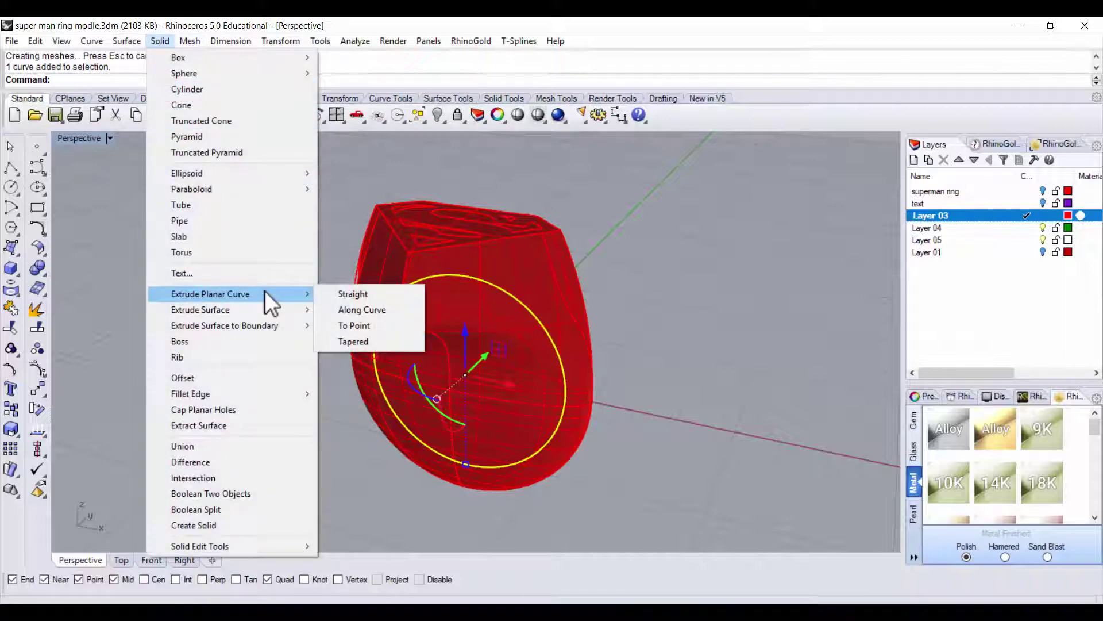
click(353, 294)
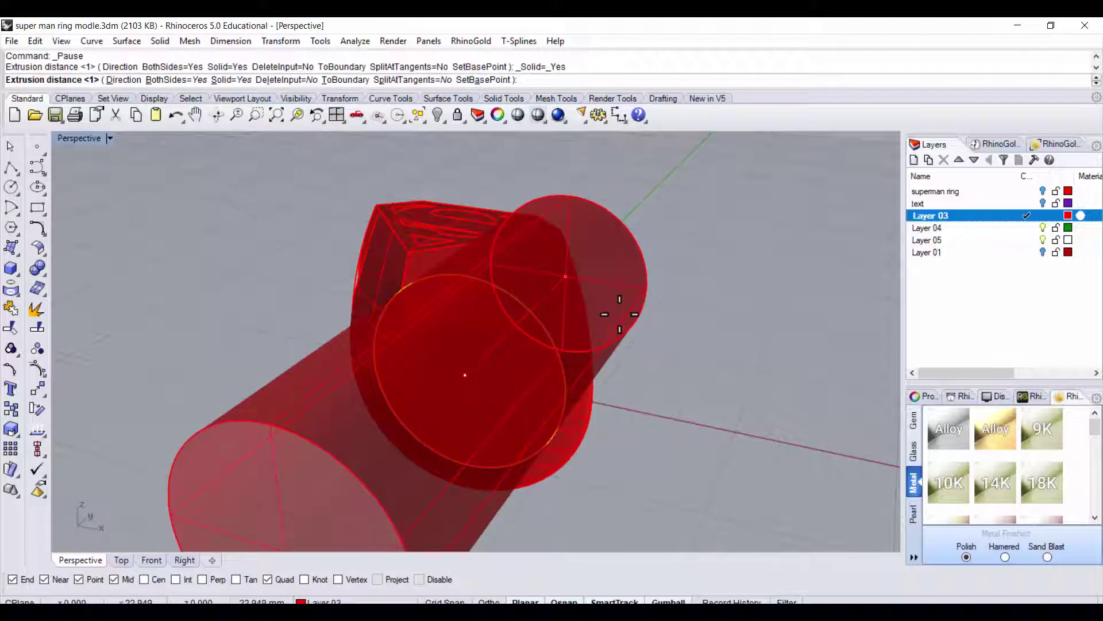
click(495, 255)
right_drag(740, 333, 563, 359)
- Boolean-difference the cylinder from the ring body to cut the finger hole
click(39, 269)
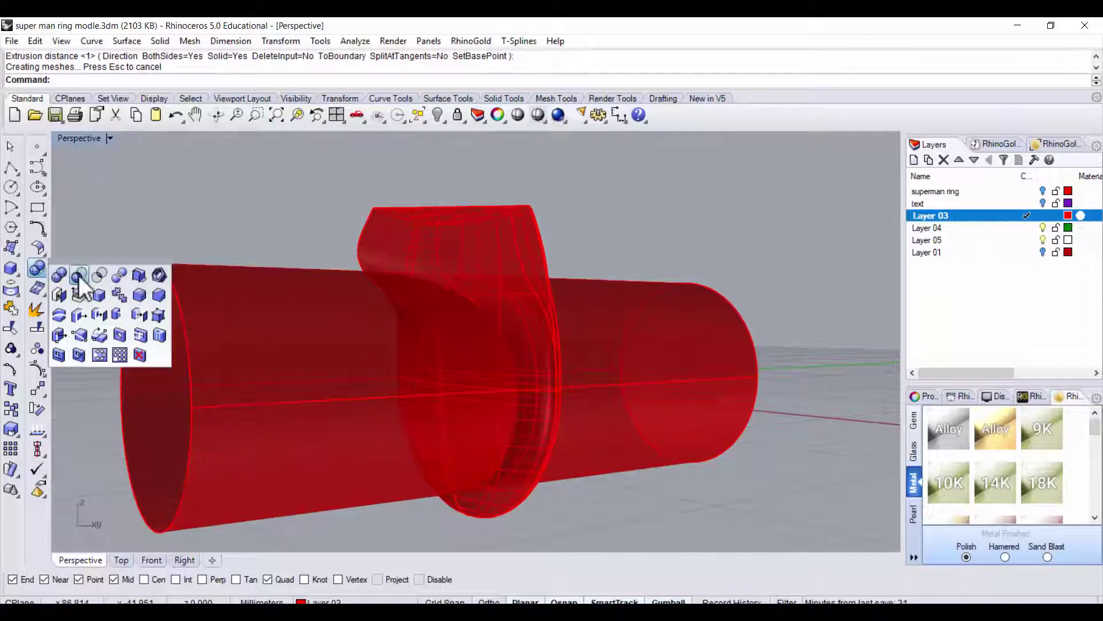
click(79, 275)
click(383, 222)
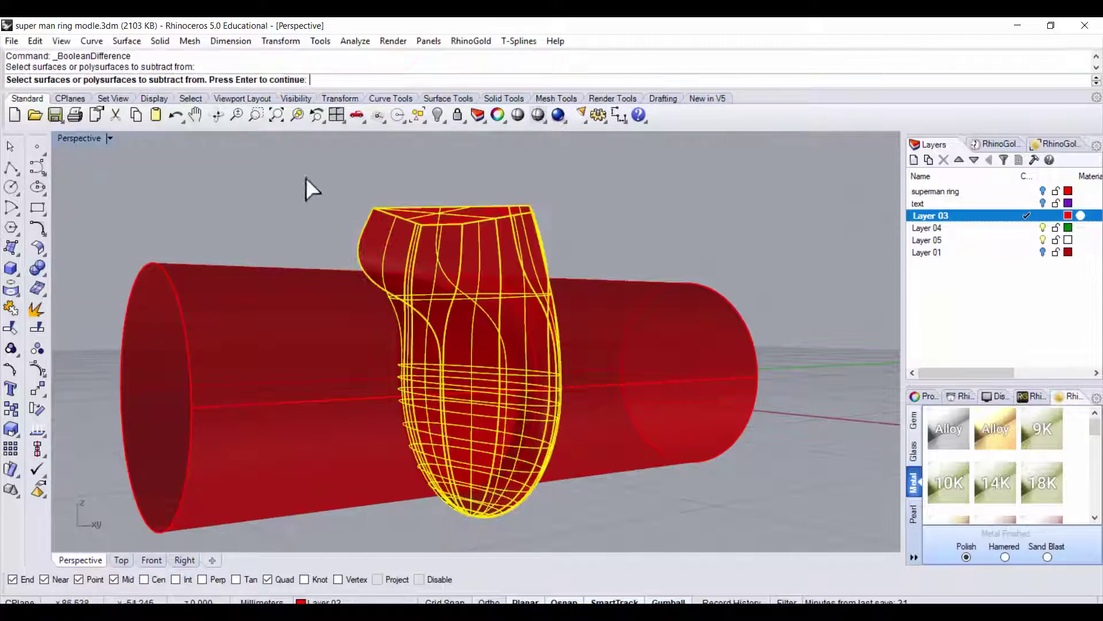
key(Return)
click(314, 293)
key(Return)
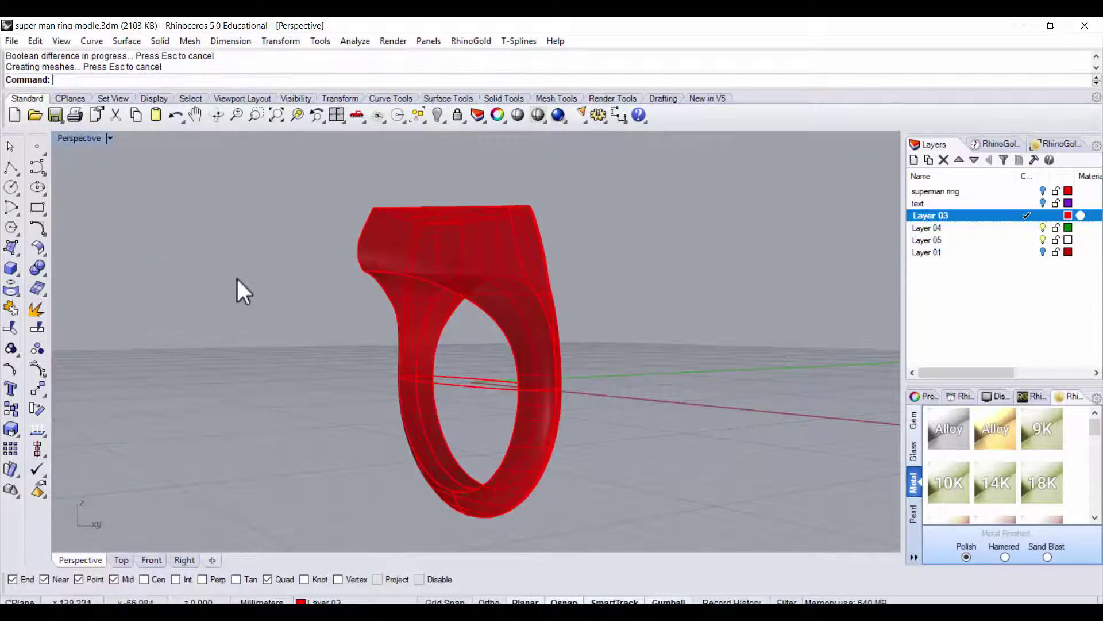
mouse_move(239, 288)
right_down()
mouse_move(590, 283)
mouse_move(566, 345)
mouse_move(396, 391)
mouse_move(476, 362)
mouse_move(327, 308)
mouse_move(376, 385)
right_up()
- Undo the last extrusion and select the triangle, upper-left piece and S logo curves
scroll(481, 292, up, 3)
key(ctrl+z)
right_drag(481, 291, 542, 191)
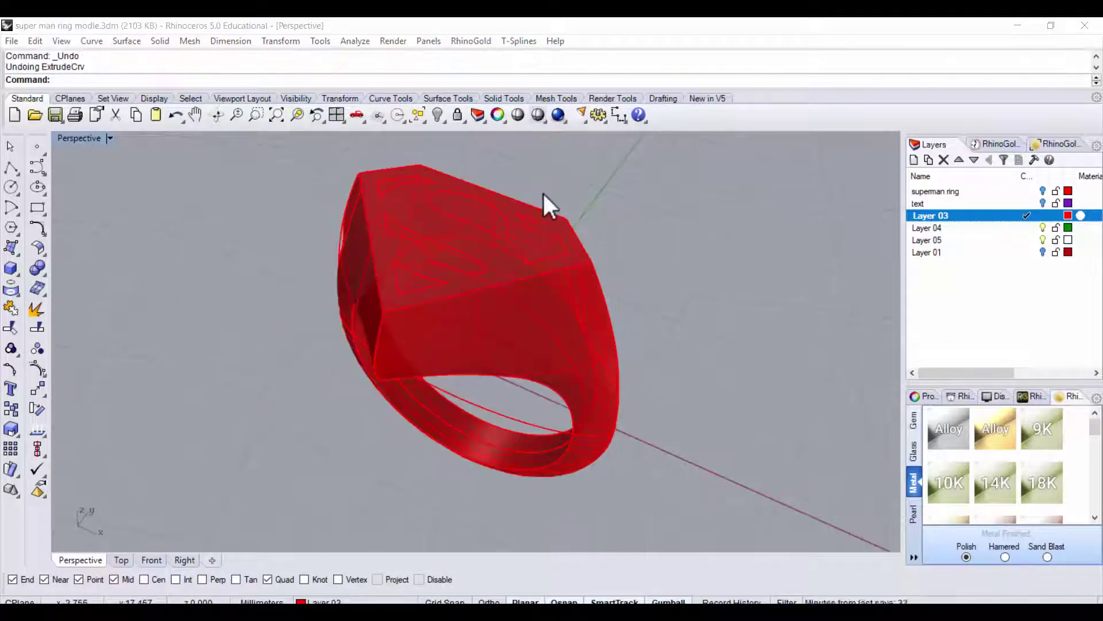
mouse_move(658, 352)
right_down()
mouse_move(697, 312)
mouse_move(664, 356)
right_up()
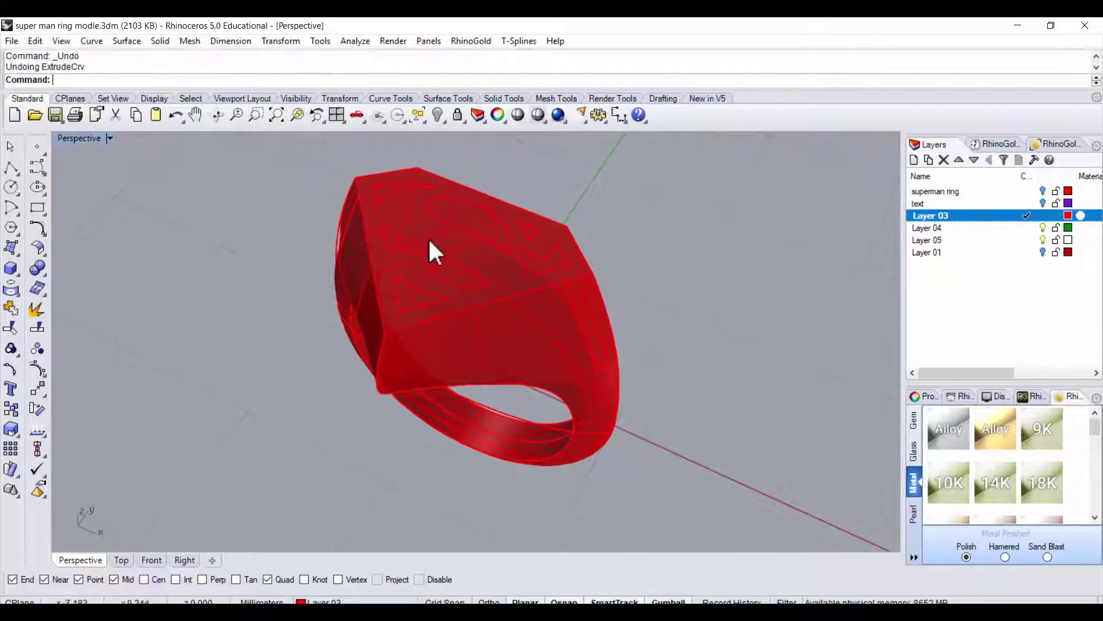
click(450, 297)
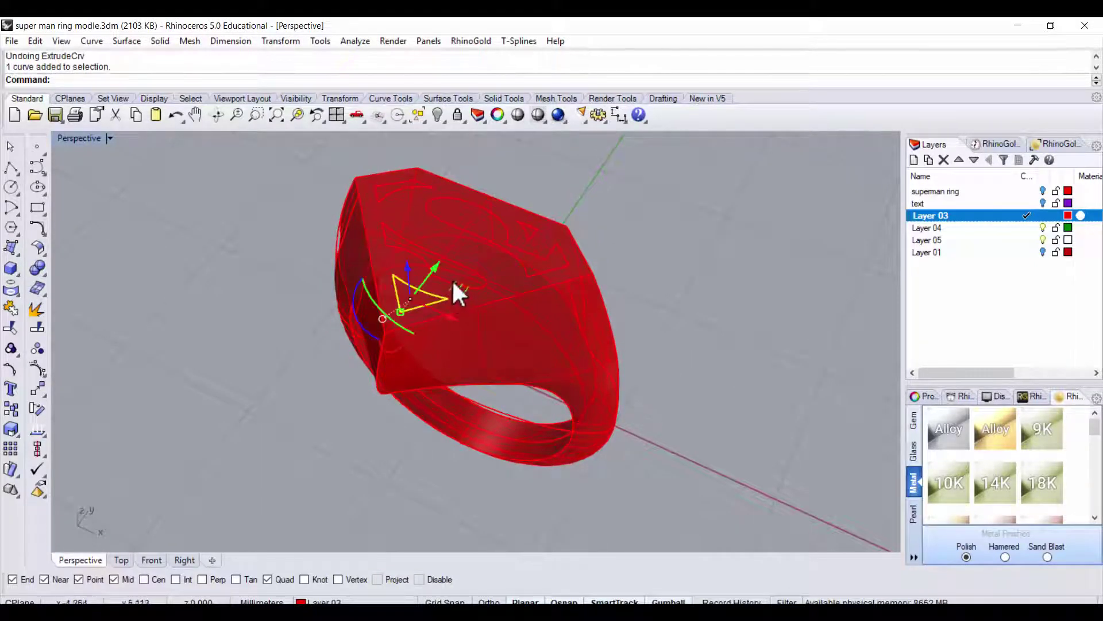
shift+click(384, 227)
shift+click(560, 252)
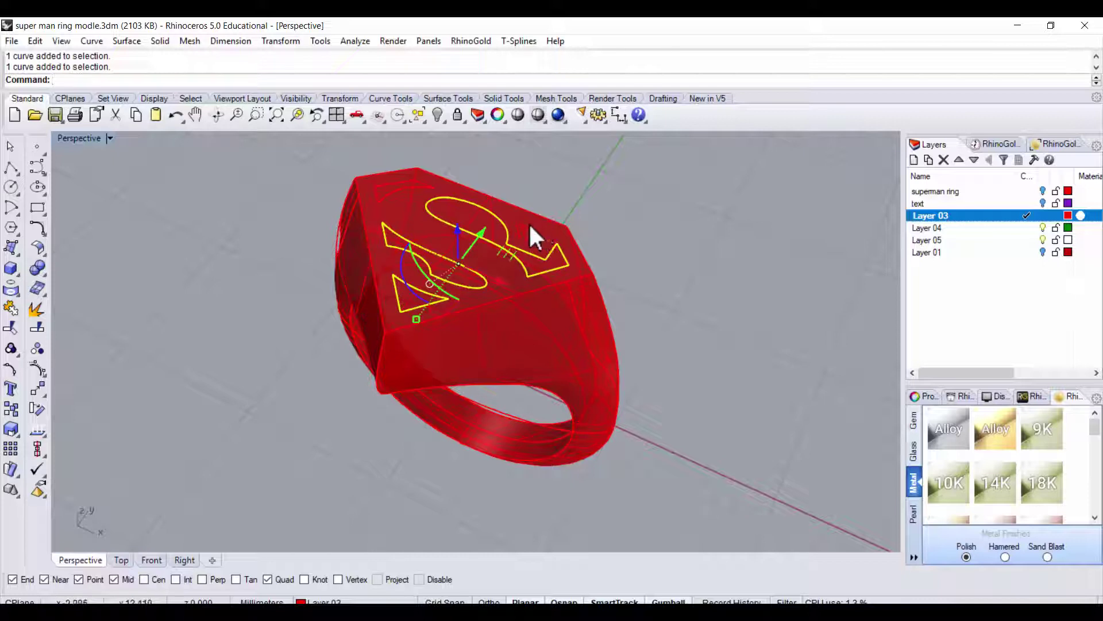
shift+click(528, 222)
- Add the remaining logo curves and extrude them straight, 1 mm on both sides
click(565, 262)
shift+click(430, 196)
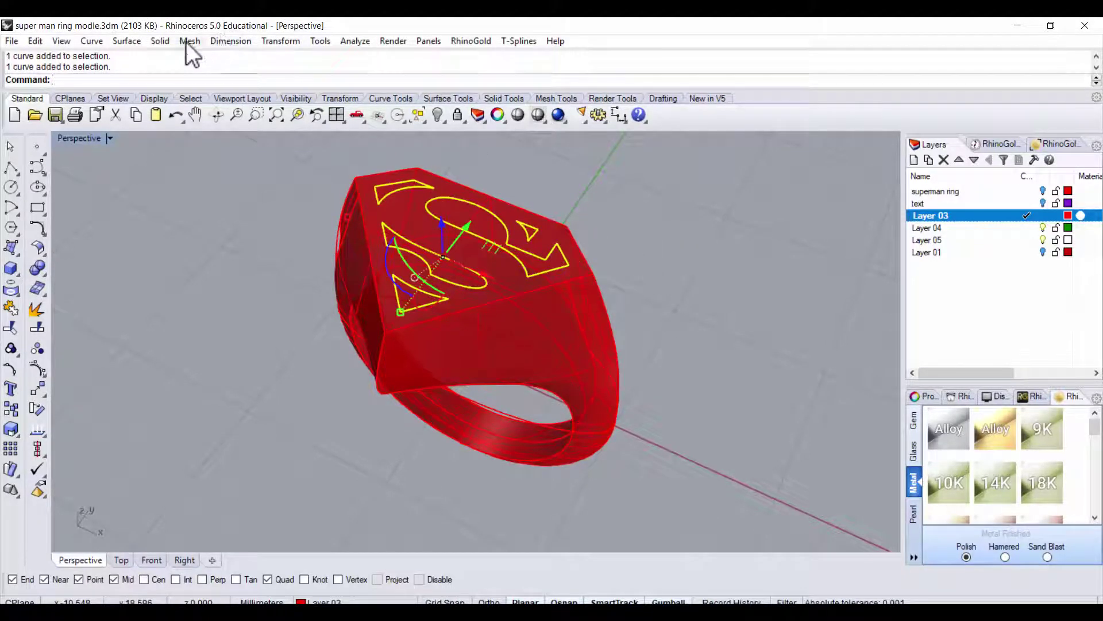
click(163, 41)
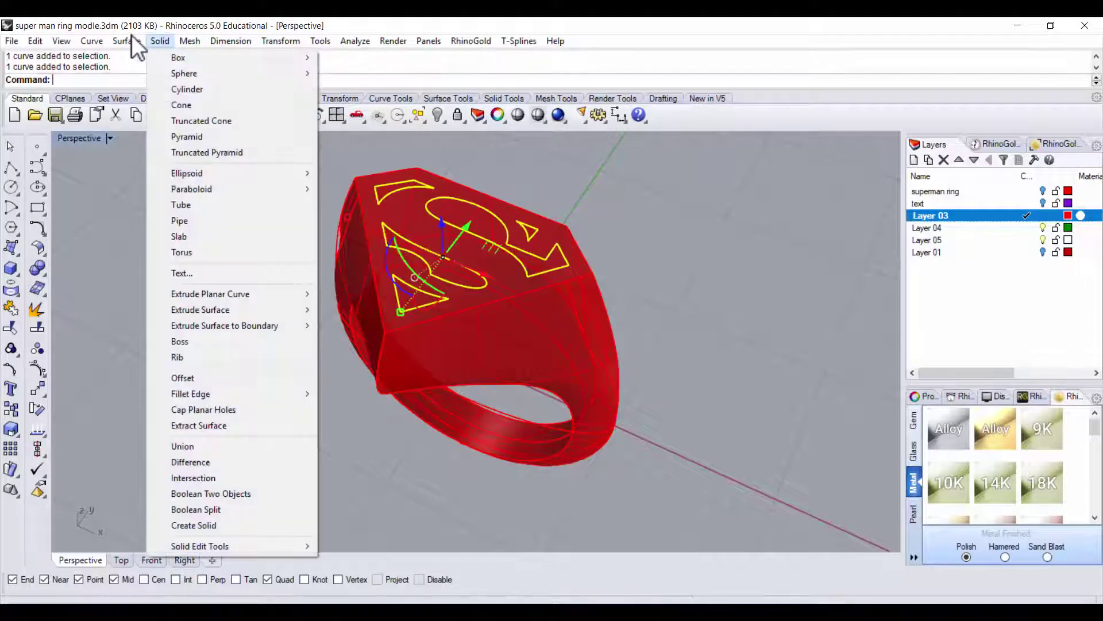
mouse_move(211, 294)
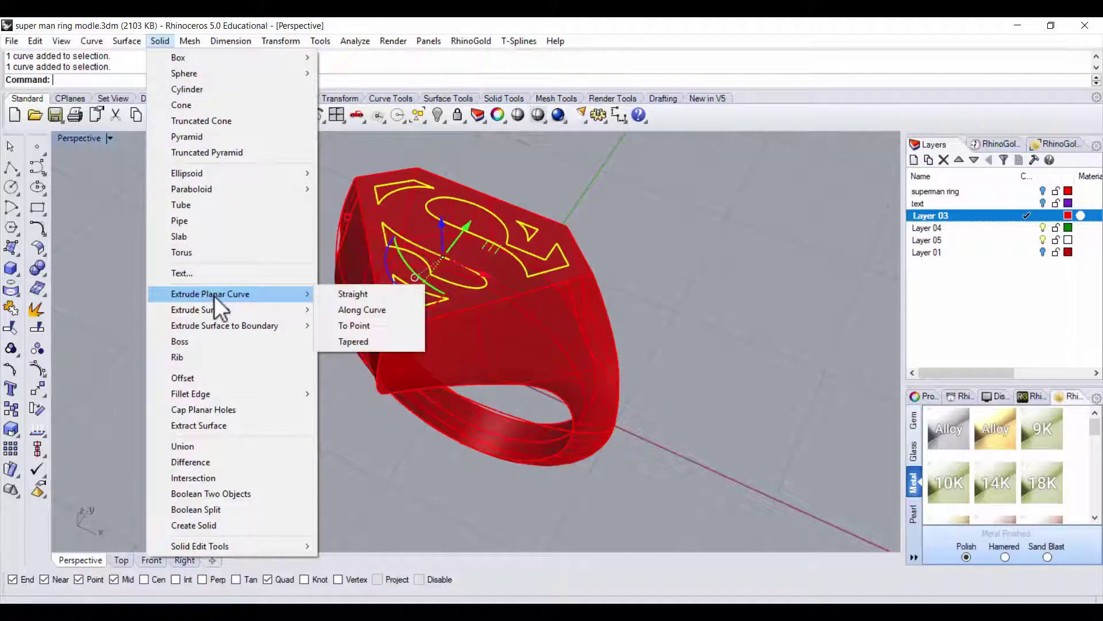
click(325, 292)
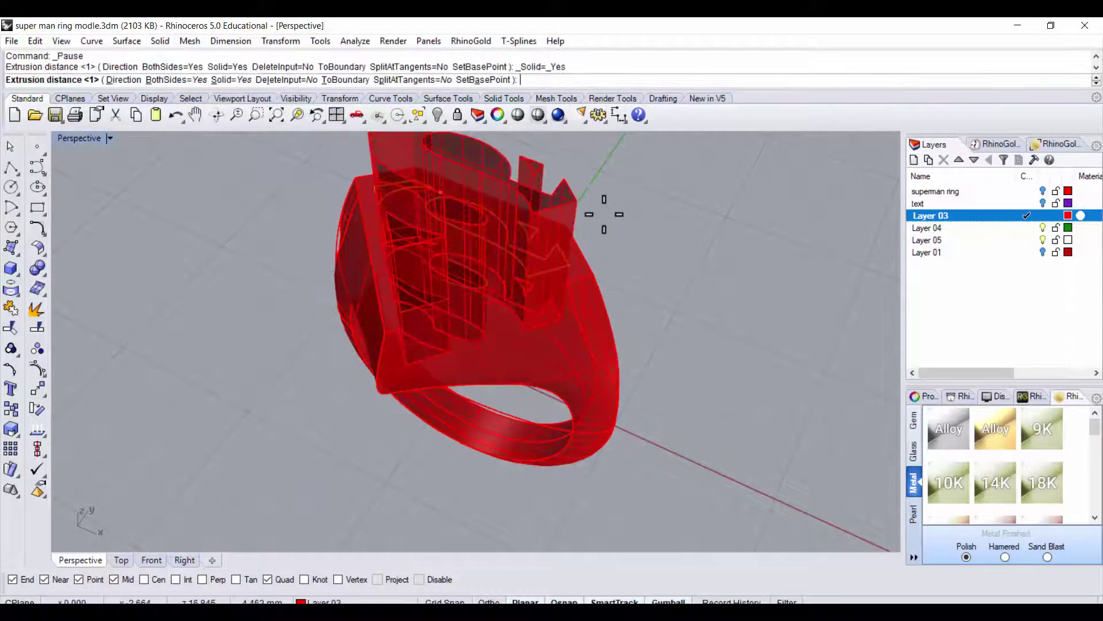
right_drag(605, 215, 481, 136)
text(1)
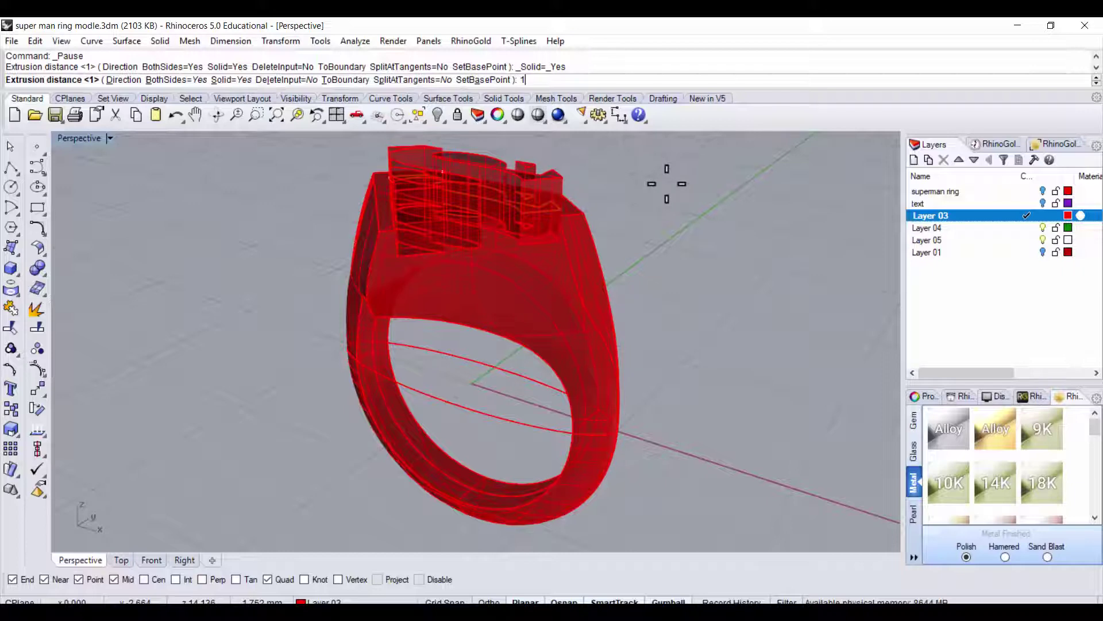
key(Return)
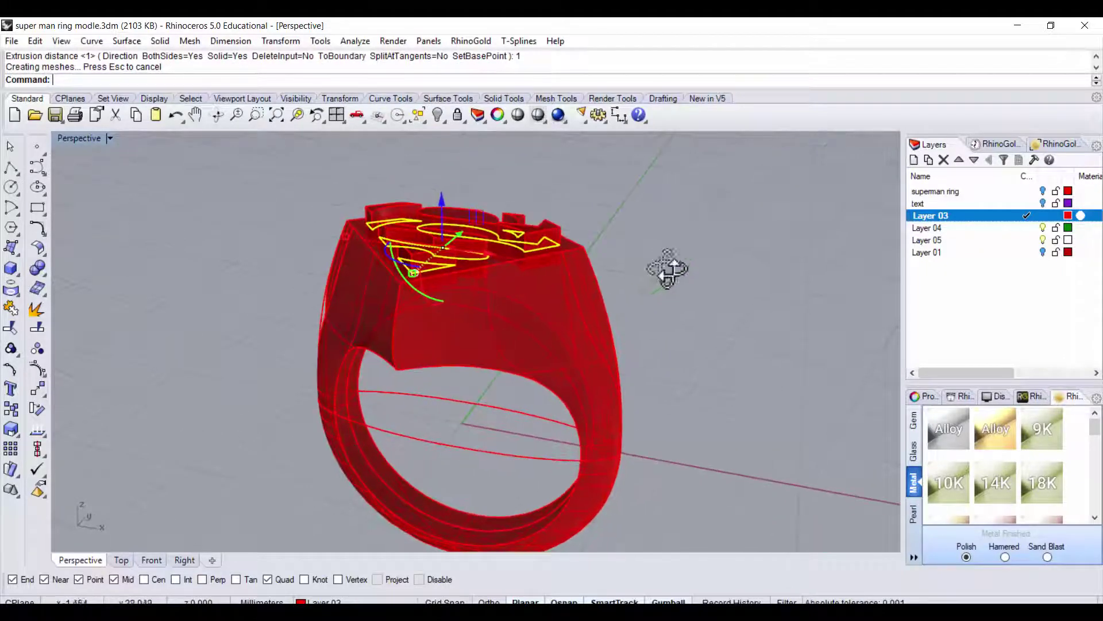
scroll(575, 252, up, 3)
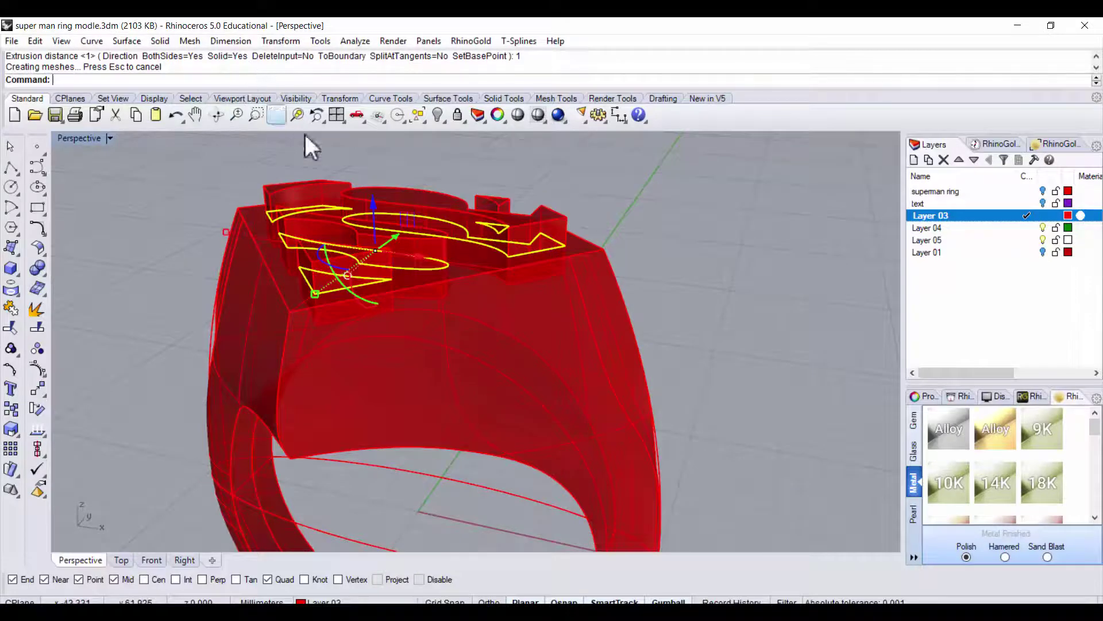
right_drag(637, 238, 607, 248)
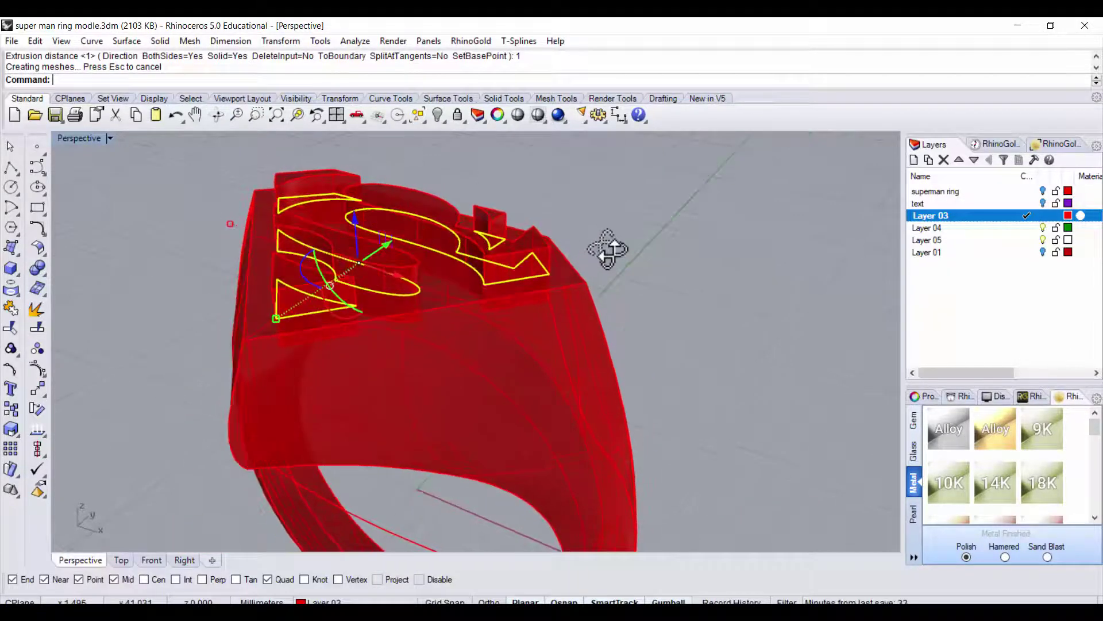
key(Escape)
- Boolean-difference the four logo solids from the ring to engrave the Superman emblem
click(39, 270)
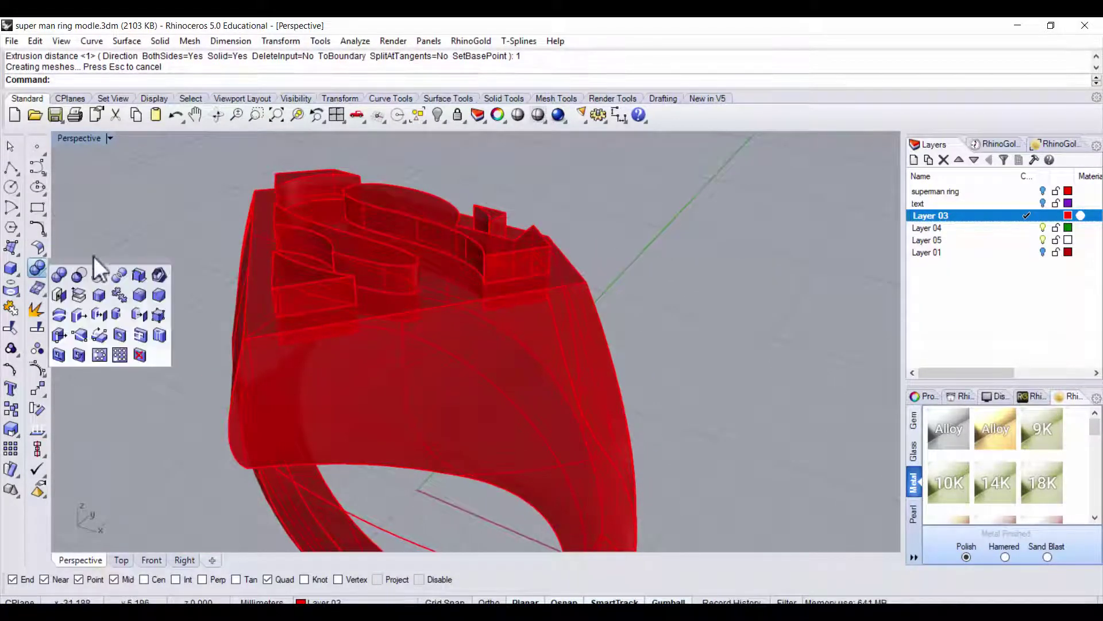
click(79, 275)
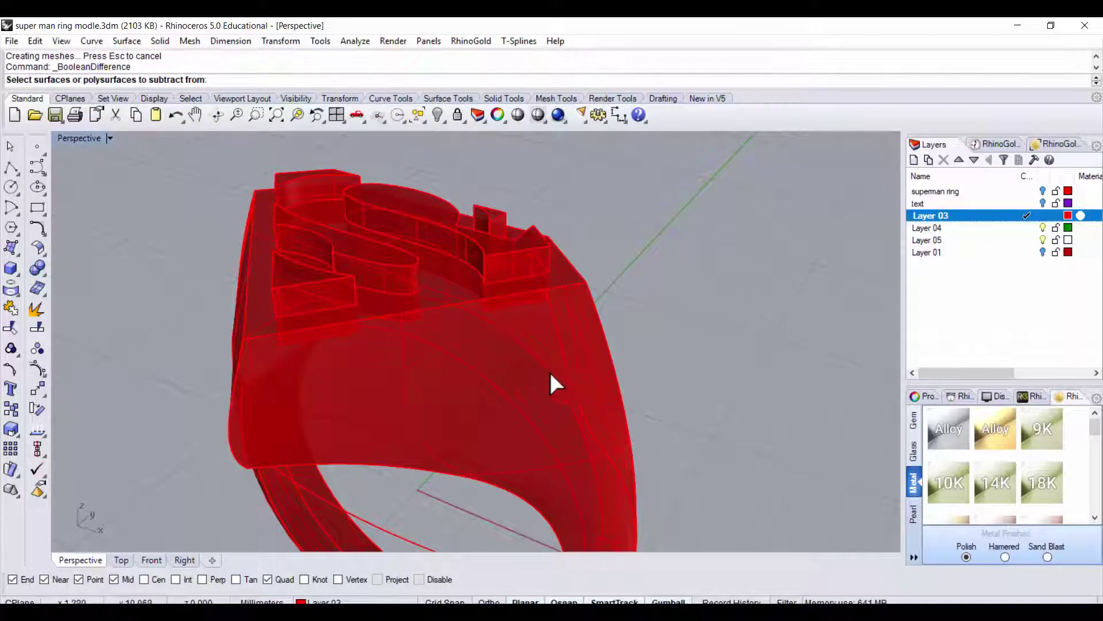
click(553, 349)
key(Return)
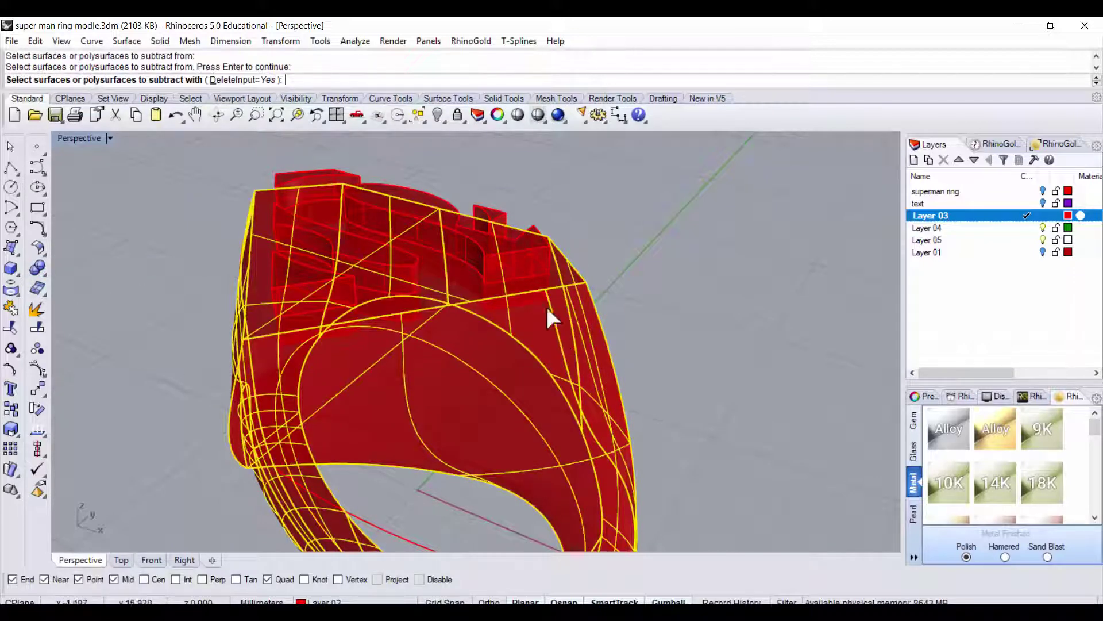
click(523, 256)
click(495, 220)
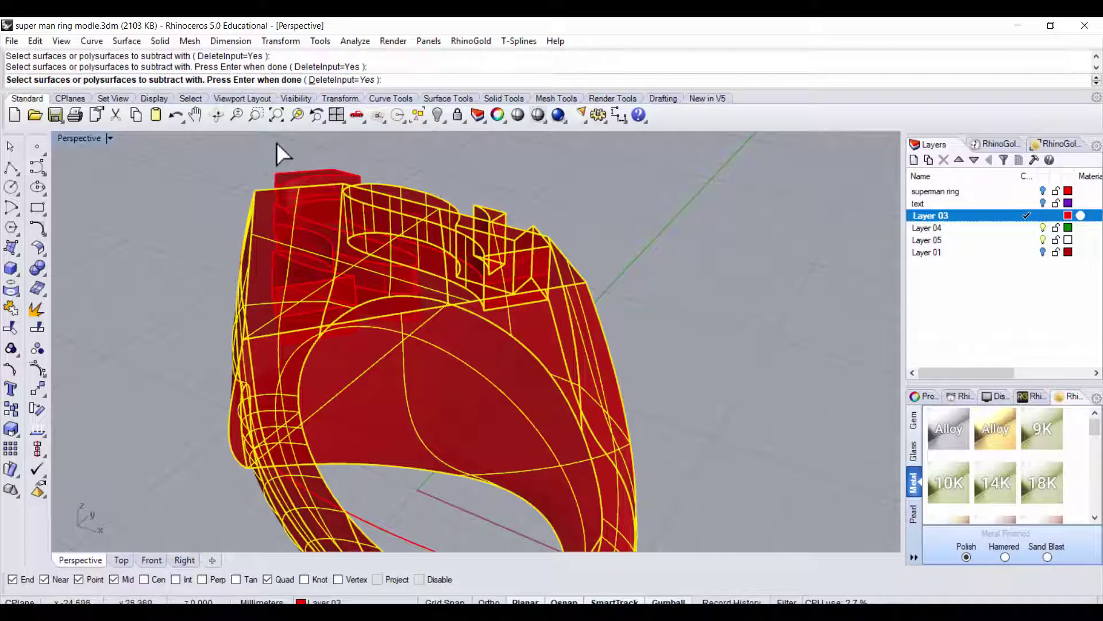
click(300, 230)
click(301, 266)
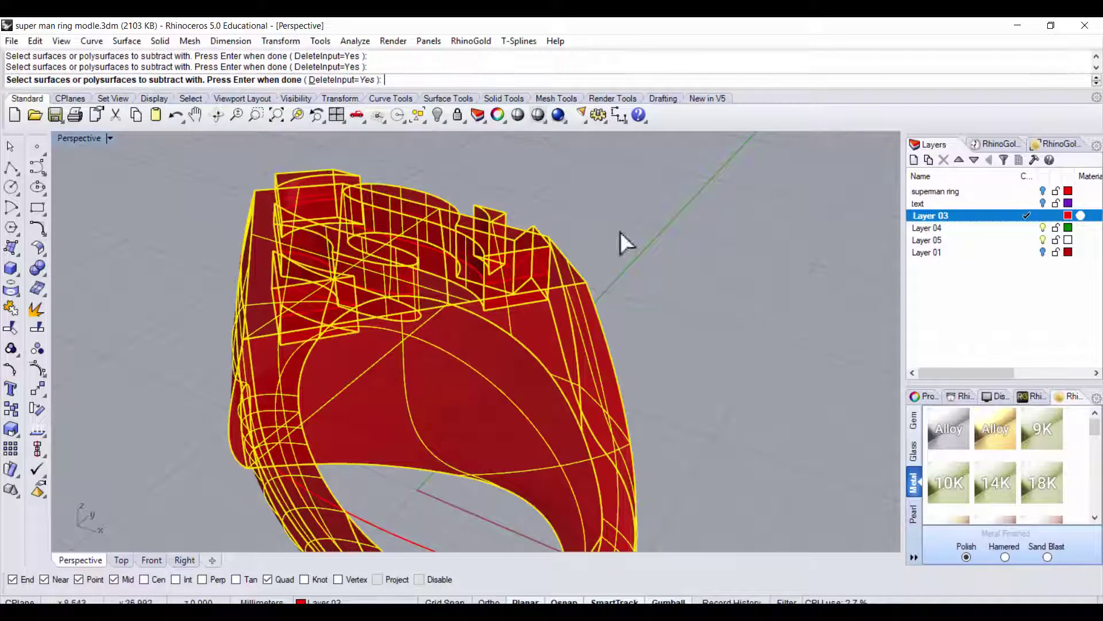
key(Return)
- Orbit the ring to inspect the engraved emblem and view it standing upright
mouse_move(768, 300)
right_down()
mouse_move(610, 339)
mouse_move(522, 254)
right_up()
click(42, 264)
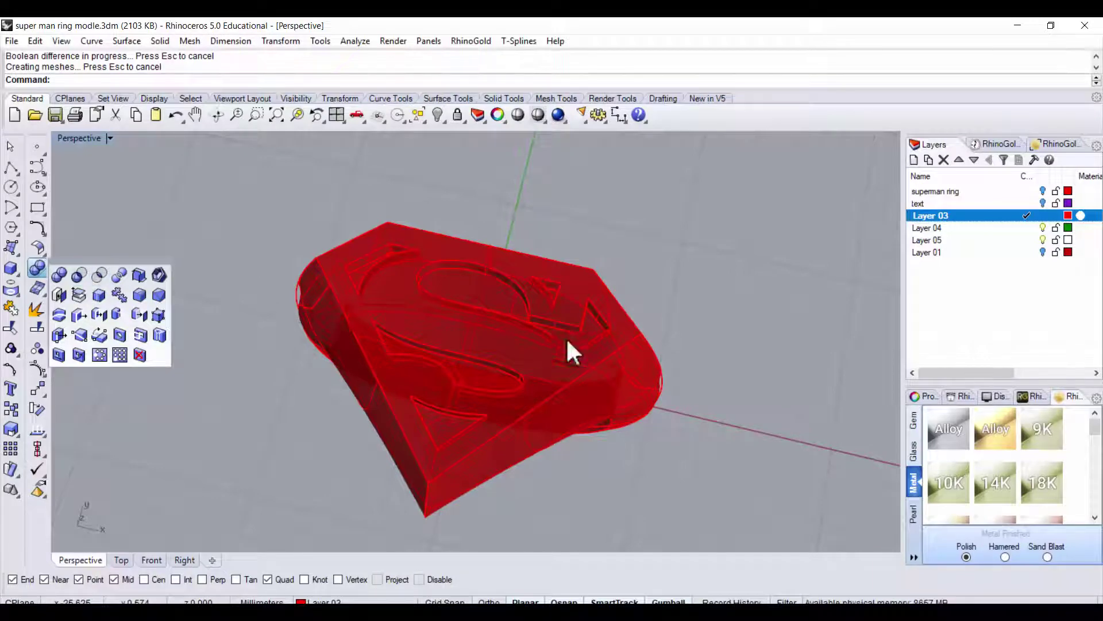
mouse_move(607, 254)
right_down()
mouse_move(731, 350)
mouse_move(808, 316)
mouse_move(665, 325)
mouse_move(668, 334)
mouse_move(598, 322)
mouse_move(714, 288)
mouse_move(635, 290)
mouse_move(618, 324)
right_up()
- Show the Perspective view in Rendered display and orbit to see the engraved logo
click(109, 138)
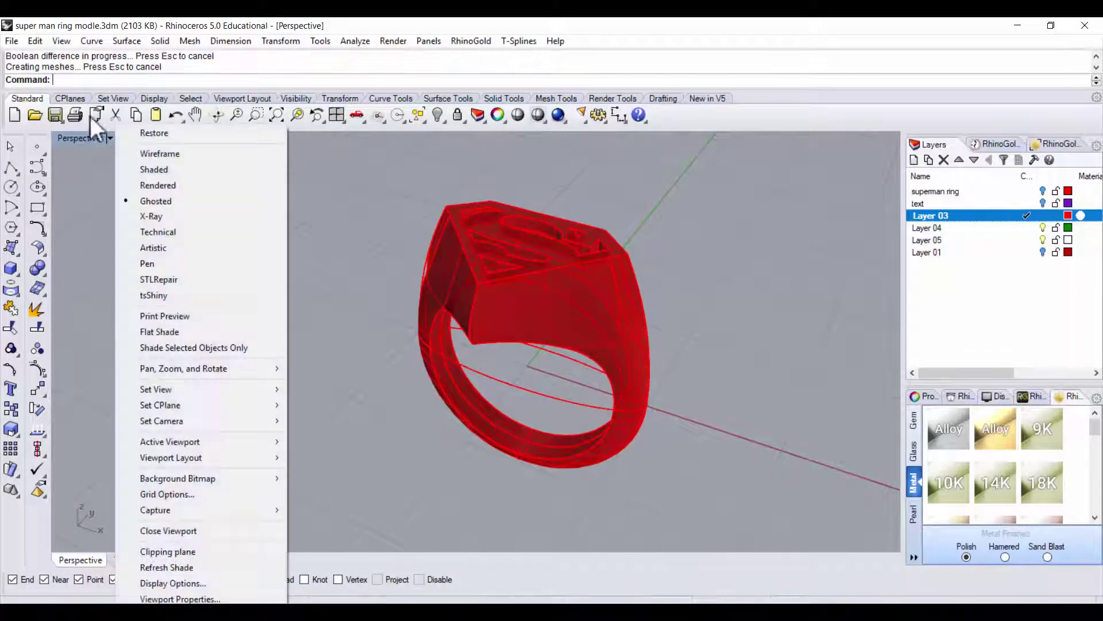
click(157, 186)
mouse_move(340, 316)
right_down()
mouse_move(574, 308)
mouse_move(460, 331)
right_up()
scroll(455, 315, up, 3)
scroll(523, 435, up, 1)
scroll(579, 429, down, 4)
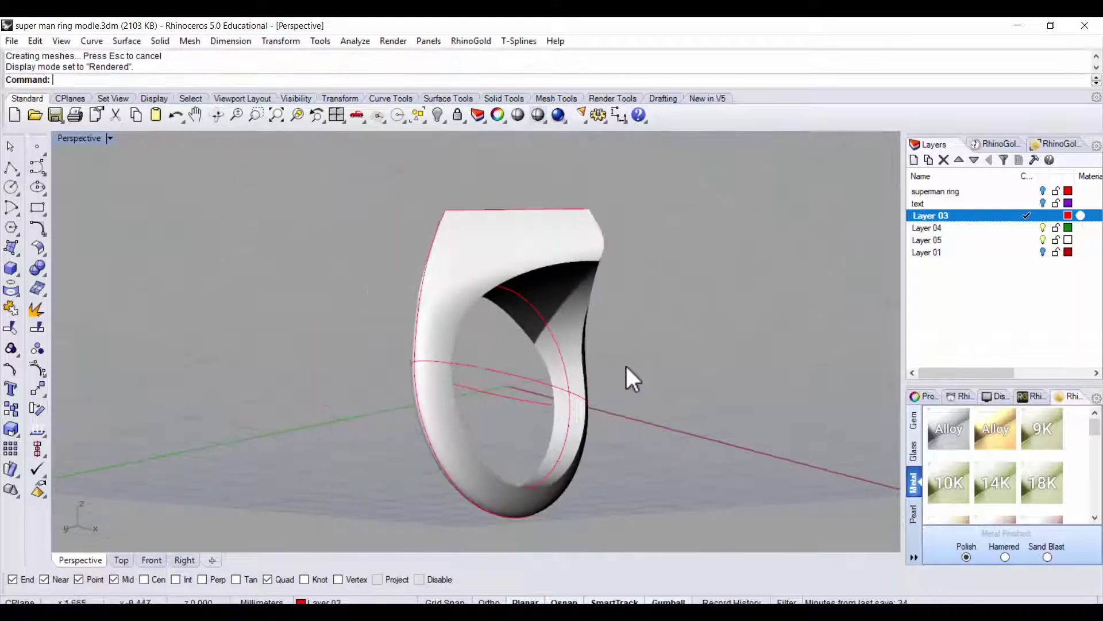
right_drag(625, 363, 443, 443)
- Return to Ghosted display with the logo facing the viewer and bring up Solid Tools
click(109, 138)
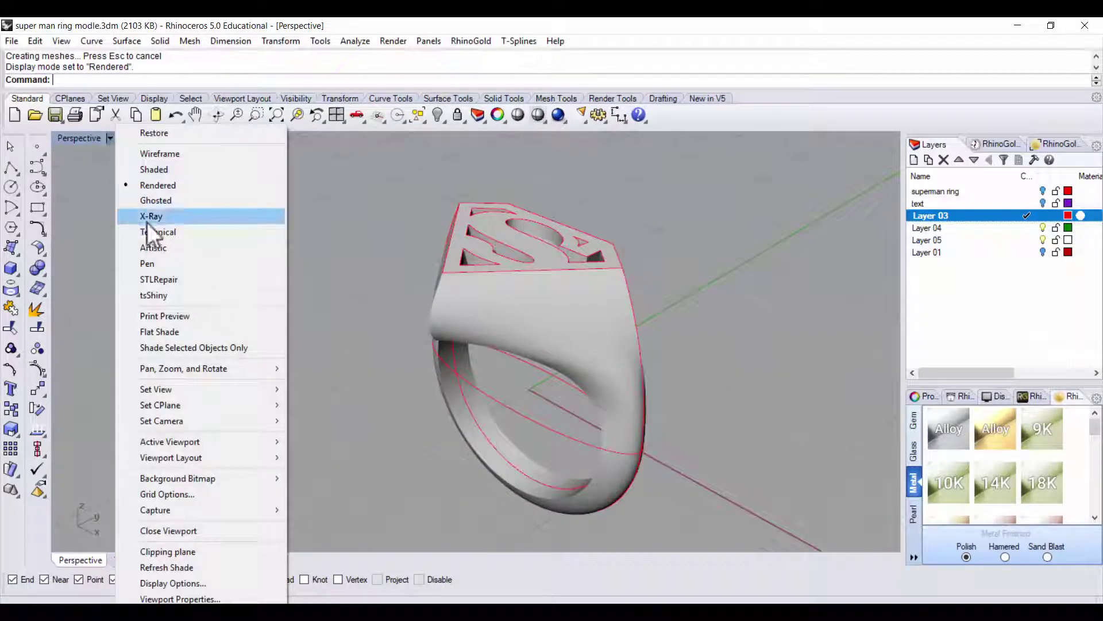
click(163, 202)
right_drag(316, 282, 424, 325)
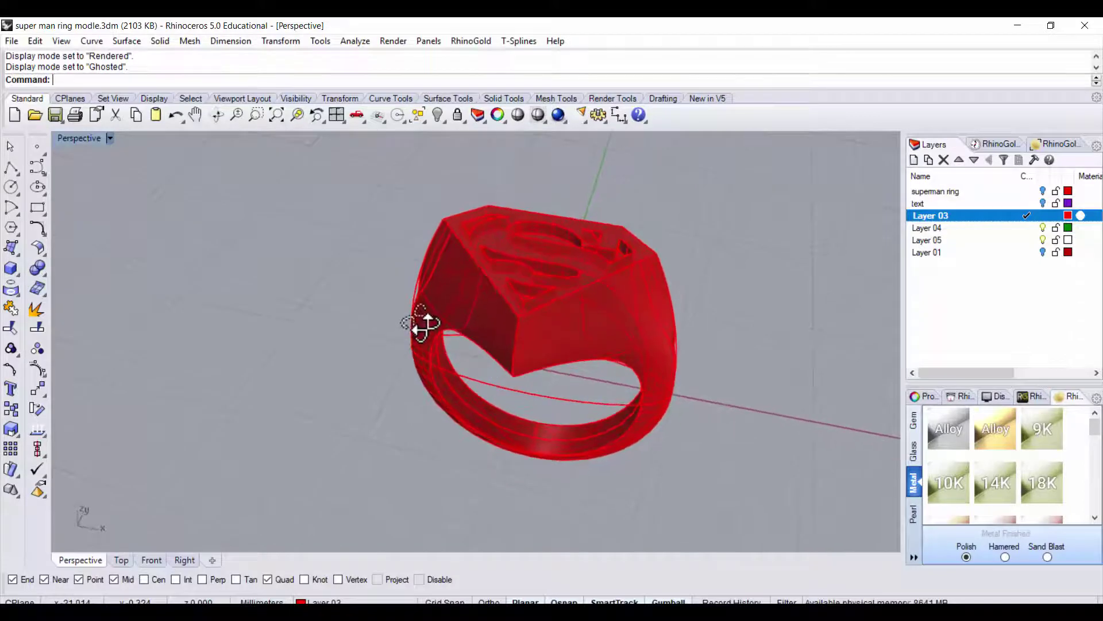
click(41, 270)
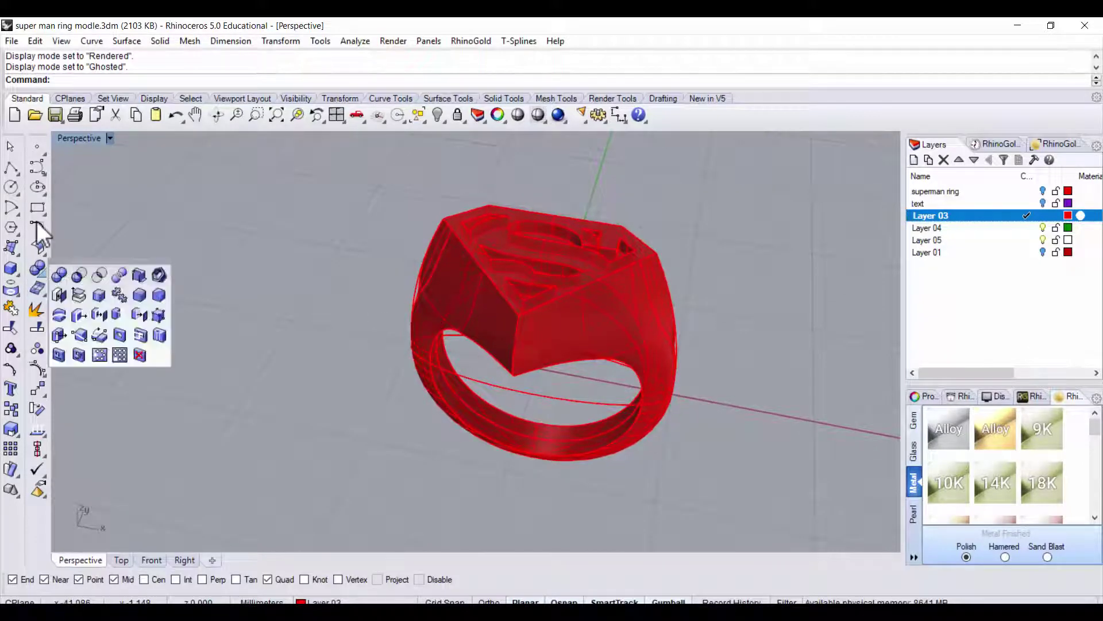
- FilletEdge the full inner finger-hole edge and lower shank edge at radius 0.3
click(139, 295)
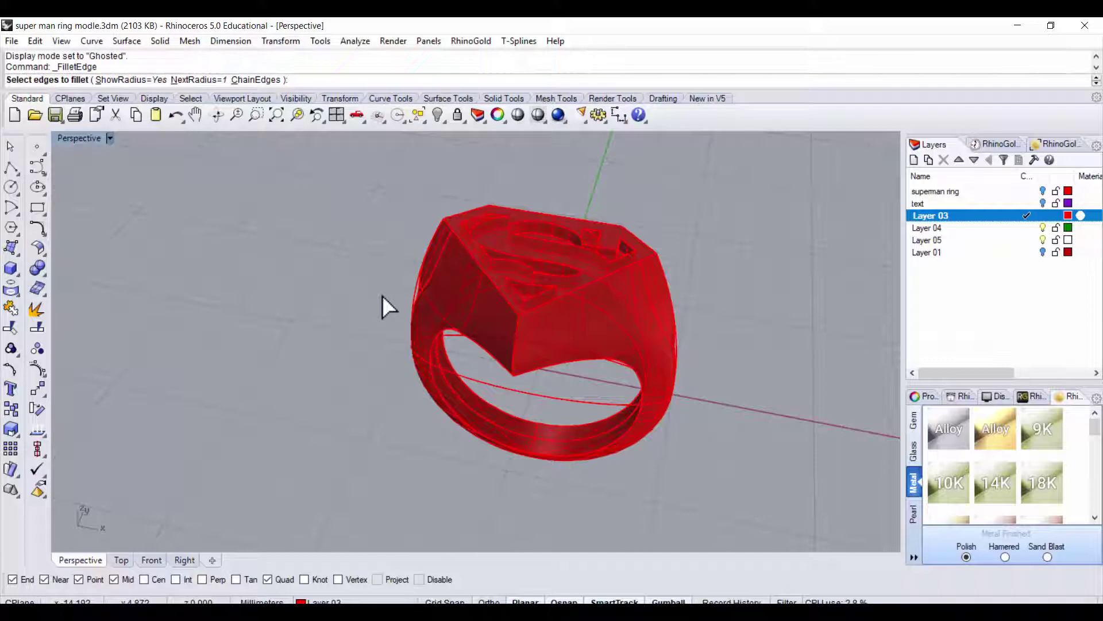
mouse_move(370, 363)
right_down()
mouse_move(288, 272)
mouse_move(301, 239)
right_up()
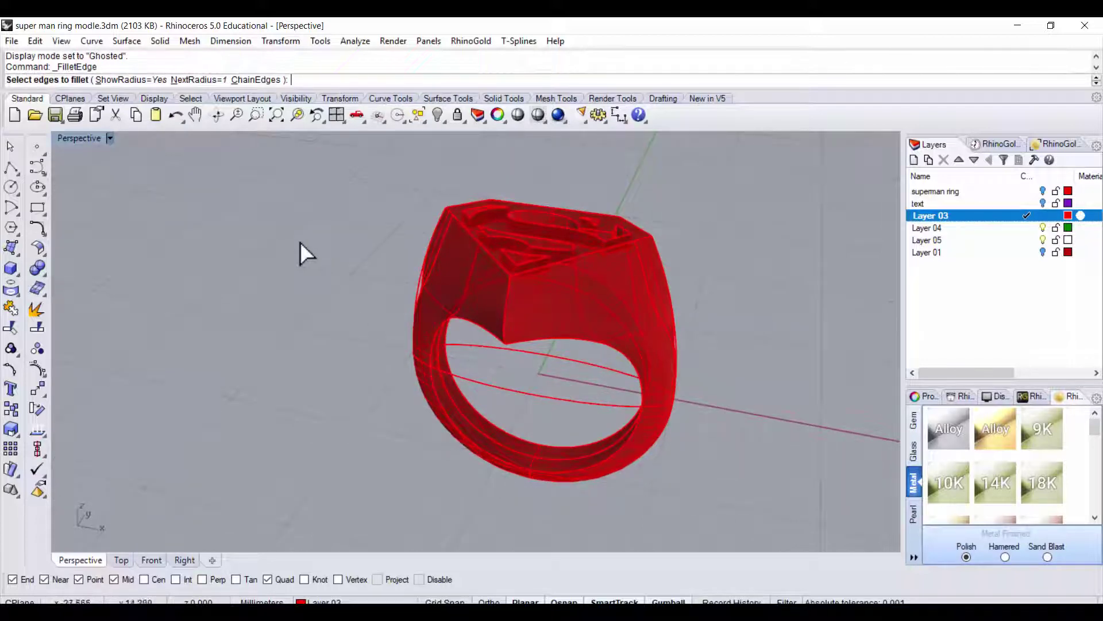
click(193, 80)
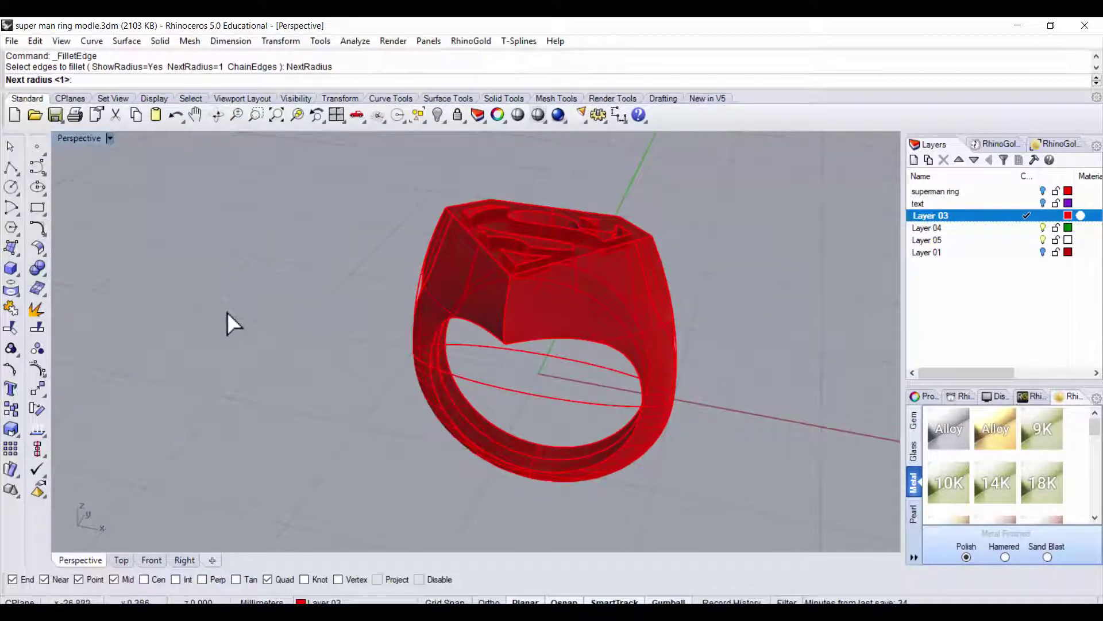
text(0.3)
key(Return)
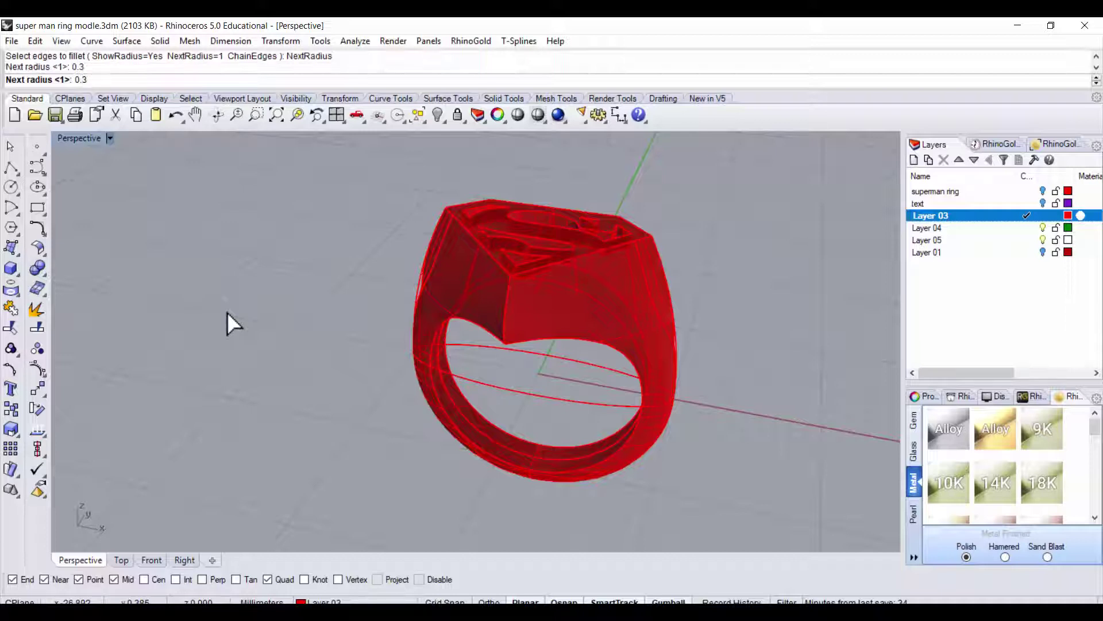
click(554, 337)
click(587, 468)
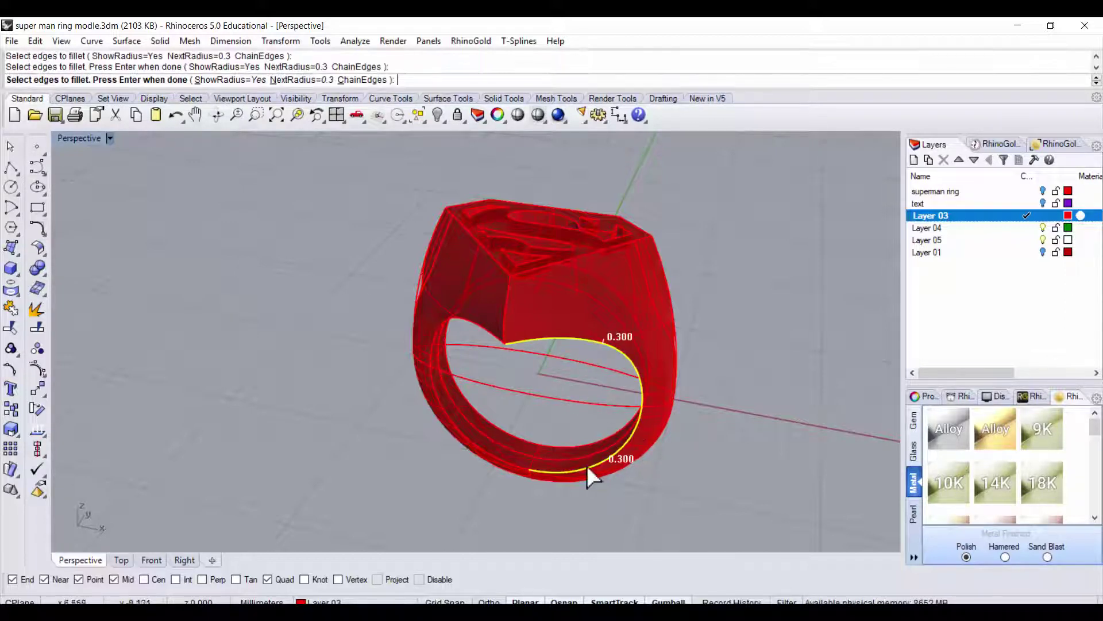
click(513, 463)
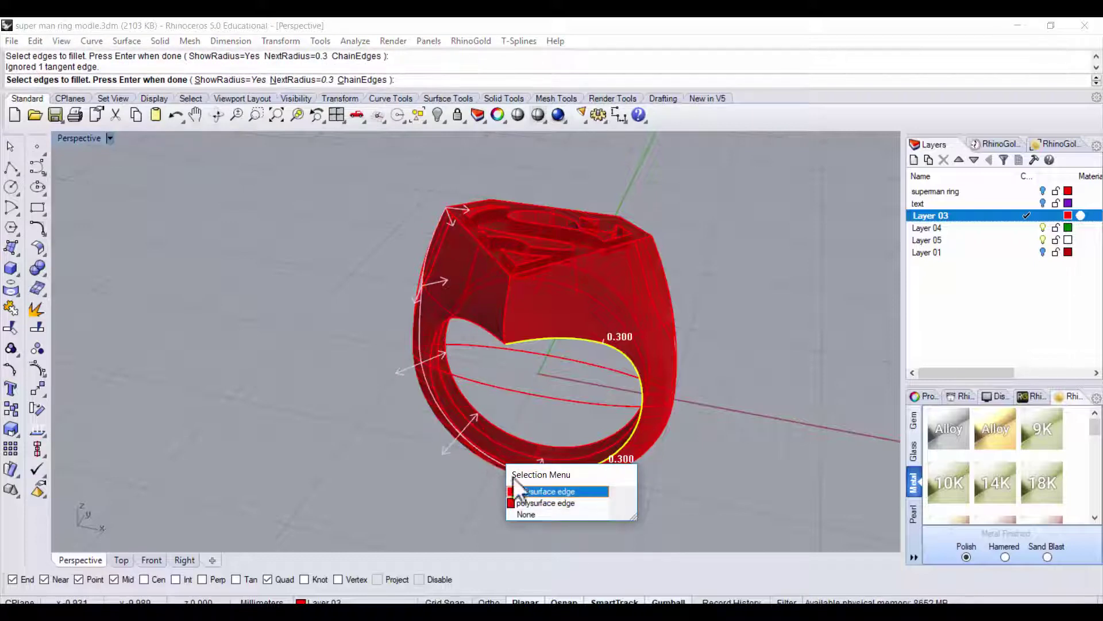
click(519, 502)
key(Return)
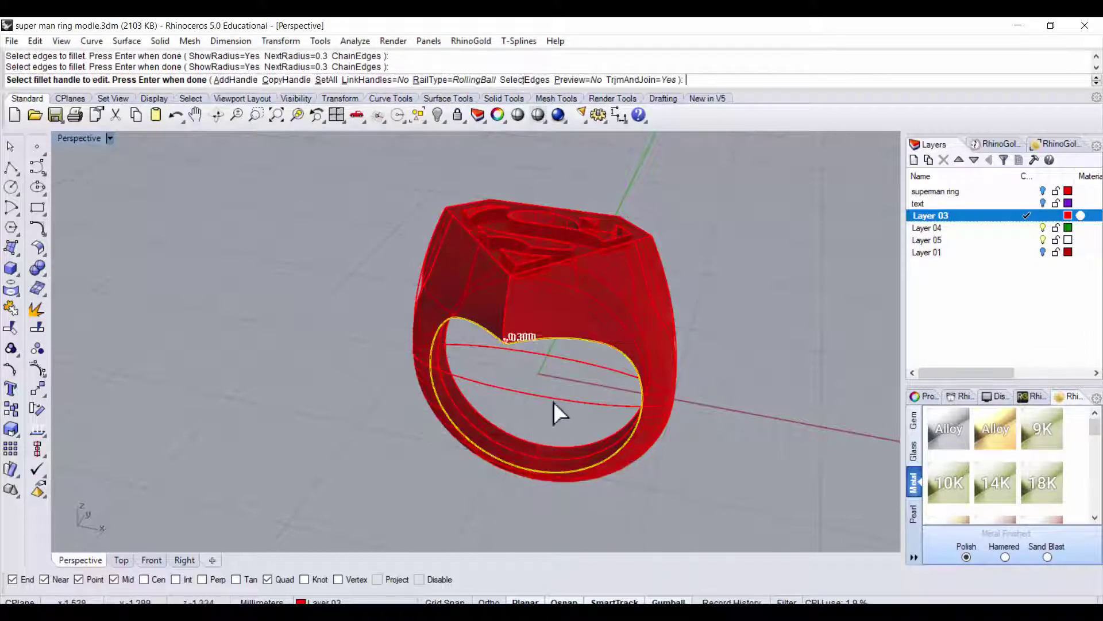
key(Return)
- Repeat the 0.3 FilletEdge on the far side's inner edge and two lower outer edges
right_drag(557, 413, 485, 266)
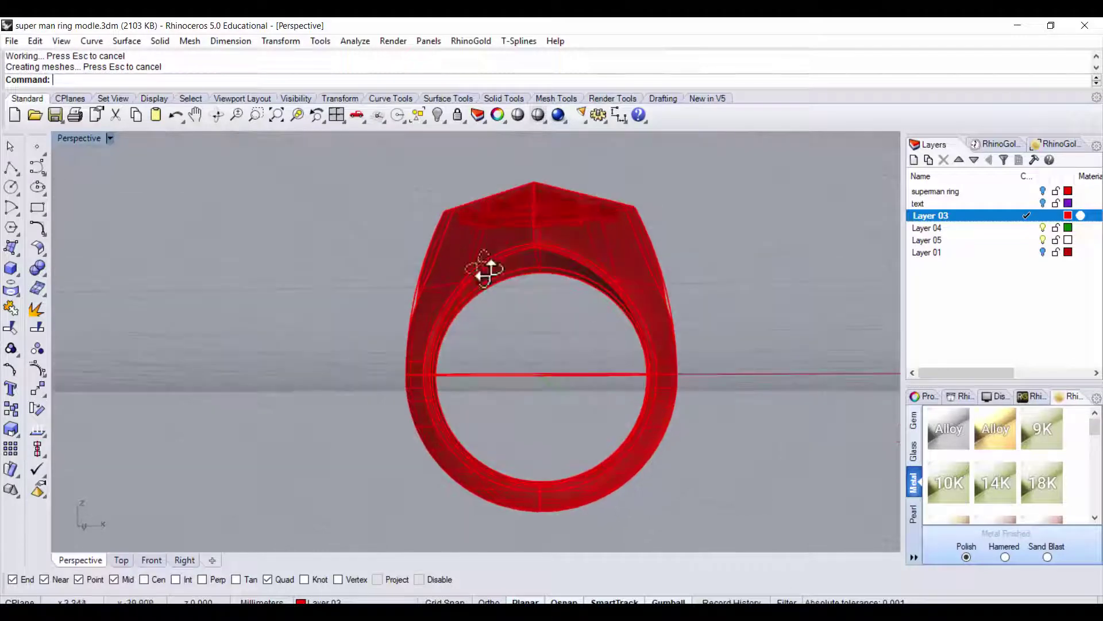
scroll(625, 309, up, 4)
mouse_move(626, 314)
right_down()
mouse_move(677, 327)
mouse_move(342, 368)
mouse_move(378, 376)
right_up()
right_click(473, 332)
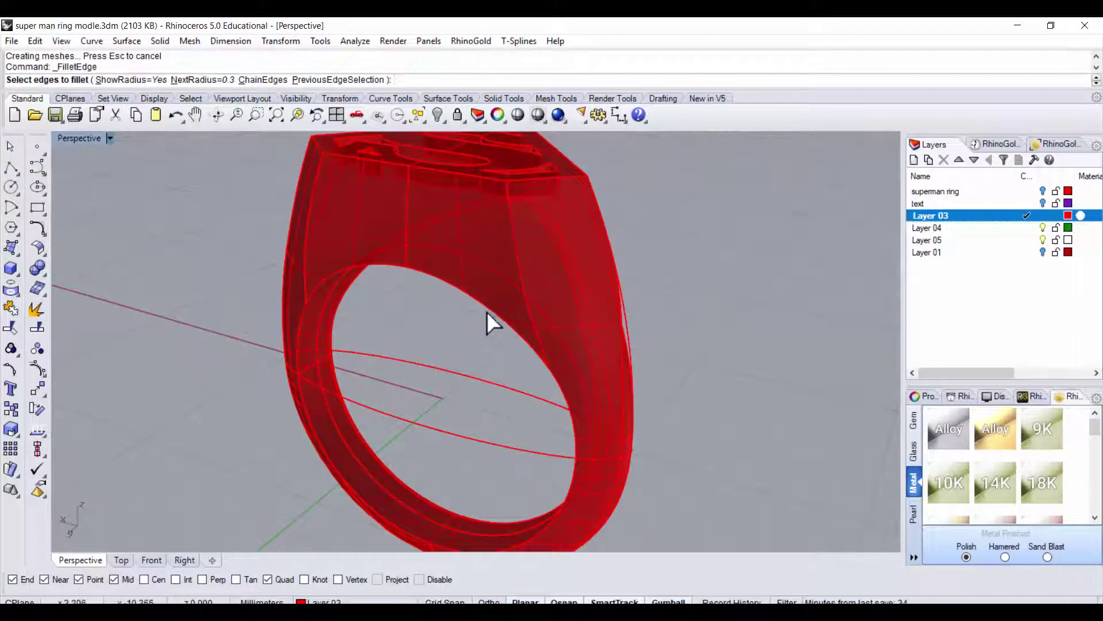
click(542, 379)
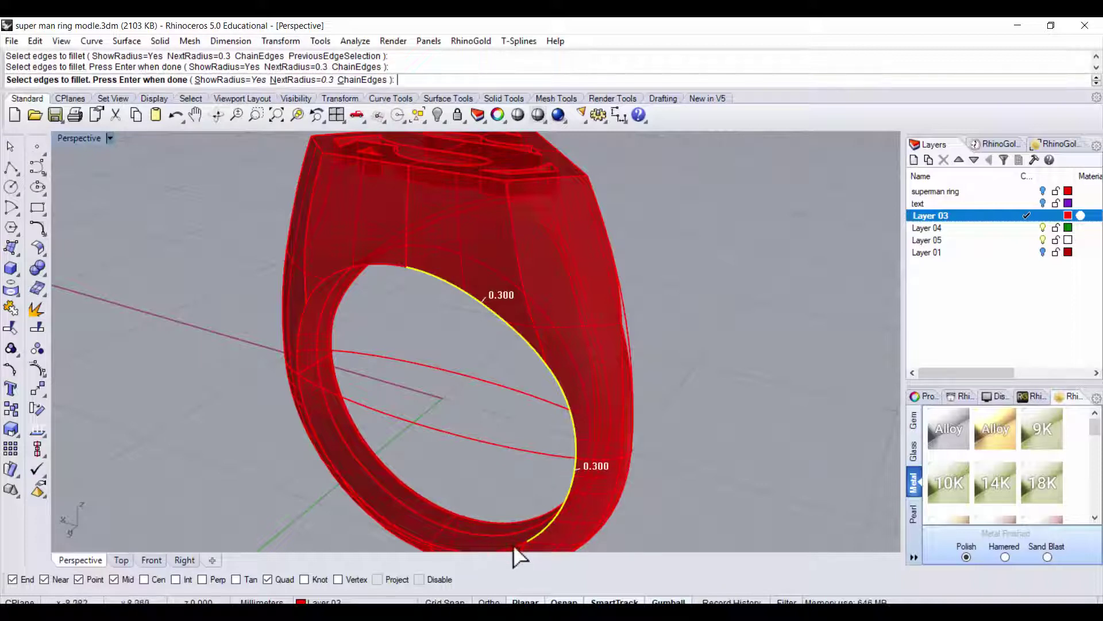
click(387, 517)
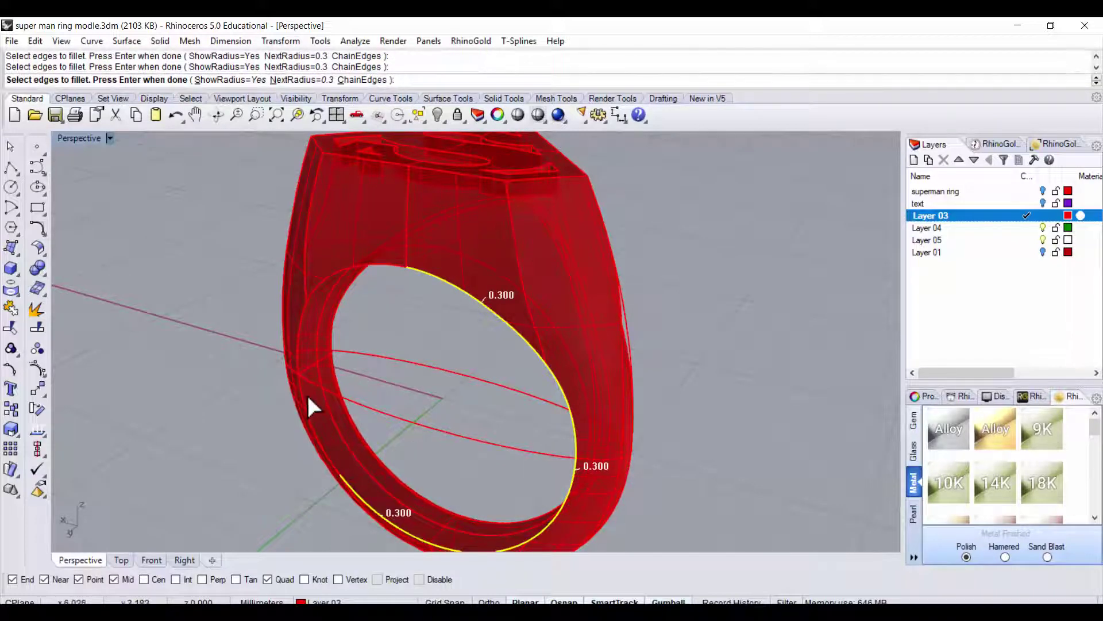
click(304, 397)
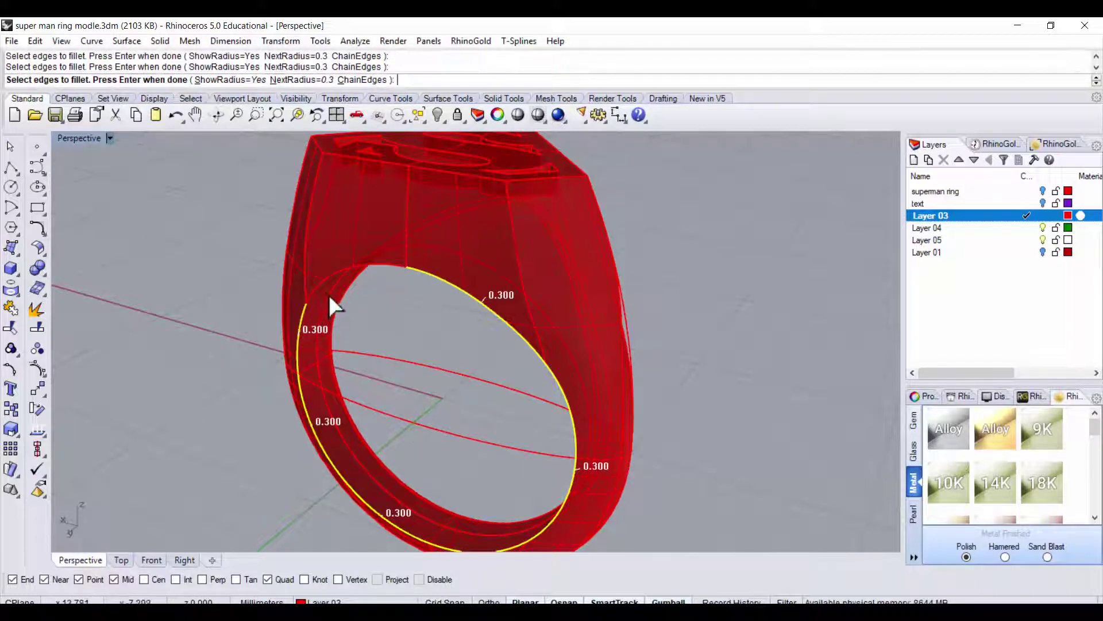
key(Return)
key(Return)
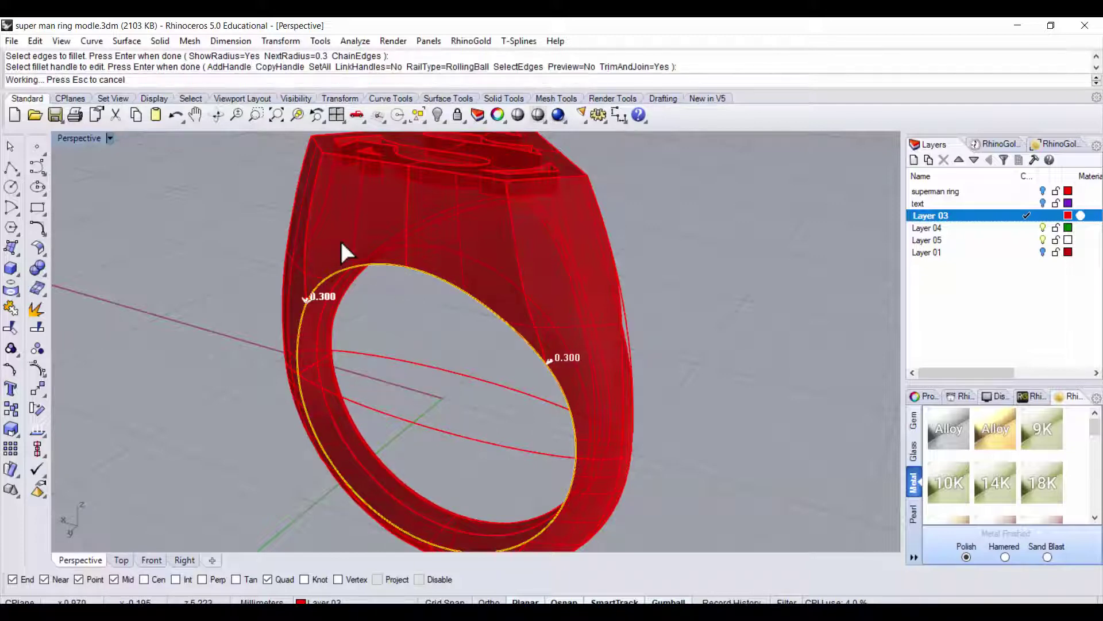
mouse_move(439, 298)
right_down()
mouse_move(456, 337)
mouse_move(729, 370)
mouse_move(672, 369)
mouse_move(711, 357)
mouse_move(632, 310)
mouse_move(549, 357)
mouse_move(714, 362)
mouse_move(667, 391)
mouse_move(665, 382)
right_up()
scroll(570, 288, up, 3)
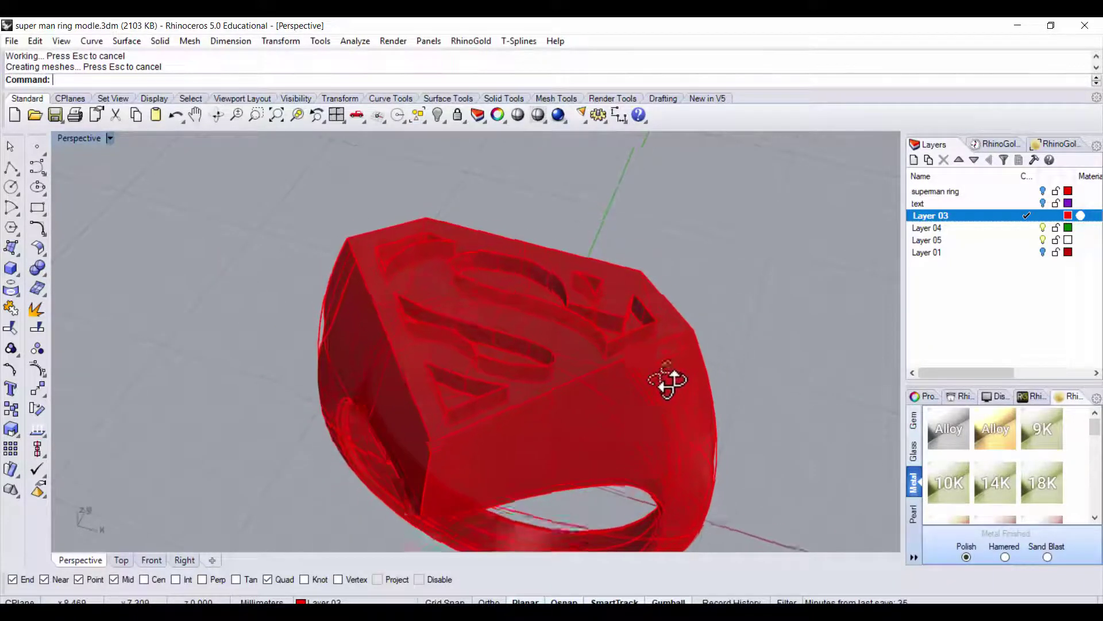
- Start Chamfer Edge from Solid Tools with a chamfer distance of 0.5
click(40, 273)
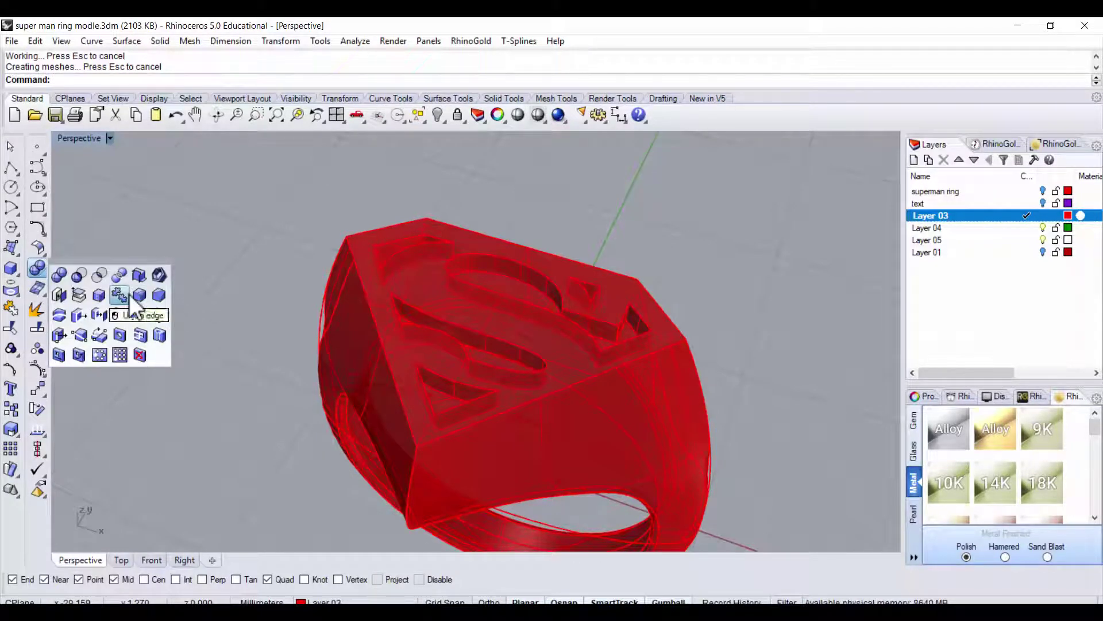
click(164, 300)
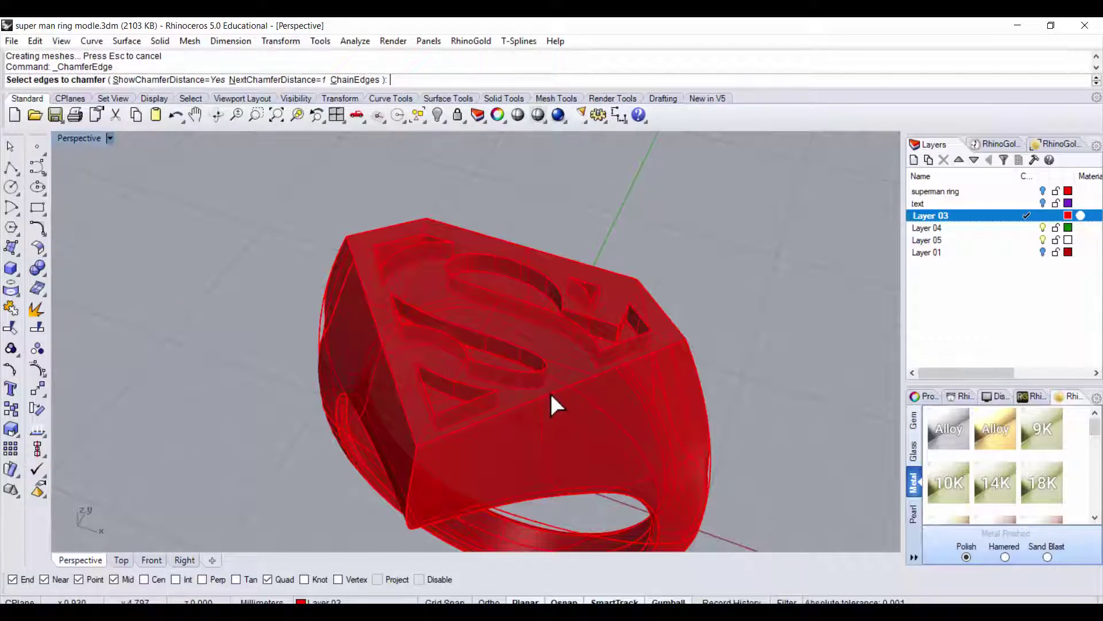
text(0.5)
key(Return)
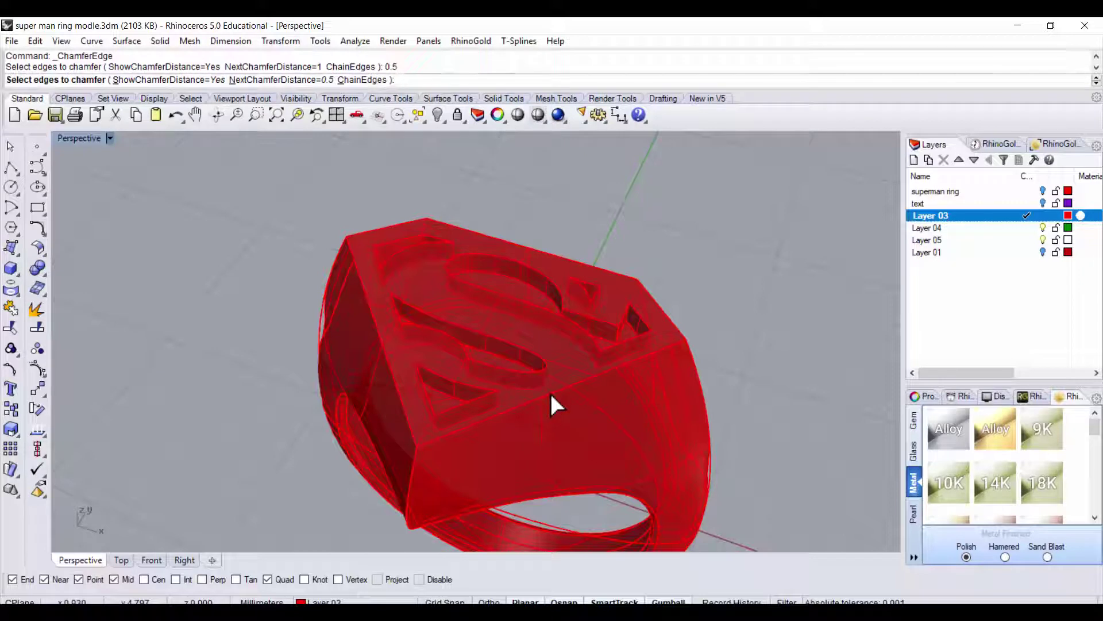
- Chamfer the eight edges looping around the ring's top face and view the result
click(549, 390)
click(676, 344)
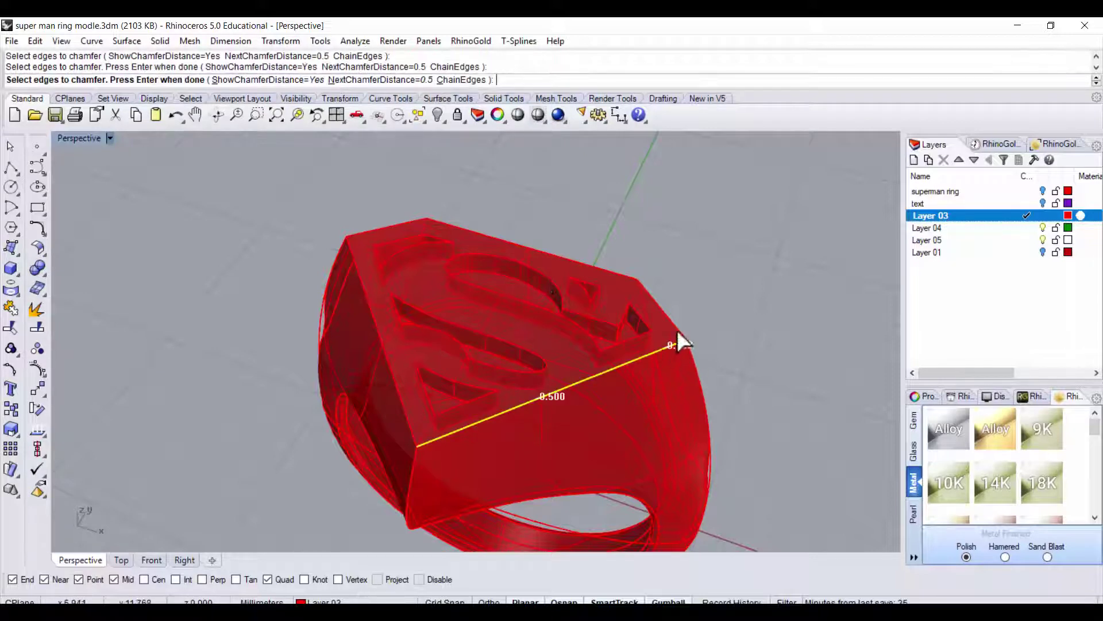
click(658, 304)
click(581, 263)
click(501, 239)
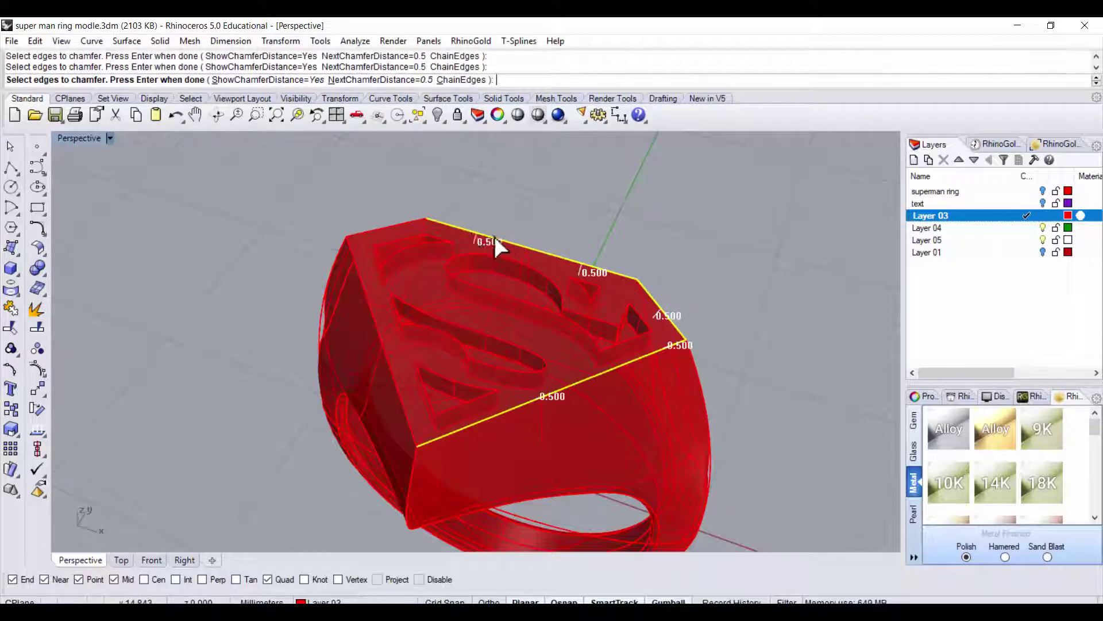
click(402, 223)
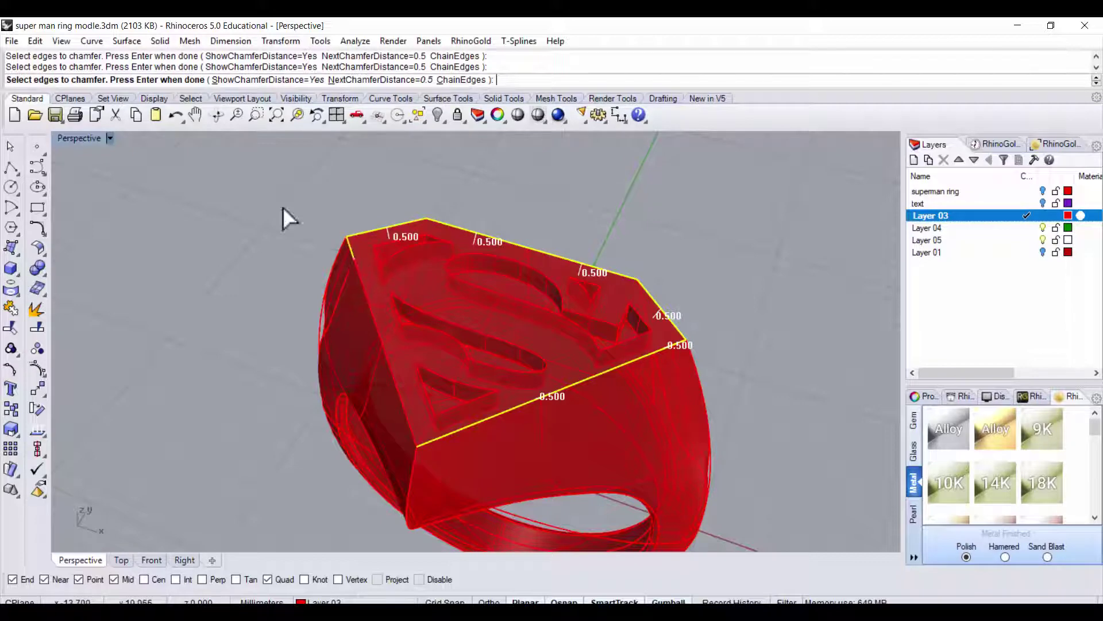
click(352, 253)
click(367, 306)
key(Return)
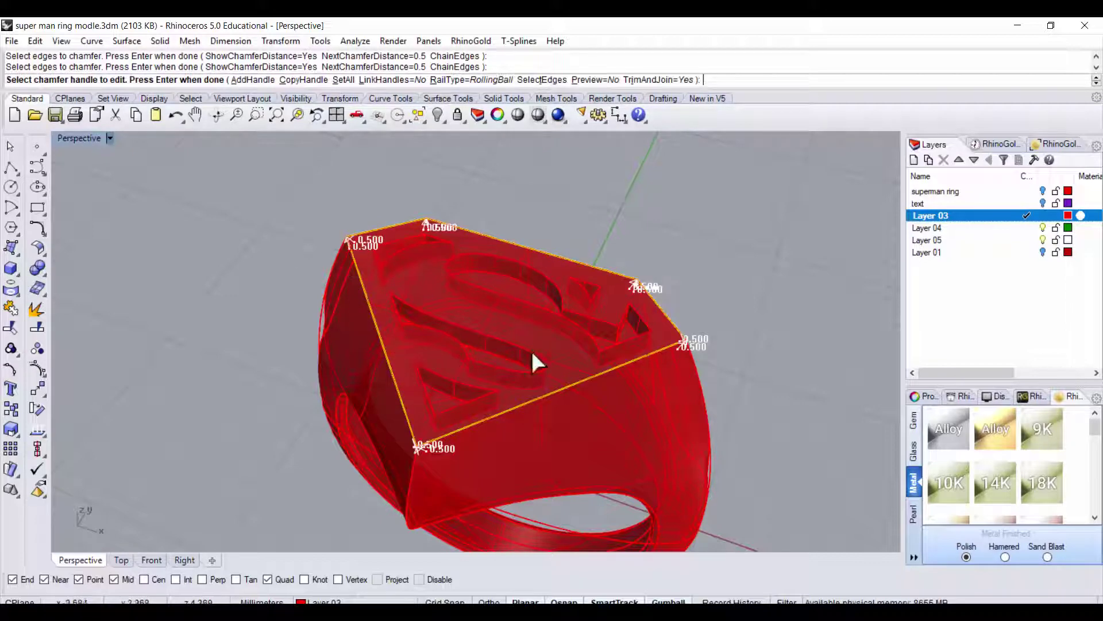
key(Return)
mouse_move(746, 396)
right_down()
mouse_move(760, 312)
mouse_move(667, 357)
mouse_move(657, 414)
mouse_move(601, 354)
mouse_move(685, 381)
right_up()
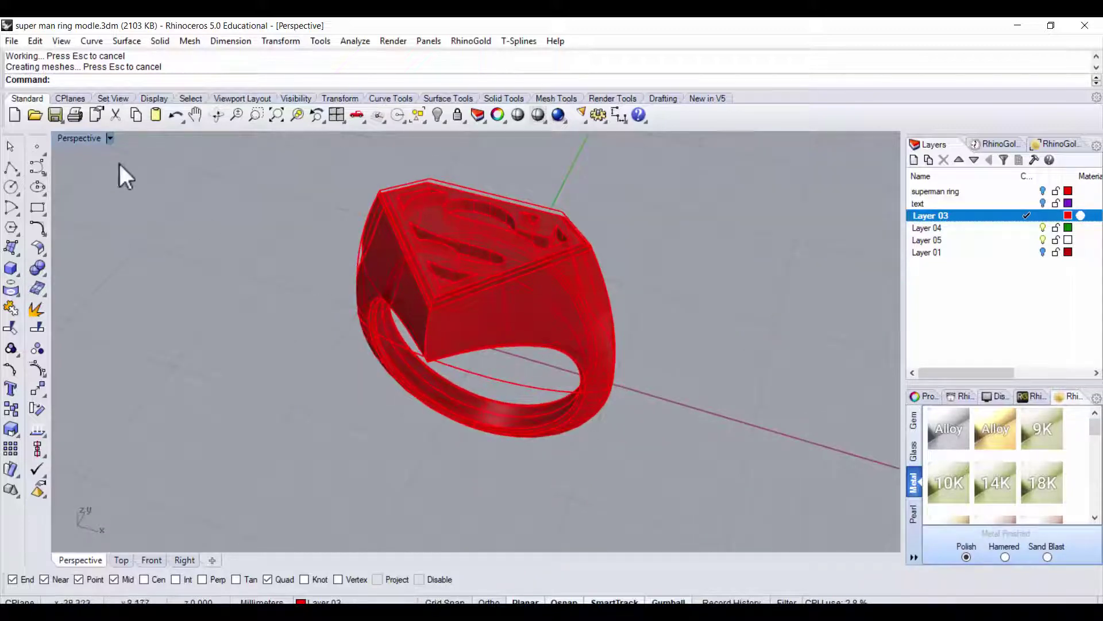
- Switch Perspective to Rendered and orbit the ring, ending with the Superman emblem face-on
click(109, 138)
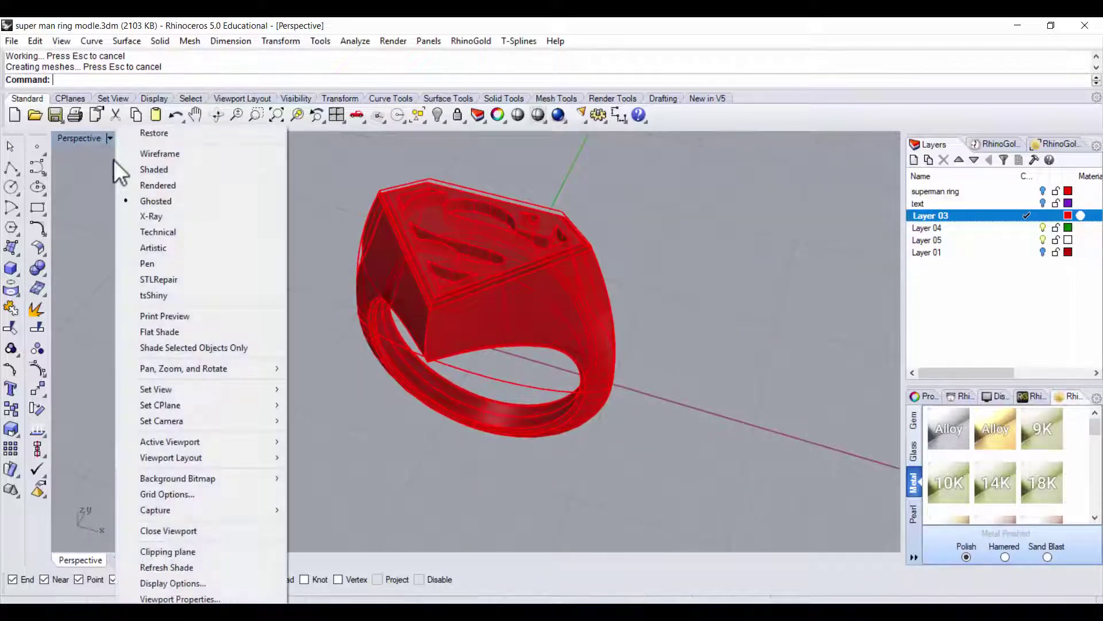
click(143, 185)
mouse_move(436, 363)
right_down()
mouse_move(563, 302)
mouse_move(694, 279)
mouse_move(702, 387)
mouse_move(278, 352)
mouse_move(430, 391)
mouse_move(457, 370)
mouse_move(515, 369)
mouse_move(485, 381)
right_up()
mouse_move(359, 461)
right_down()
mouse_move(429, 493)
mouse_move(567, 509)
mouse_move(500, 510)
mouse_move(422, 483)
right_up()
right_drag(510, 468, 509, 464)
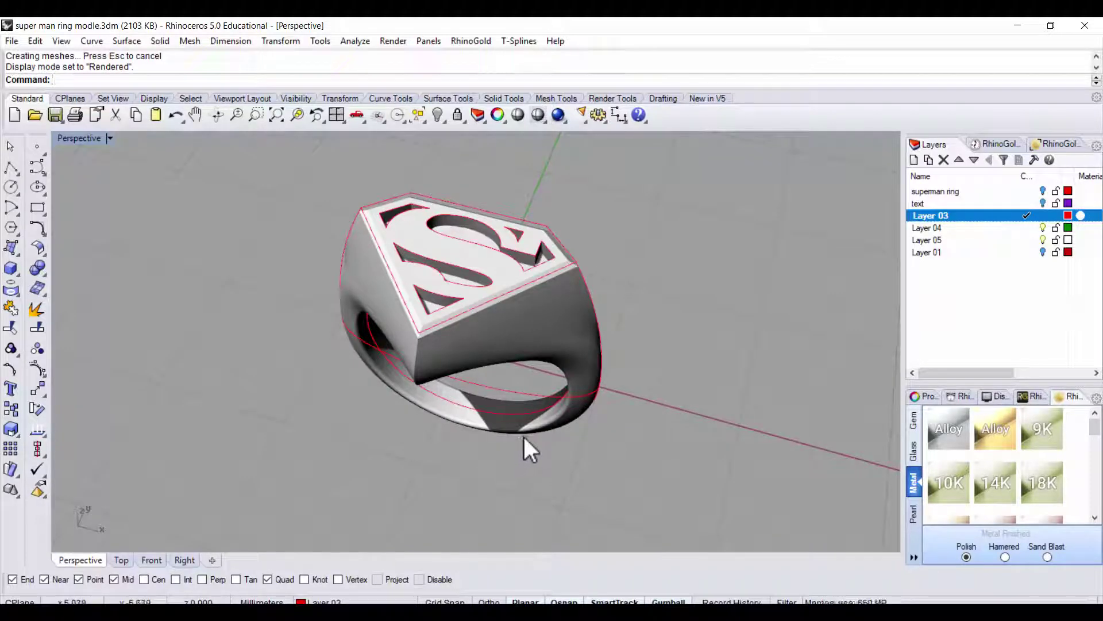
mouse_move(552, 440)
right_down()
mouse_move(645, 413)
mouse_move(732, 406)
mouse_move(665, 389)
right_up()
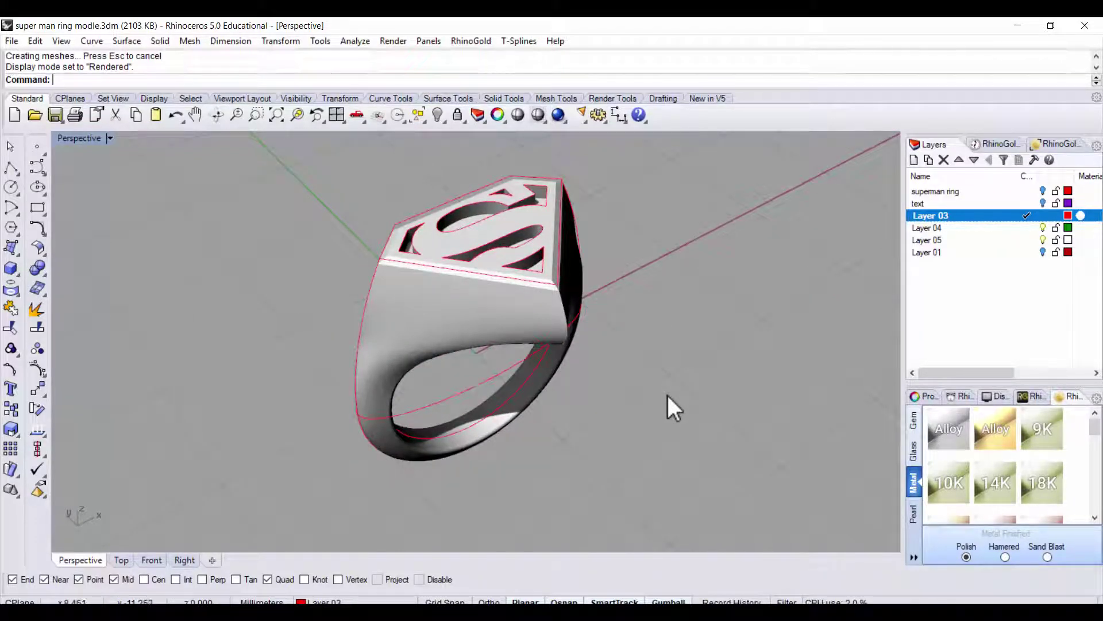
mouse_move(681, 388)
right_down()
mouse_move(672, 438)
mouse_move(636, 457)
mouse_move(483, 443)
mouse_move(625, 450)
mouse_move(606, 463)
right_up()
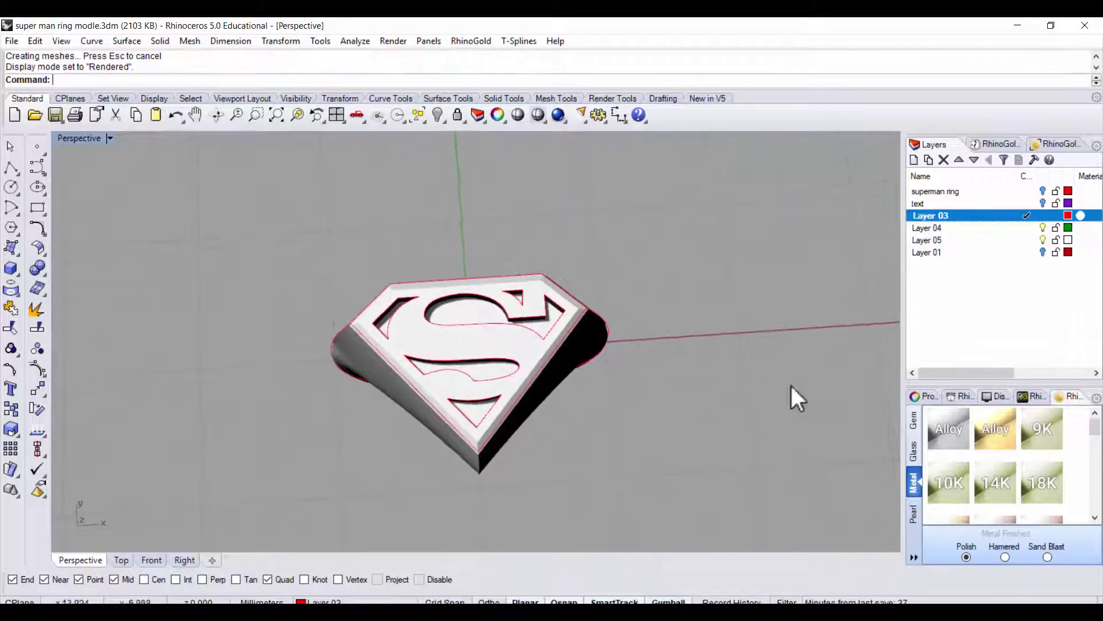